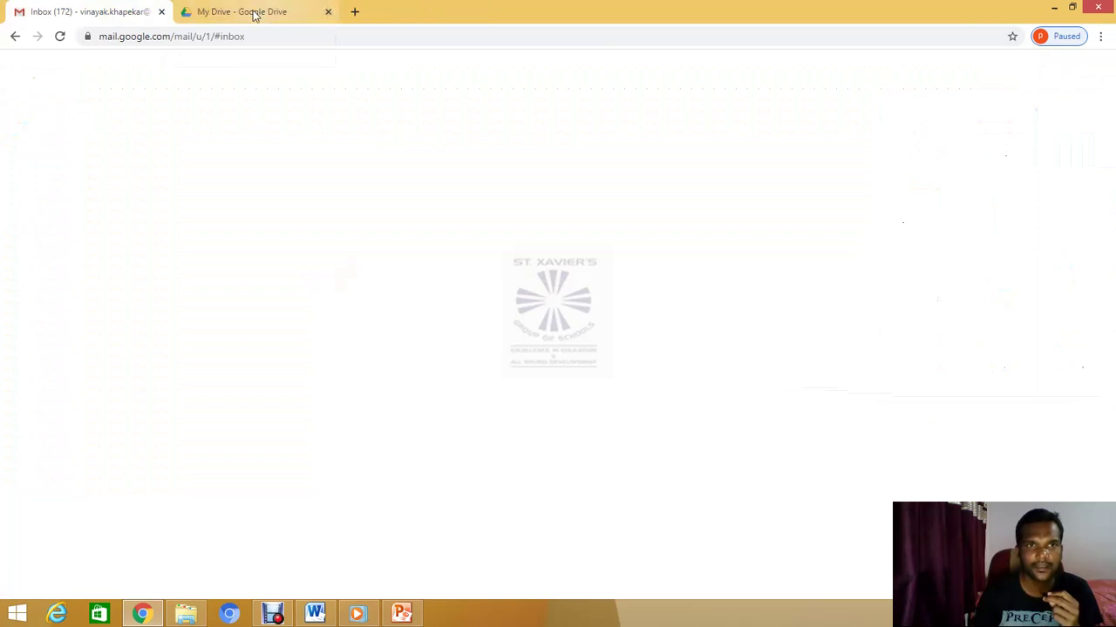
From My Drive, create a new blank Google Form via More > Google Forms > Blank form
click(252, 12)
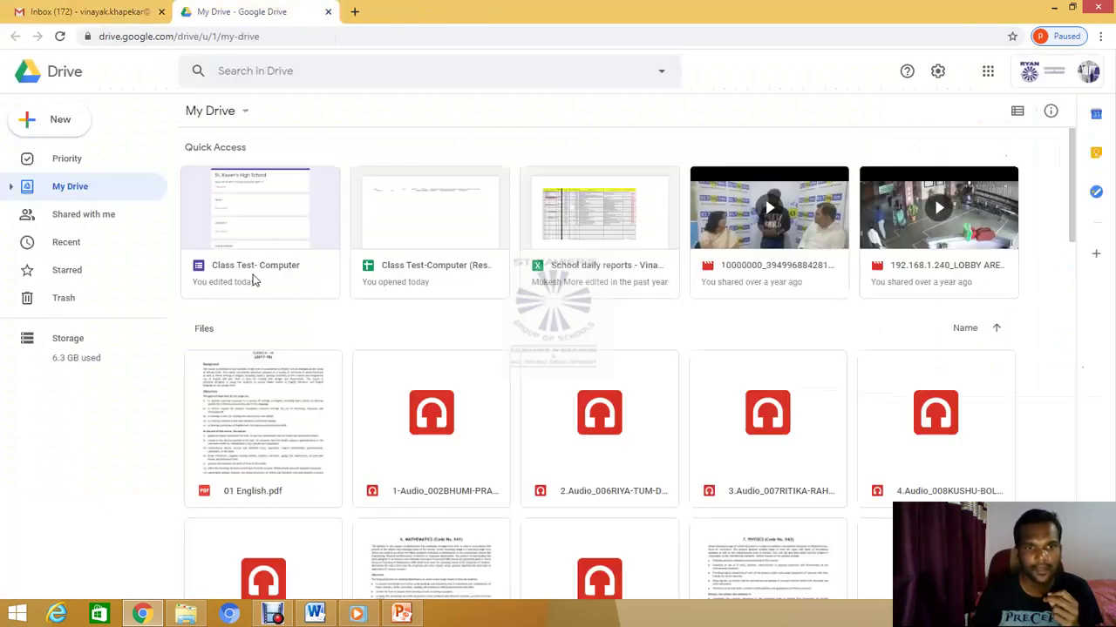
click(247, 113)
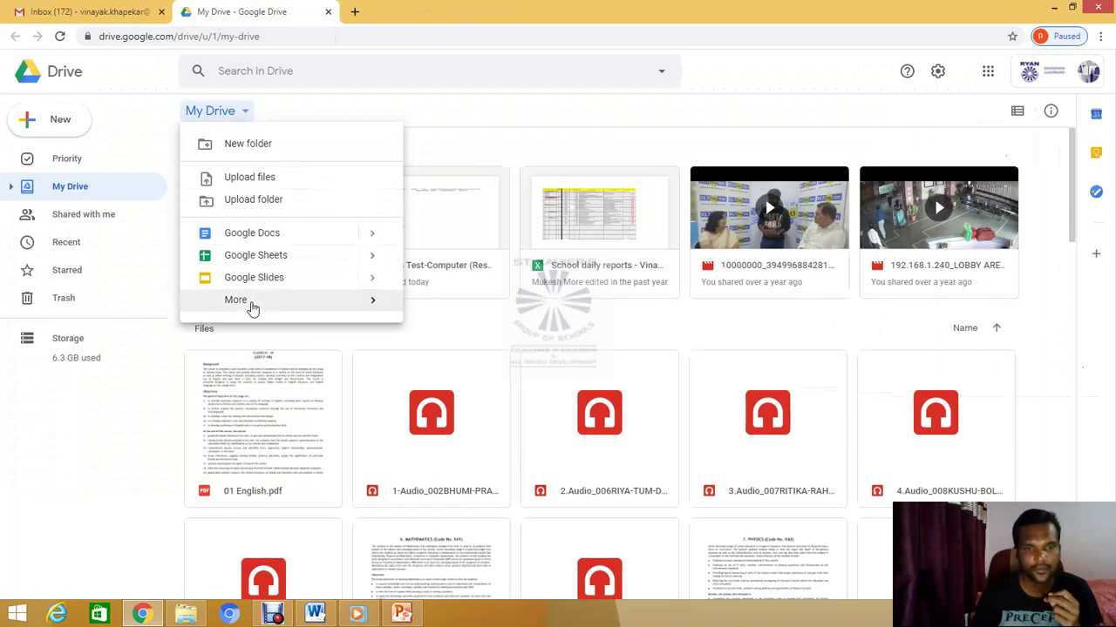
mouse_move(369, 302)
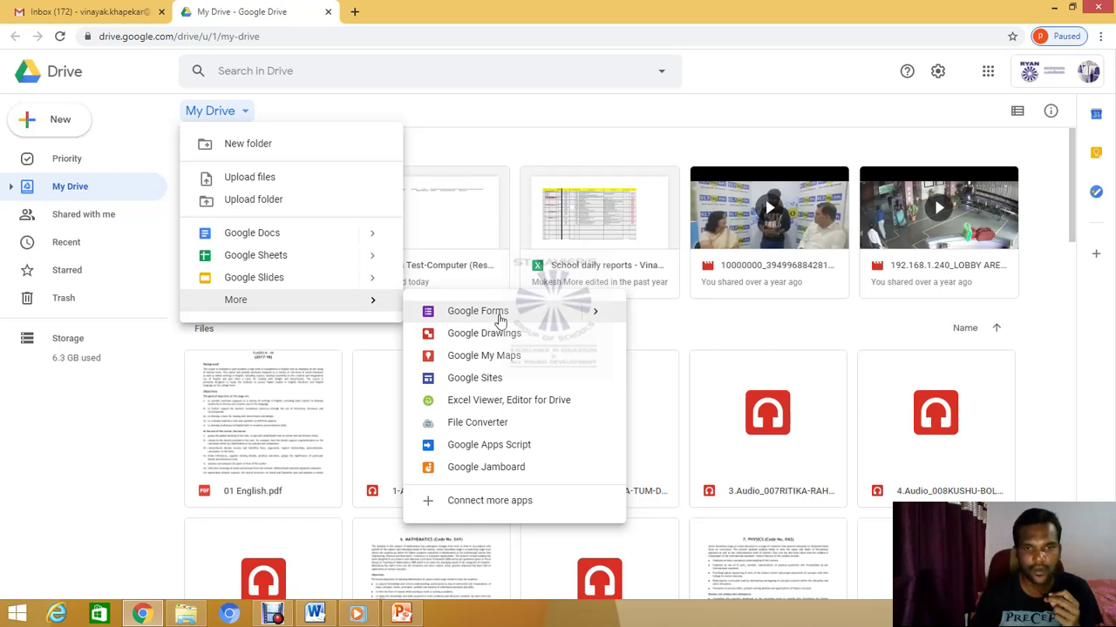
mouse_move(595, 315)
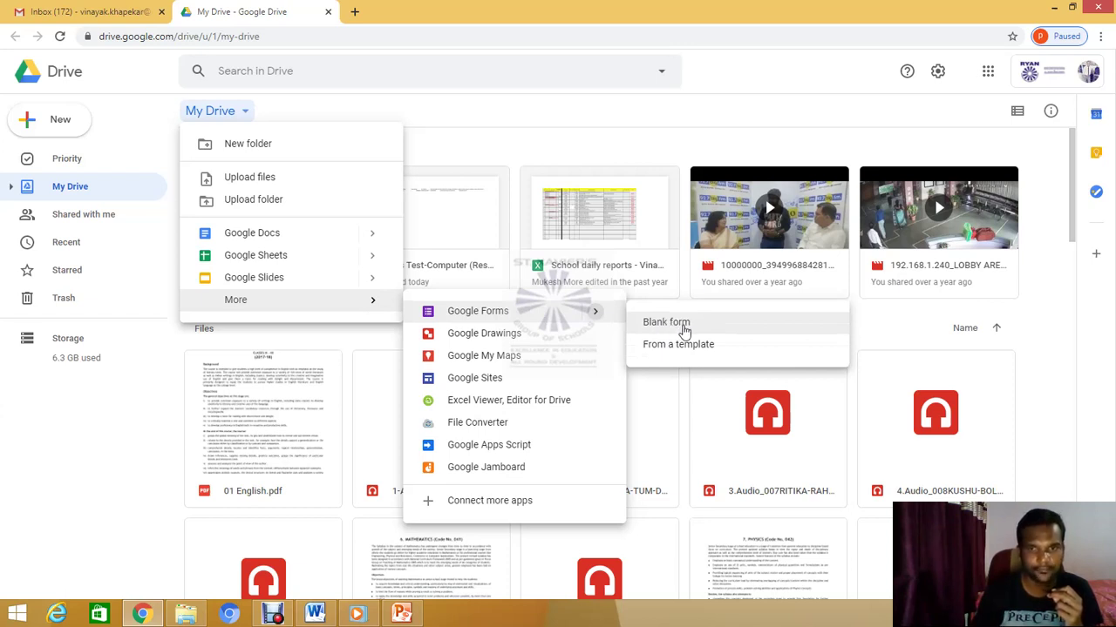
click(684, 329)
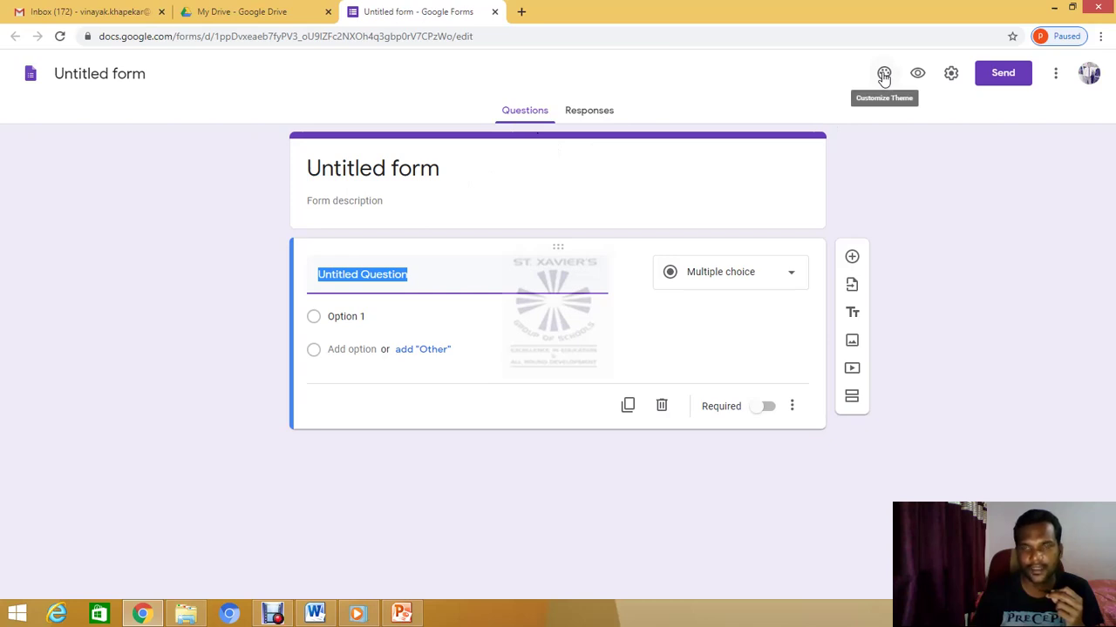
Apply the deep orange theme colour to the new form
click(884, 77)
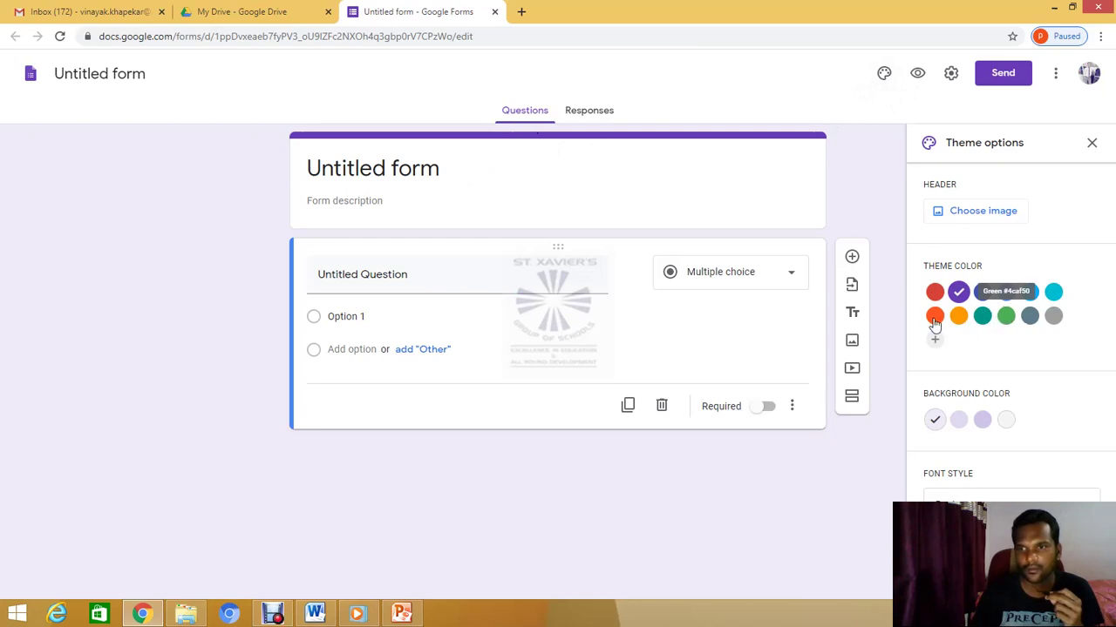
click(934, 317)
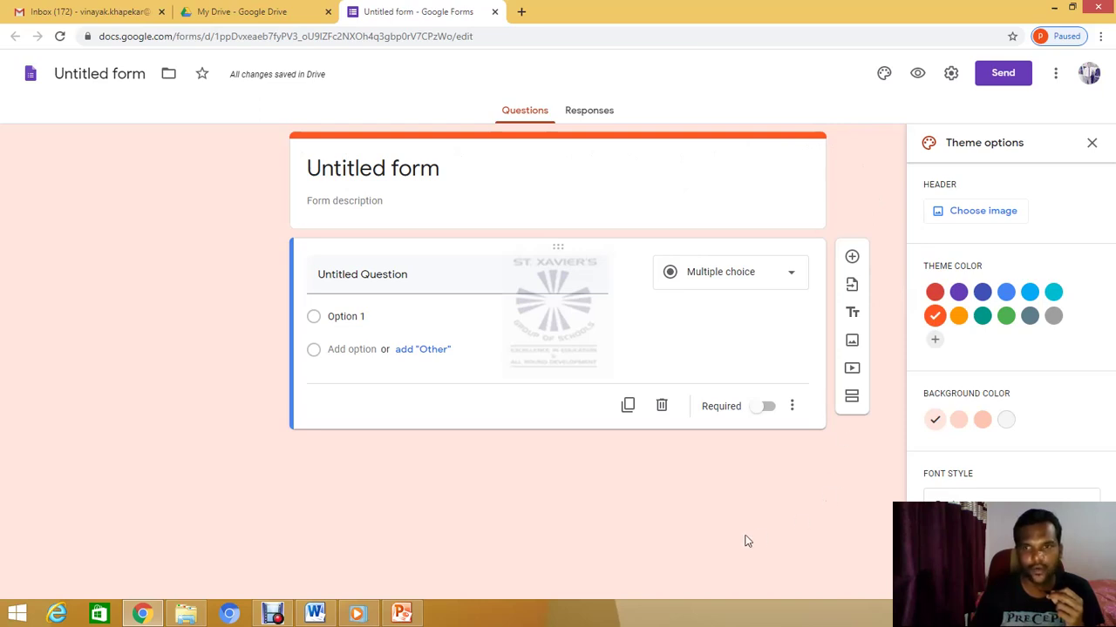
click(1090, 144)
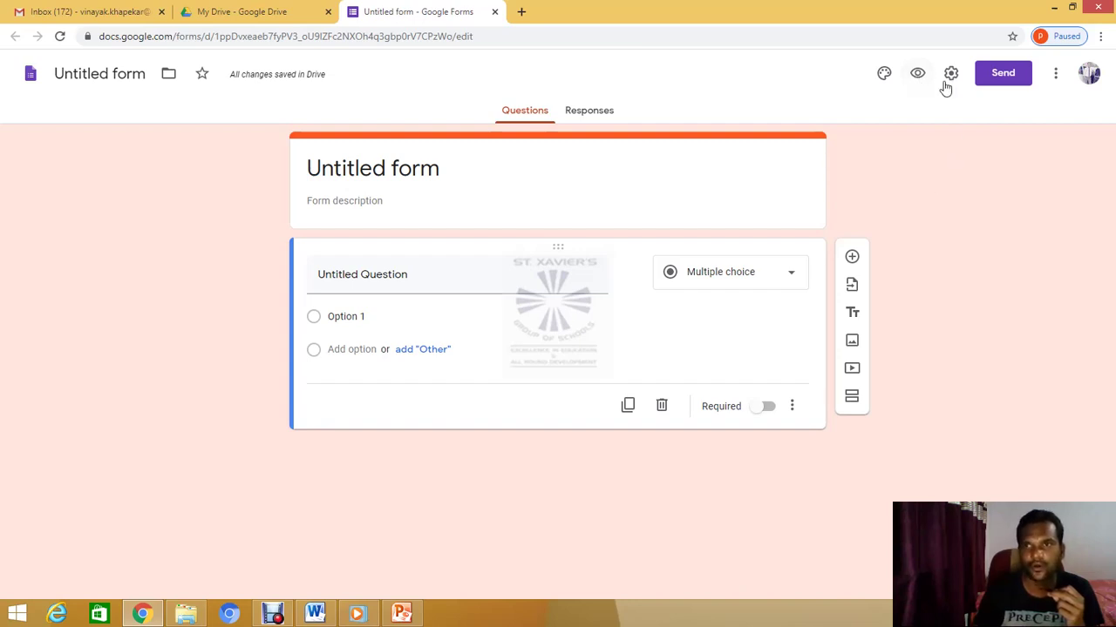
click(951, 76)
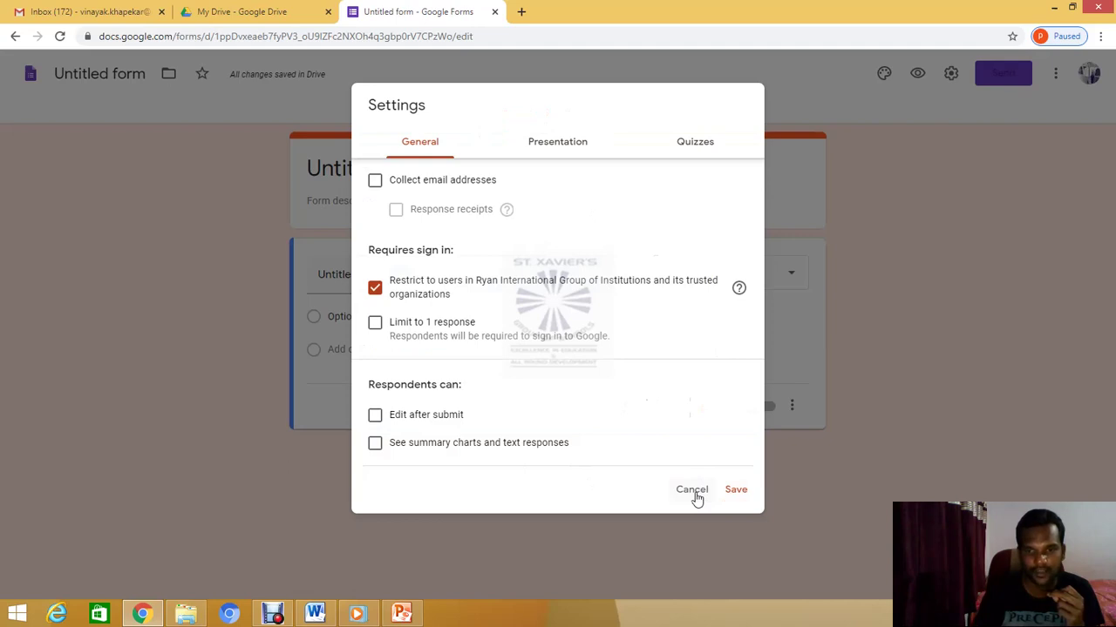
click(695, 493)
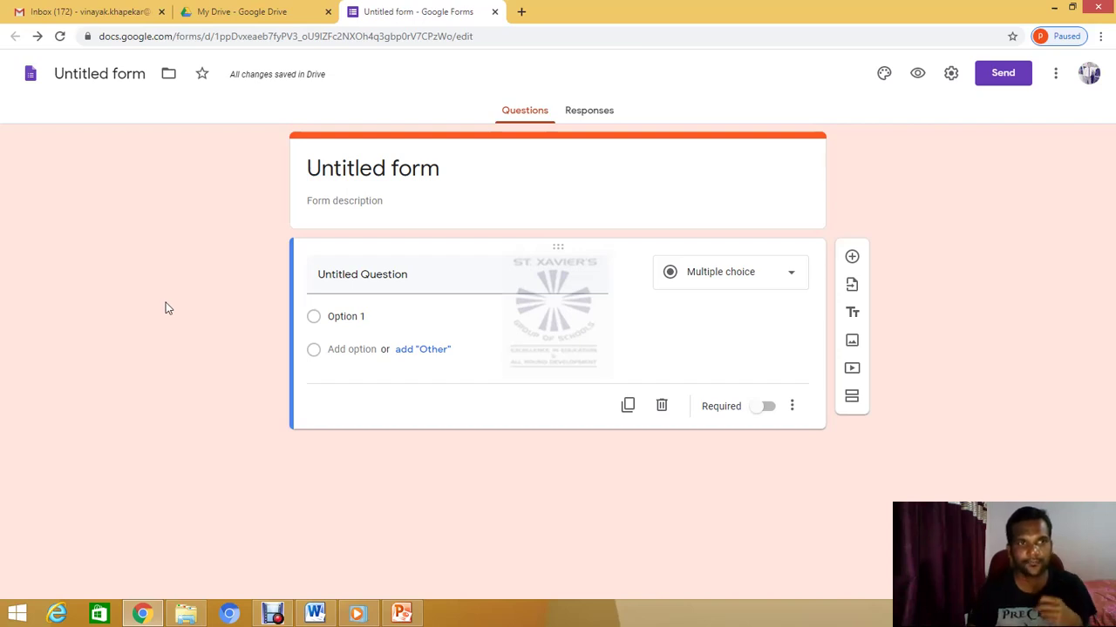
Rename the form file to 'ClassTest-Computer' and toggle its star on and off
click(121, 77)
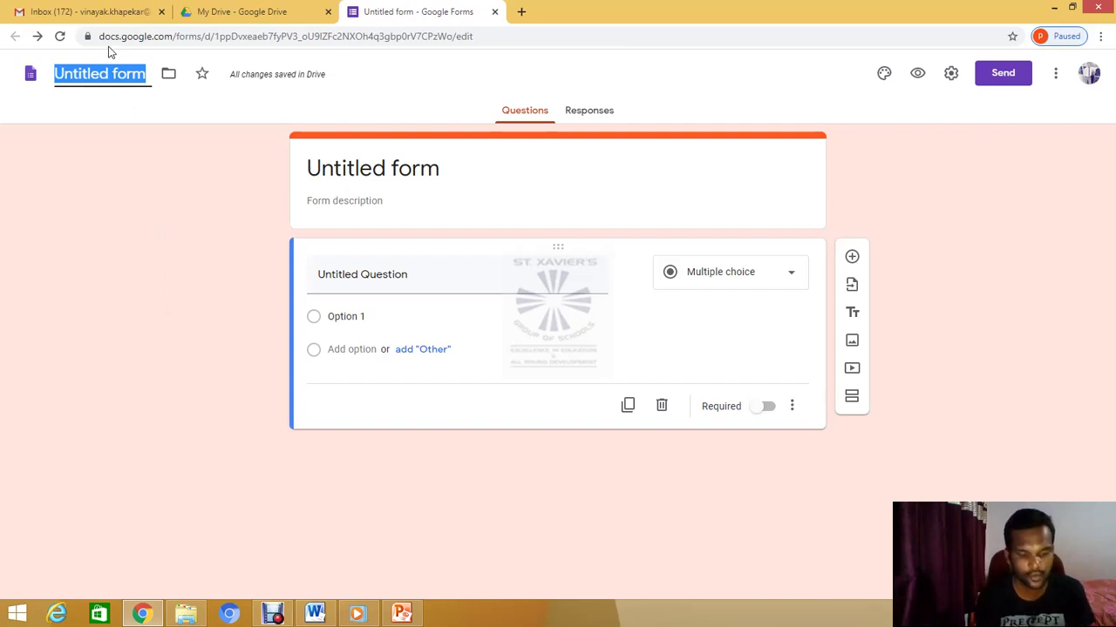
text(Clas)
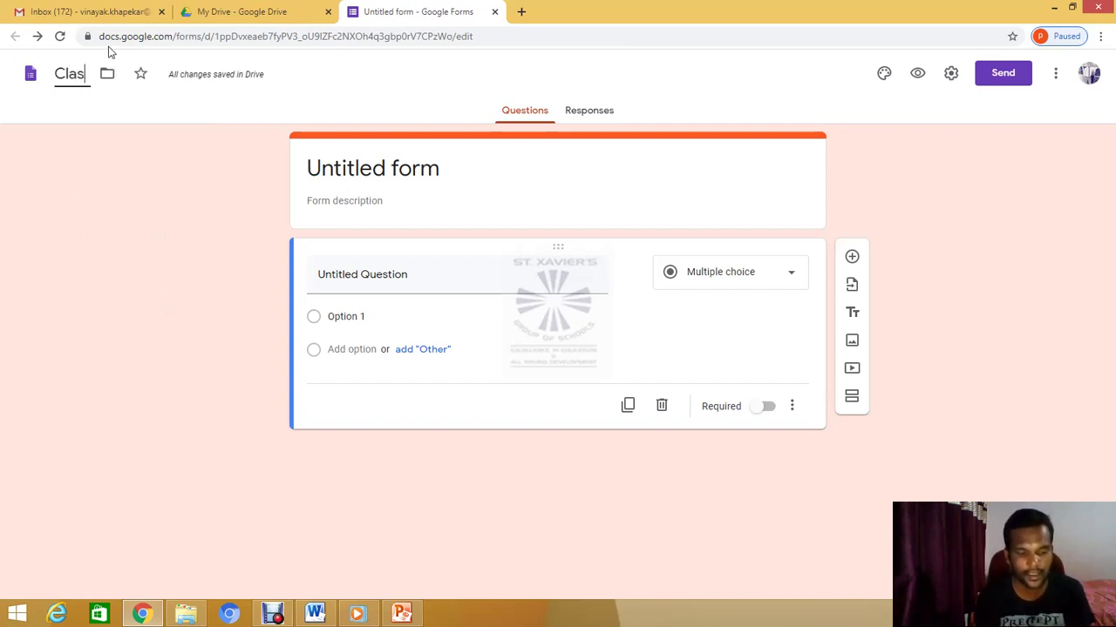
text(sTest)
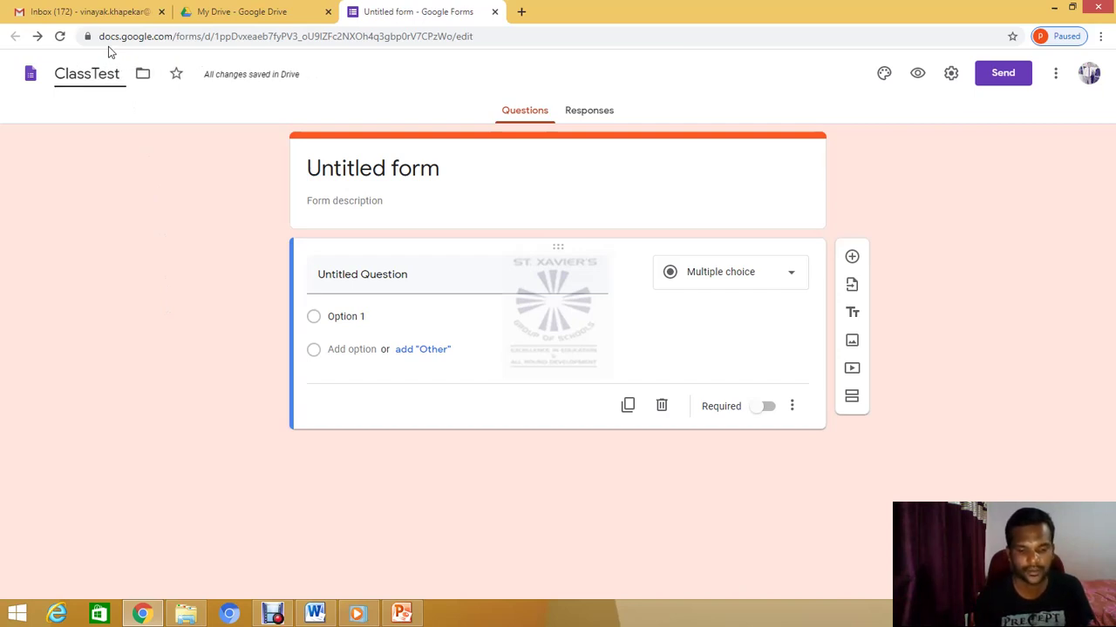
text(-Computer)
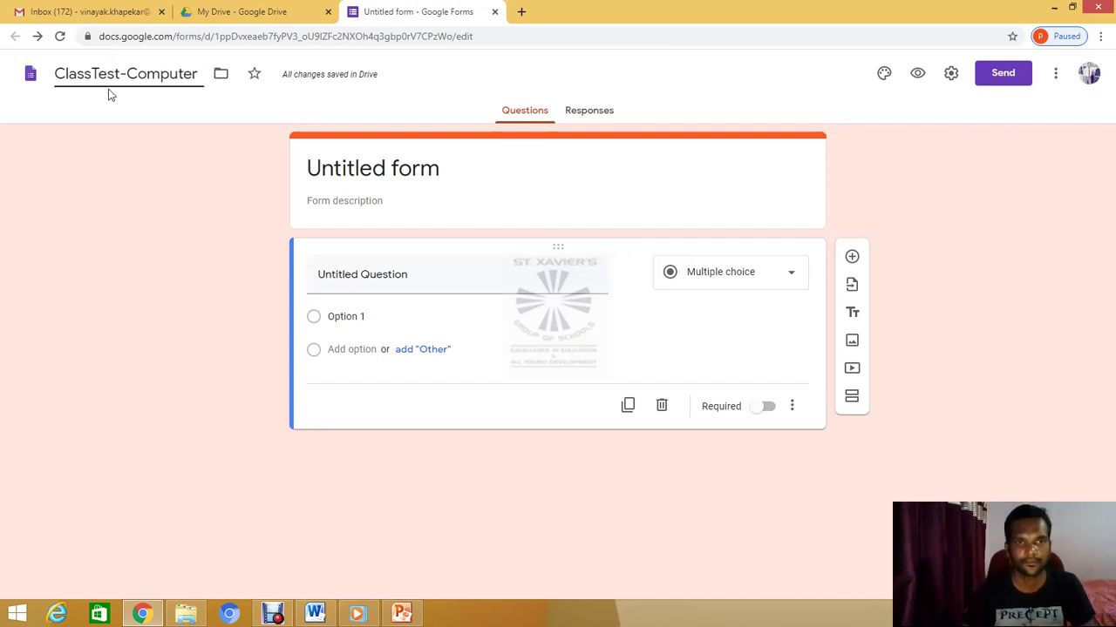
click(123, 245)
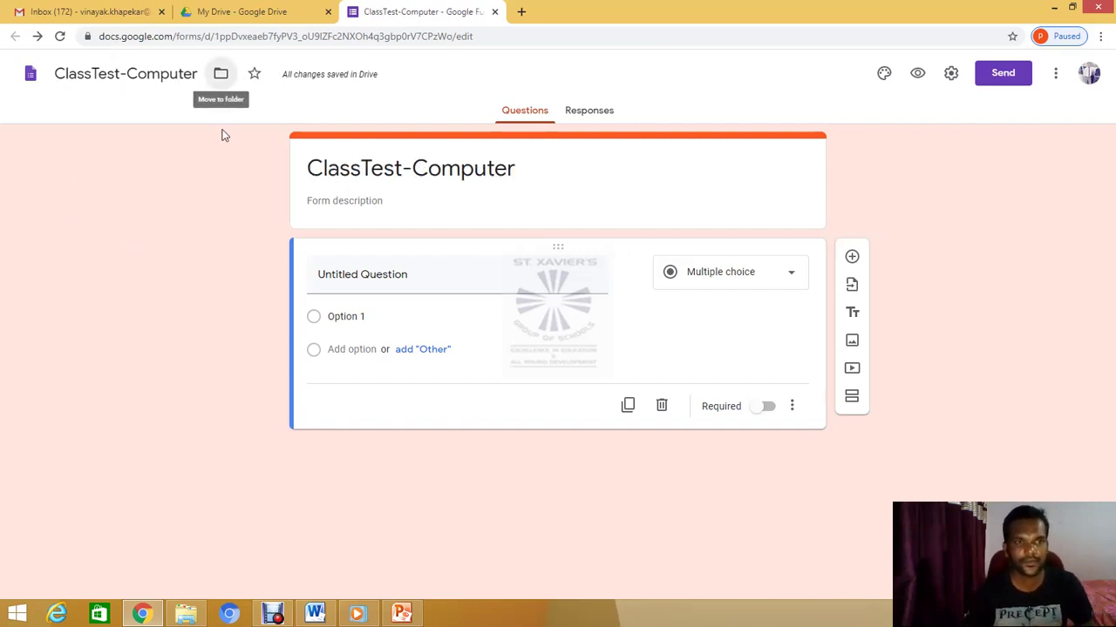
click(223, 80)
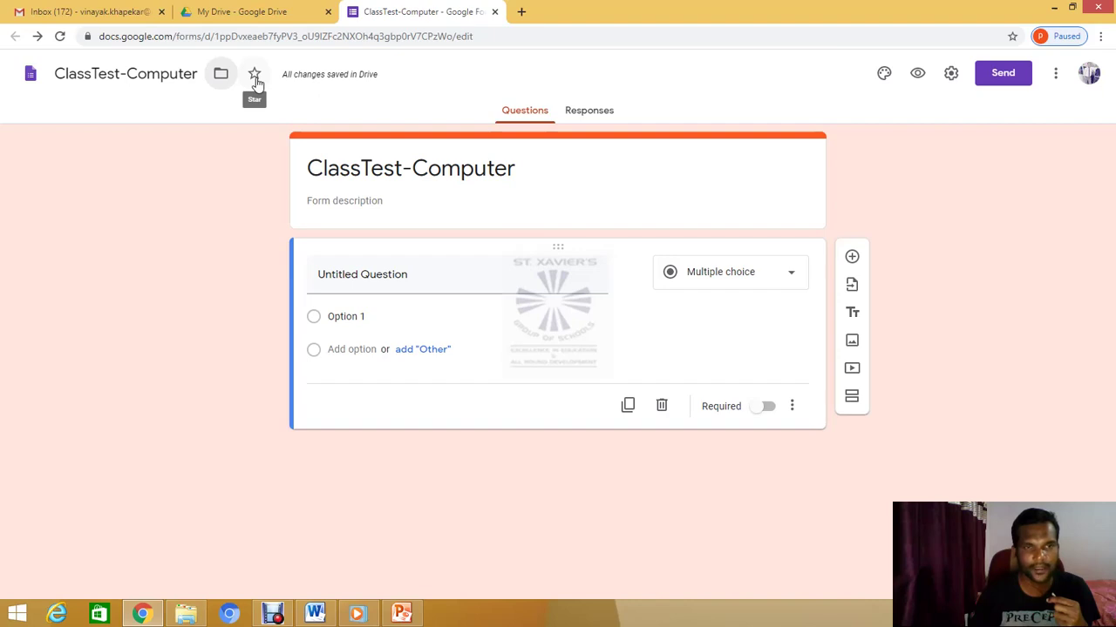
click(254, 76)
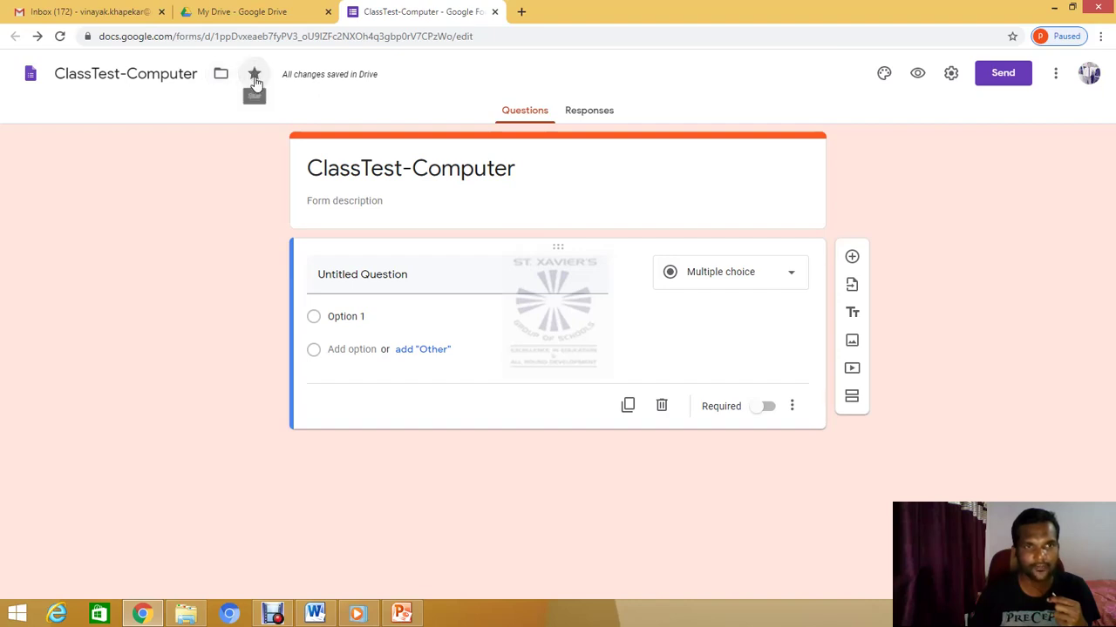
click(256, 80)
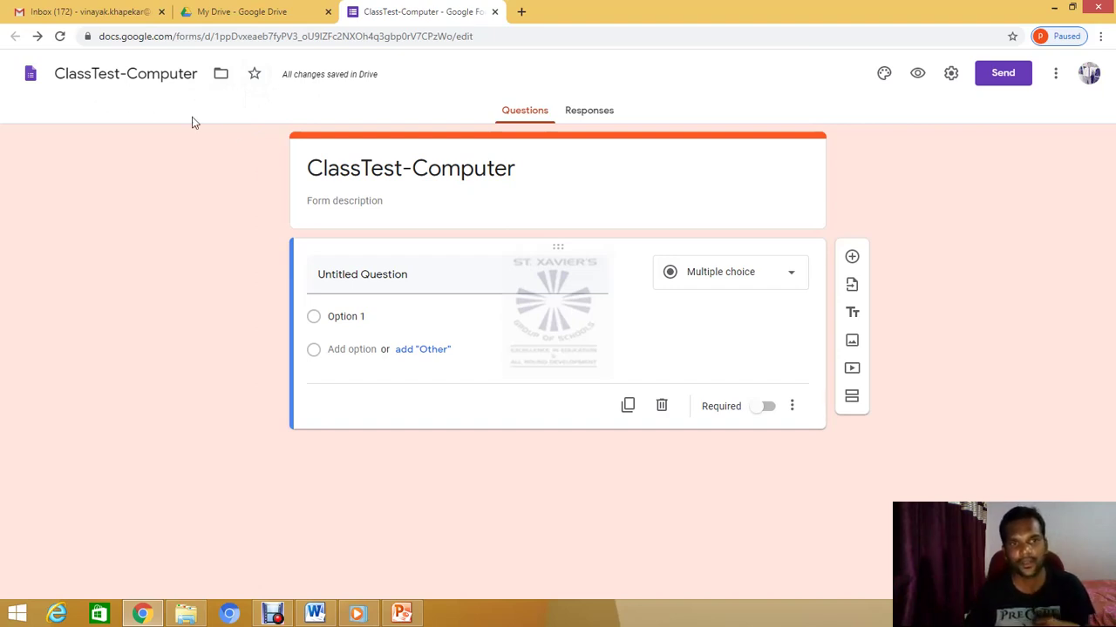
Replace the form heading text with 'St. Xavier's High School'
drag(310, 169, 381, 169)
right_click(380, 169)
click(526, 162)
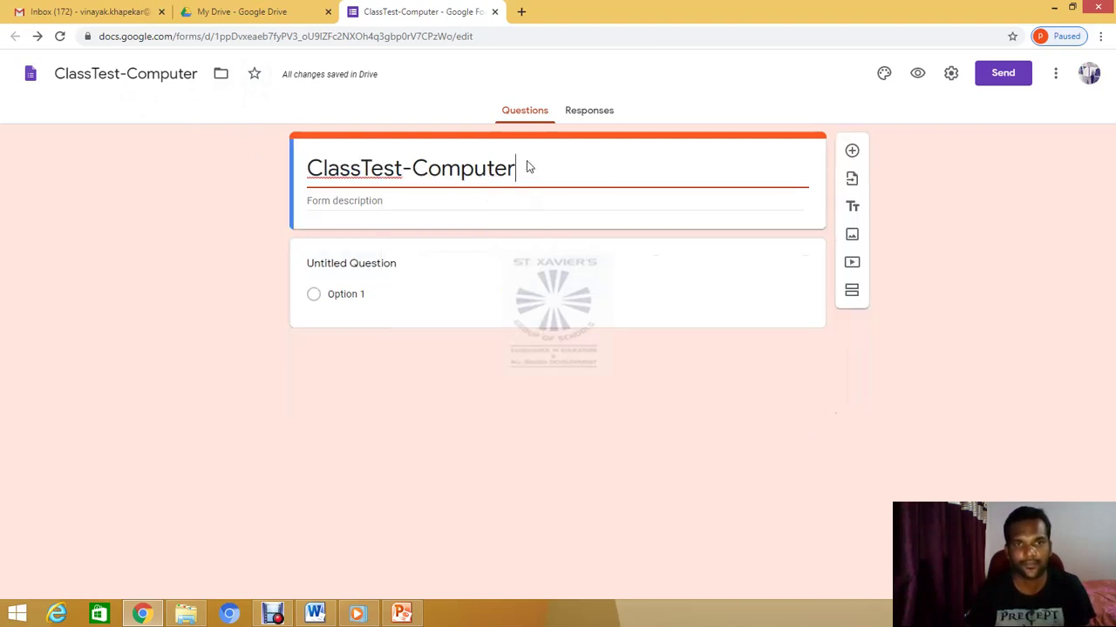
drag(527, 162, 310, 167)
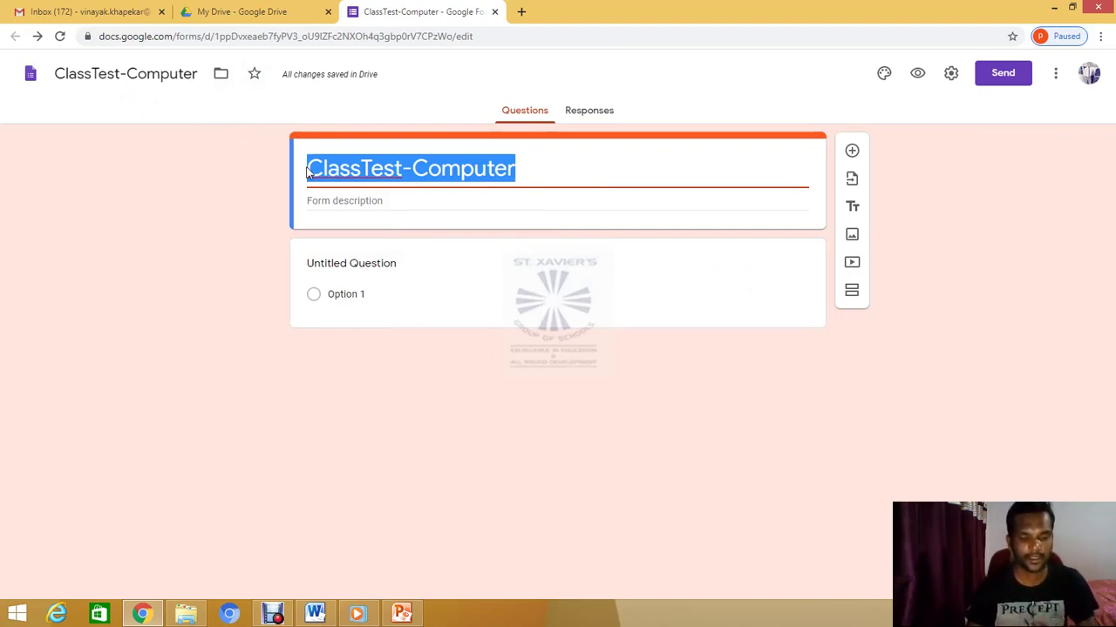
text(St. Xa)
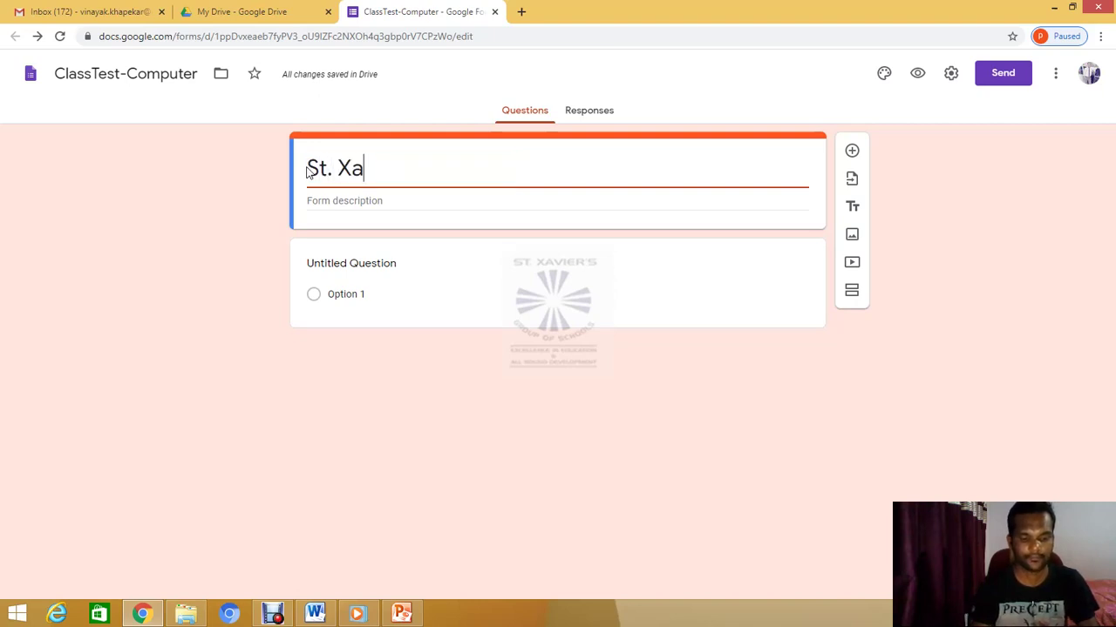
text(vier)
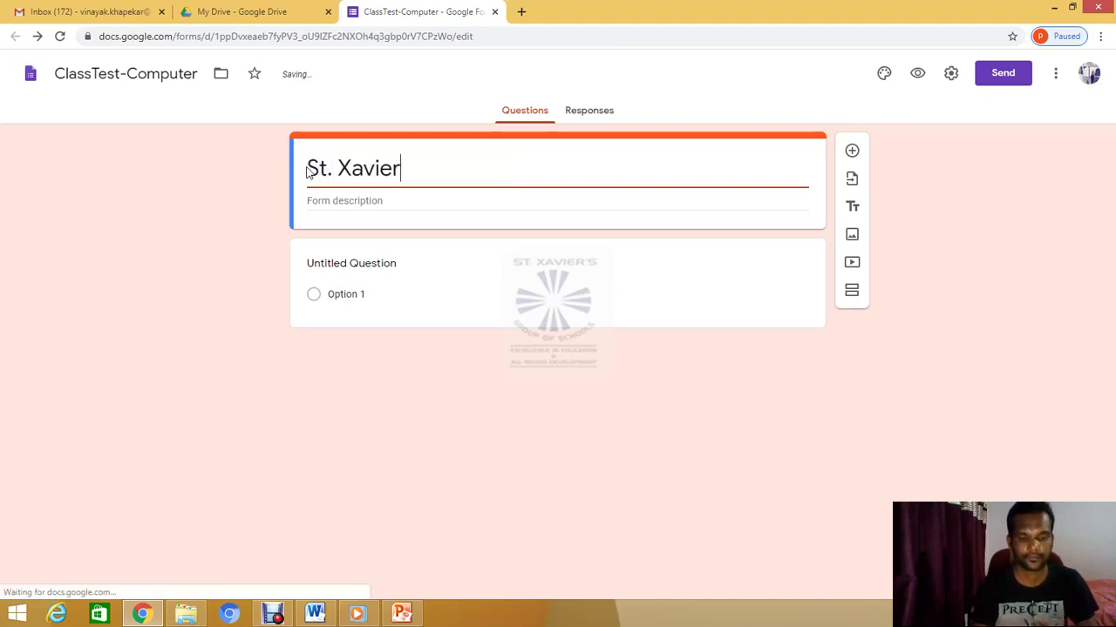
text('s Hi)
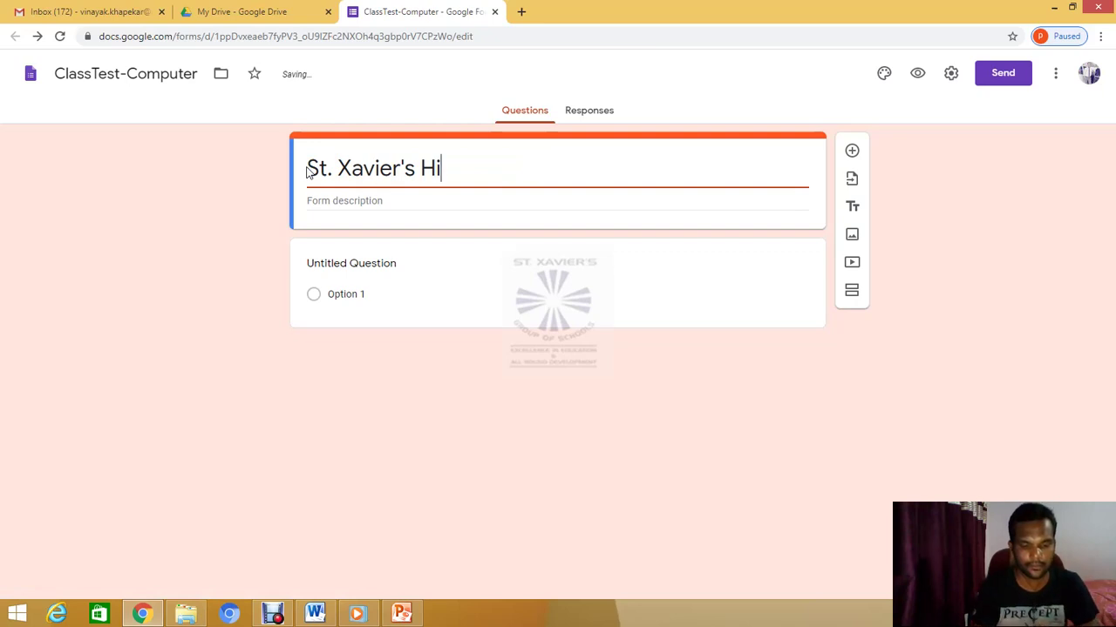
text(gh School)
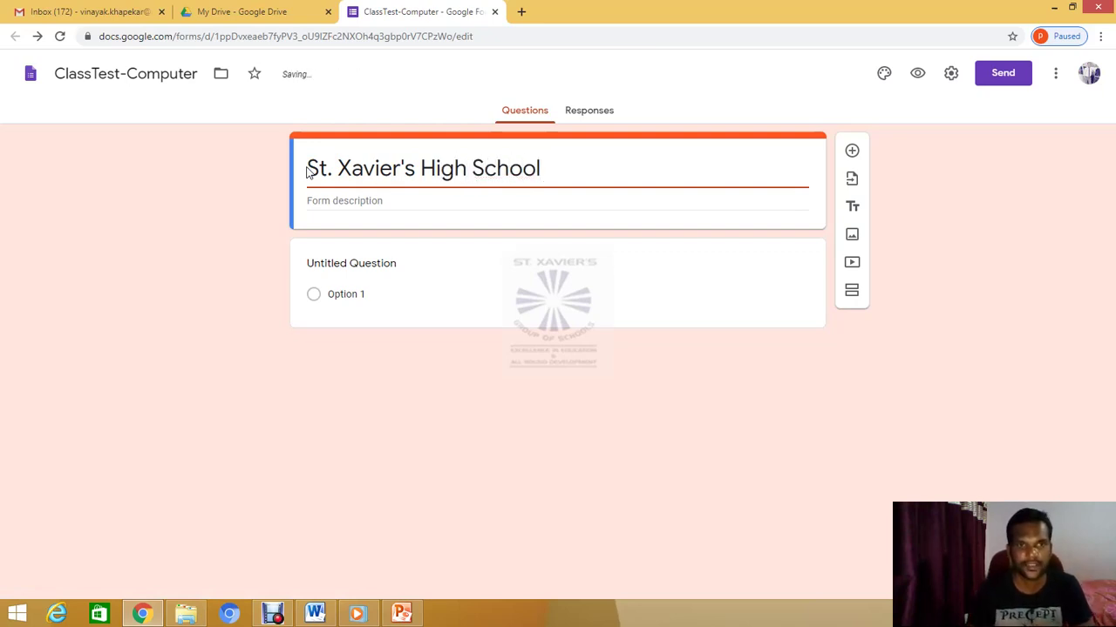
Write the description lines 'Class Test for Std. V', 'Date : 26.05.2020', 'Mark : 05', 'Subject : Computer'
click(324, 202)
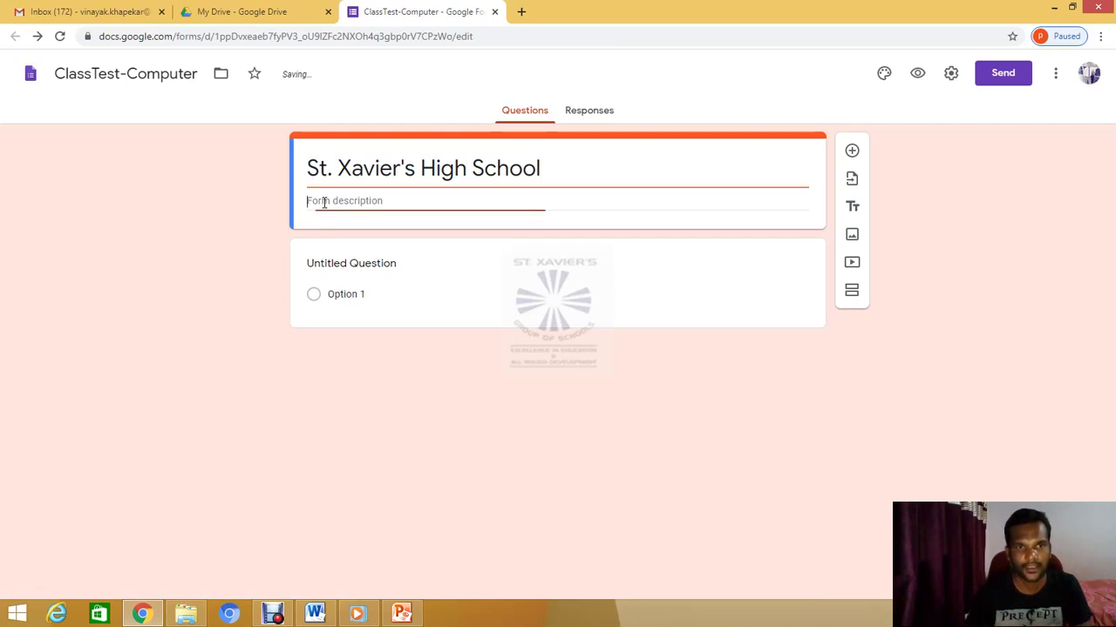
text(Cla)
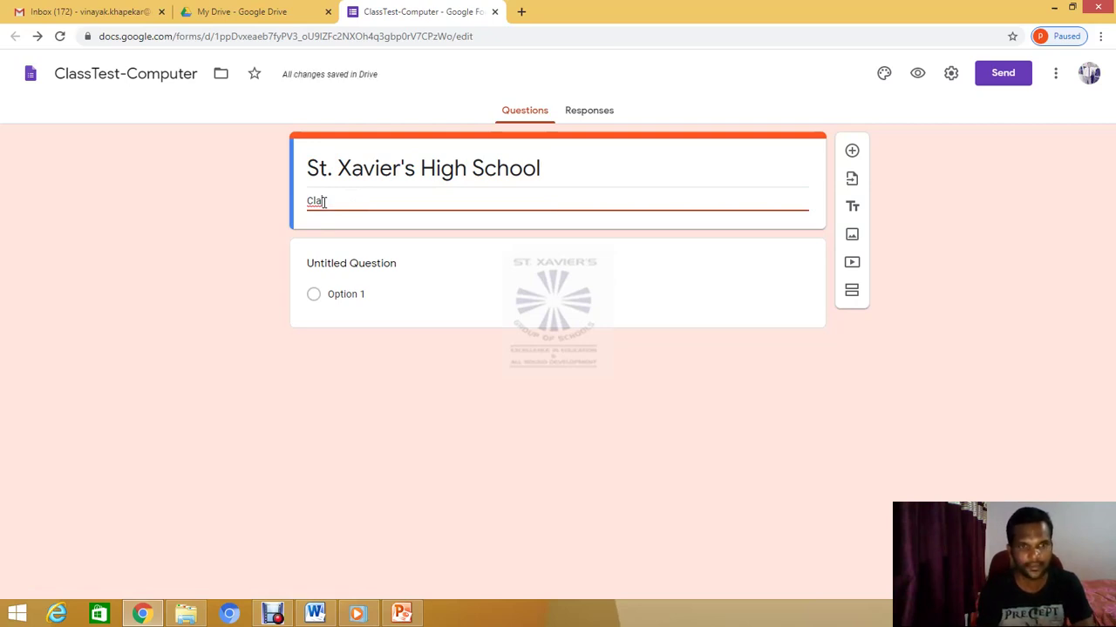
text(ss )
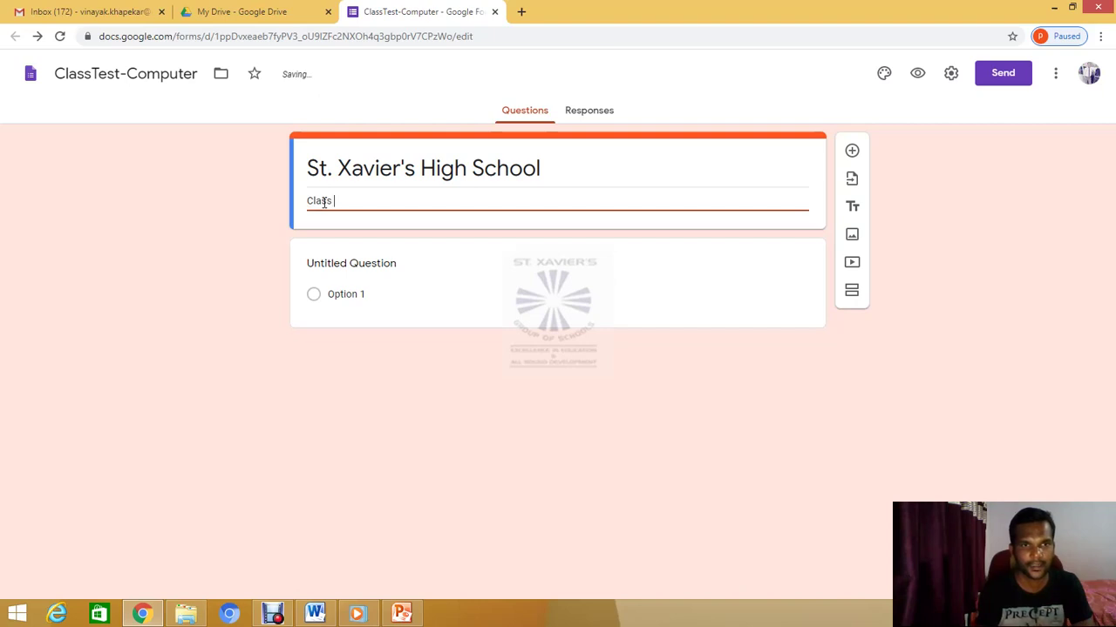
text(Test )
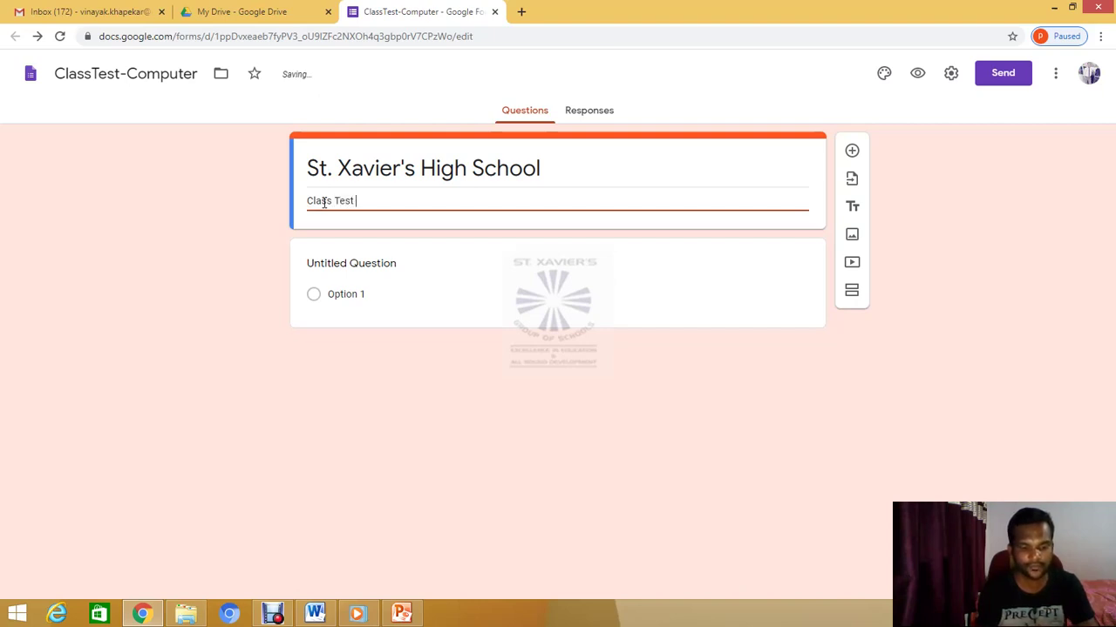
text(for Std)
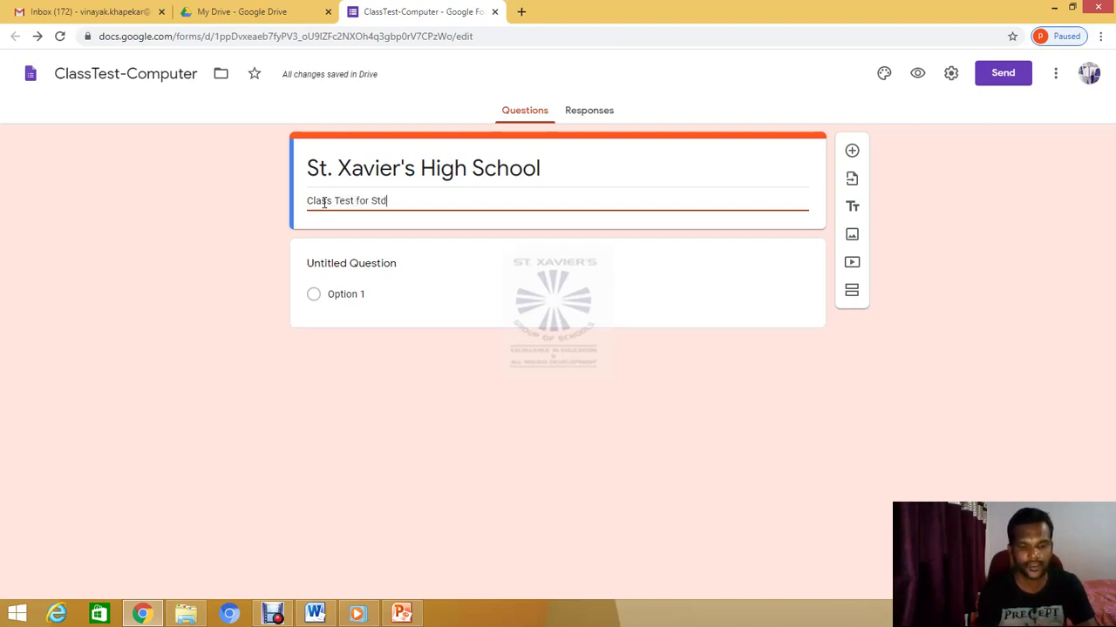
text(. V)
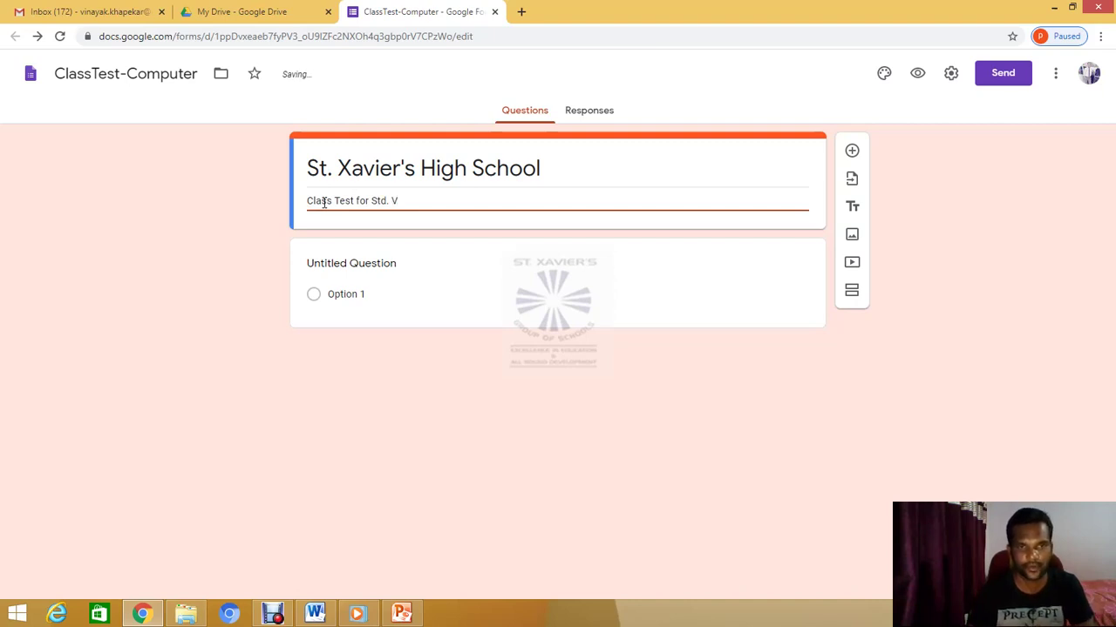
key(Return)
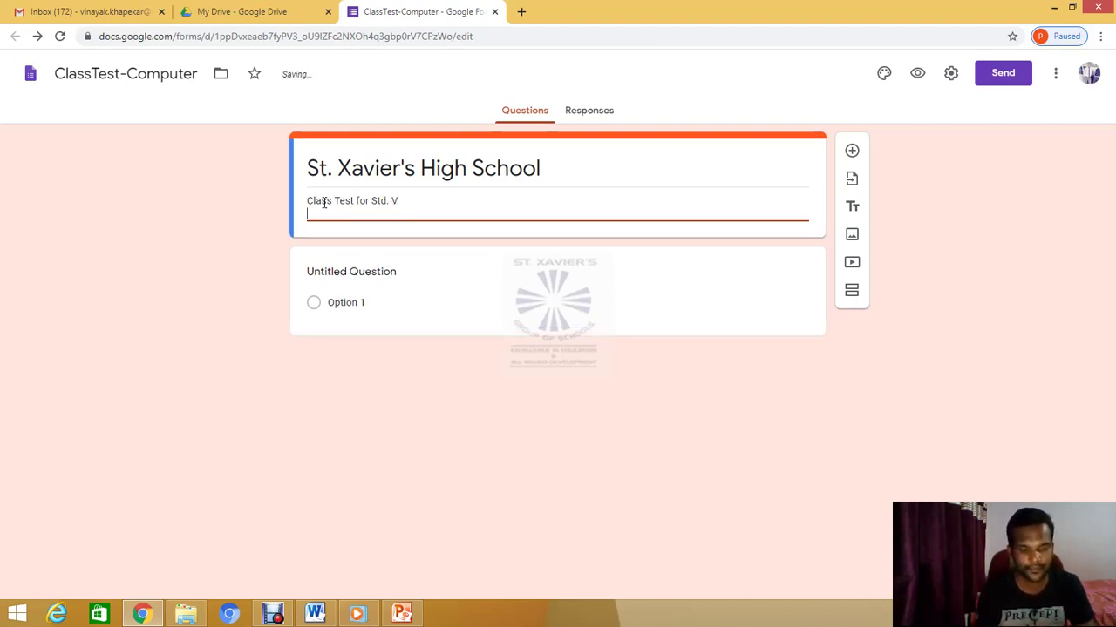
text(Date)
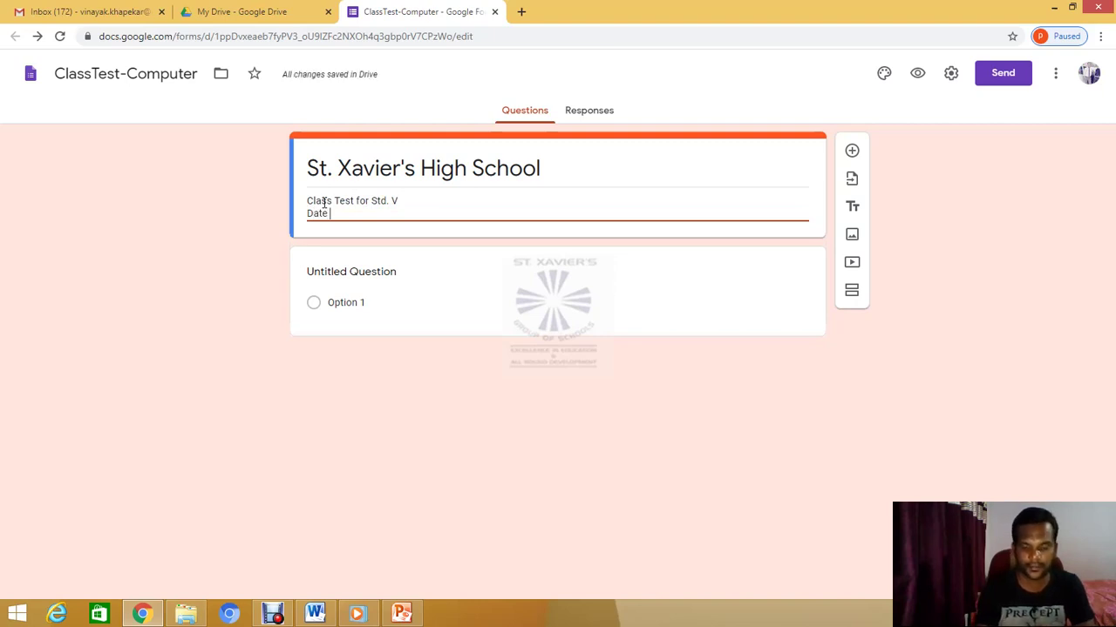
text( :)
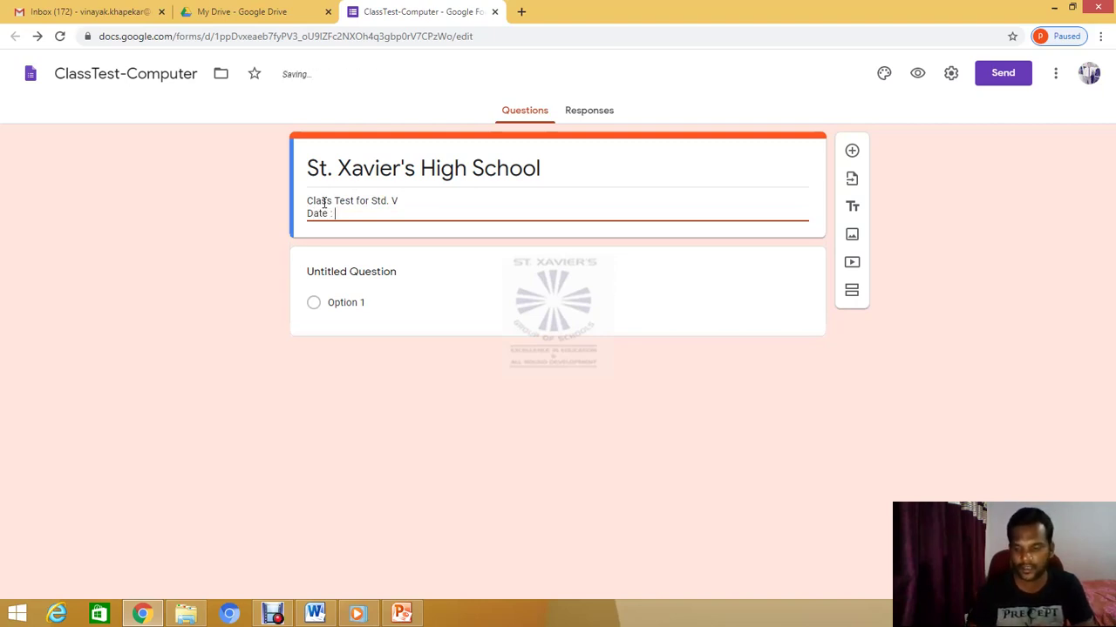
text( 2)
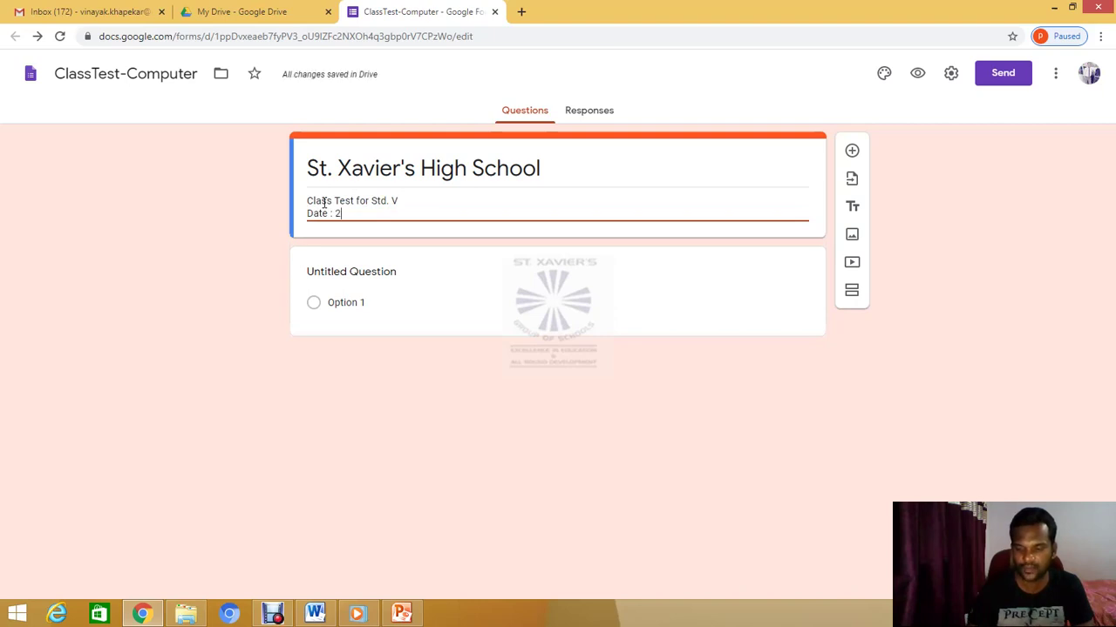
text(6.)
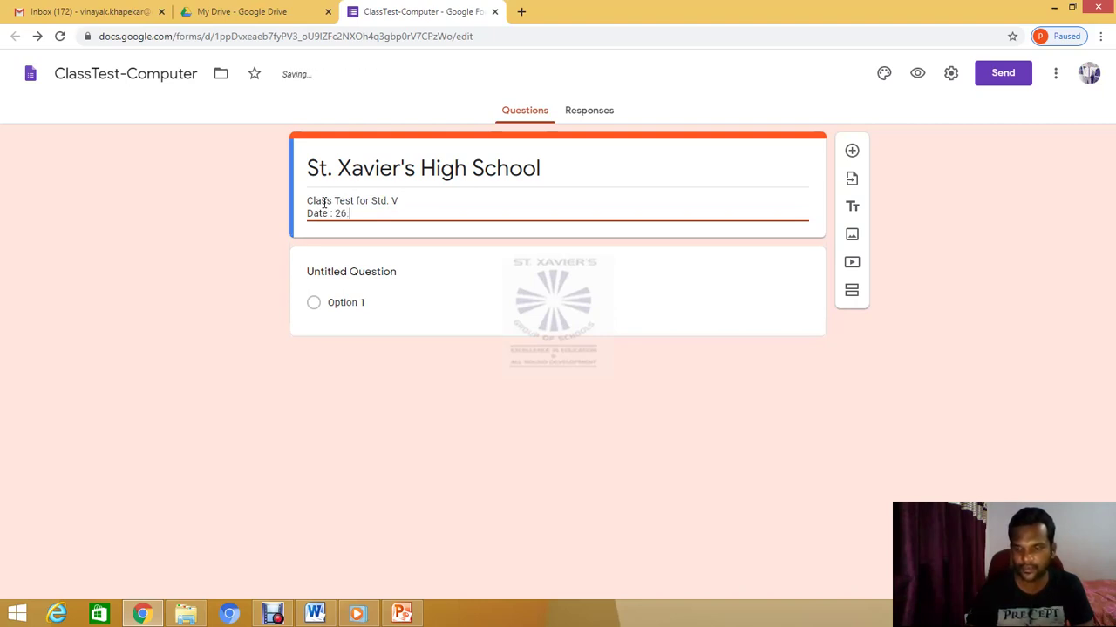
text(05.2020)
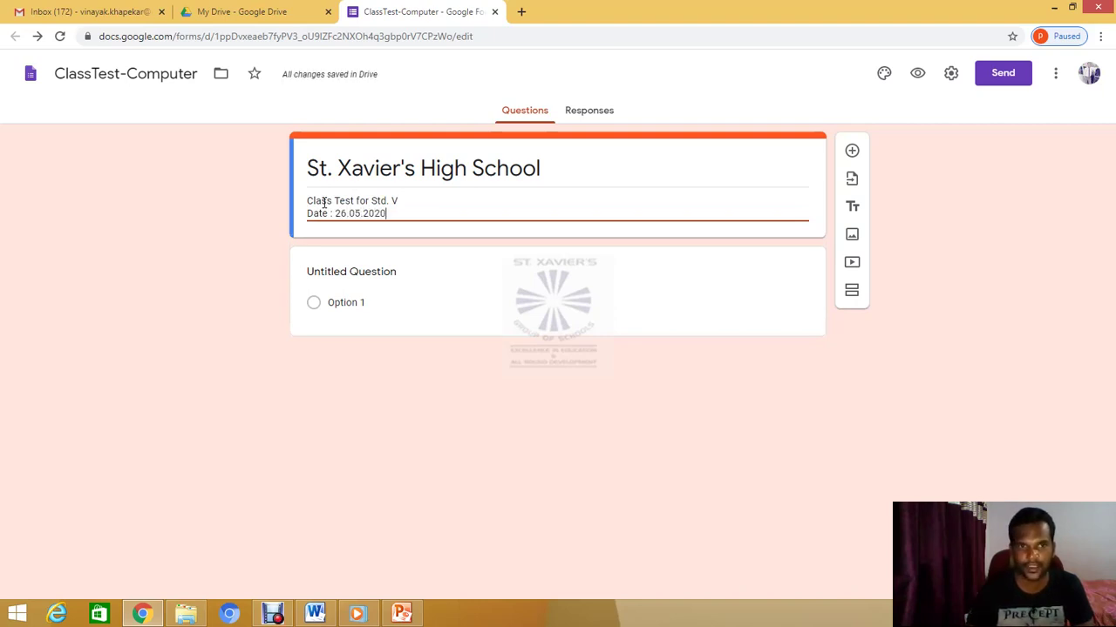
key(Return)
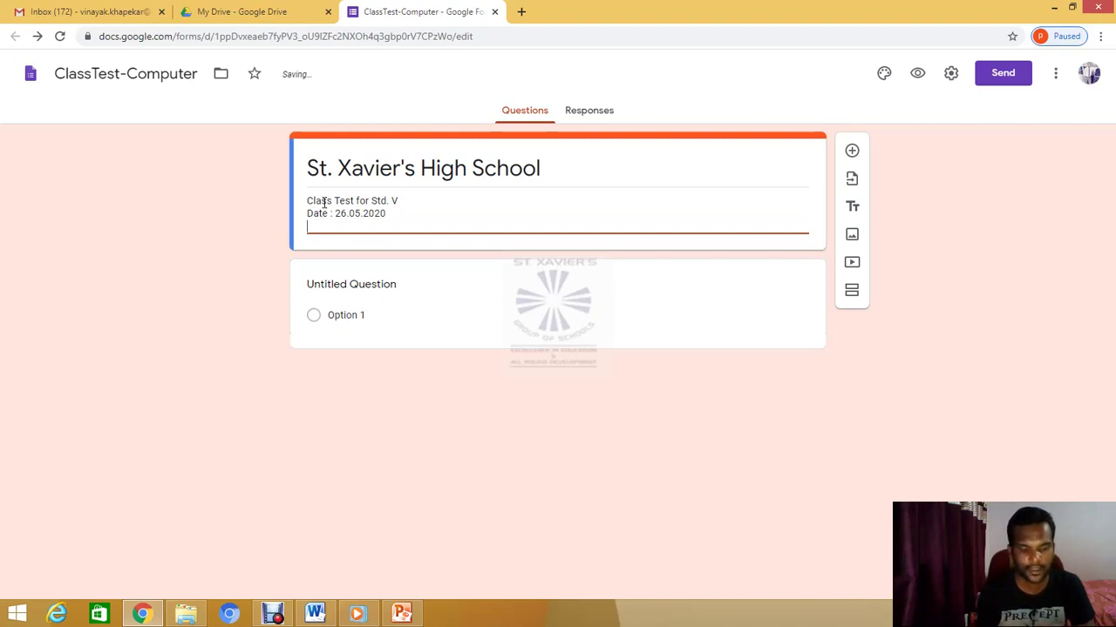
text(Ma)
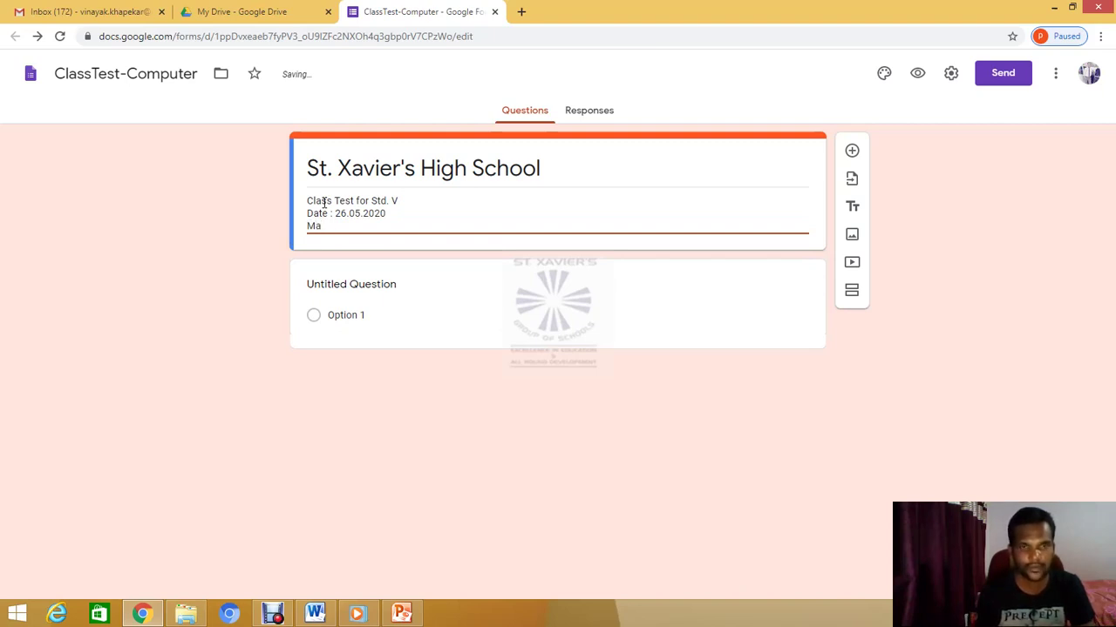
text(rk :)
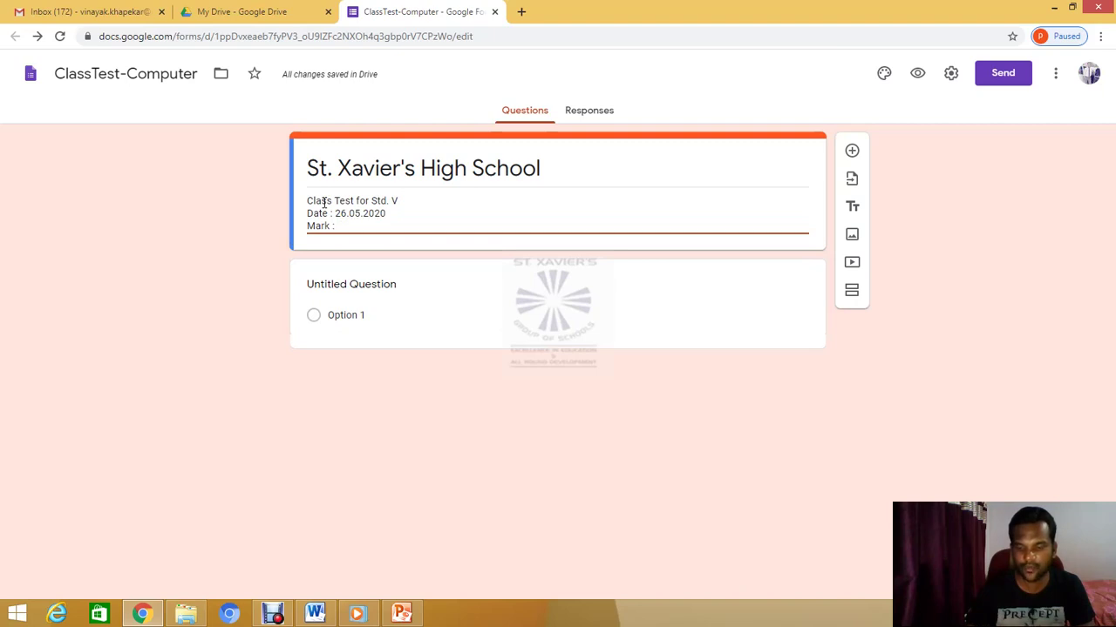
text( 0)
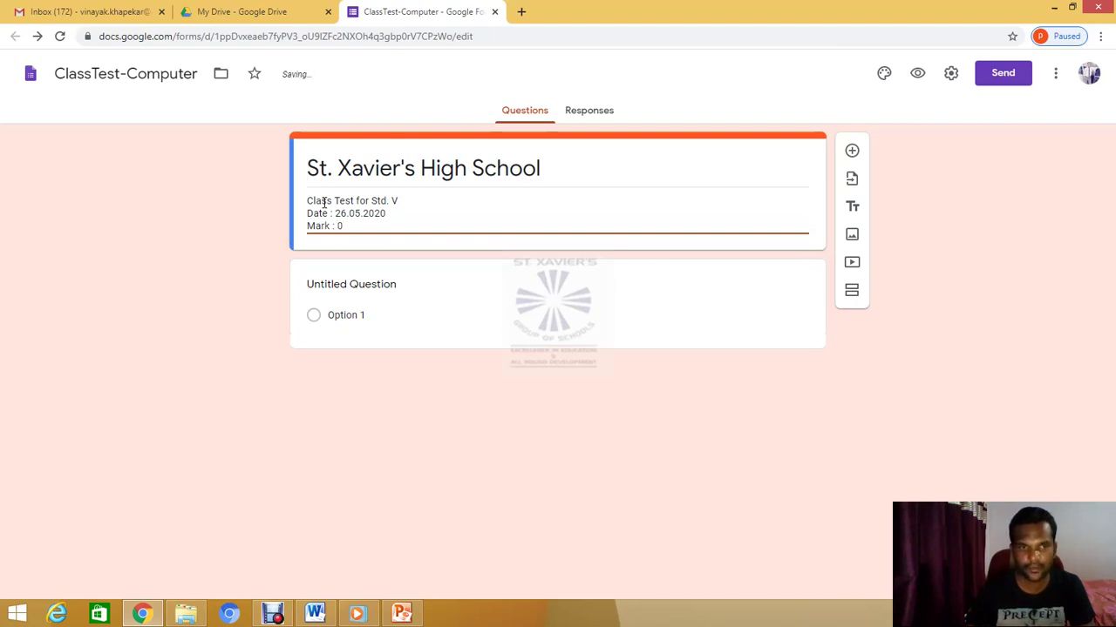
text(5)
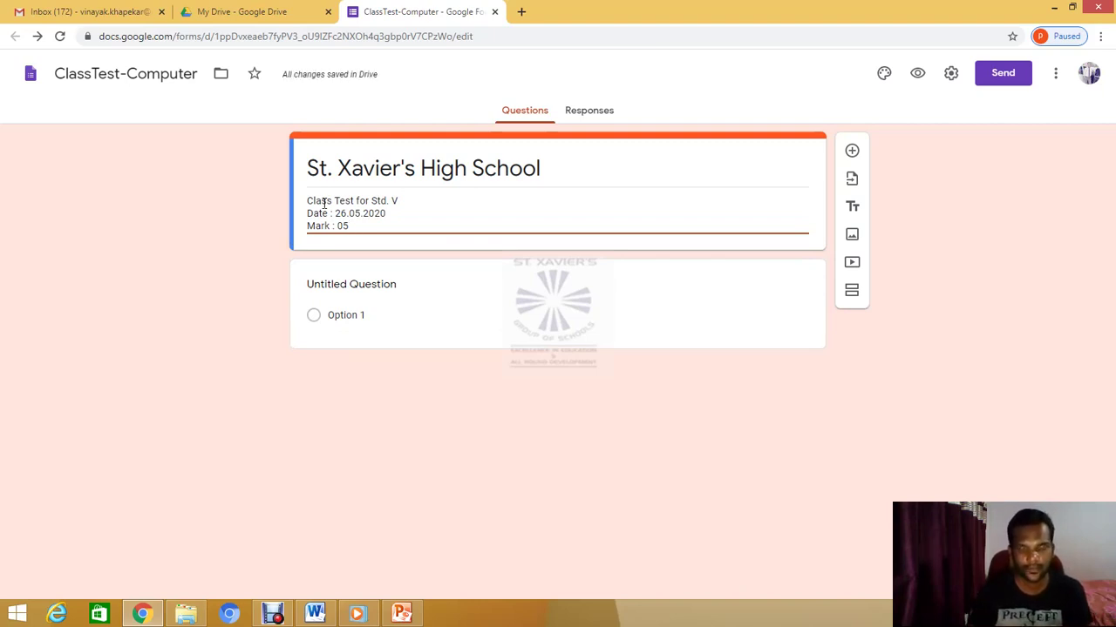
key(Return)
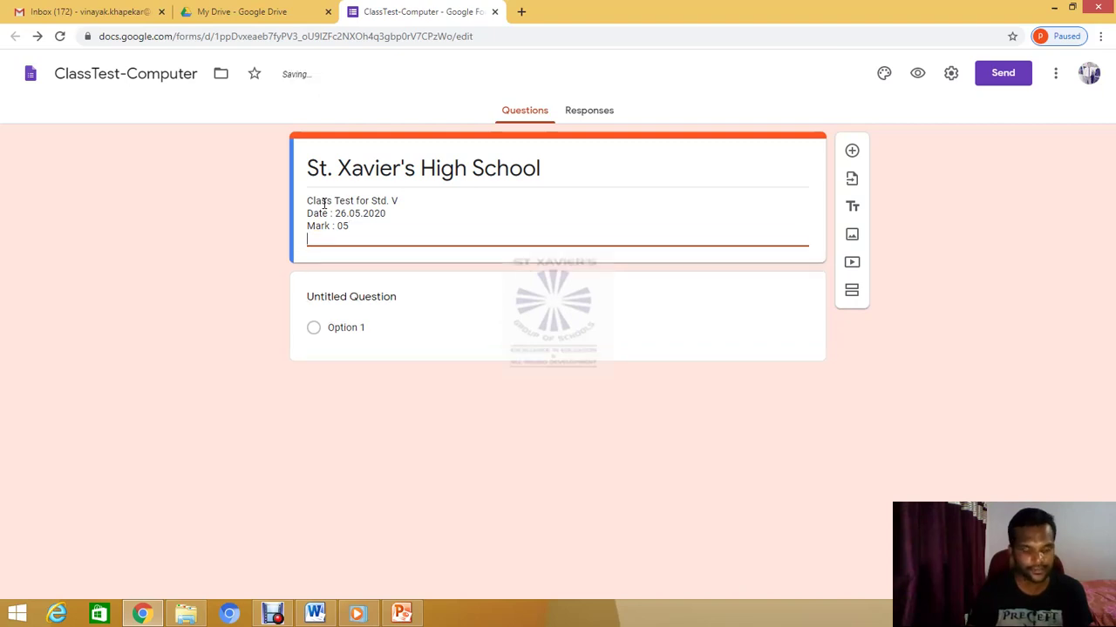
text(Su)
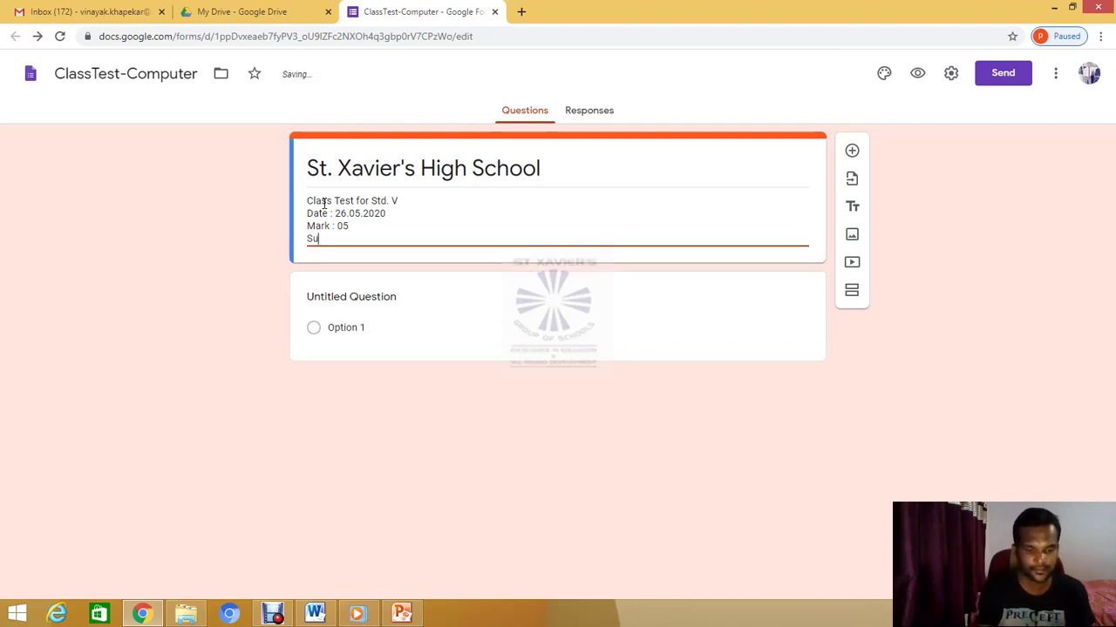
text(bj)
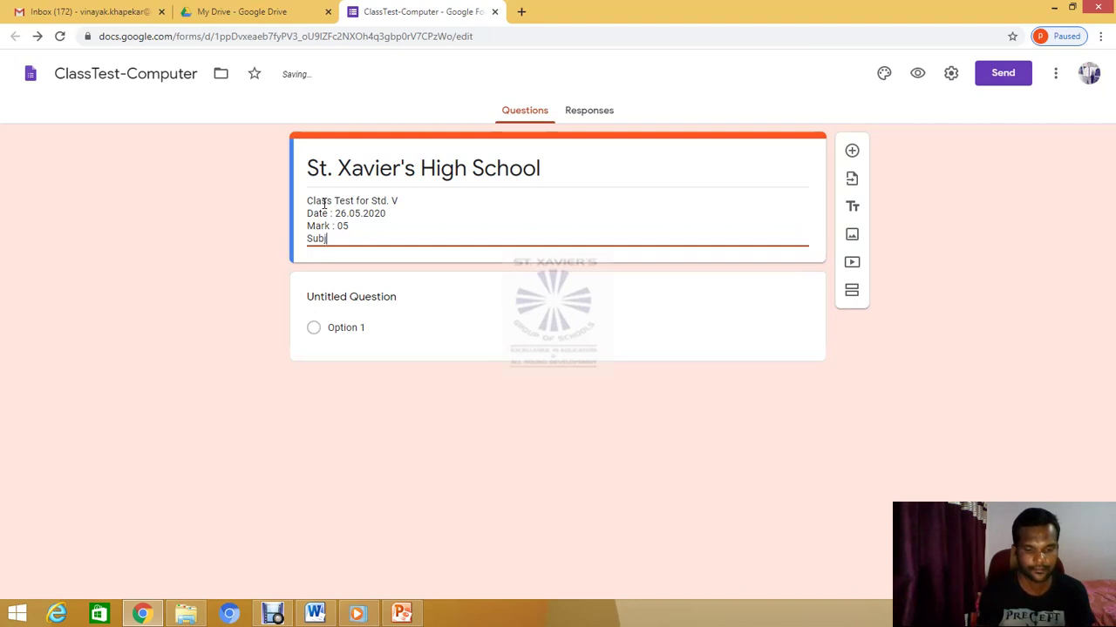
text(ect : )
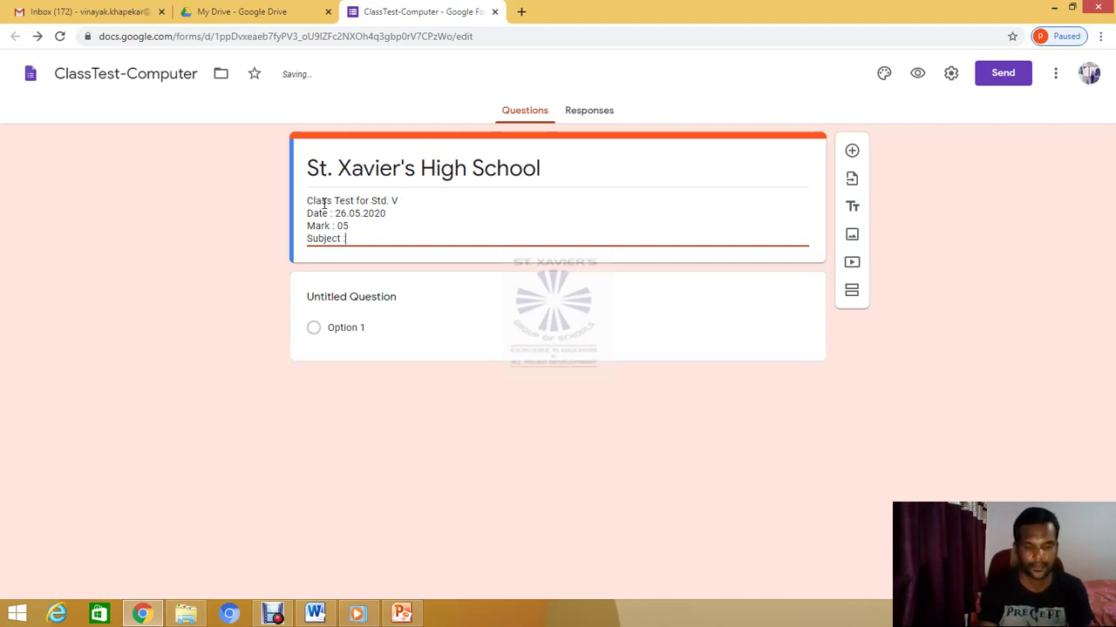
text(Compu)
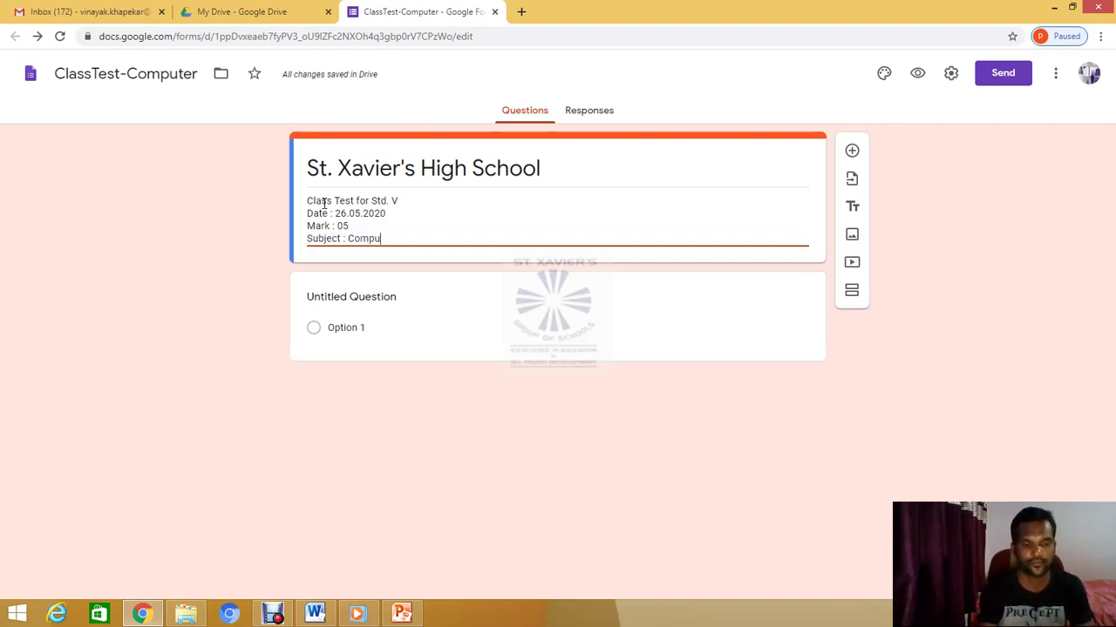
text(ter)
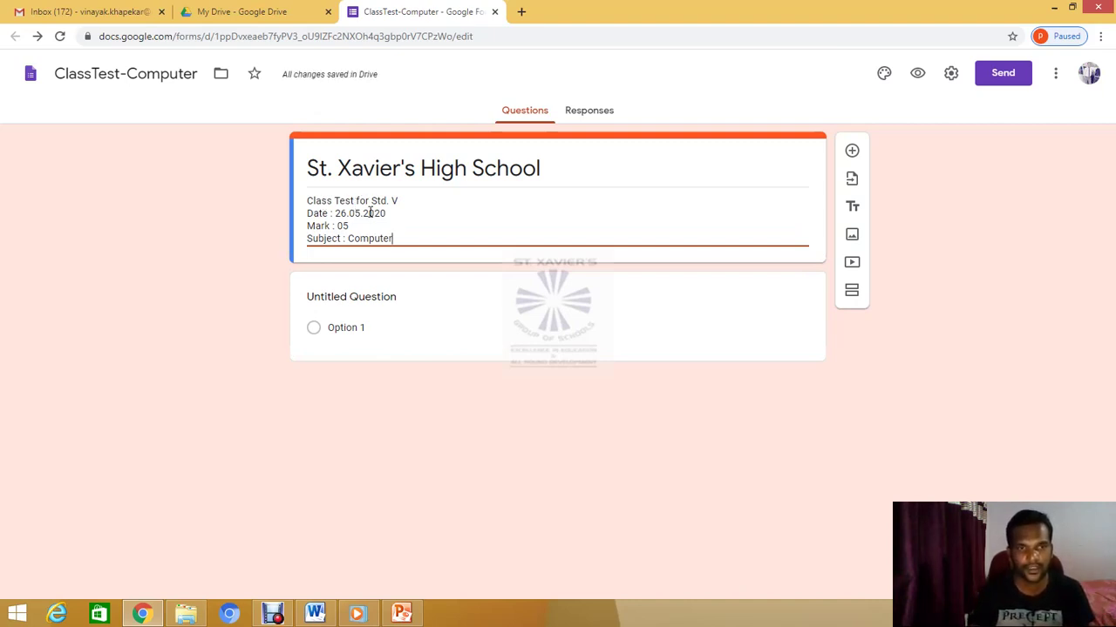
Title the first question 'Enter Your Full Name', make it Short answer and Required
click(382, 299)
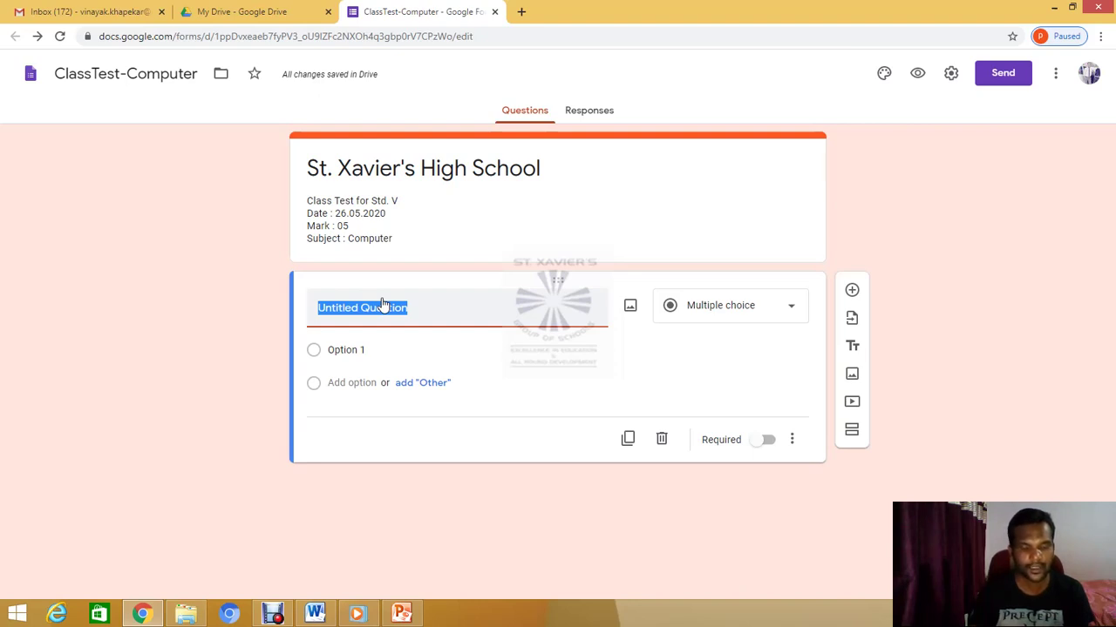
text(E)
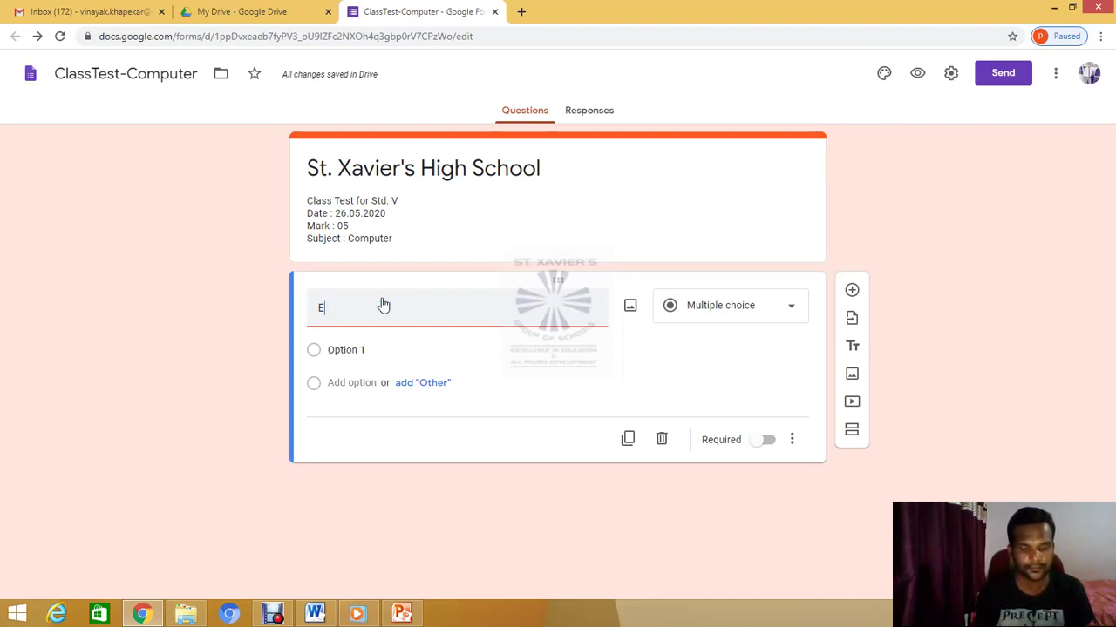
text(nter )
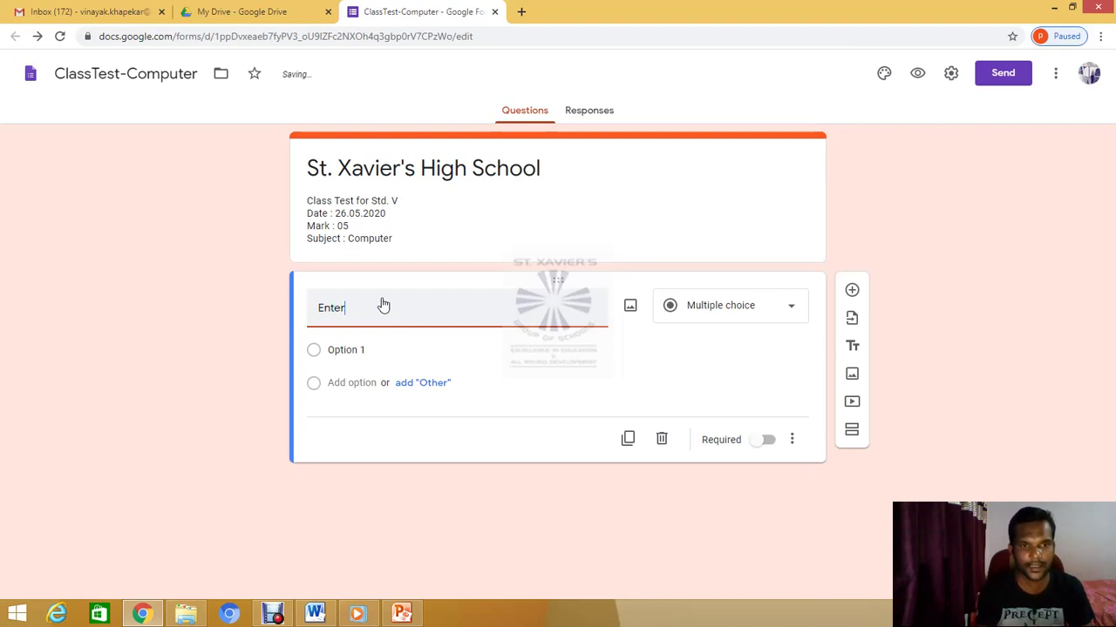
text(Yo)
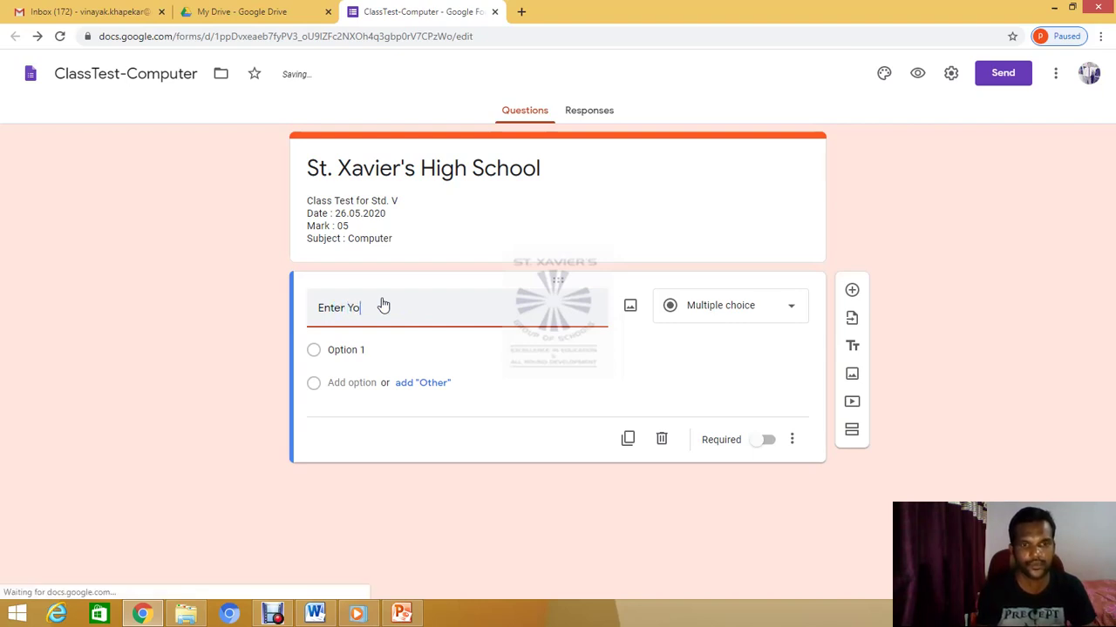
text(ur Ful)
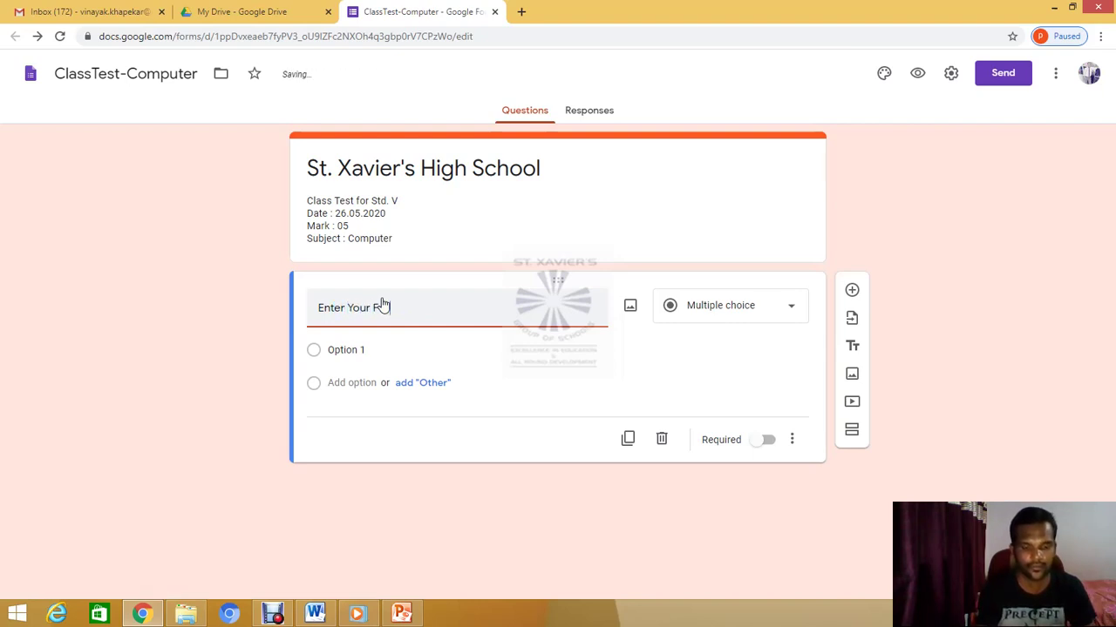
text(l Name)
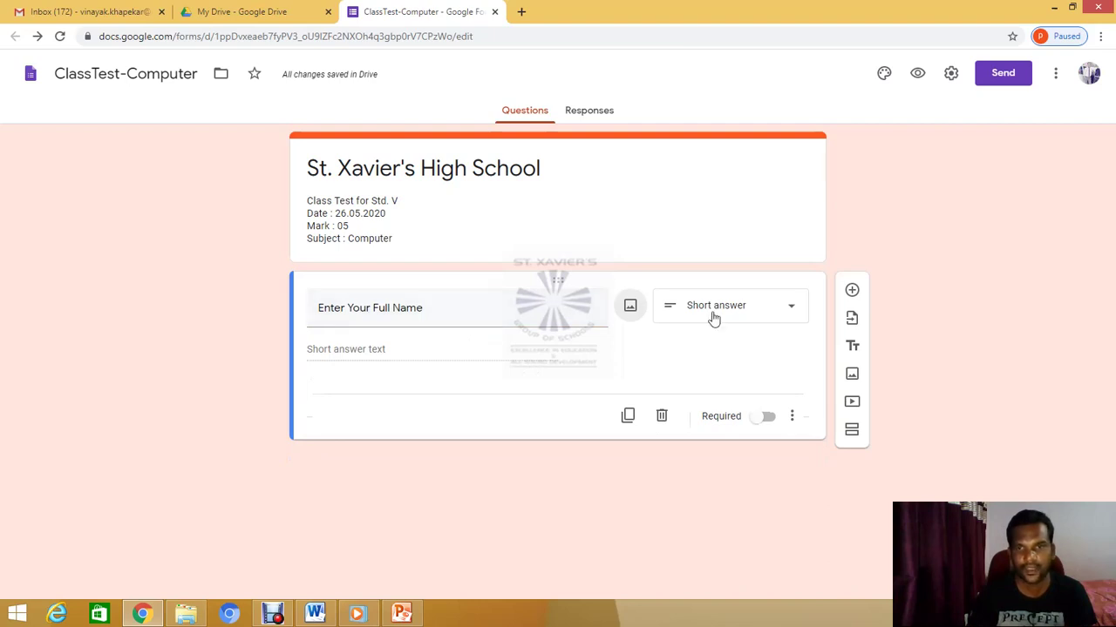
click(791, 312)
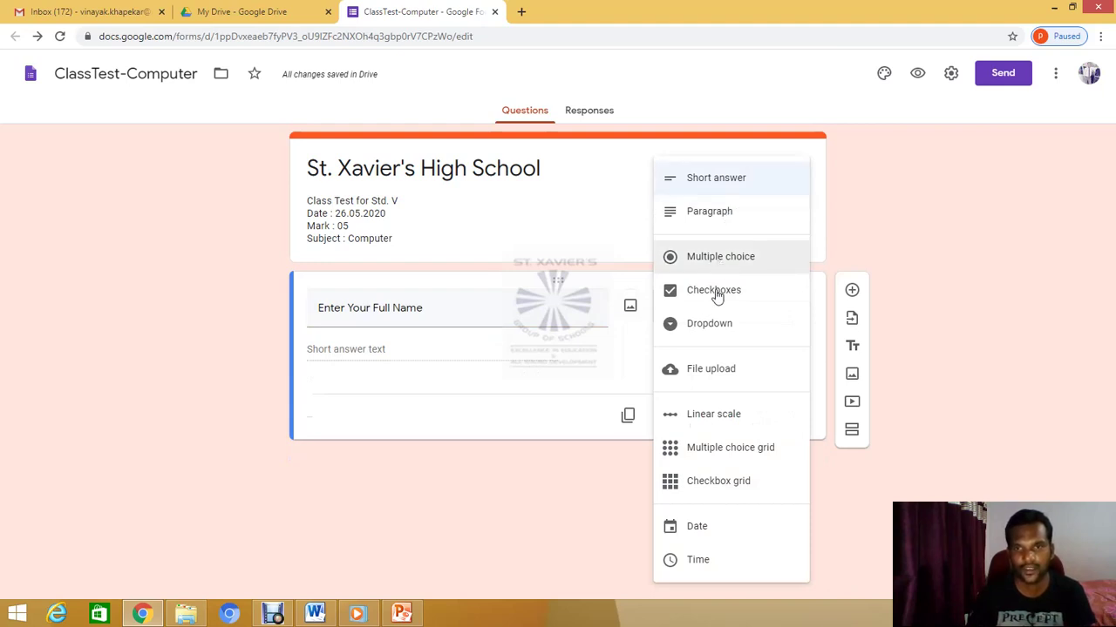
click(711, 179)
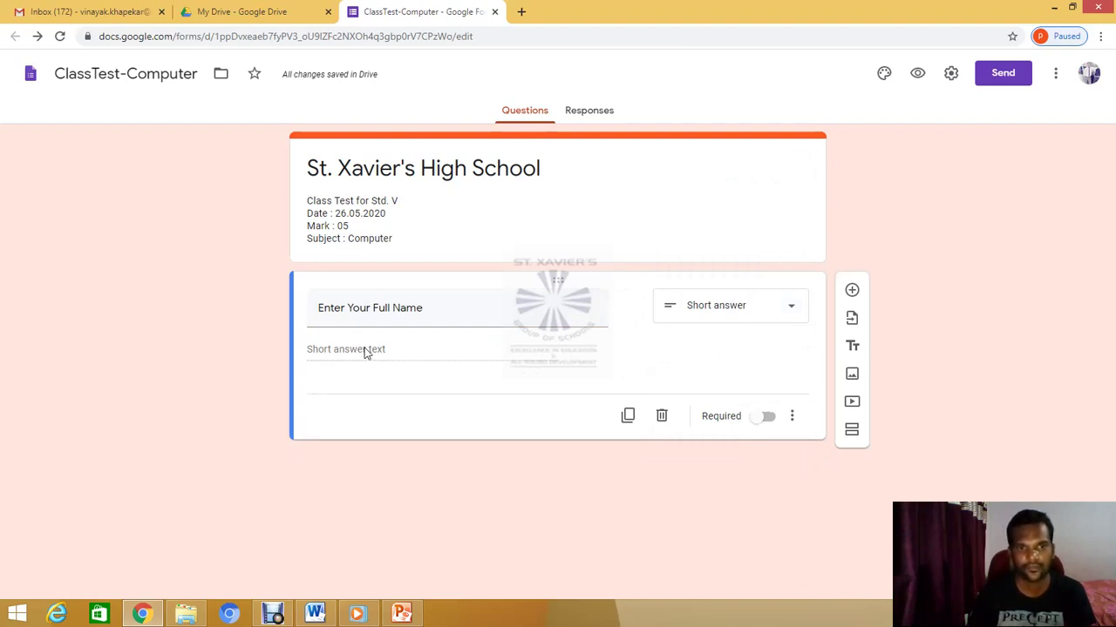
click(767, 419)
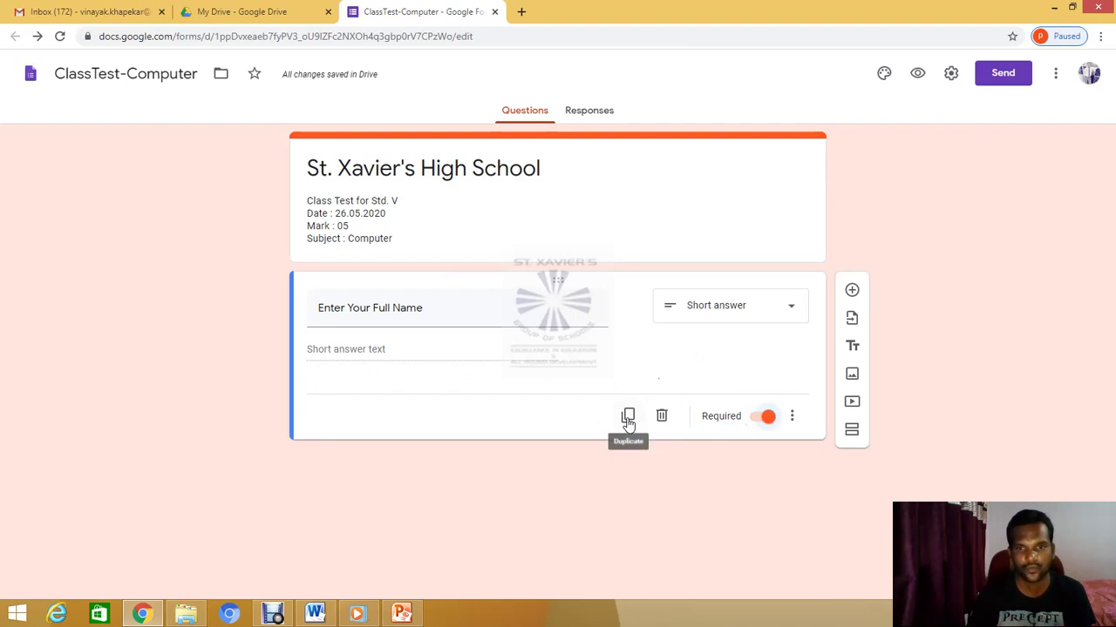
Duplicate the full name question and retitle the copy 'Class/Division'
click(628, 418)
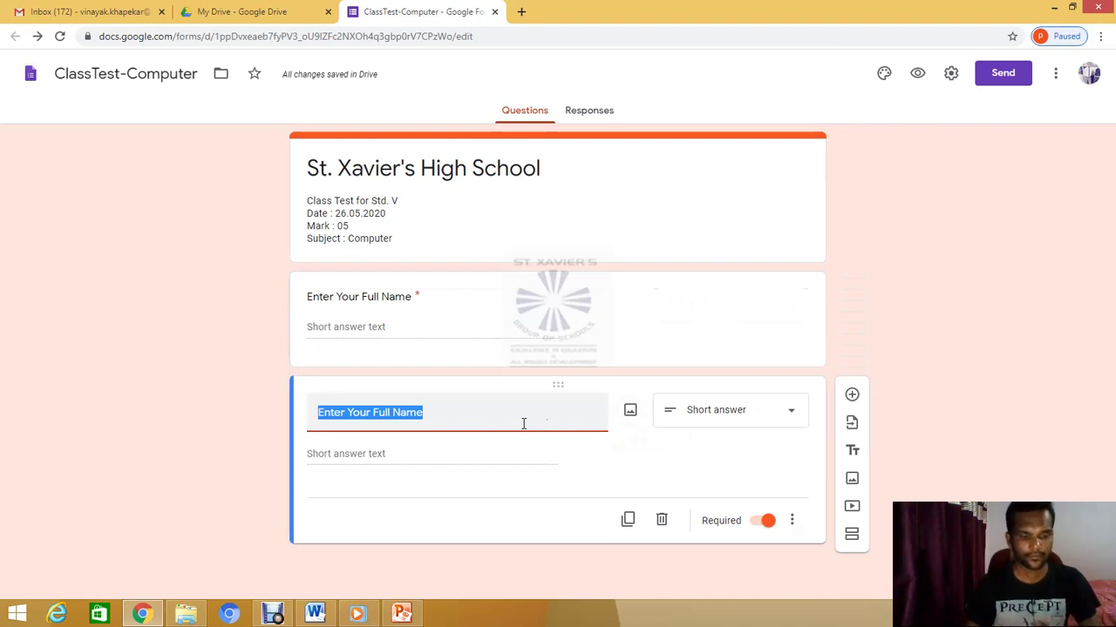
text(Class)
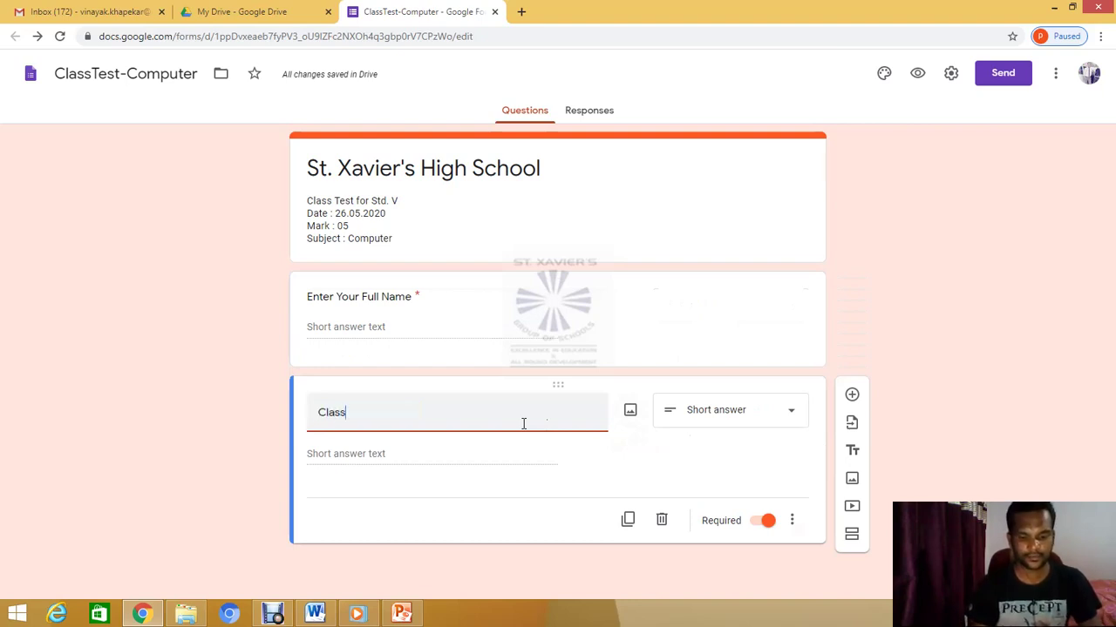
text(/Div)
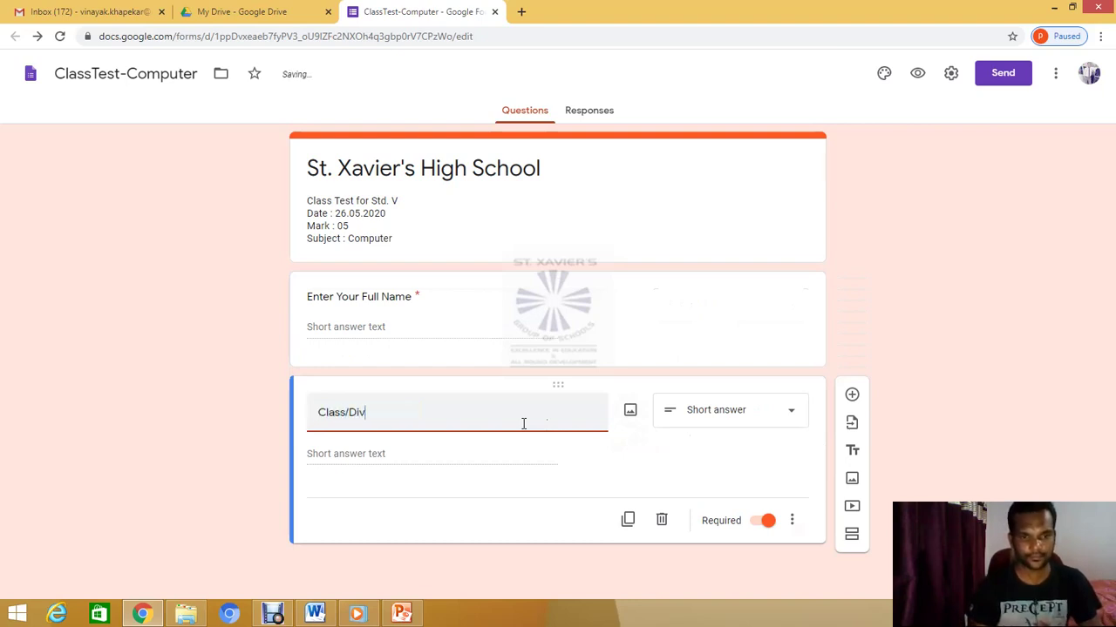
text(is)
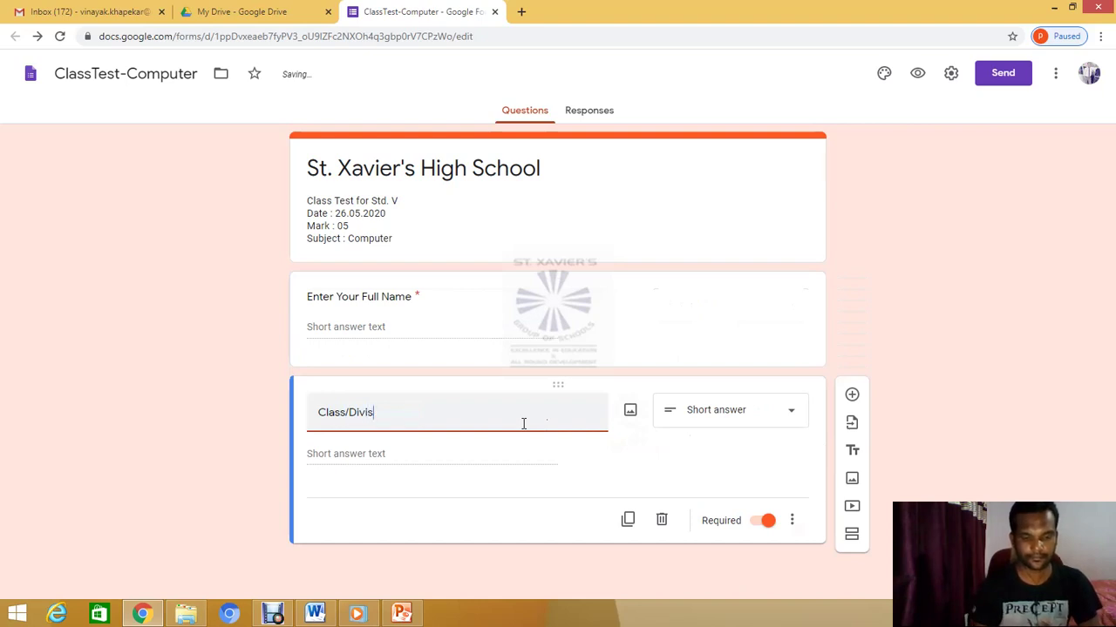
text(ion)
key(Tab)
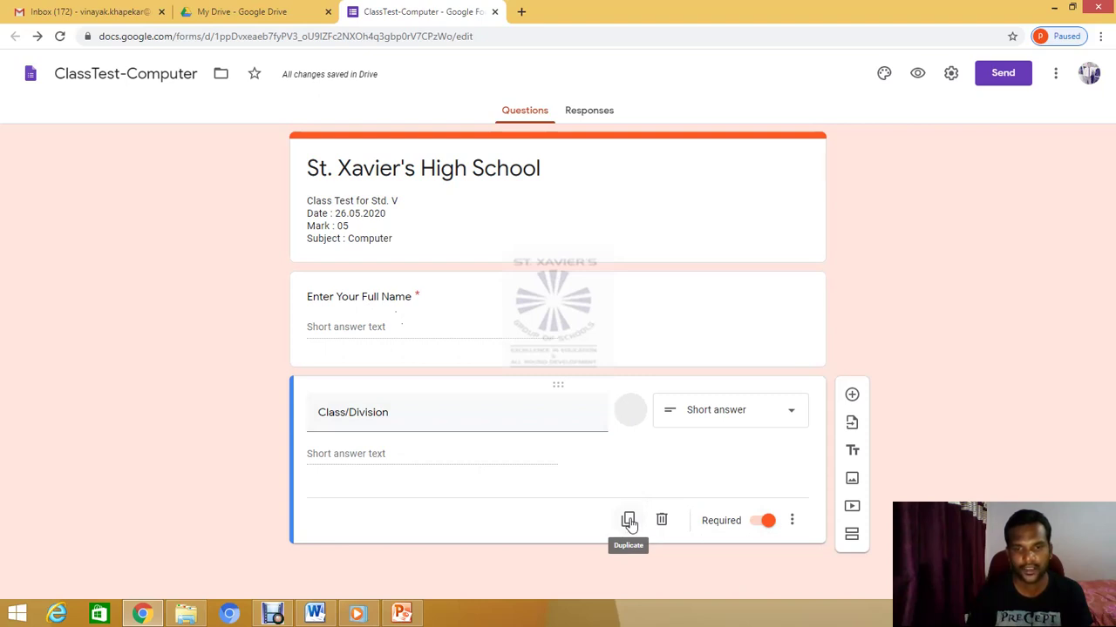
Duplicate the Class/Division question and retitle the copy 'Mobile Number'
click(629, 521)
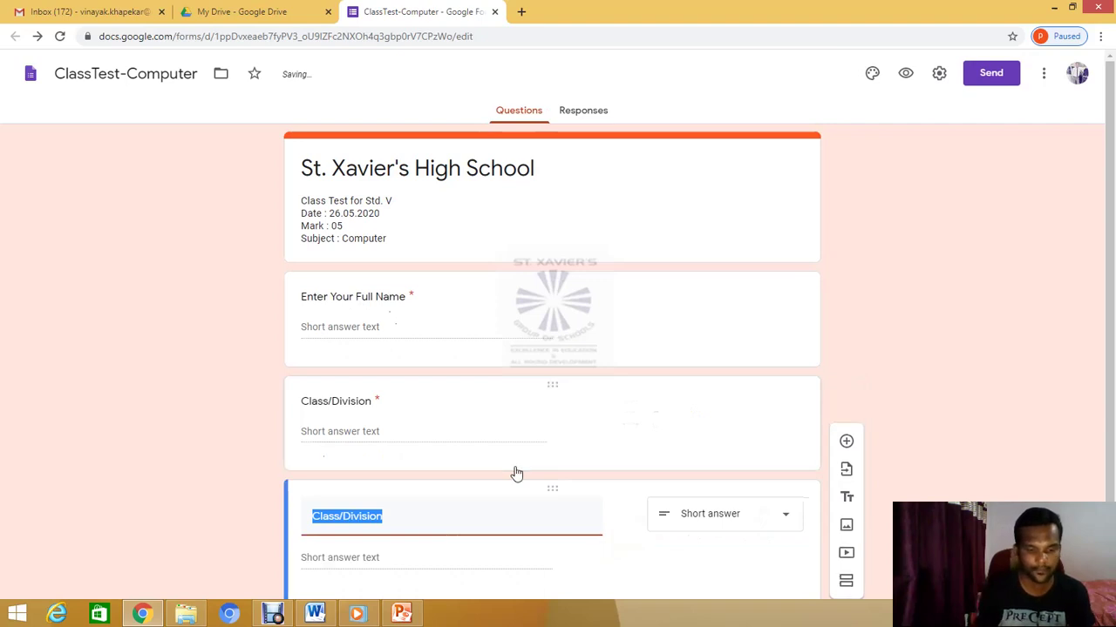
text(Mobile N)
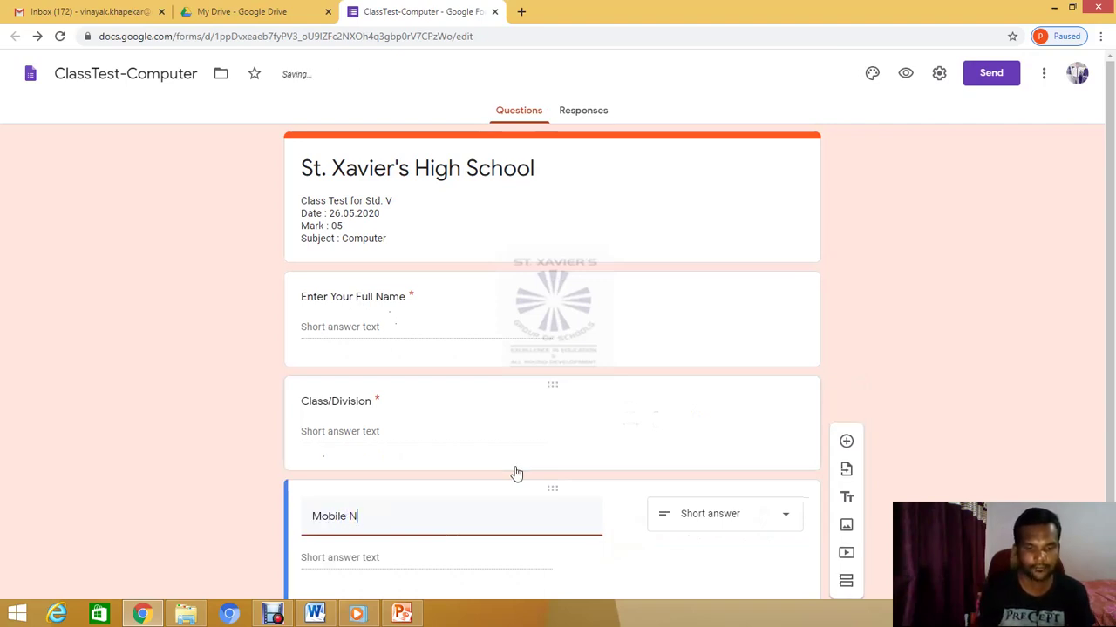
key(BackSpace)
text(umber)
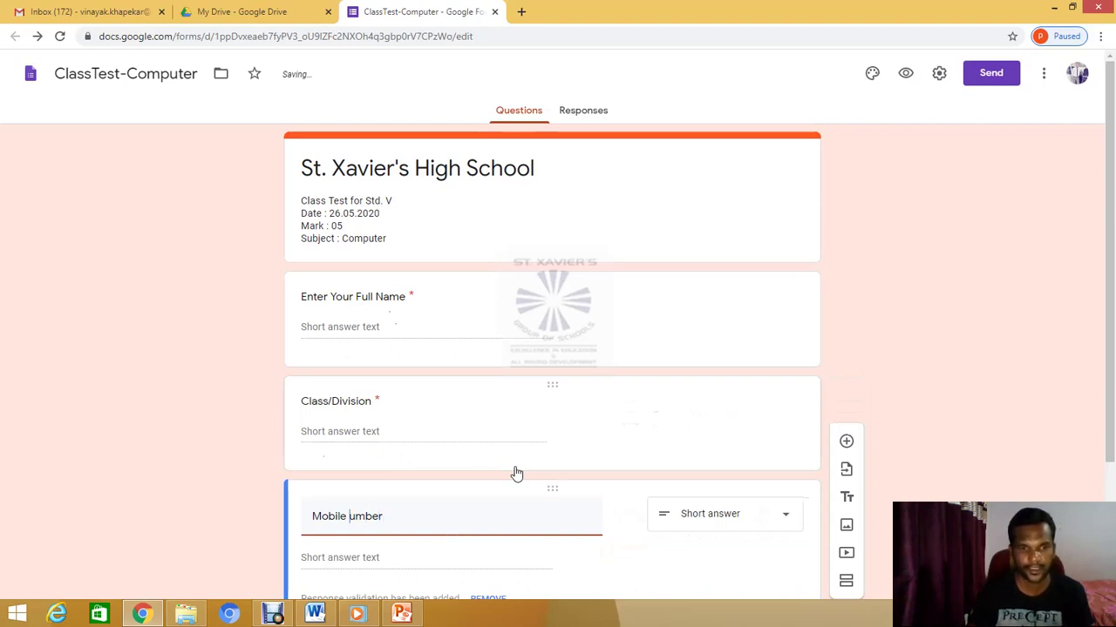
text(N)
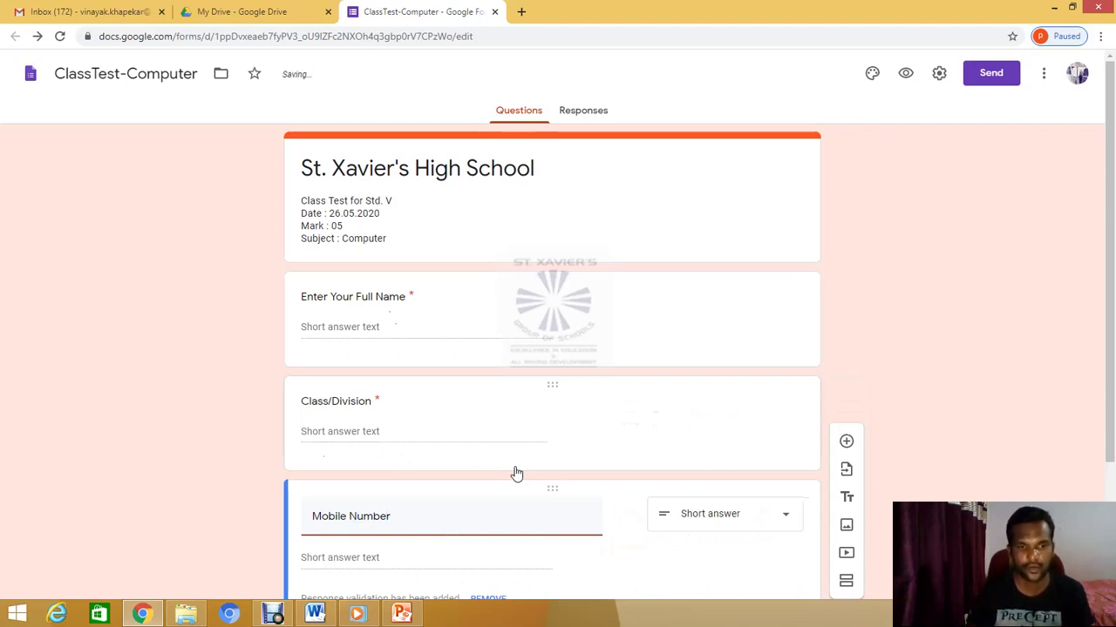
scroll(510, 485, down, 1)
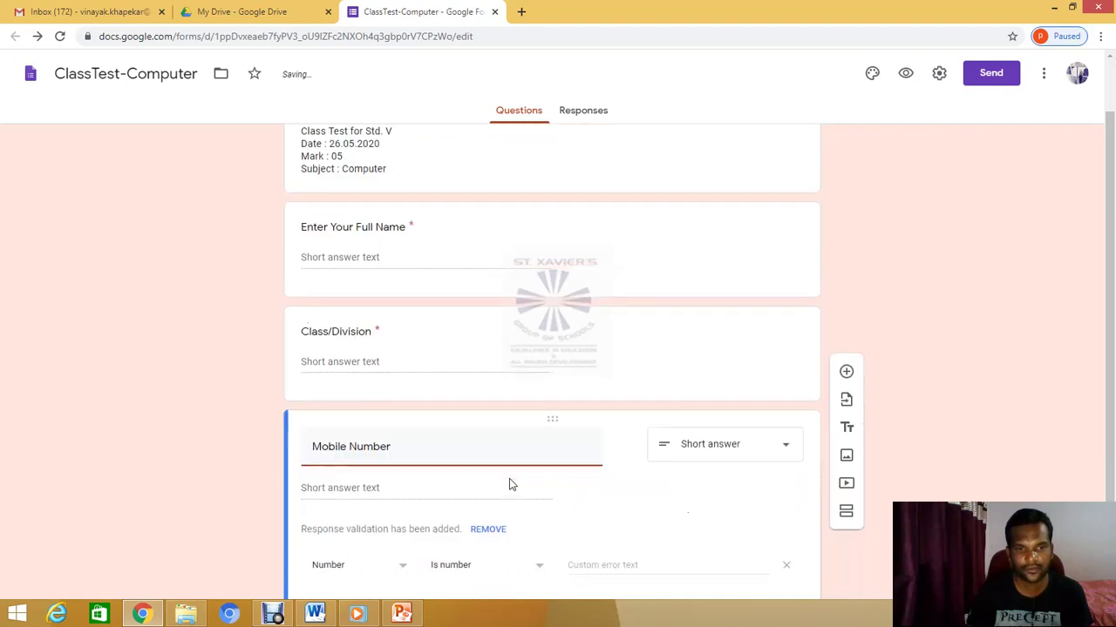
scroll(513, 484, down, 1)
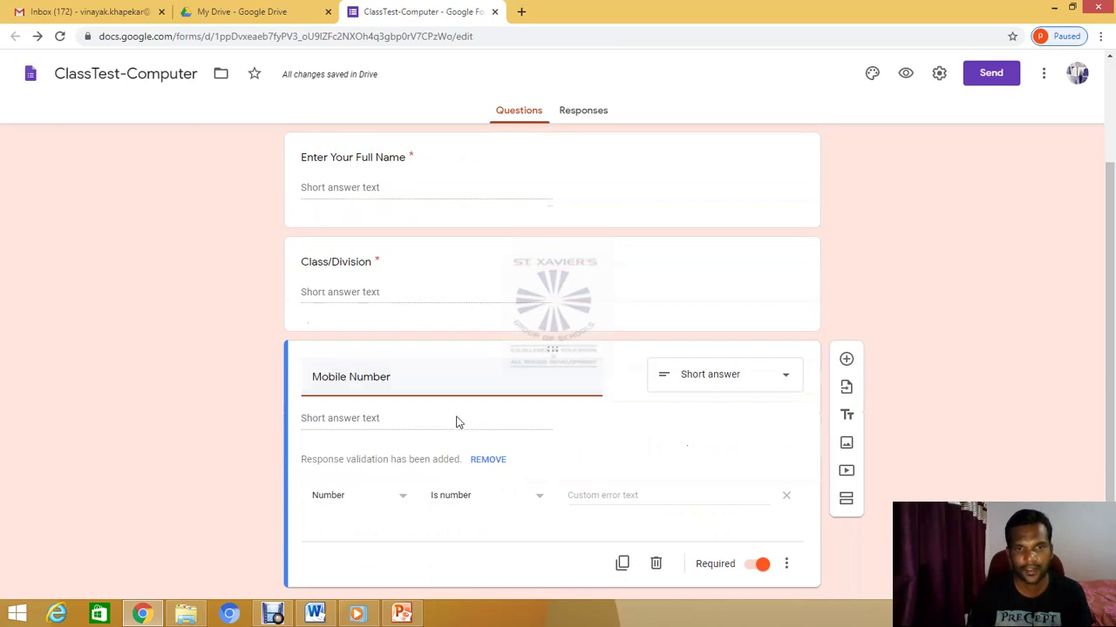
click(423, 423)
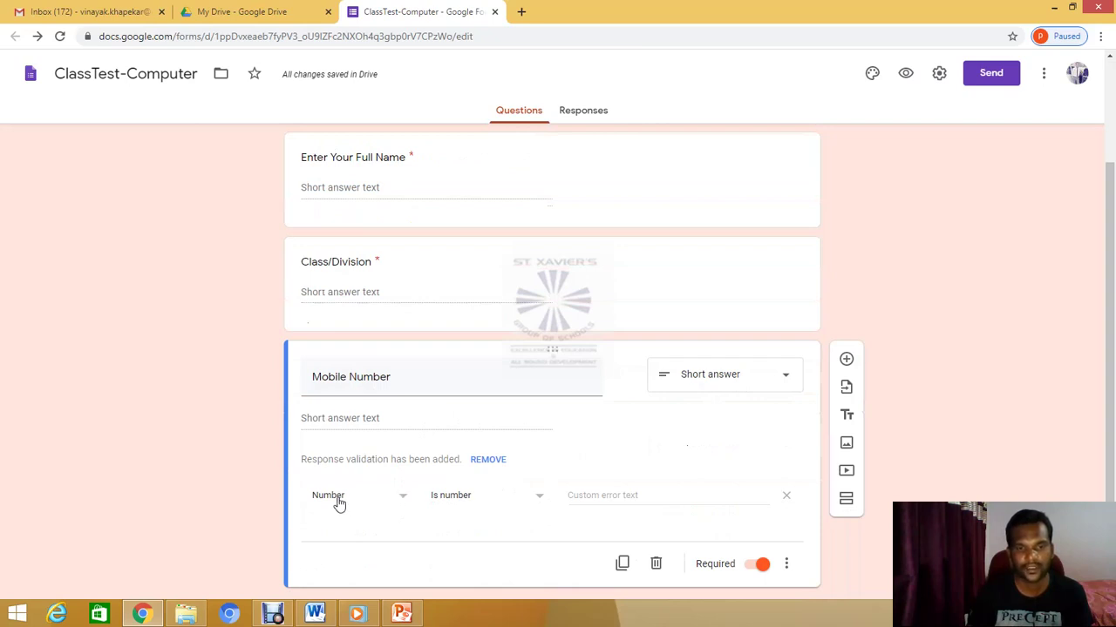
Set Mobile Number response validation to Length, maximum character count 10
click(402, 500)
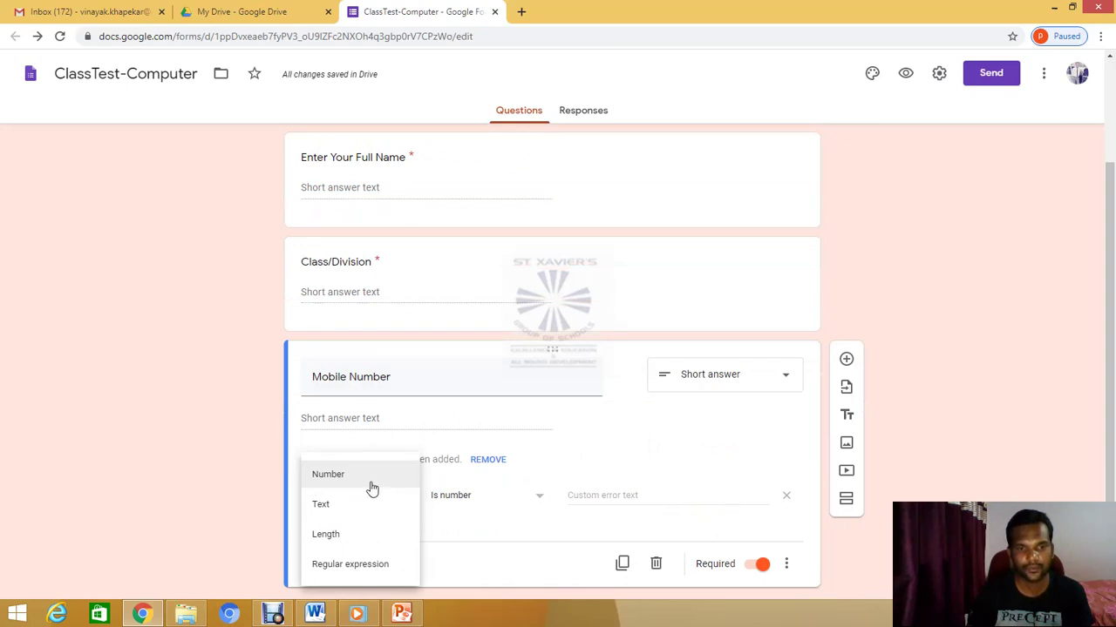
click(336, 542)
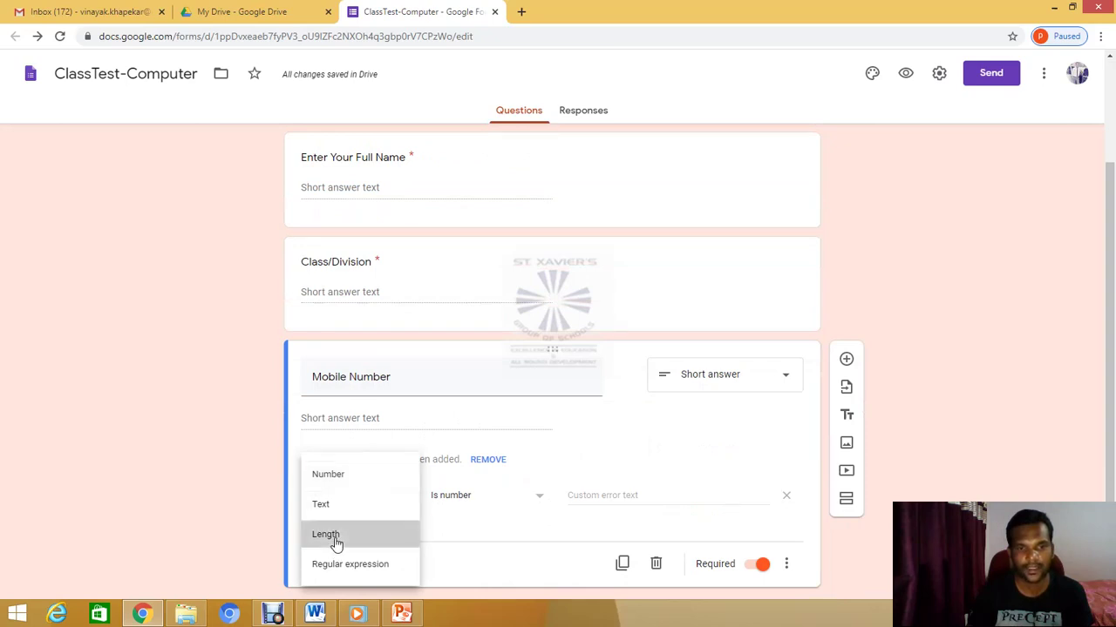
click(550, 500)
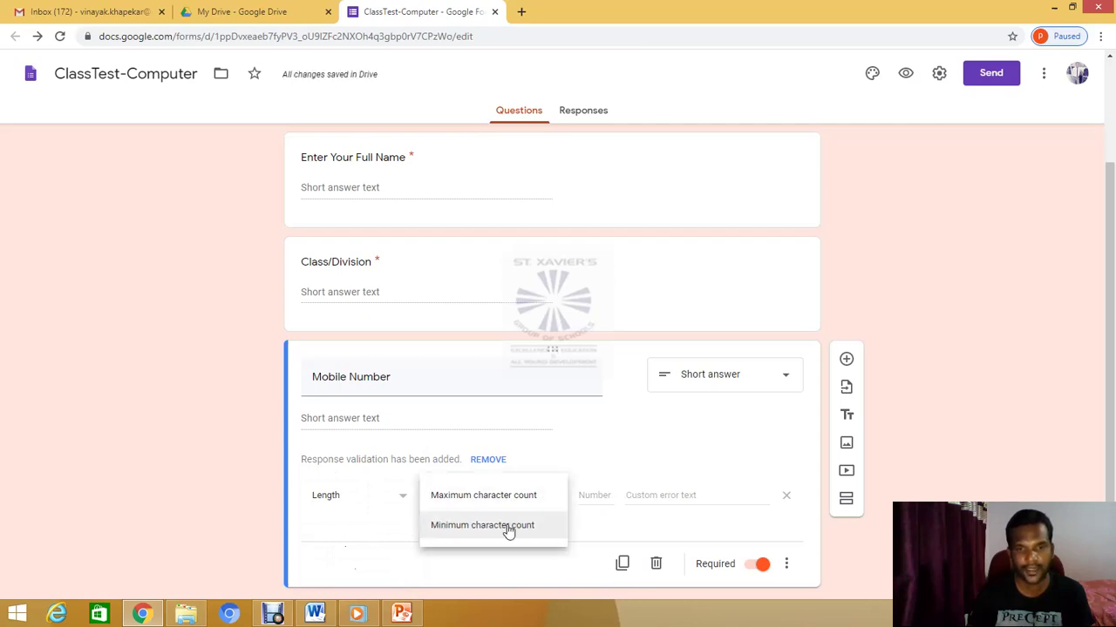
click(509, 527)
click(593, 495)
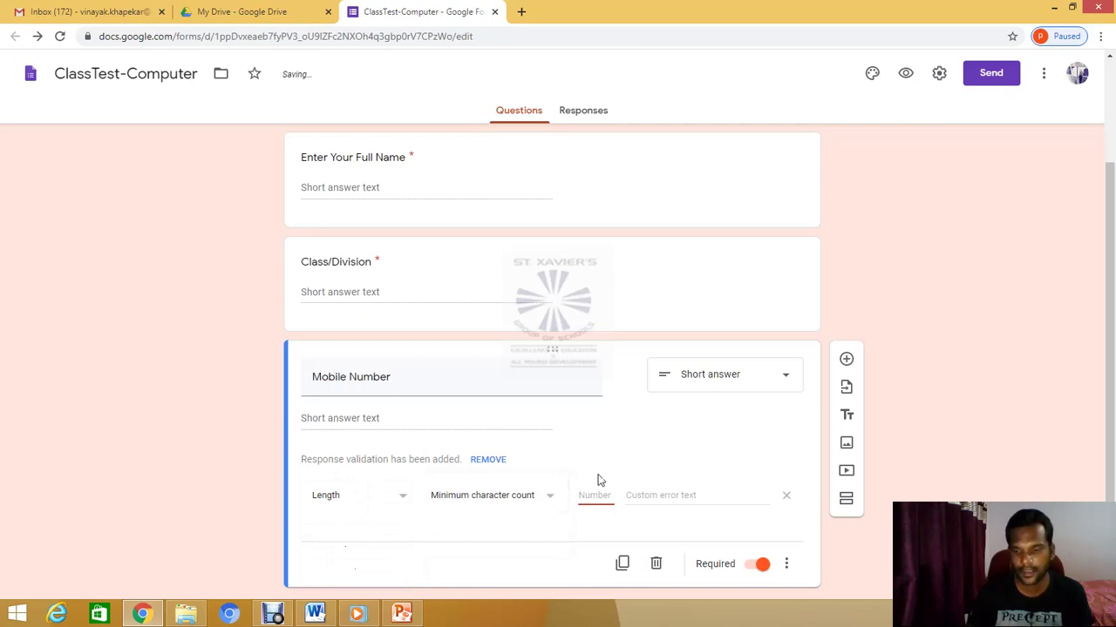
text(10)
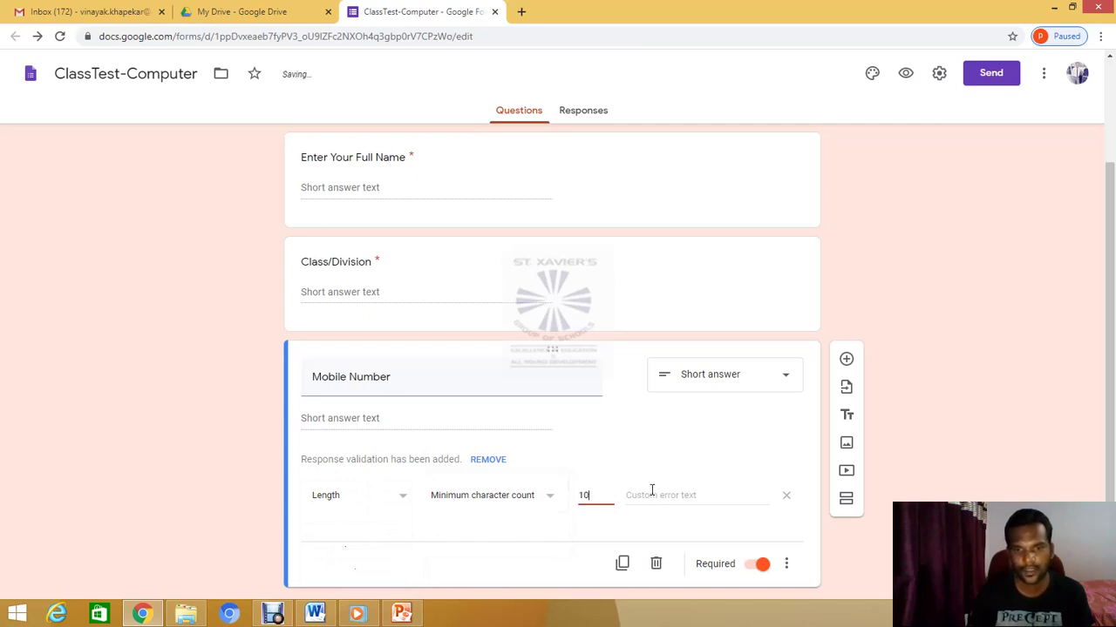
click(652, 491)
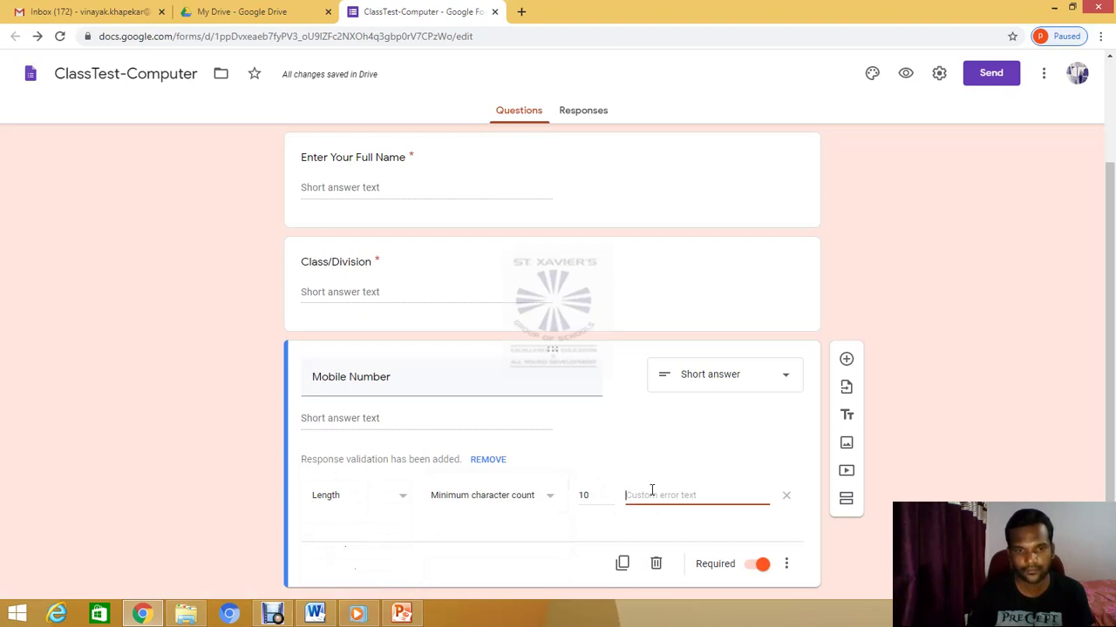
click(550, 503)
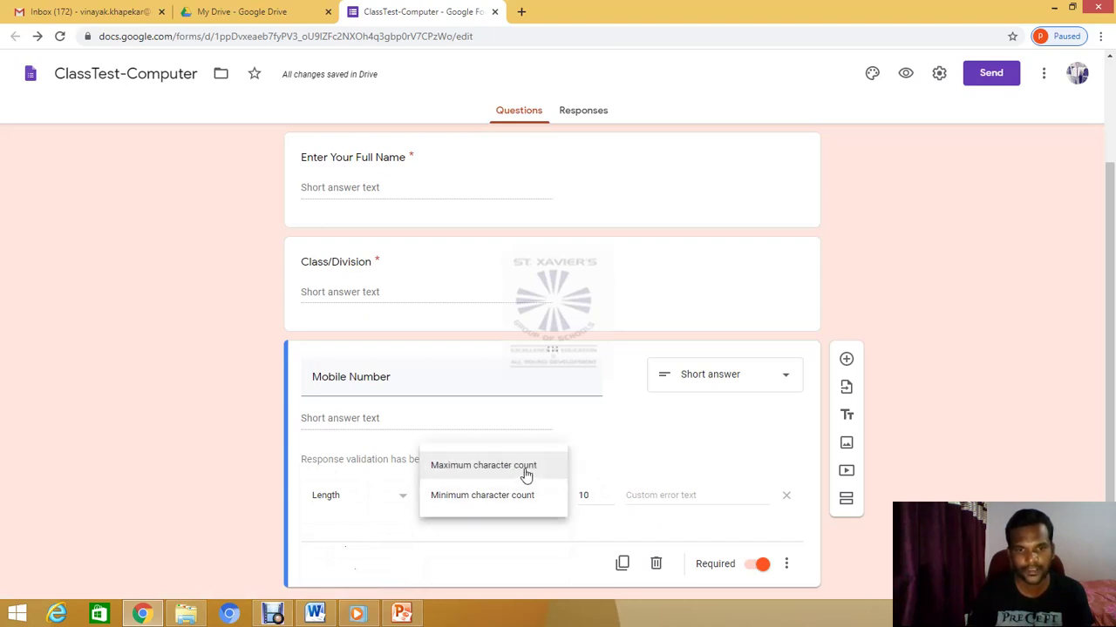
click(527, 471)
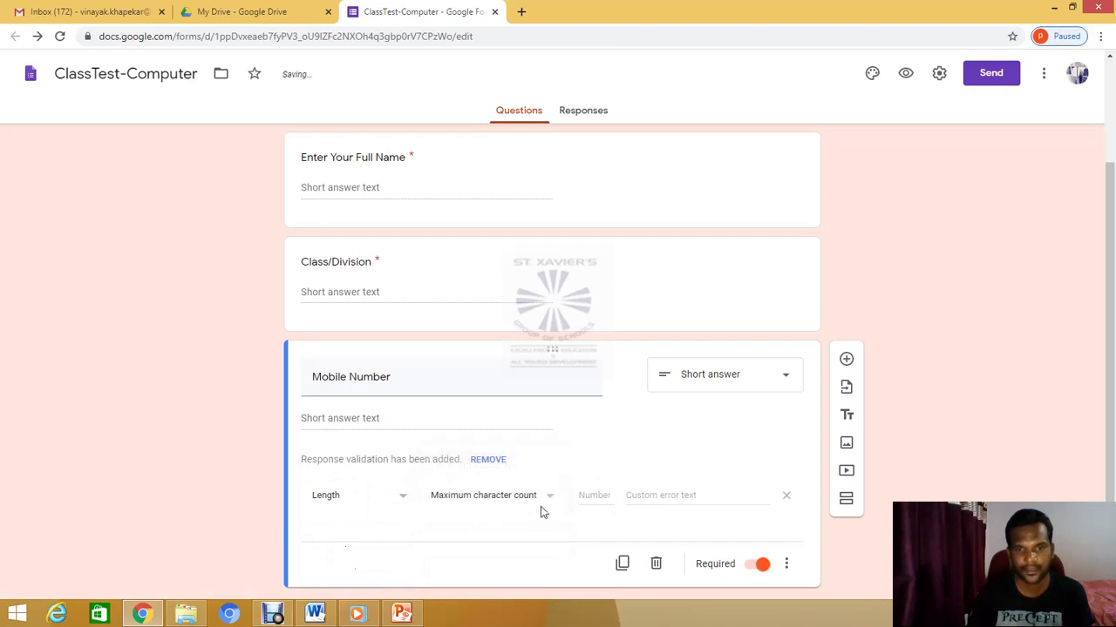
click(597, 497)
text(10)
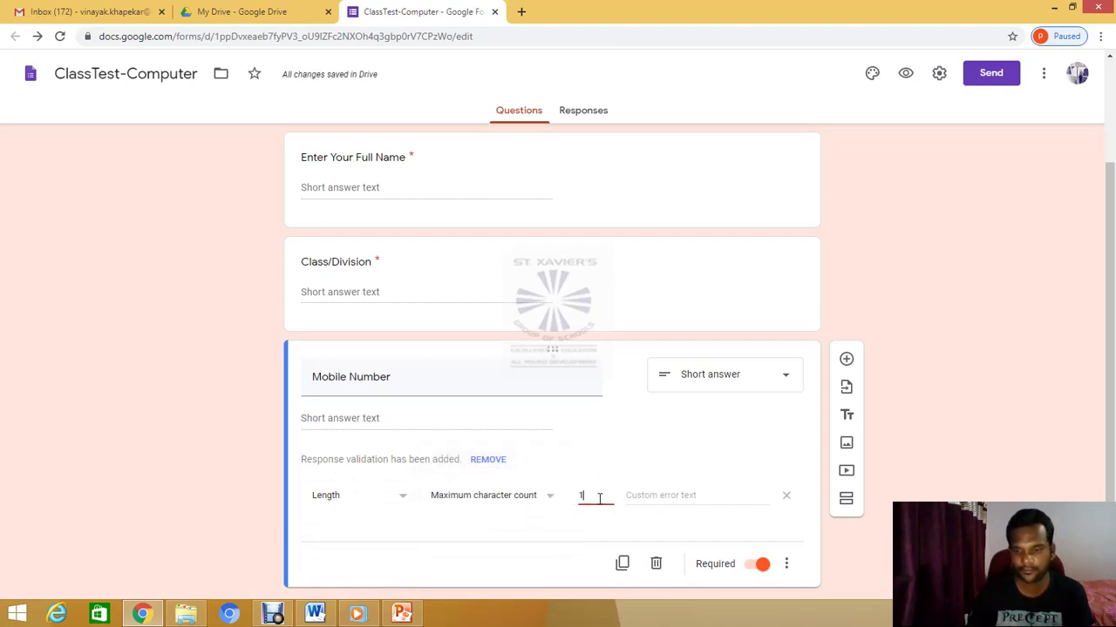
click(644, 495)
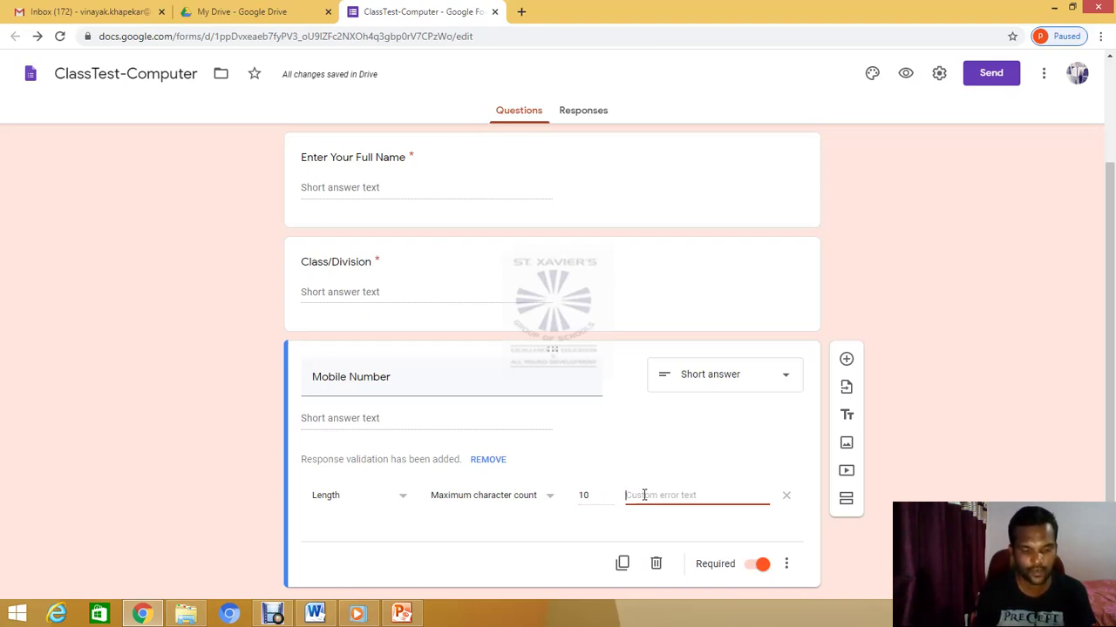
Add the validation error message 'Enter your correct 10 digit mobile number'
text(Enter)
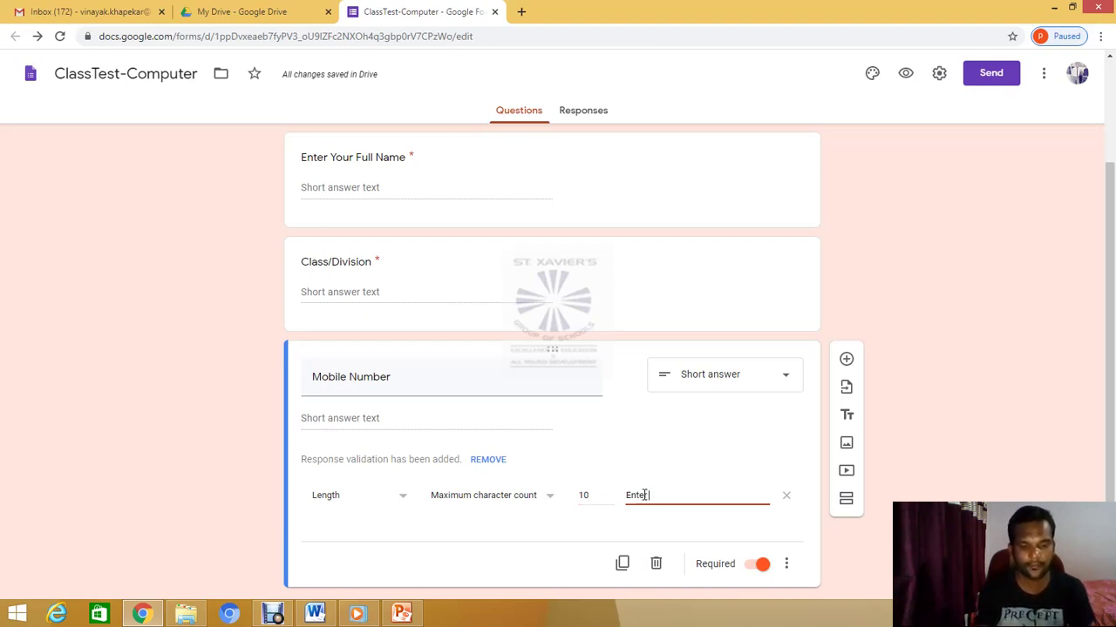
text( your)
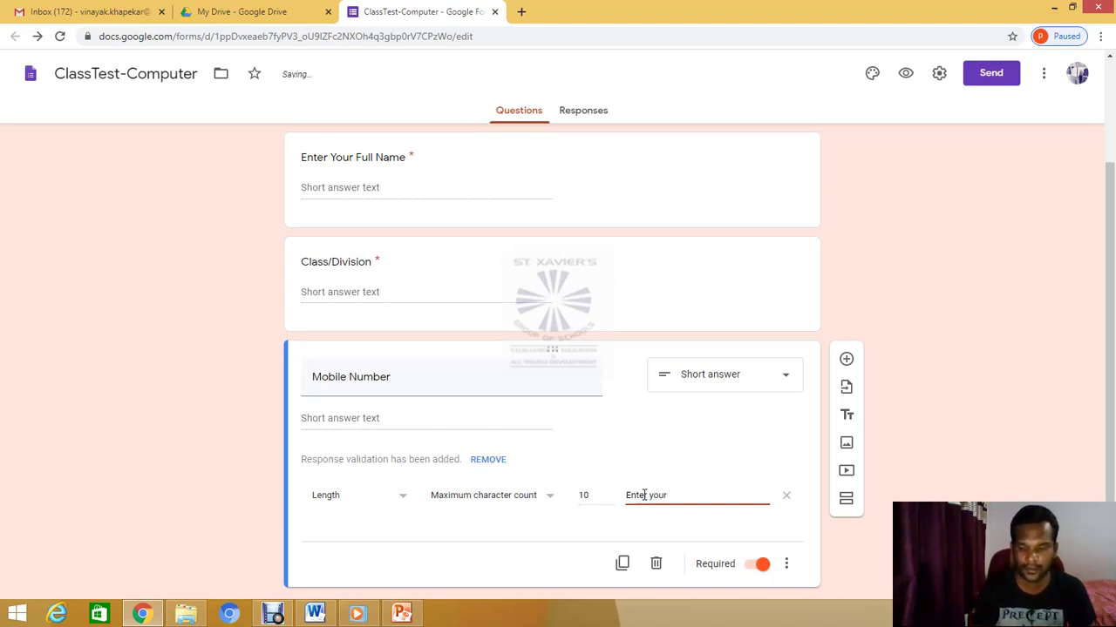
text( corre)
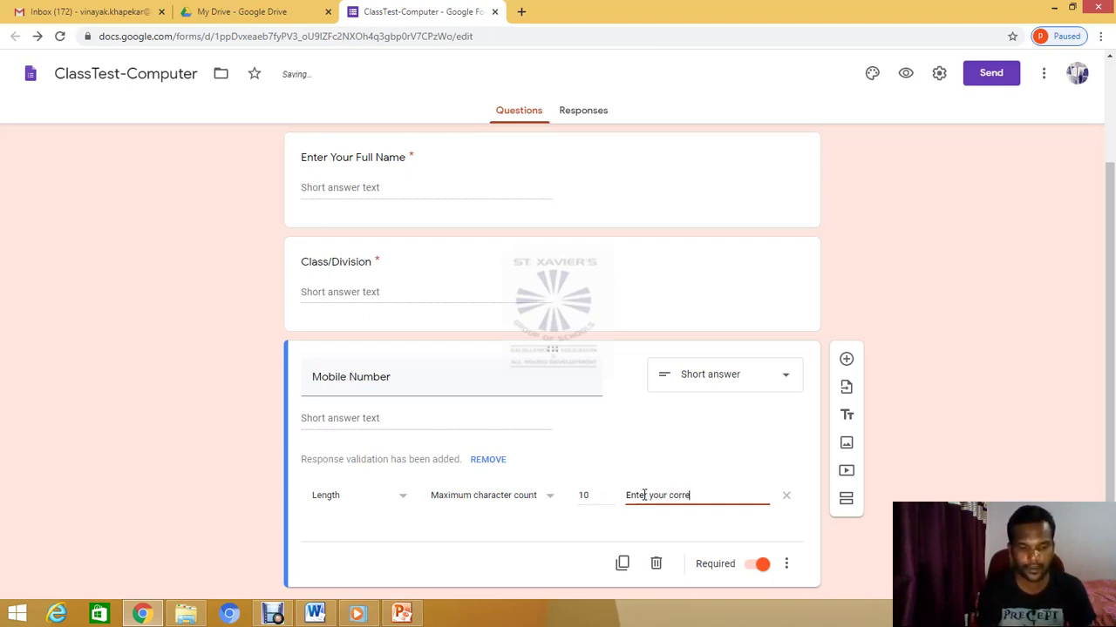
text(ct 10)
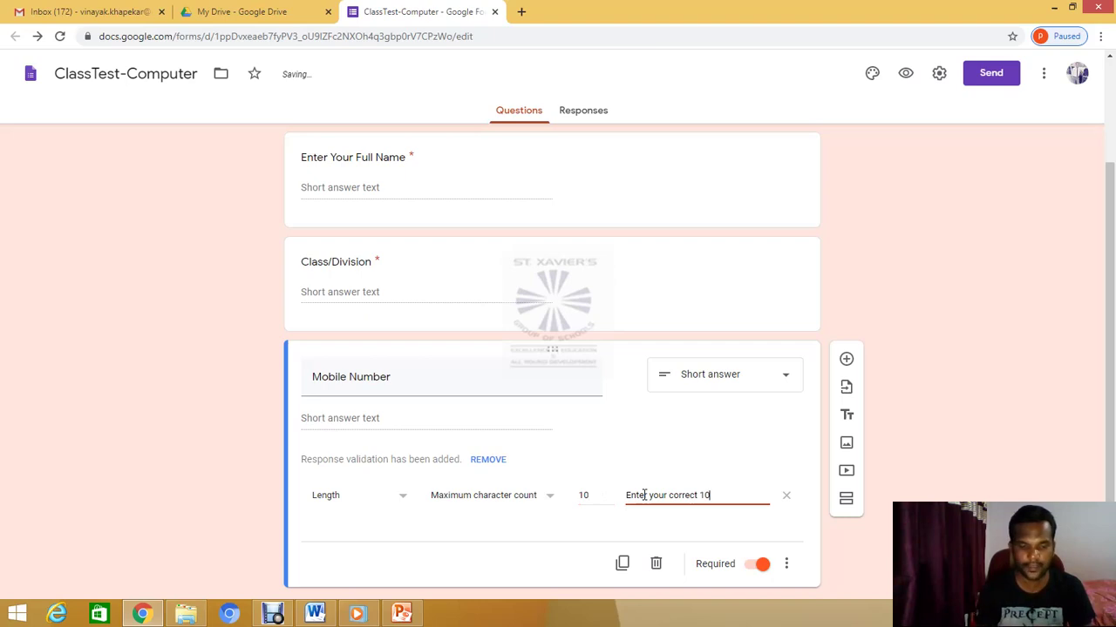
text( digit)
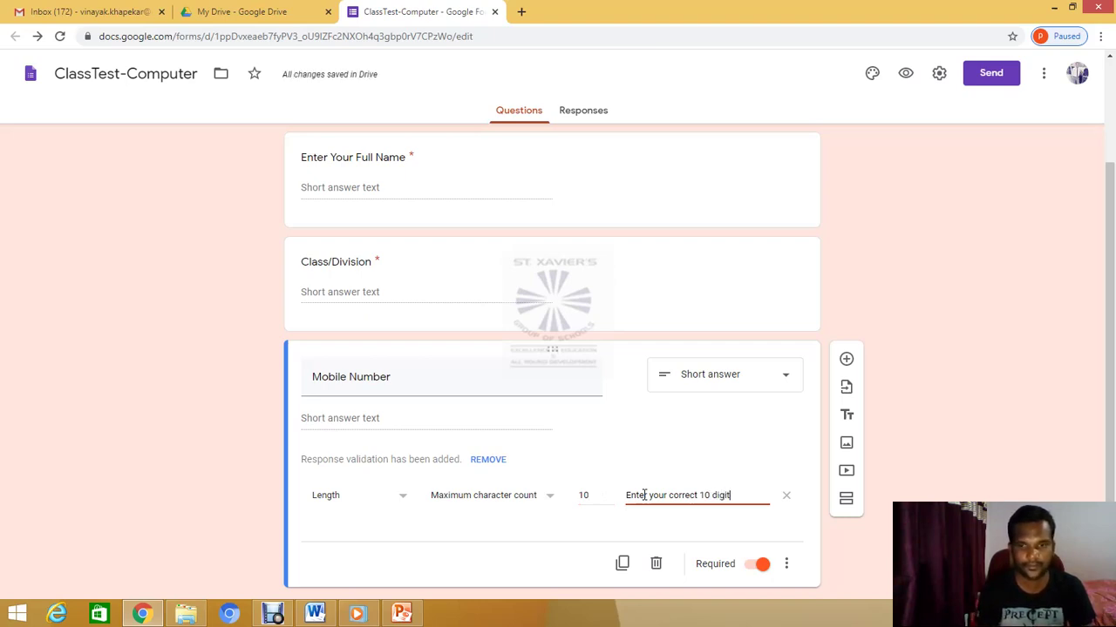
text( mo)
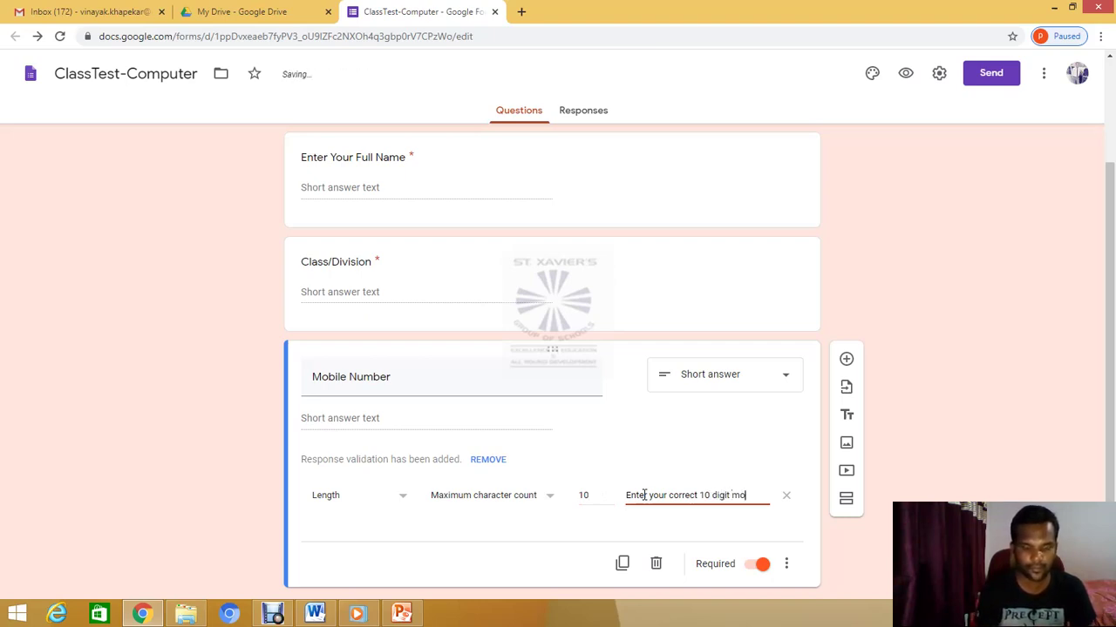
text(bile number)
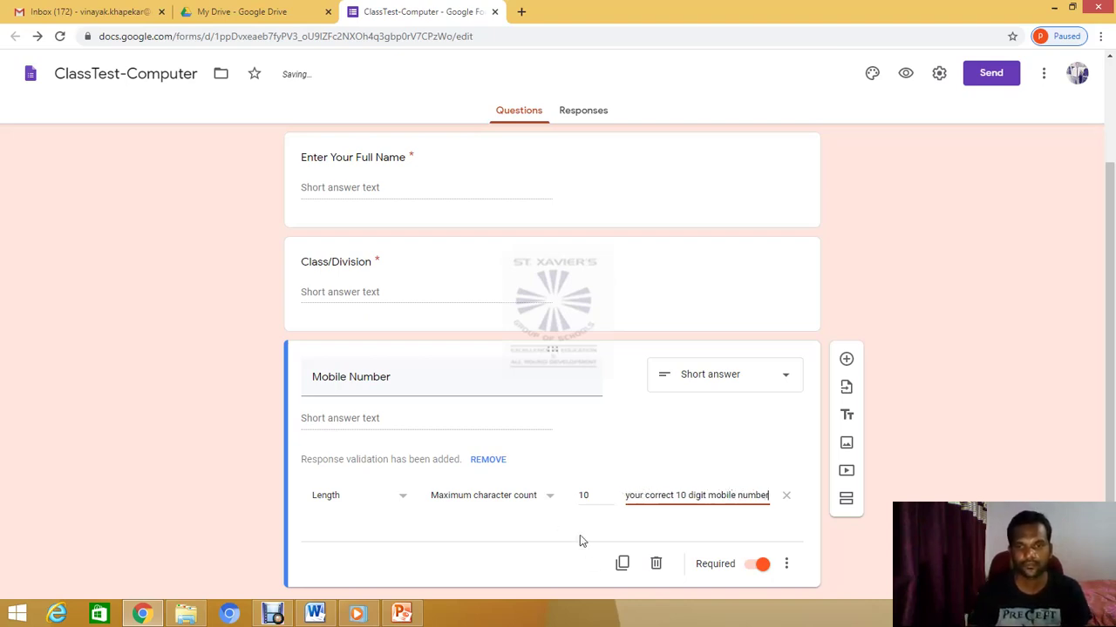
scroll(576, 523, up, 2)
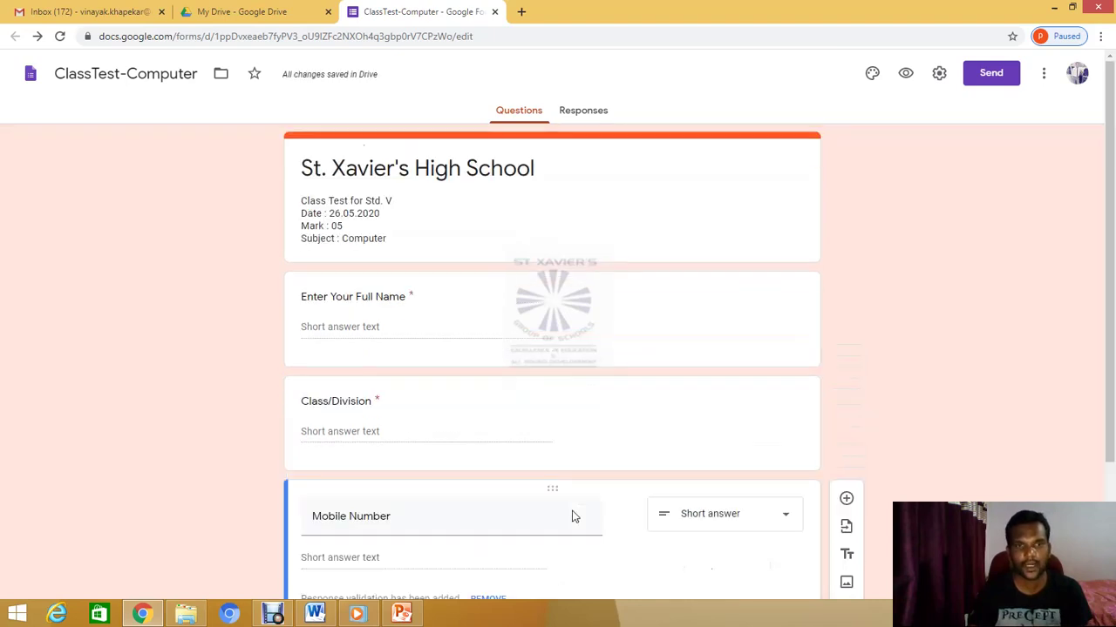
scroll(573, 515, down, 2)
click(570, 502)
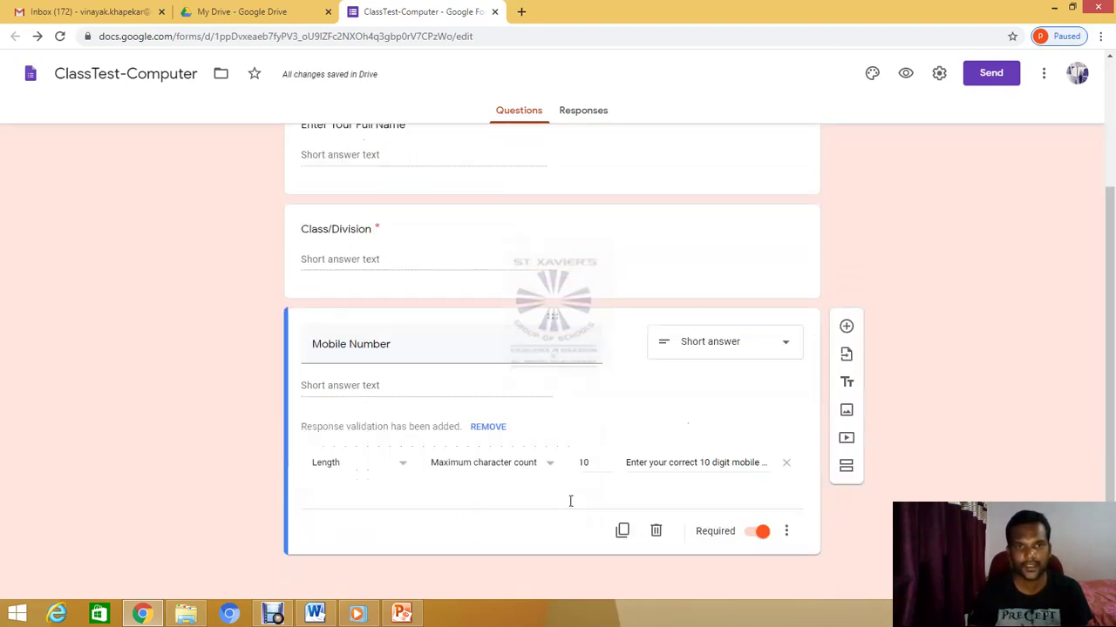
scroll(571, 504, up, 2)
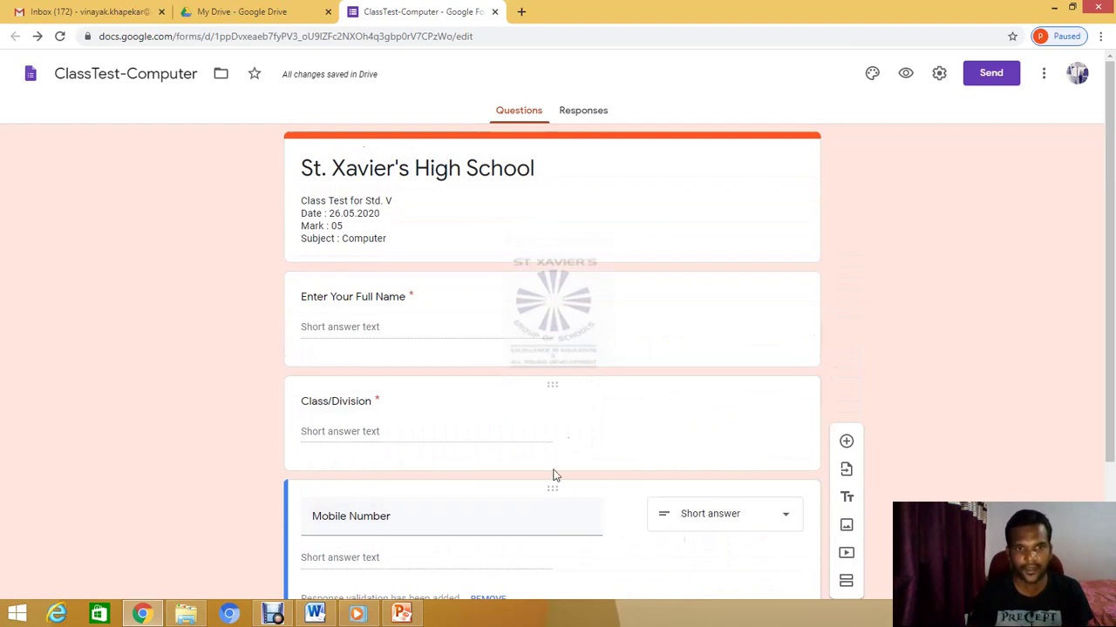
scroll(601, 415, down, 2)
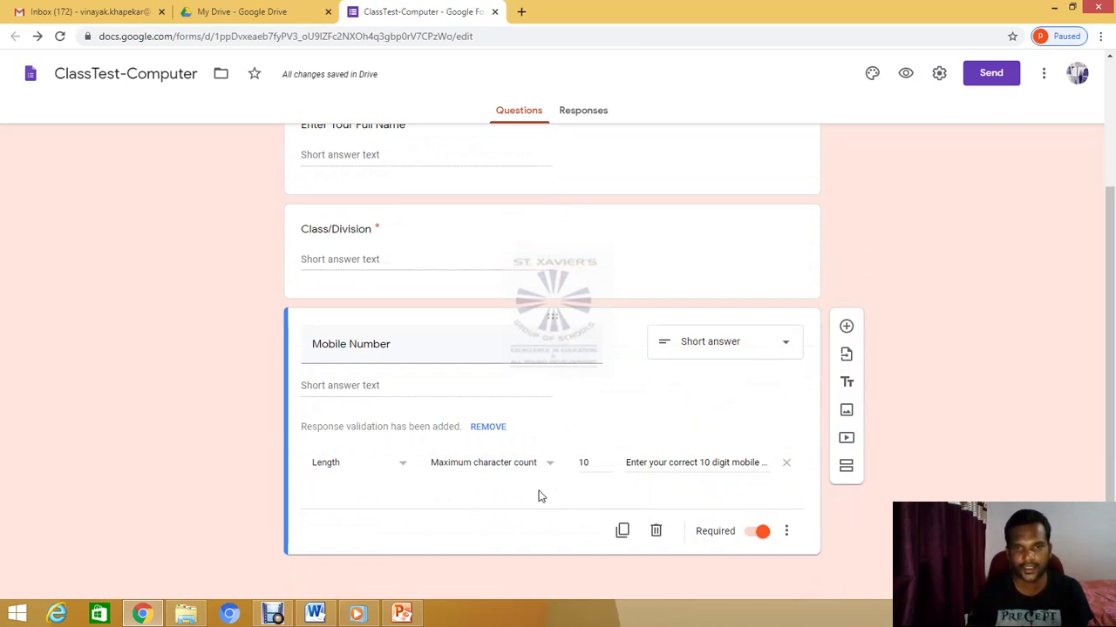
scroll(537, 493, up, 2)
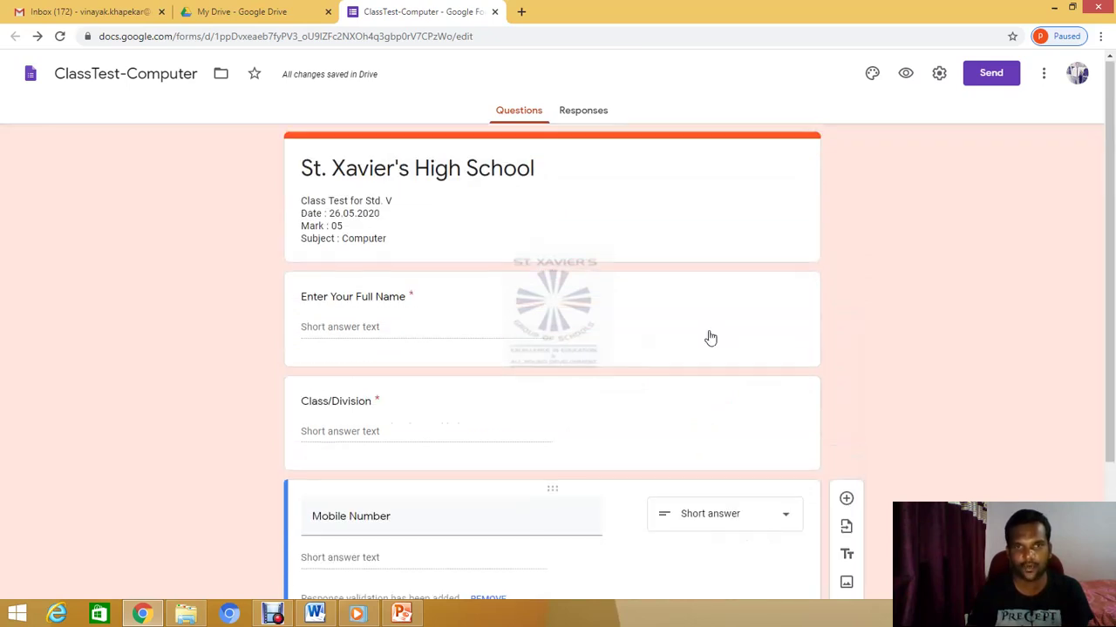
Preview the form, try the full name field, then close the preview tab
click(905, 75)
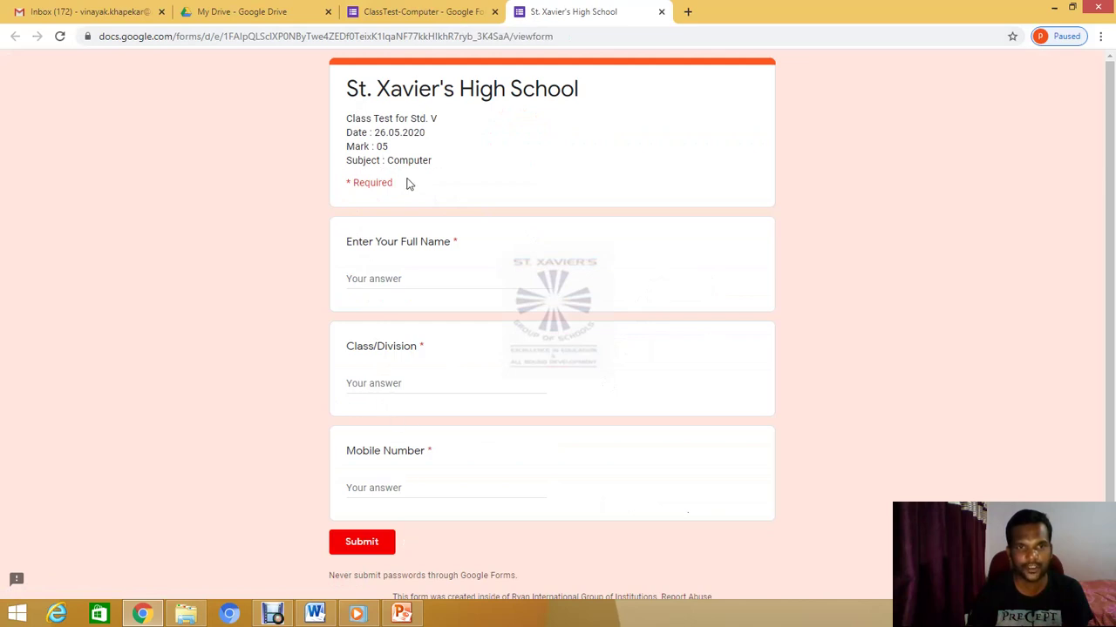
double_click(454, 242)
click(468, 256)
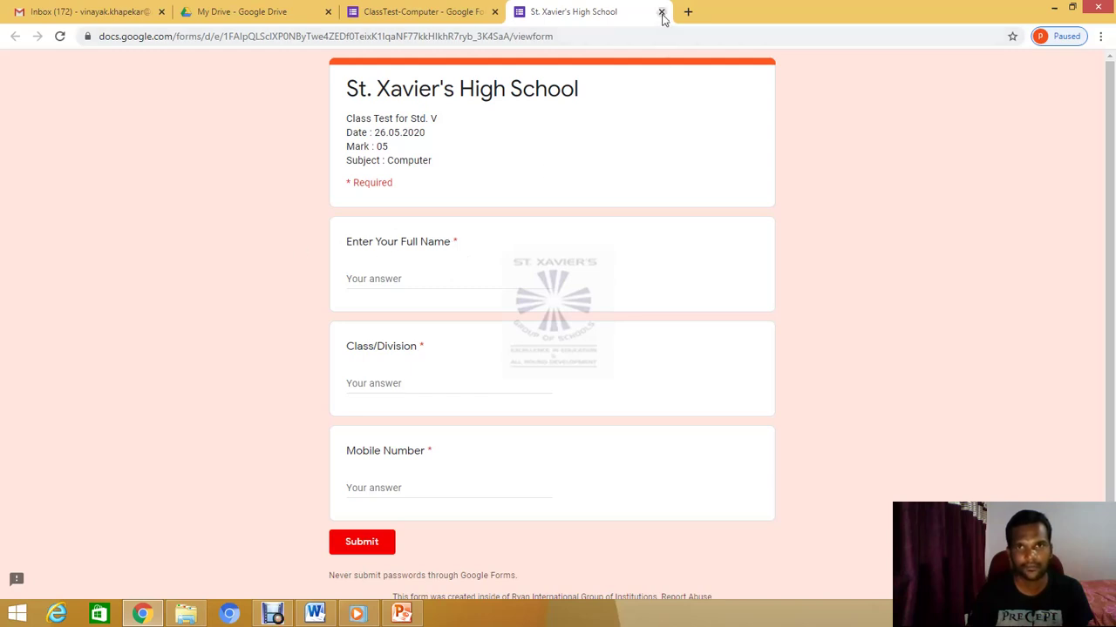
click(419, 276)
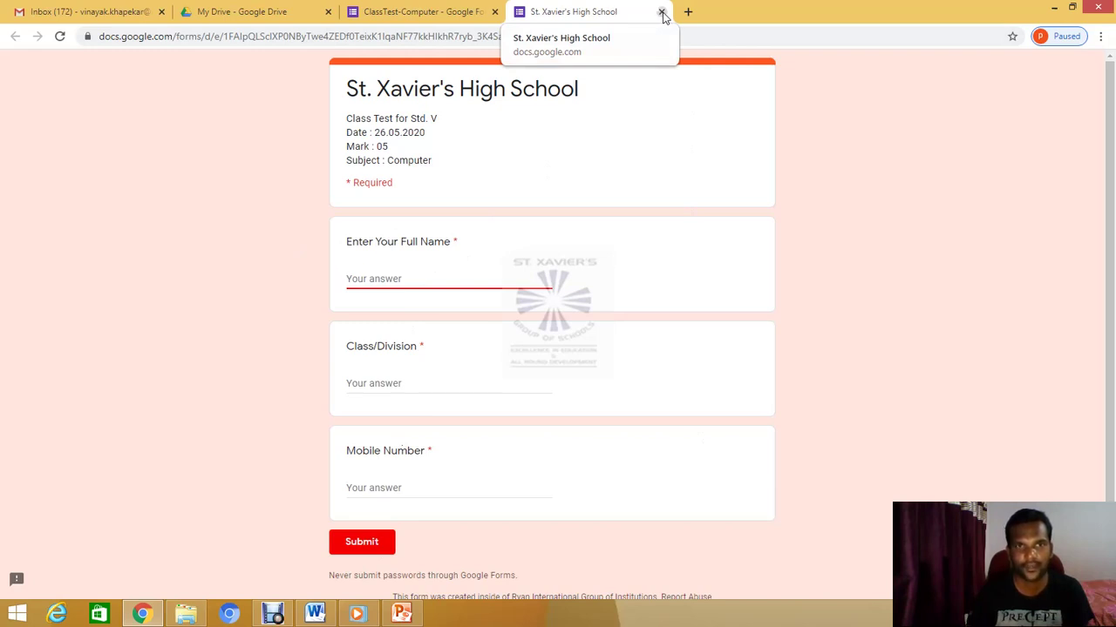
key(ctrl+w)
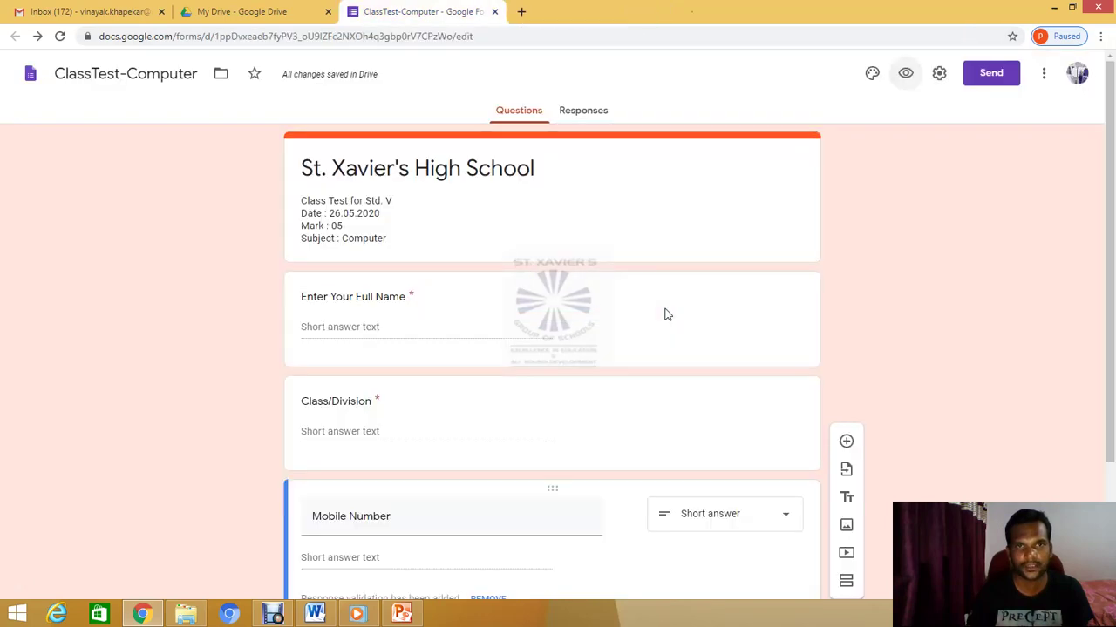
scroll(642, 359, down, 2)
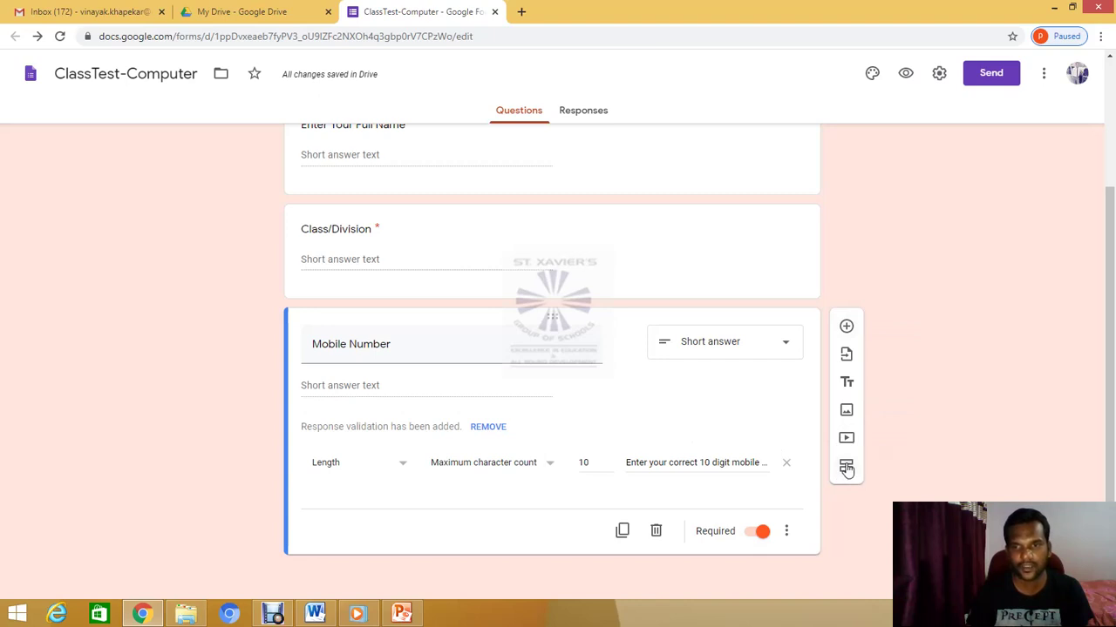
Insert a new section after Mobile Number, title it 'Computer Test', and add a question to it
click(846, 469)
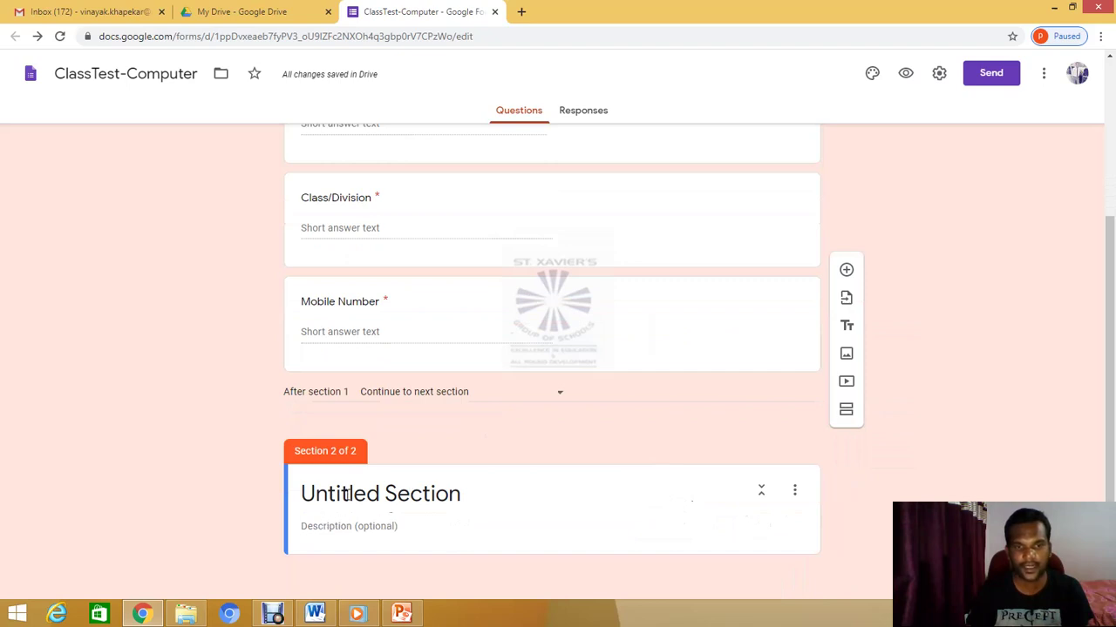
click(465, 495)
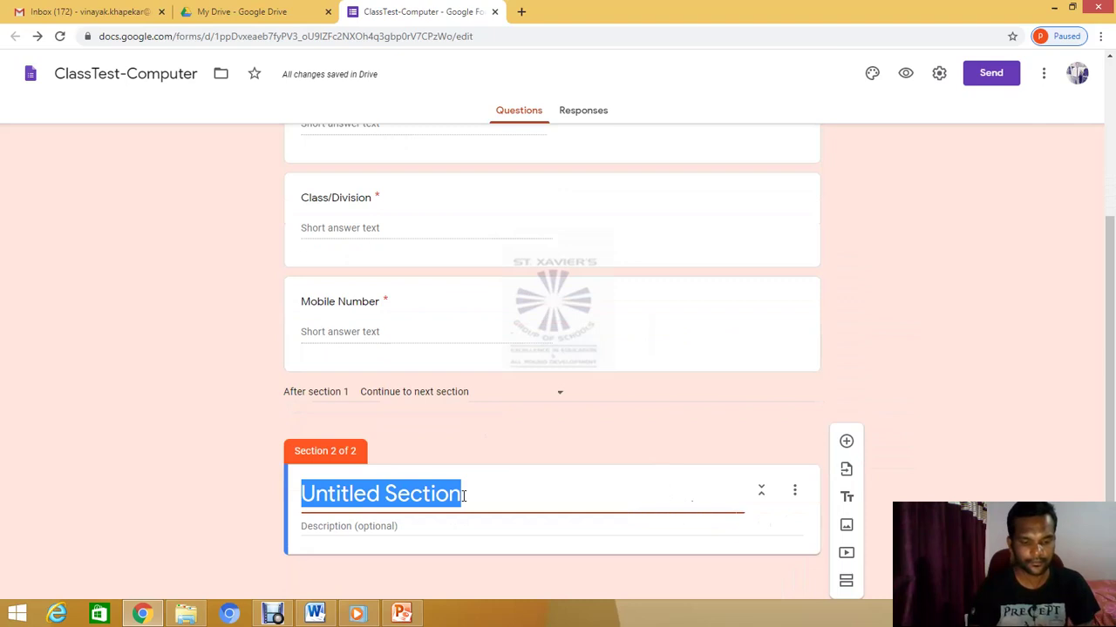
text(Compter)
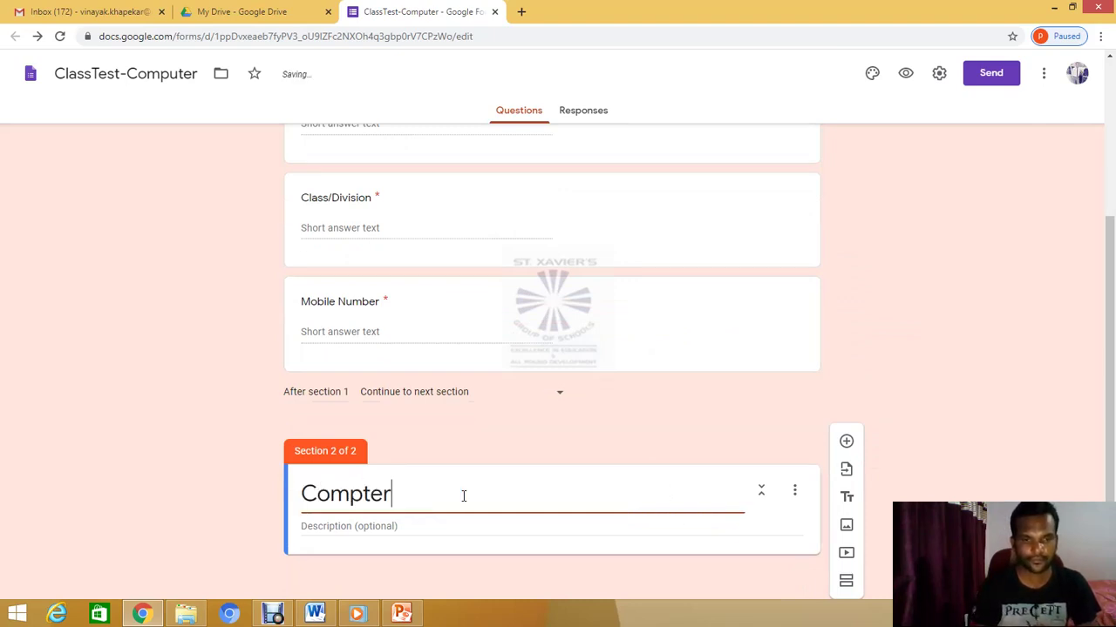
key(BackSpace)
key(BackSpace)
key(BackSpace)
text(ut)
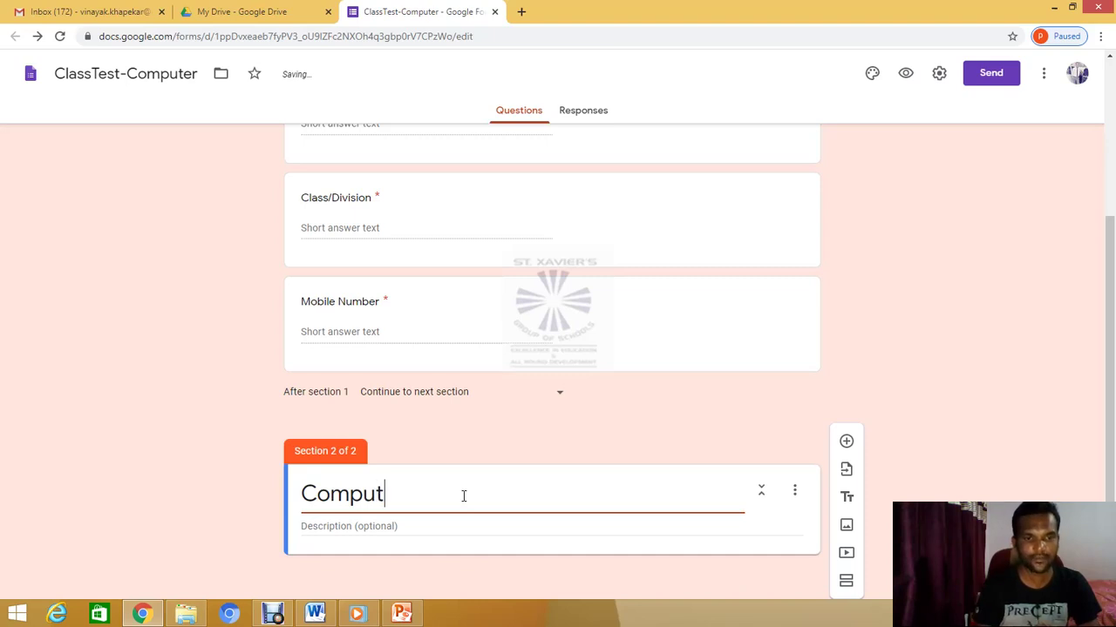
text(er Test)
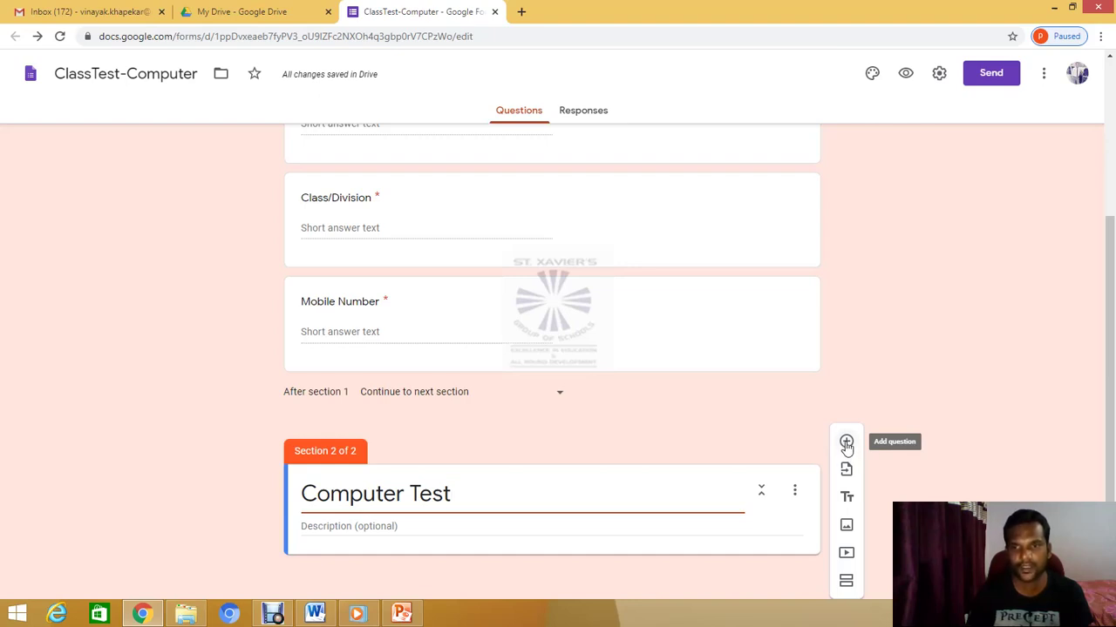
click(846, 444)
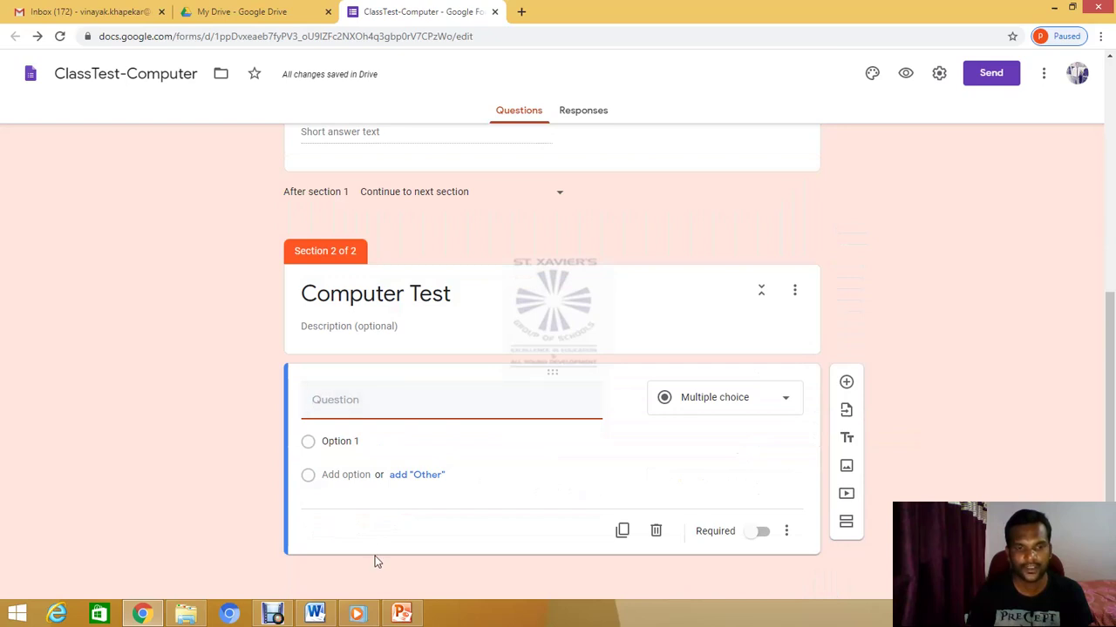
Clear the stray 'fasj' text from the new question, then bring up the Word question document
mouse_move(318, 616)
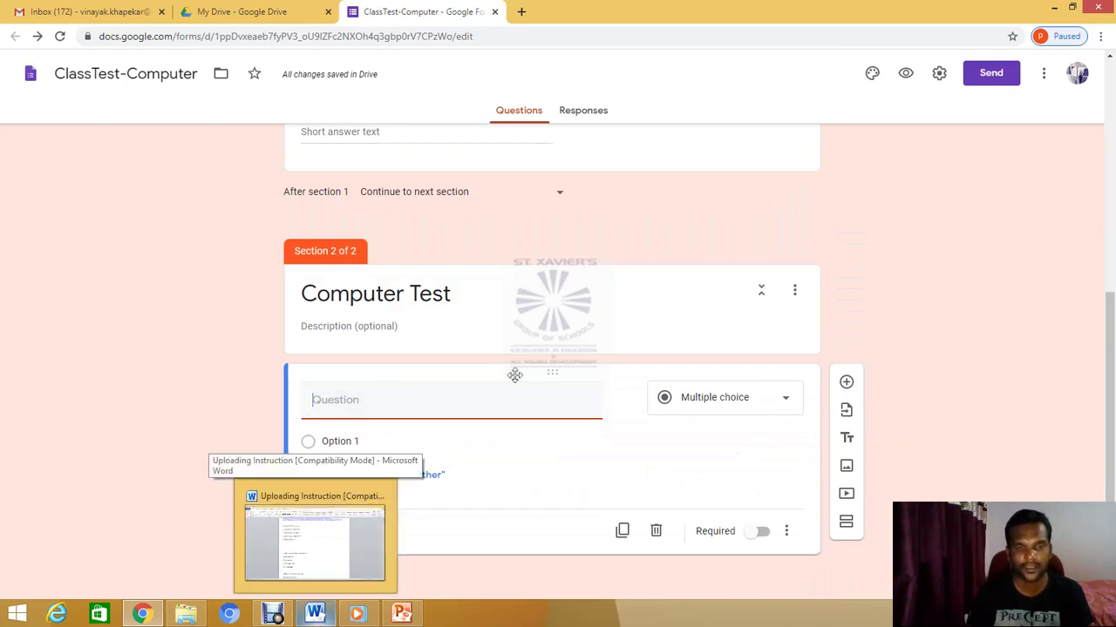
click(358, 402)
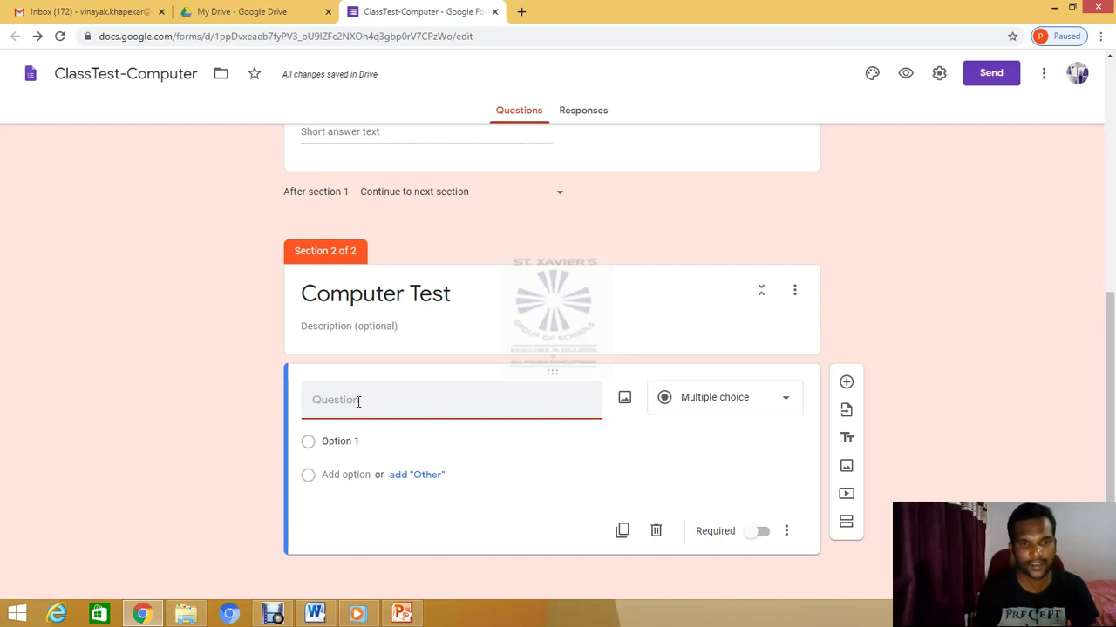
text(fasj)
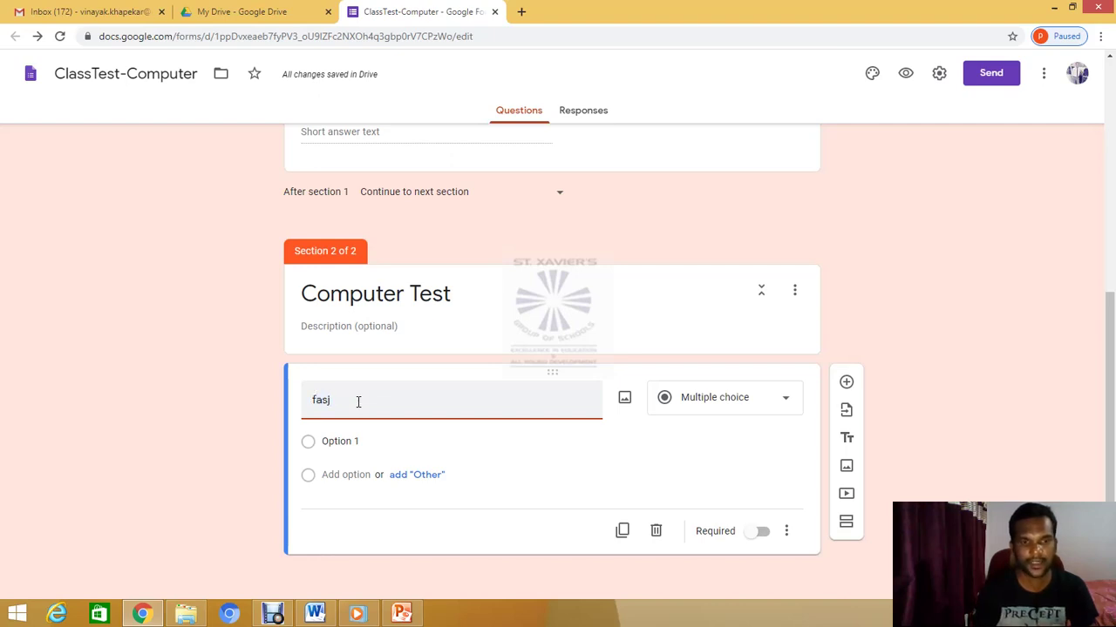
key(BackSpace)
key(BackSpace)
key(BackSpace)
key(BackSpace)
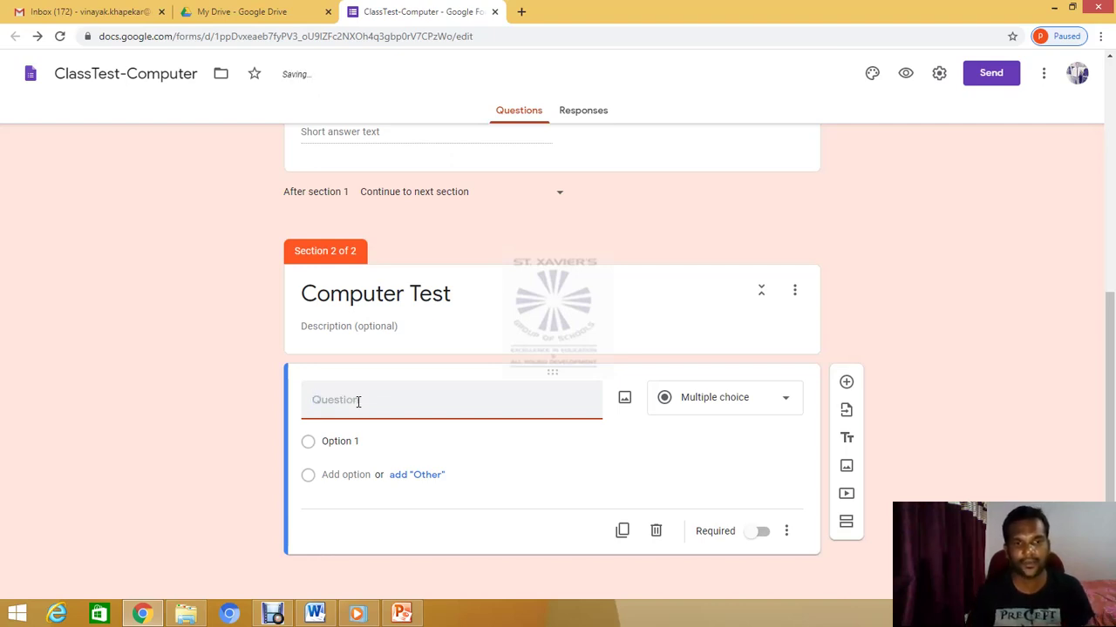
mouse_move(319, 616)
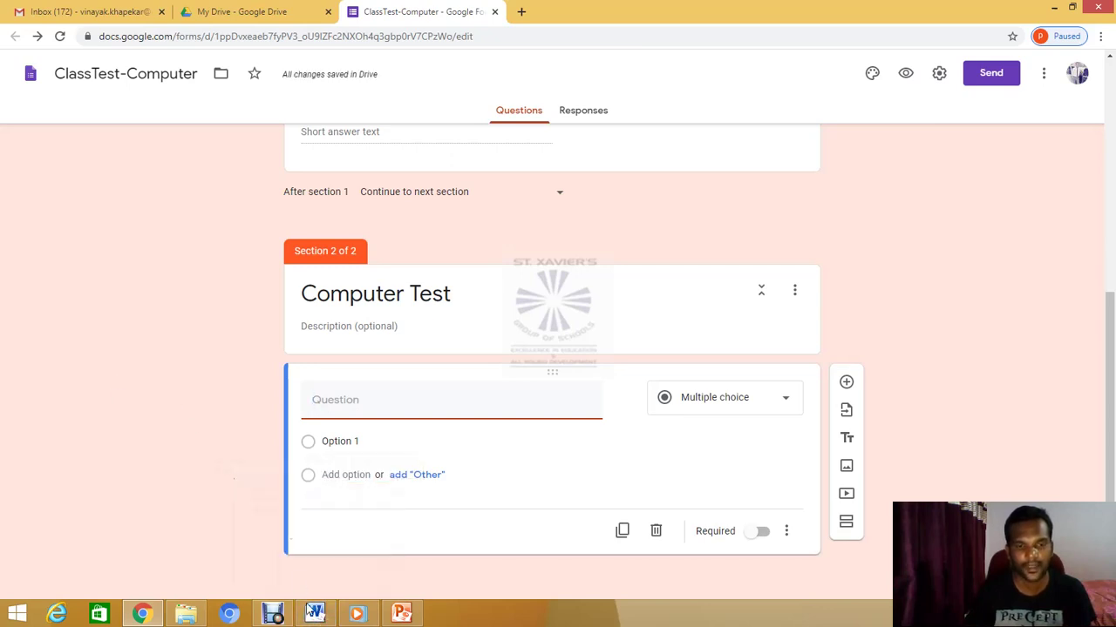
click(314, 538)
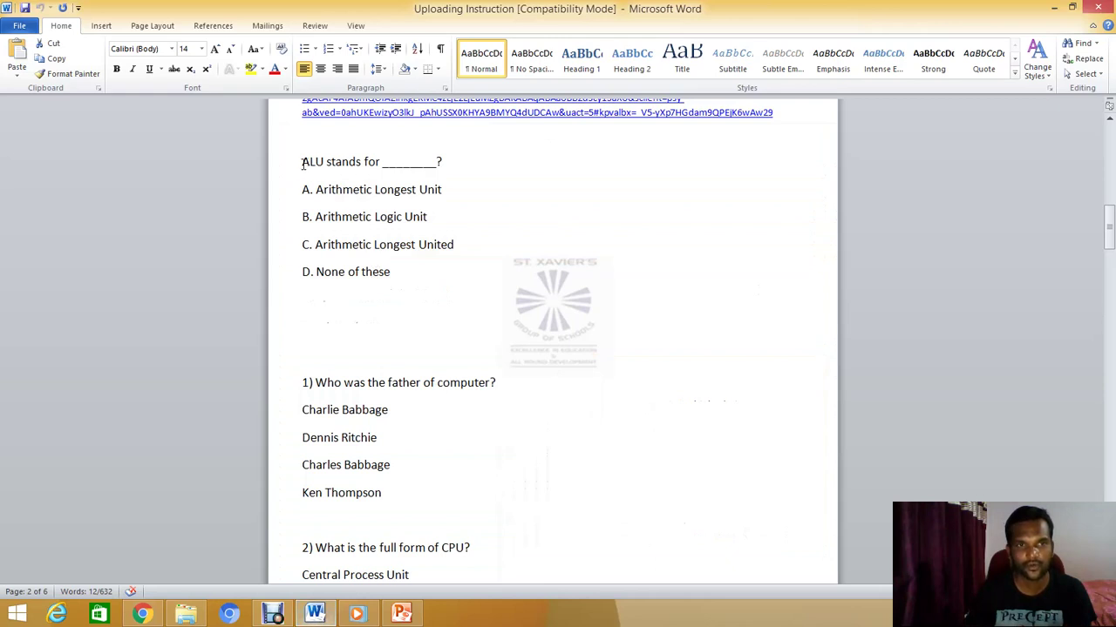
Copy 'ALU stands for ________?' from Word and paste it as the question title
drag(302, 162, 429, 163)
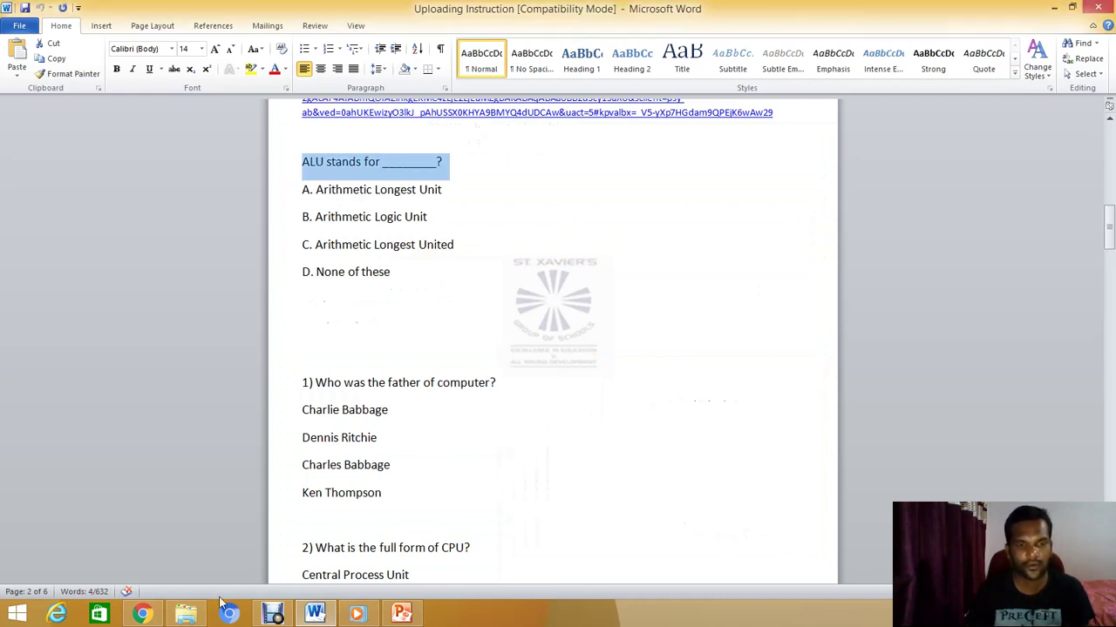
click(158, 615)
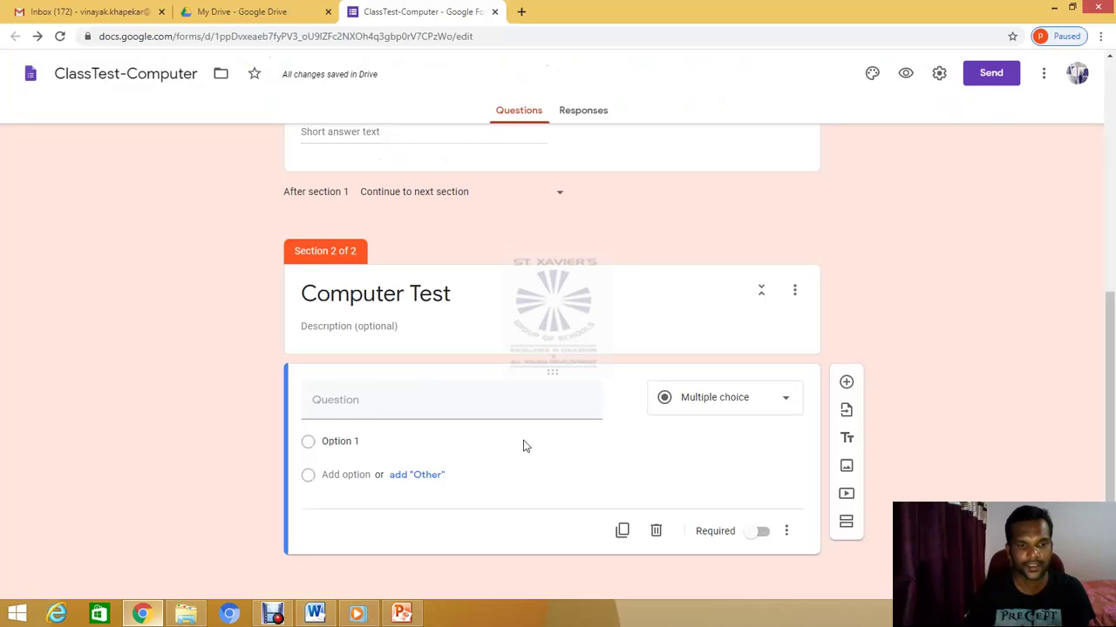
right_click(342, 400)
click(366, 482)
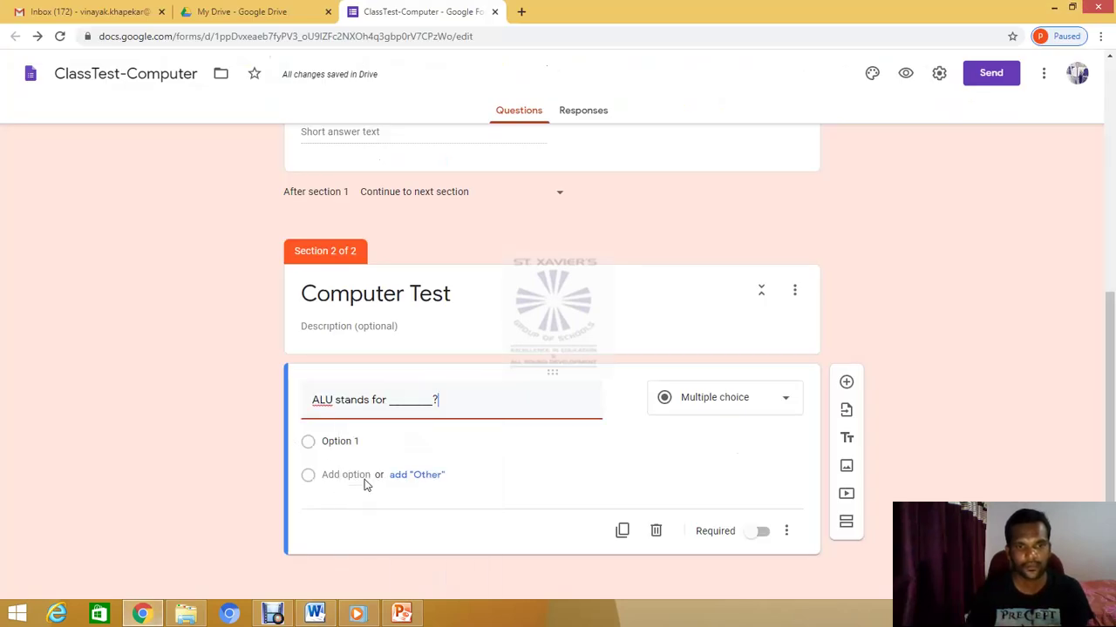
Replace Option 1 with 'Arithmetic Longest Unit' copied from Word
click(331, 445)
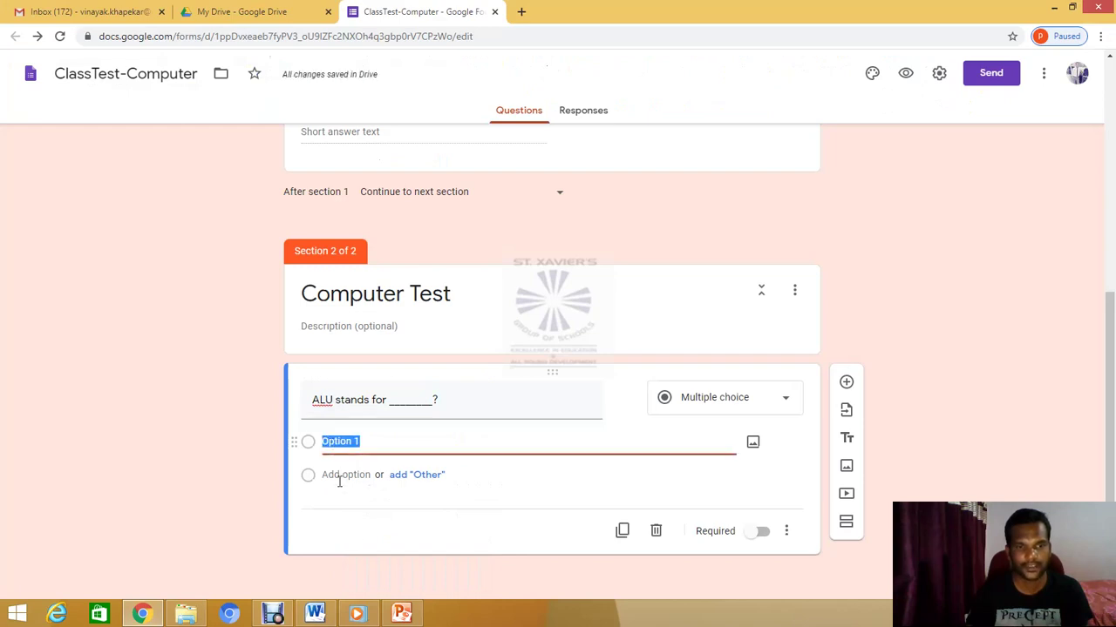
click(316, 615)
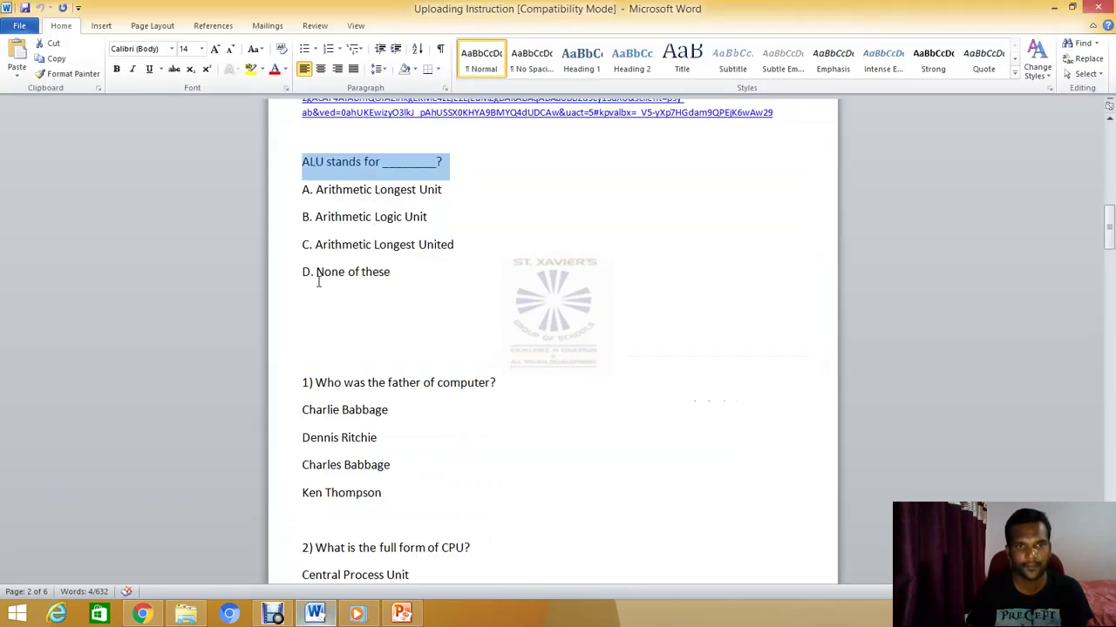
drag(316, 190, 443, 192)
key(ctrl+c)
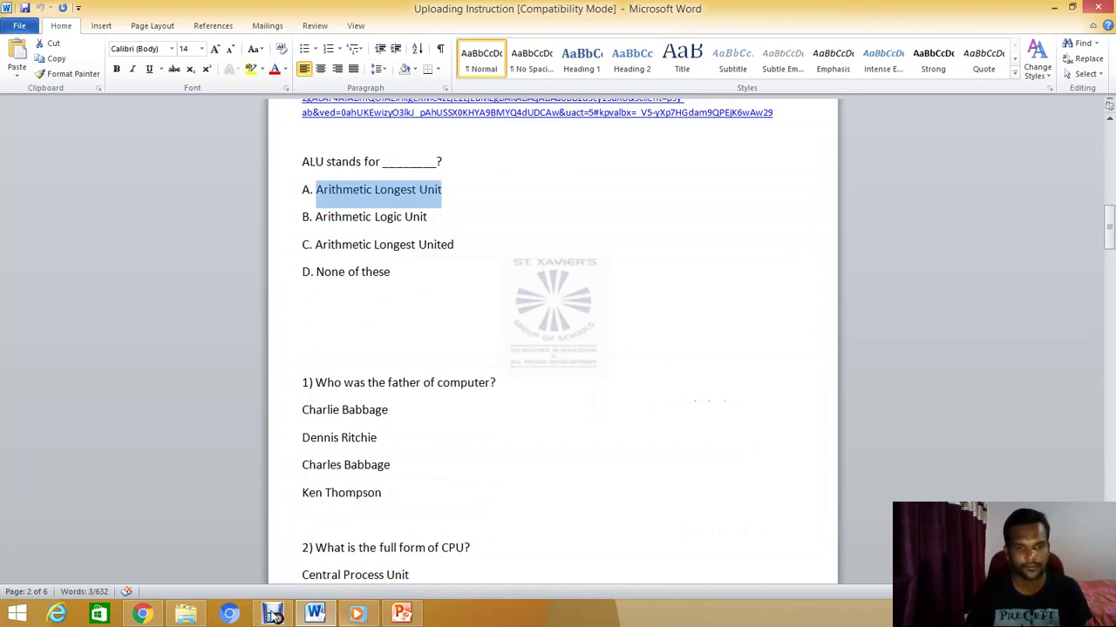
click(142, 615)
click(343, 441)
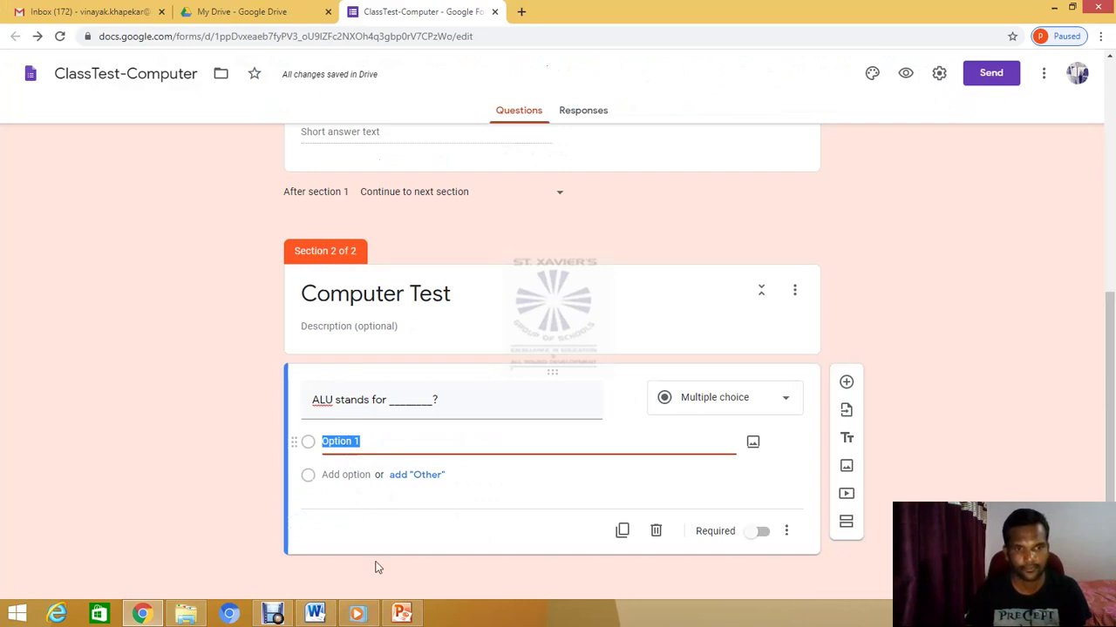
key(ctrl+v)
Add 'Arithmetic Logic Unit' as the second option
click(315, 615)
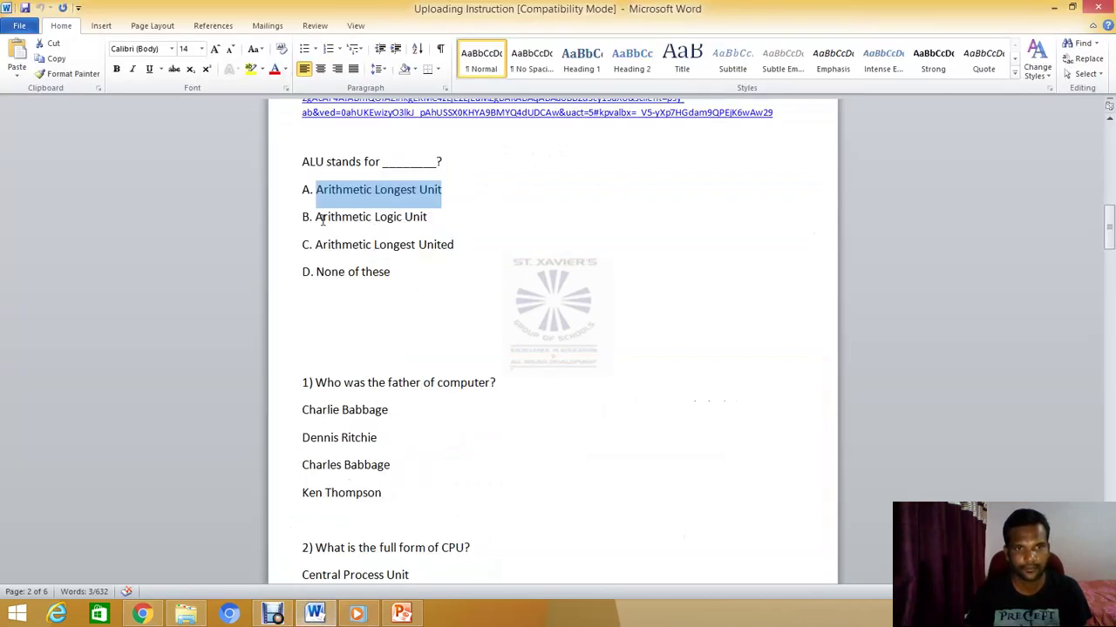
drag(317, 218, 426, 219)
key(ctrl+c)
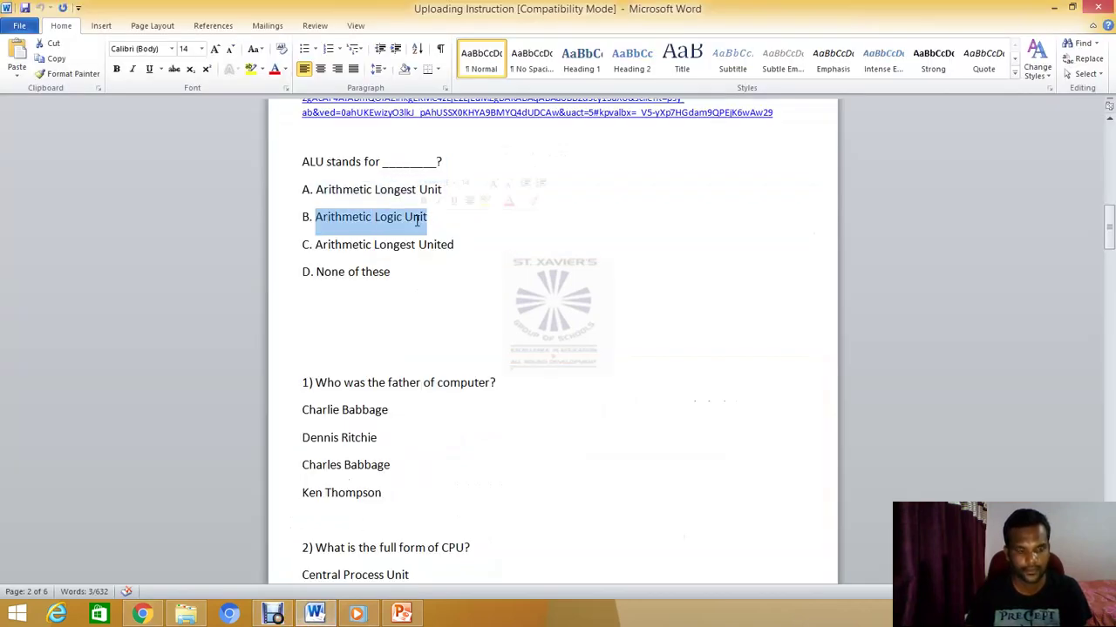
click(143, 614)
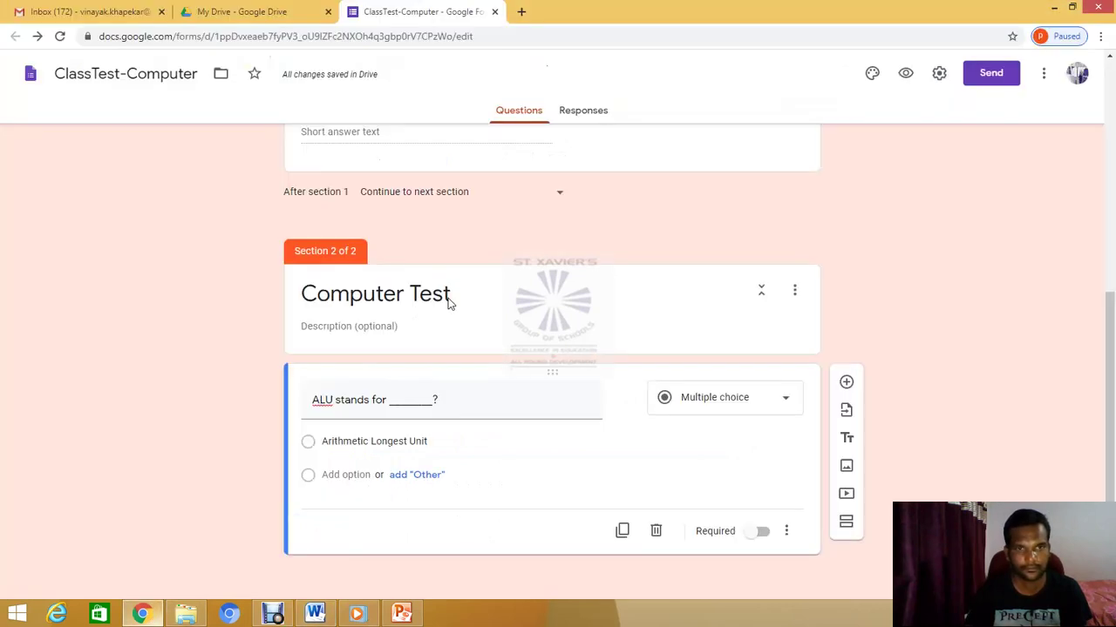
click(339, 474)
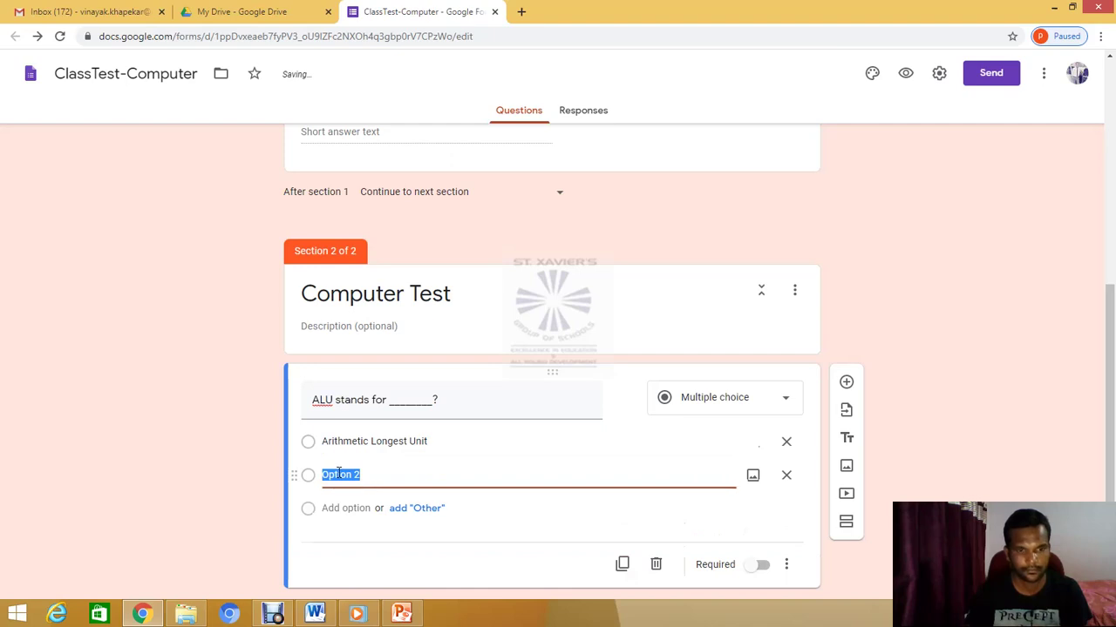
key(ctrl+v)
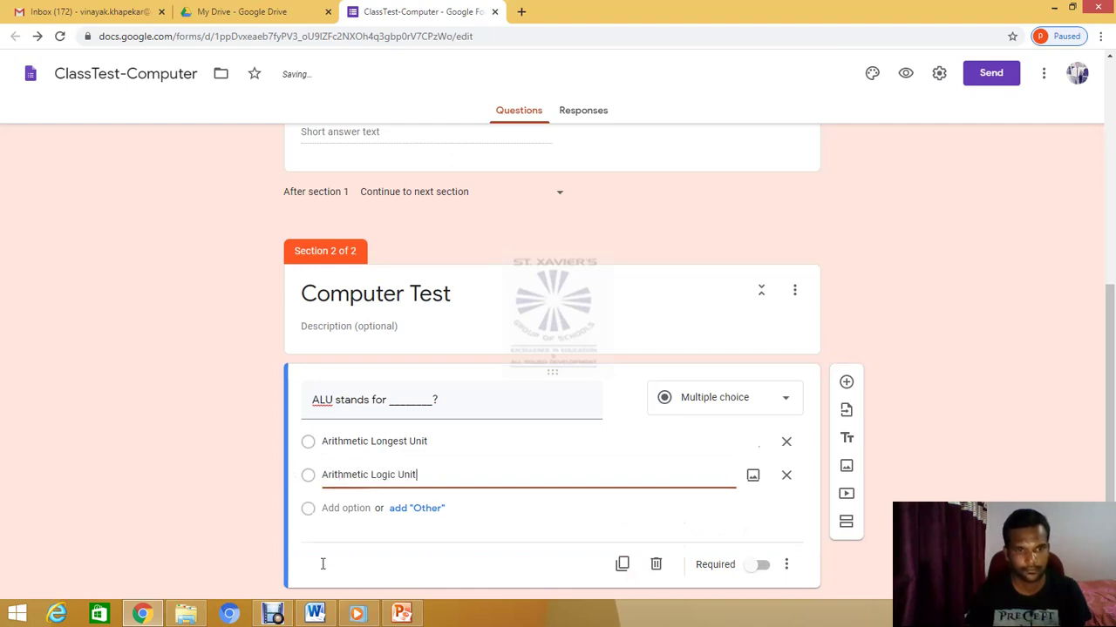
key(ctrl+a)
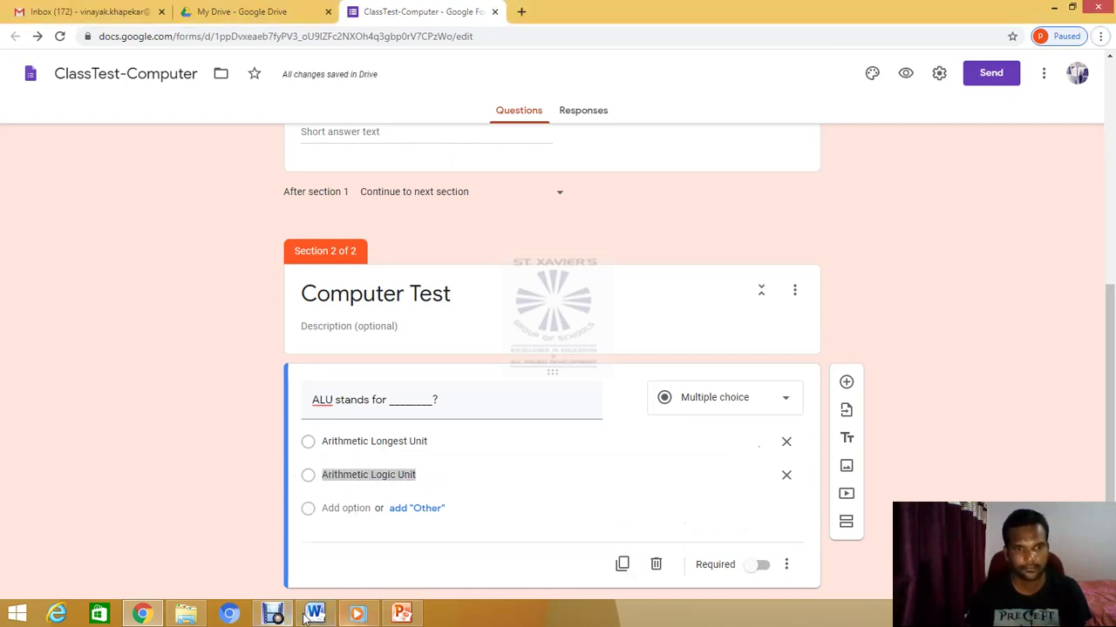
Add 'Arithmetic Longest United' as the third option
click(314, 616)
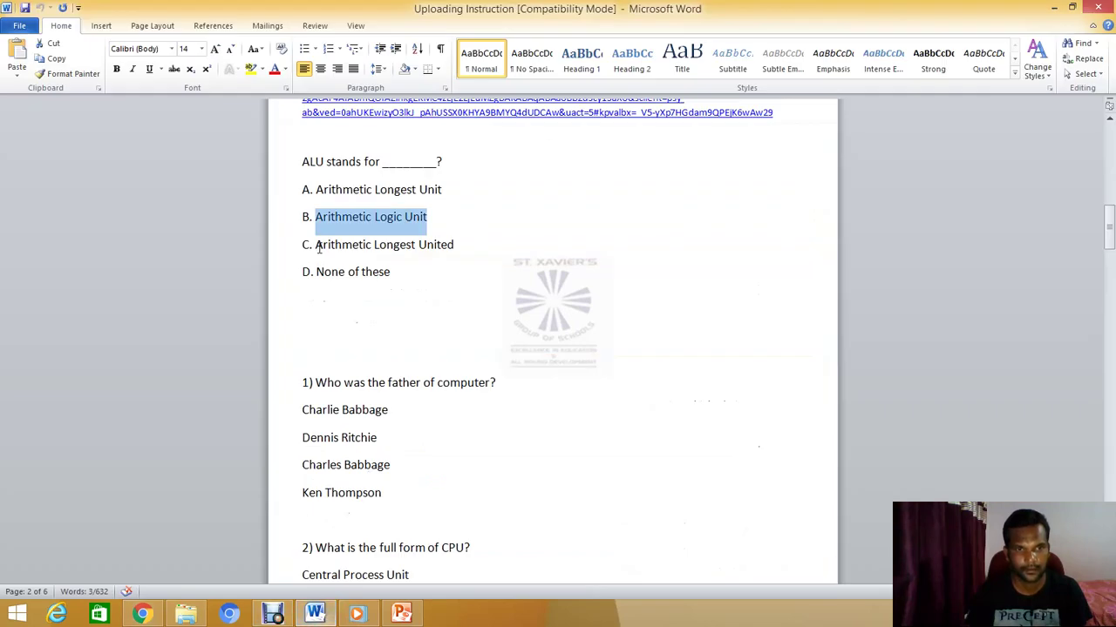
drag(316, 246, 456, 243)
key(ctrl+c)
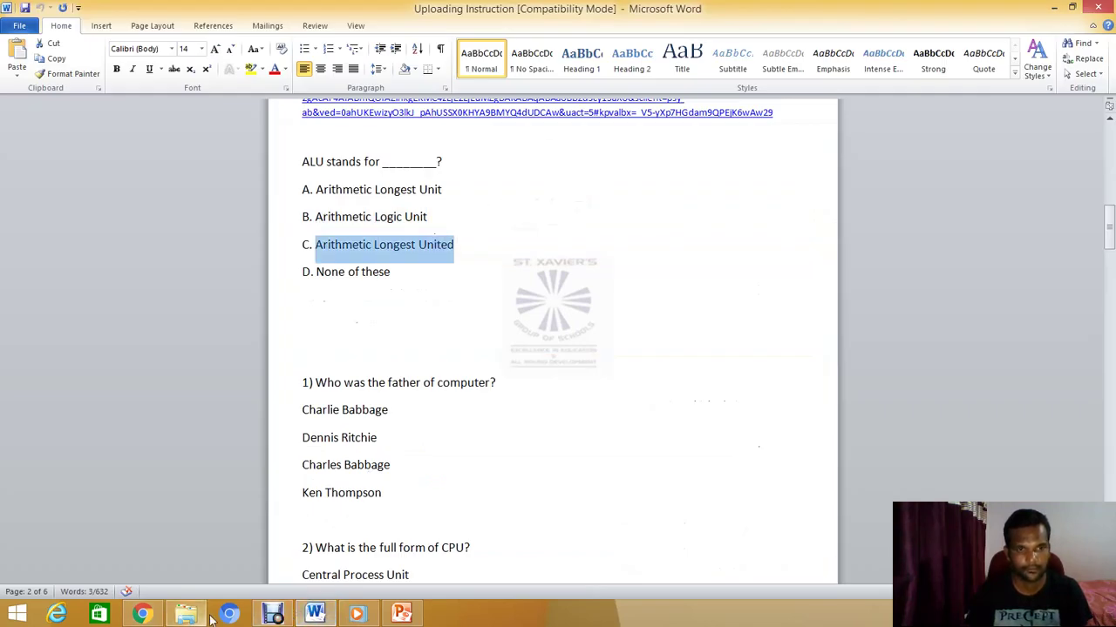
click(148, 617)
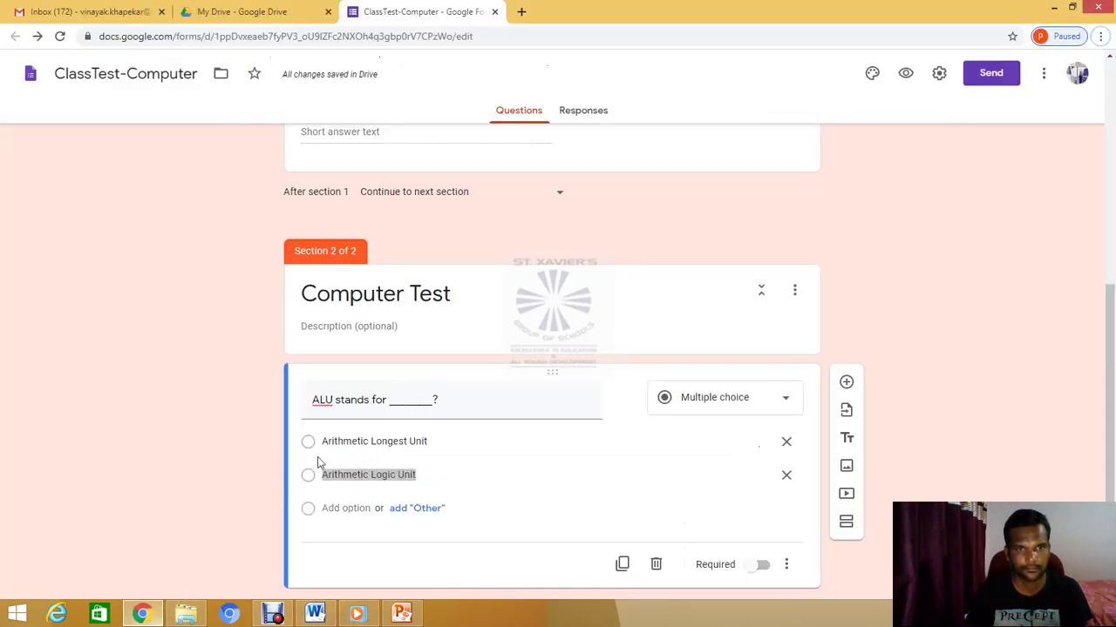
click(334, 507)
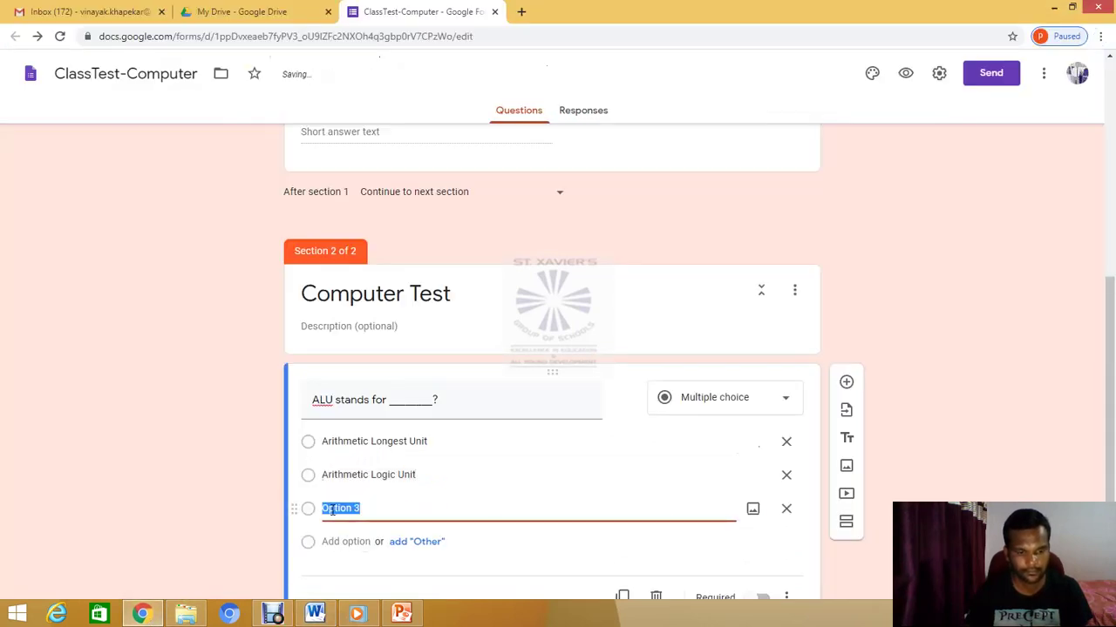
key(ctrl+v)
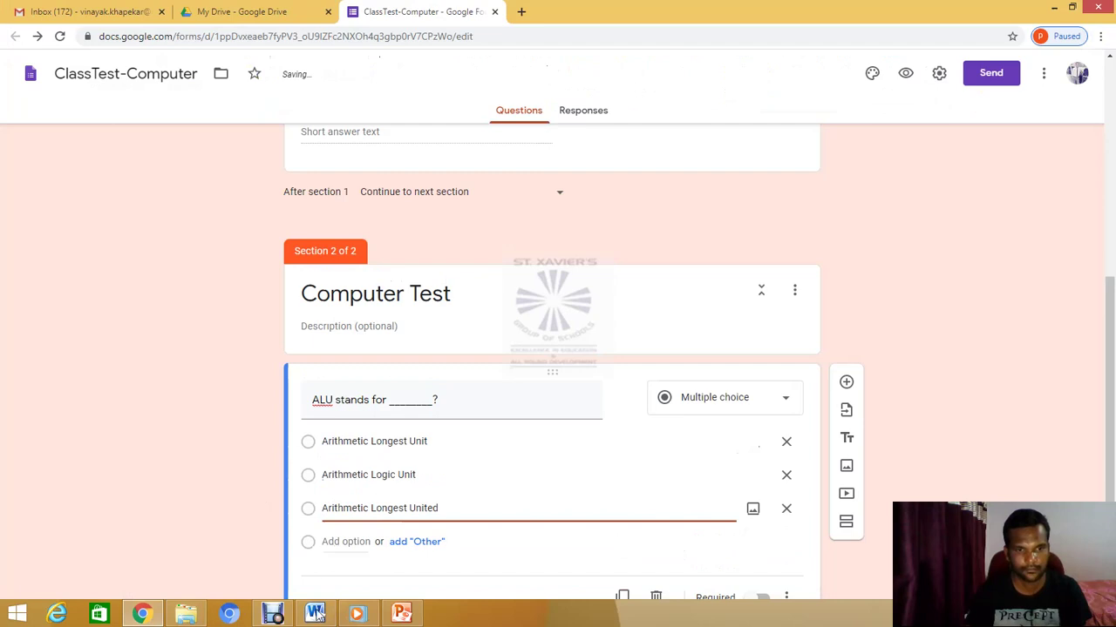
Add 'None of these' as the fourth option
click(335, 542)
key(alt+Tab)
drag(312, 272, 381, 271)
key(ctrl+c)
key(Down)
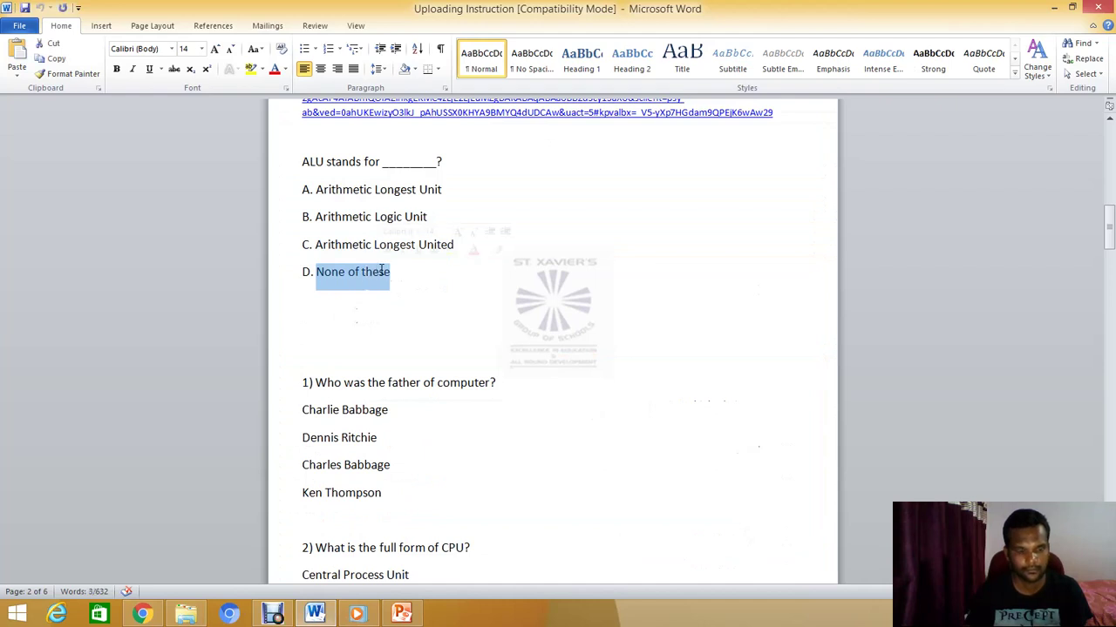
key(alt+Tab)
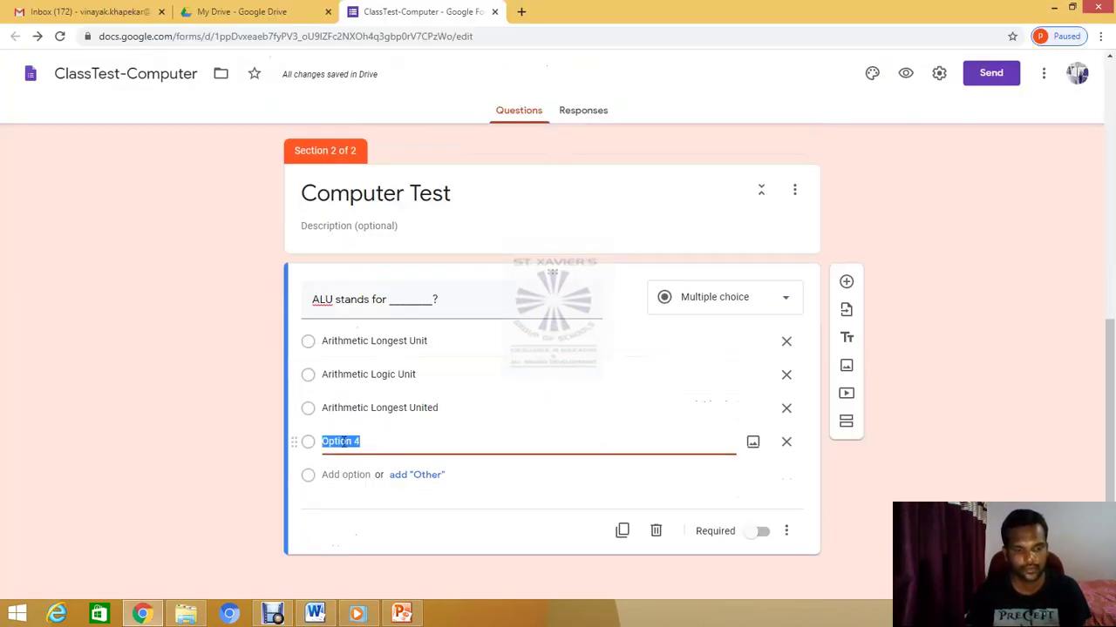
key(ctrl+v)
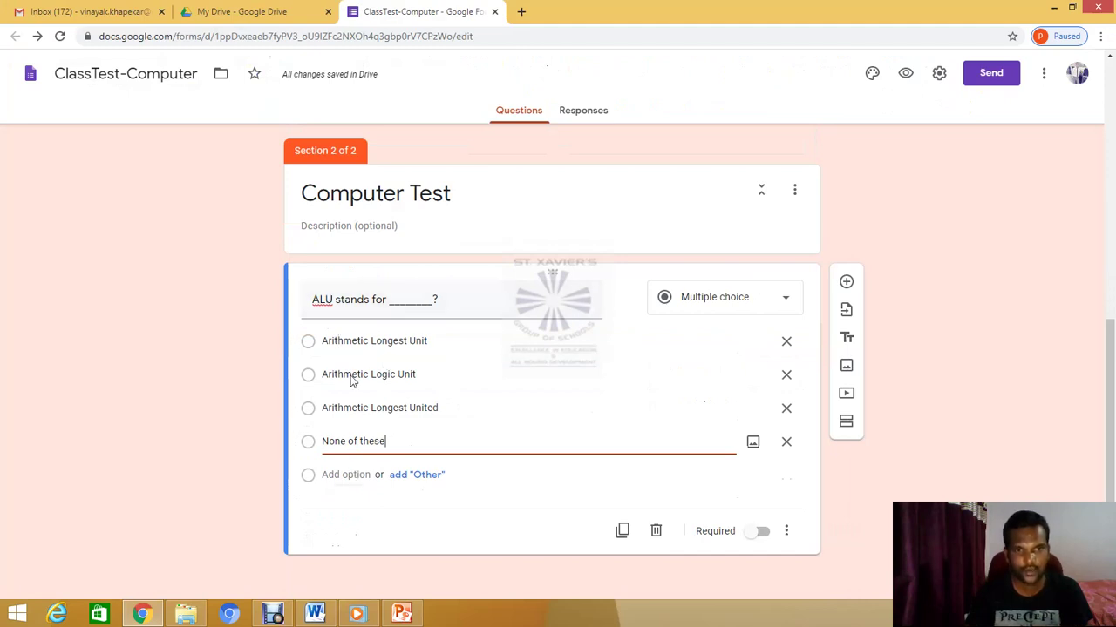
Finish editing the 'None of these' option and bring up the form's Settings
click(415, 524)
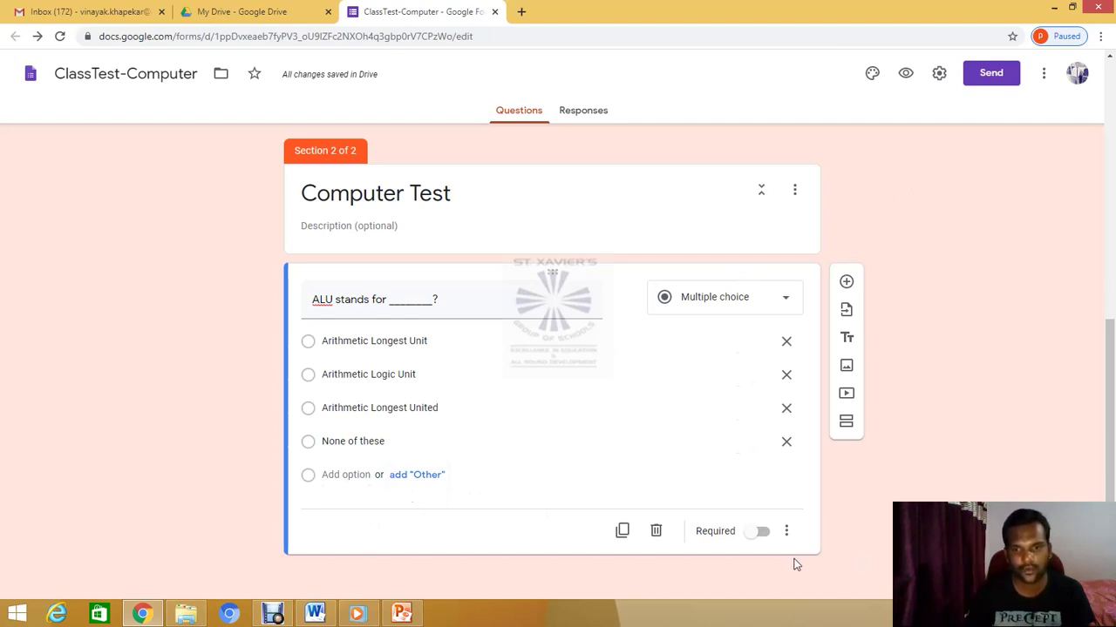
click(939, 76)
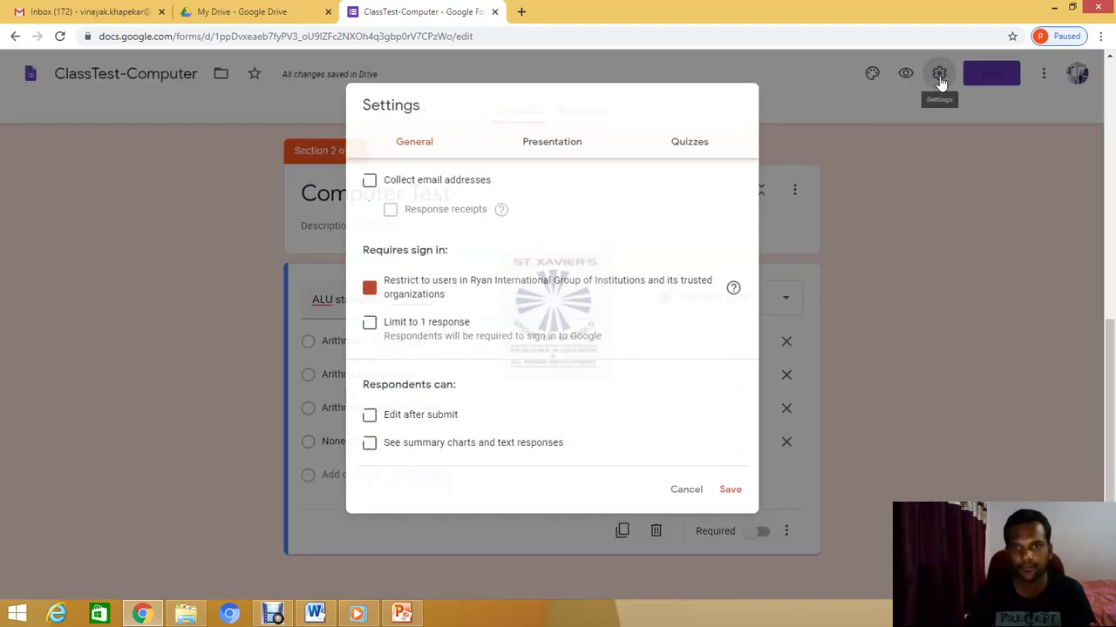
Switch on 'Make this a quiz' in the Quizzes settings and save
click(688, 146)
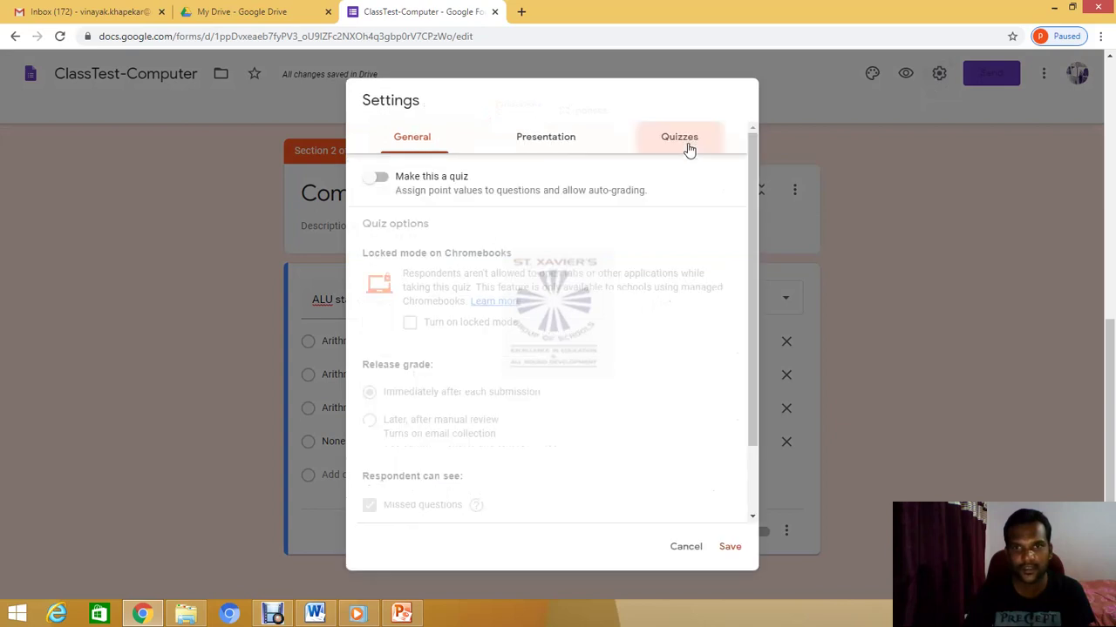
click(374, 183)
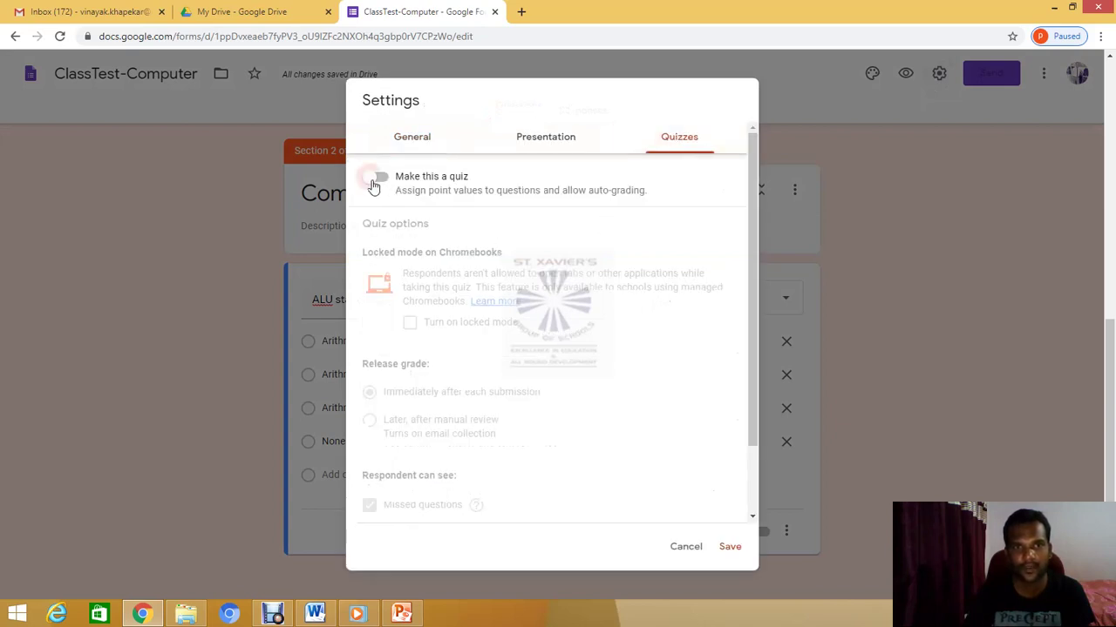
click(730, 551)
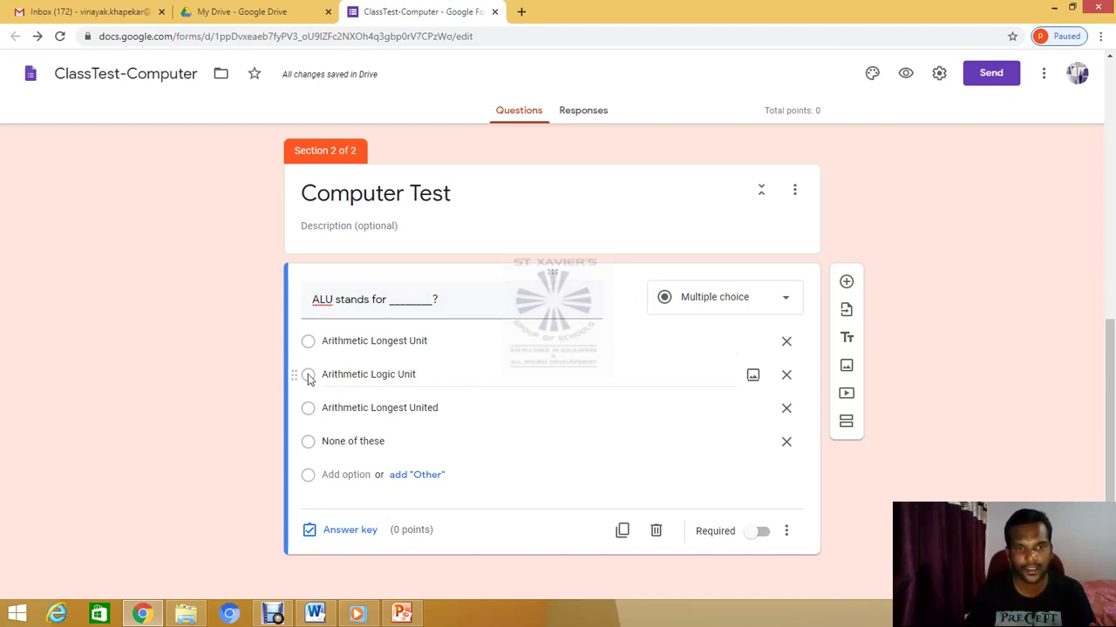
Key 'Arithmetic Logic Unit' as the correct ALU answer, worth 1 point
click(345, 532)
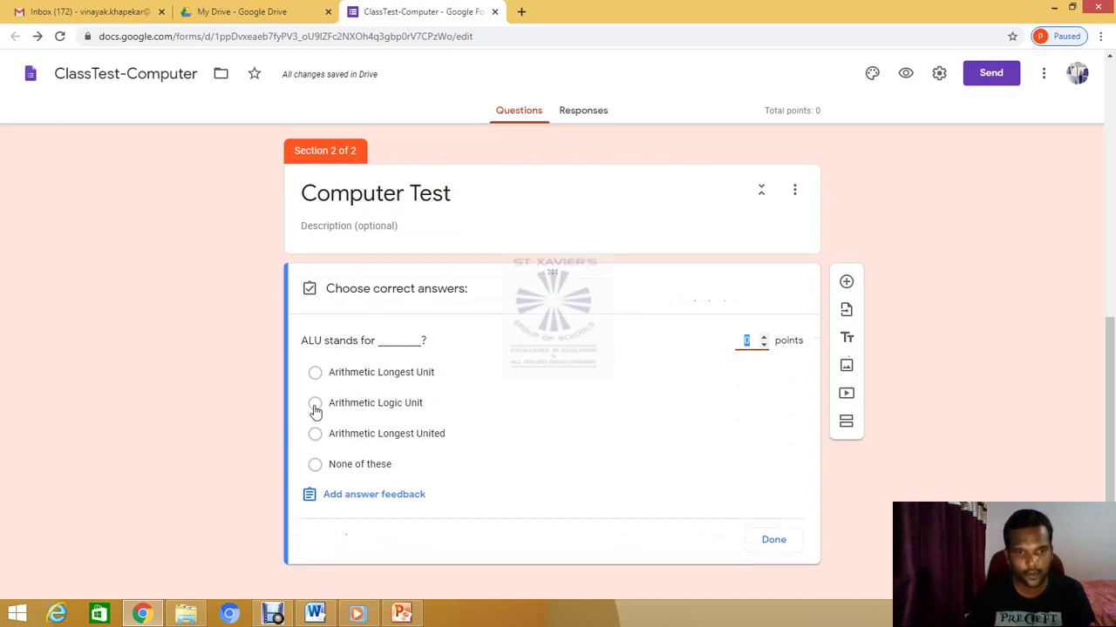
click(314, 406)
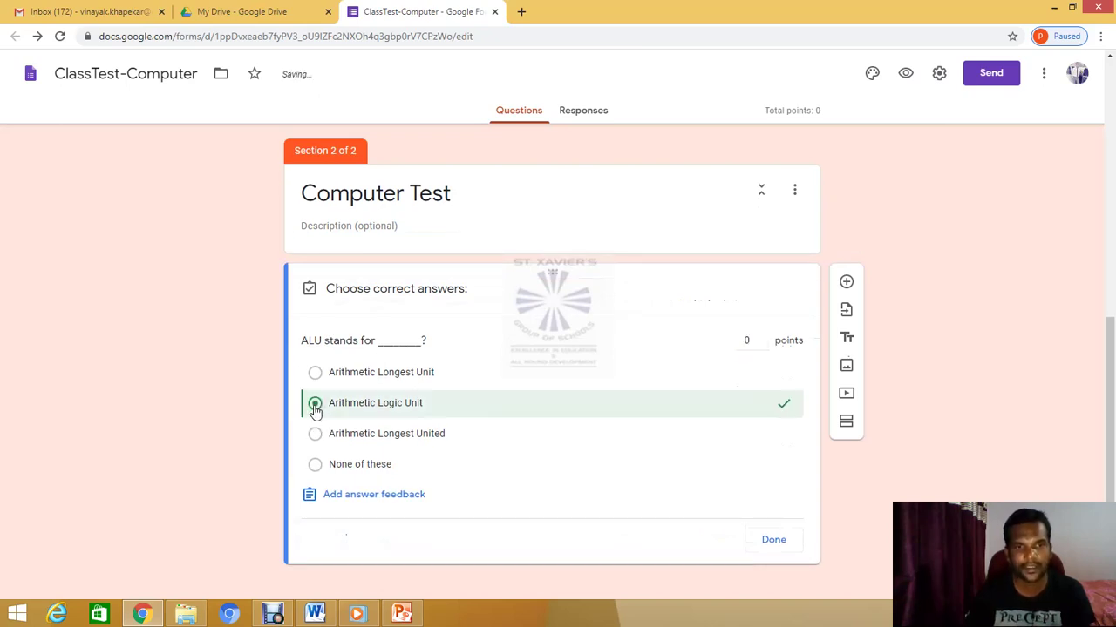
click(740, 348)
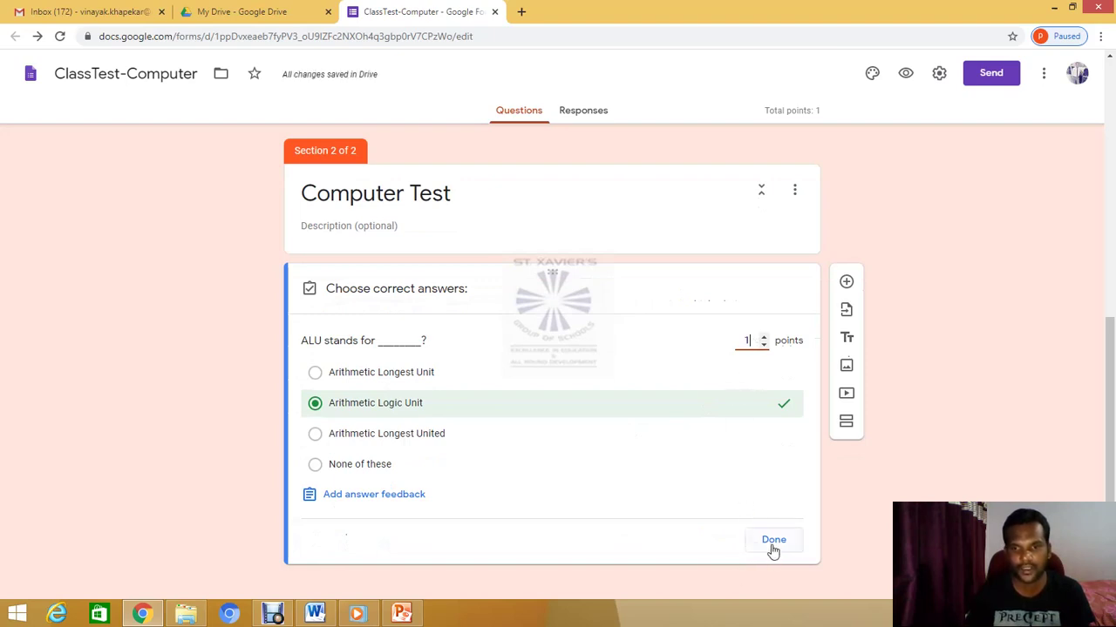
click(773, 545)
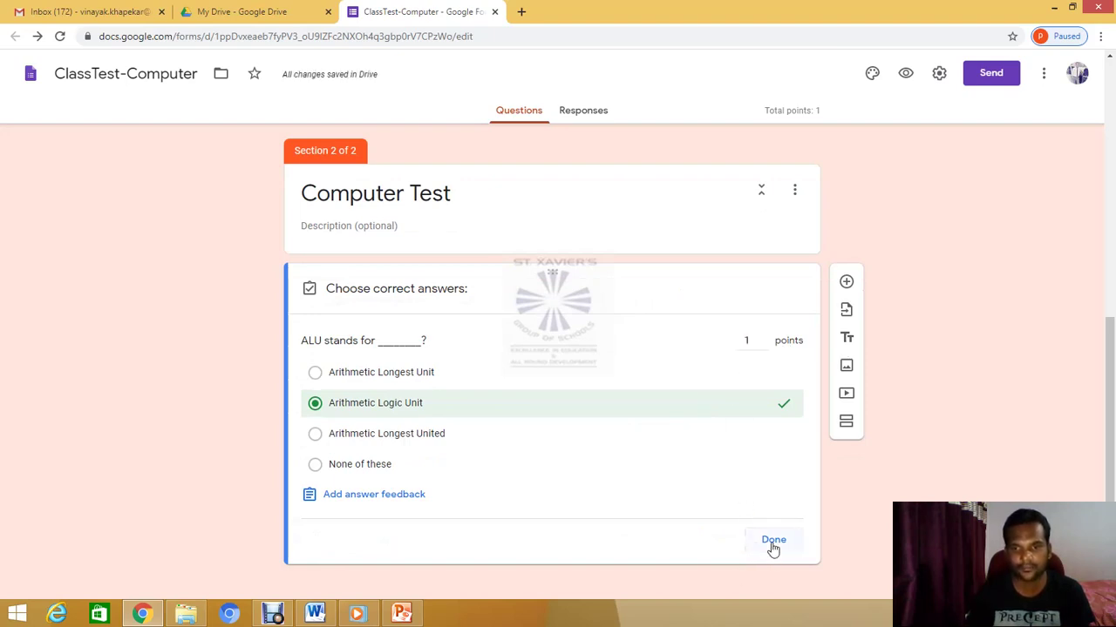
click(773, 542)
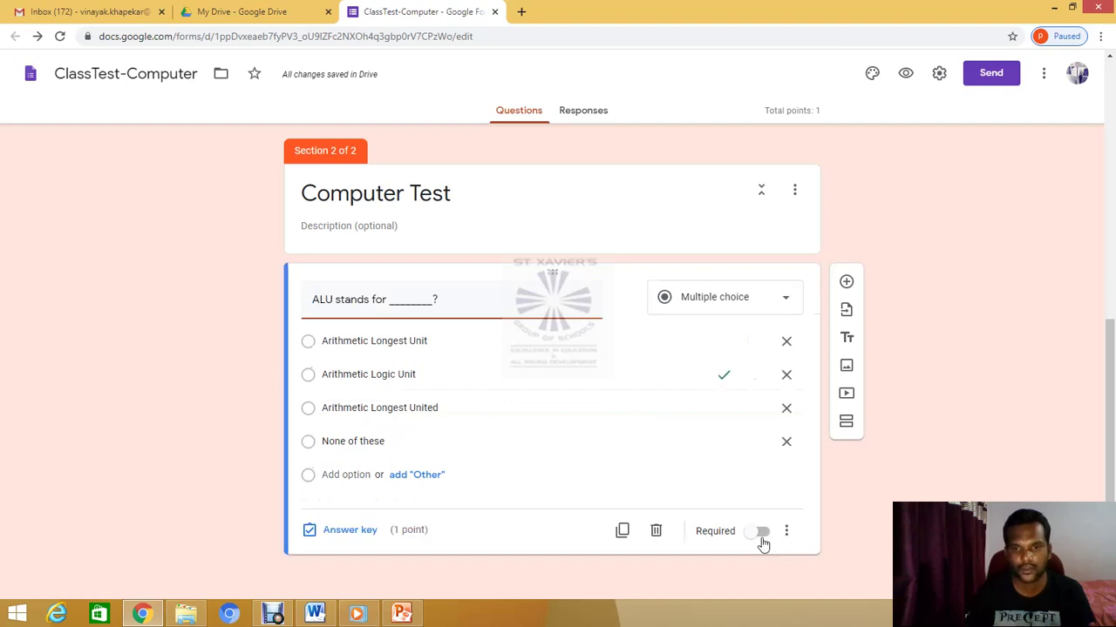
Turn on Required for the ALU question and minimize the stray media player window
click(758, 536)
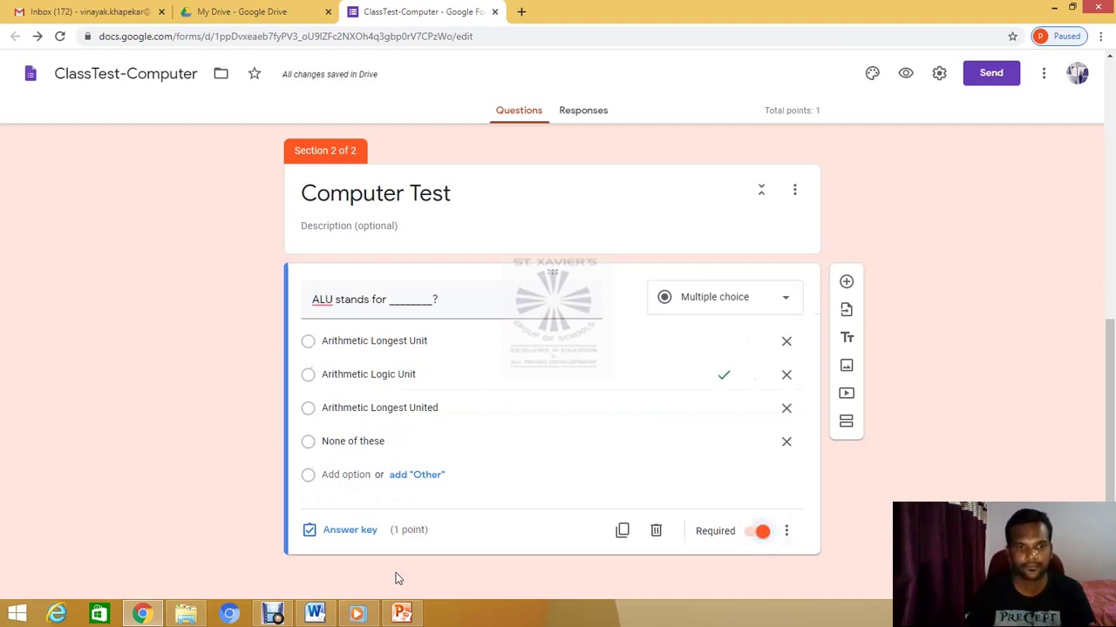
click(355, 617)
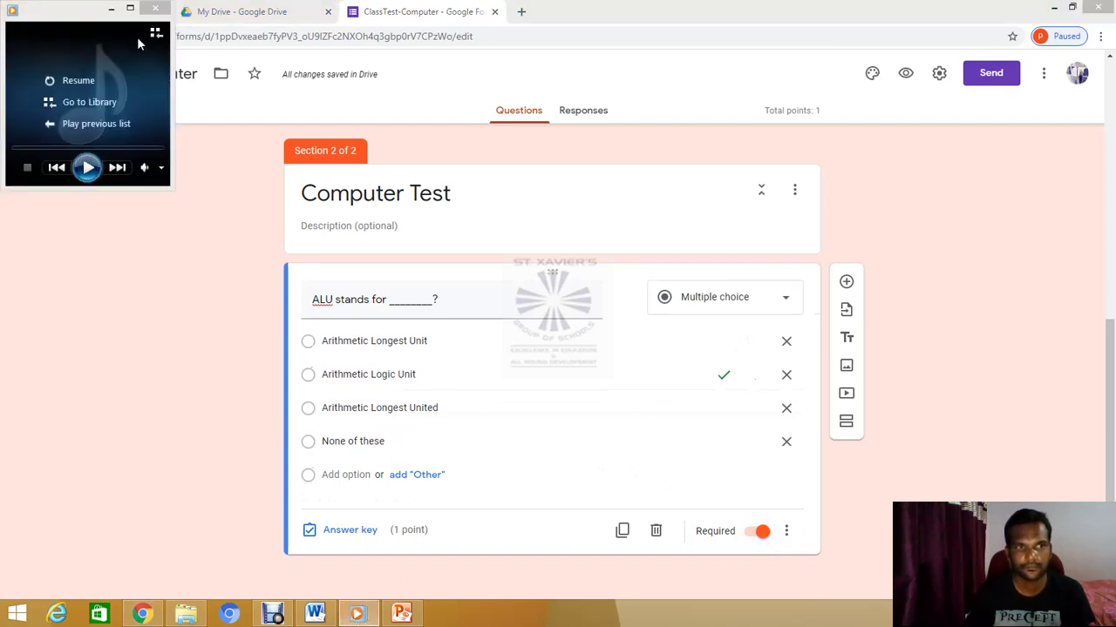
click(111, 11)
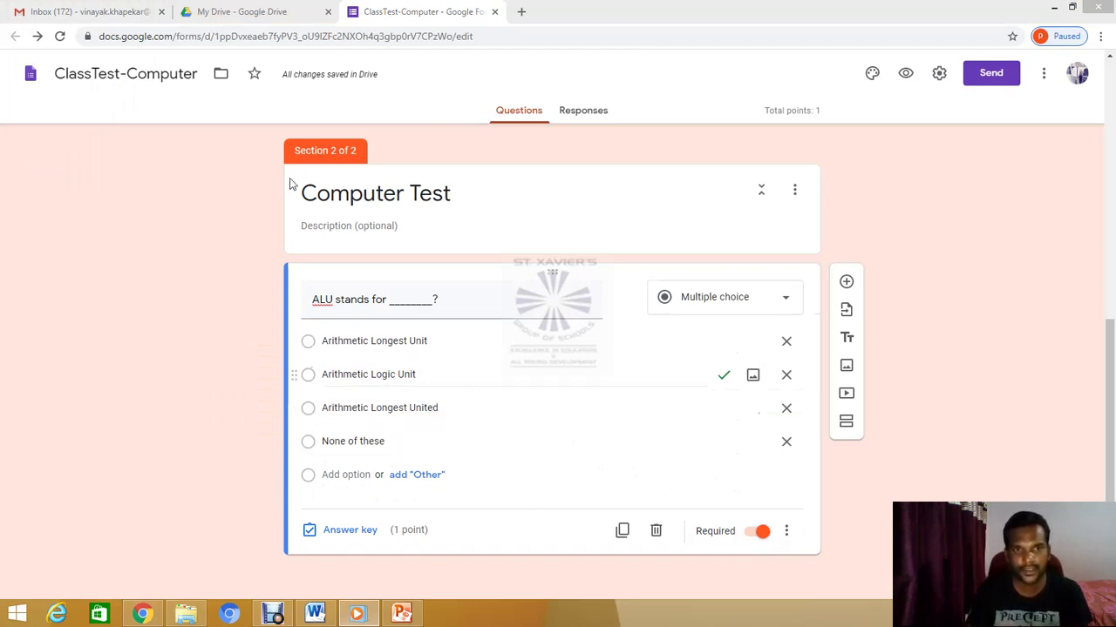
Duplicate the ALU question and paste 'Who was the father of computer?' as its title
click(624, 532)
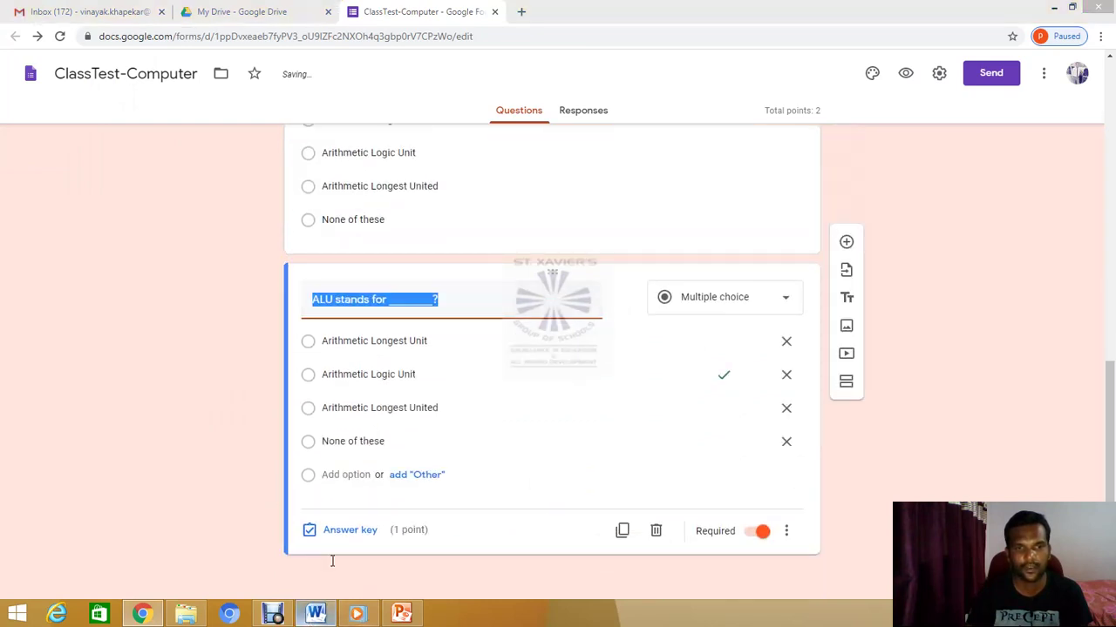
click(315, 614)
drag(317, 386, 501, 388)
key(ctrl+c)
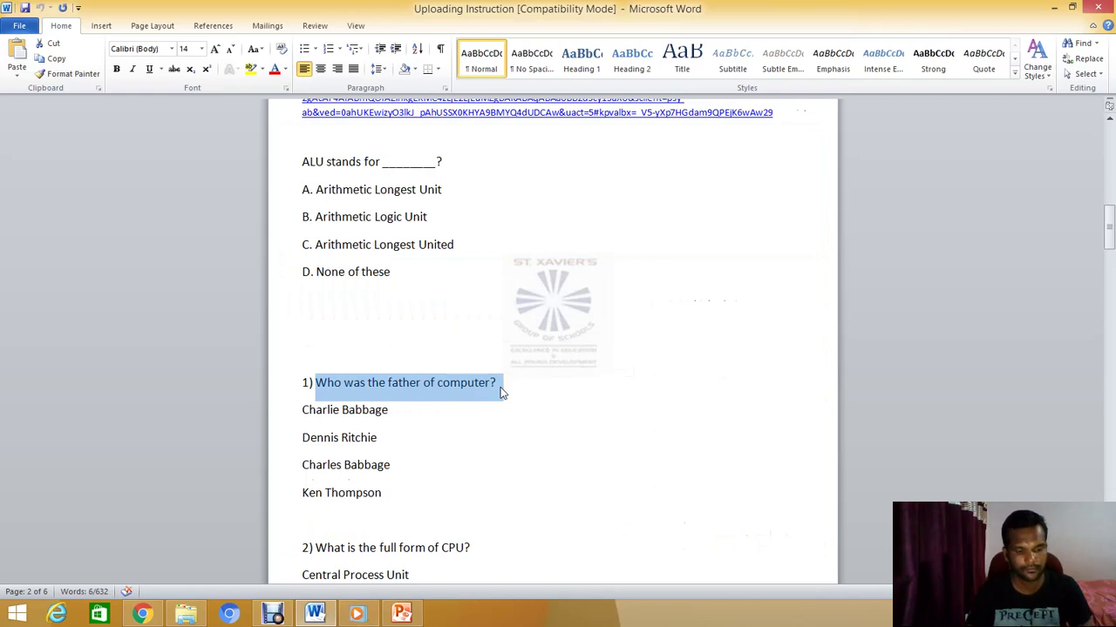
click(142, 614)
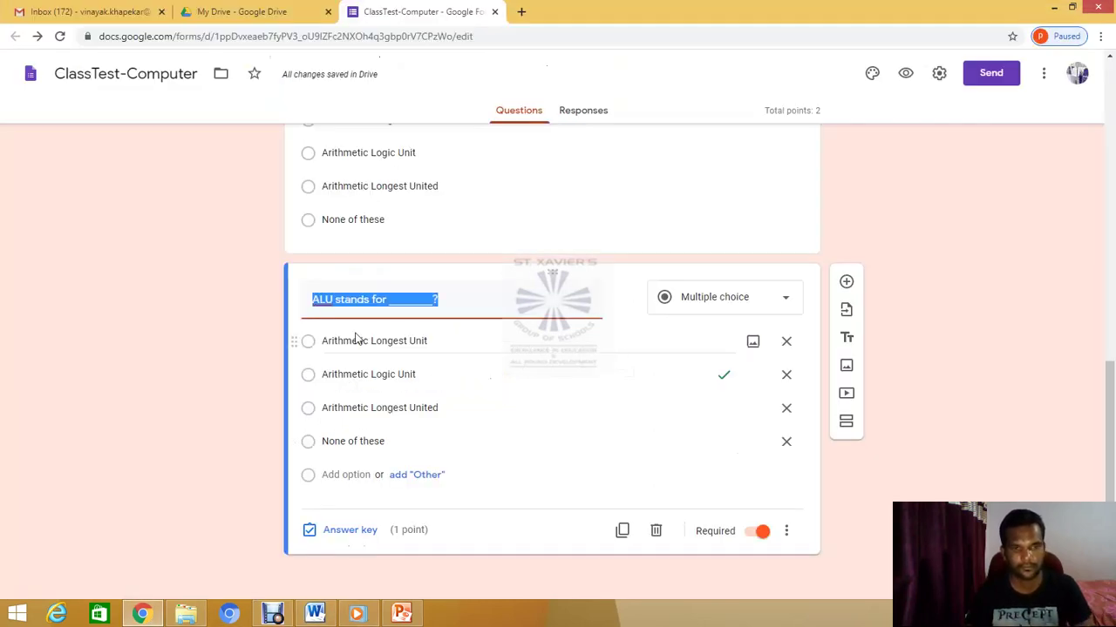
key(ctrl+v)
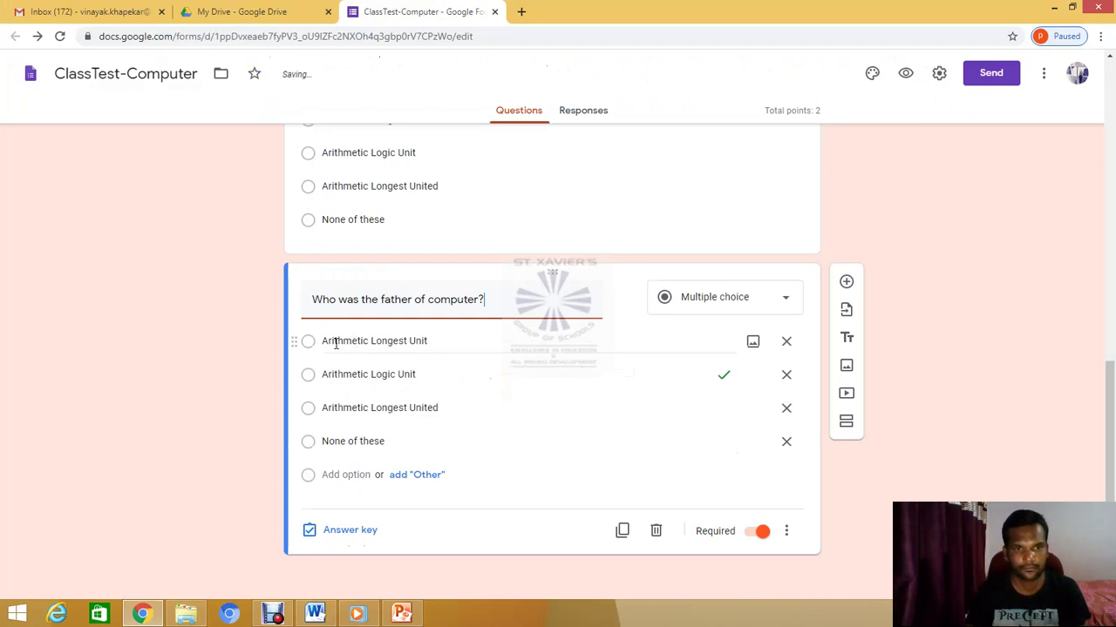
Replace the first option with 'Charlie Babbage' copied from Word
click(335, 344)
click(315, 615)
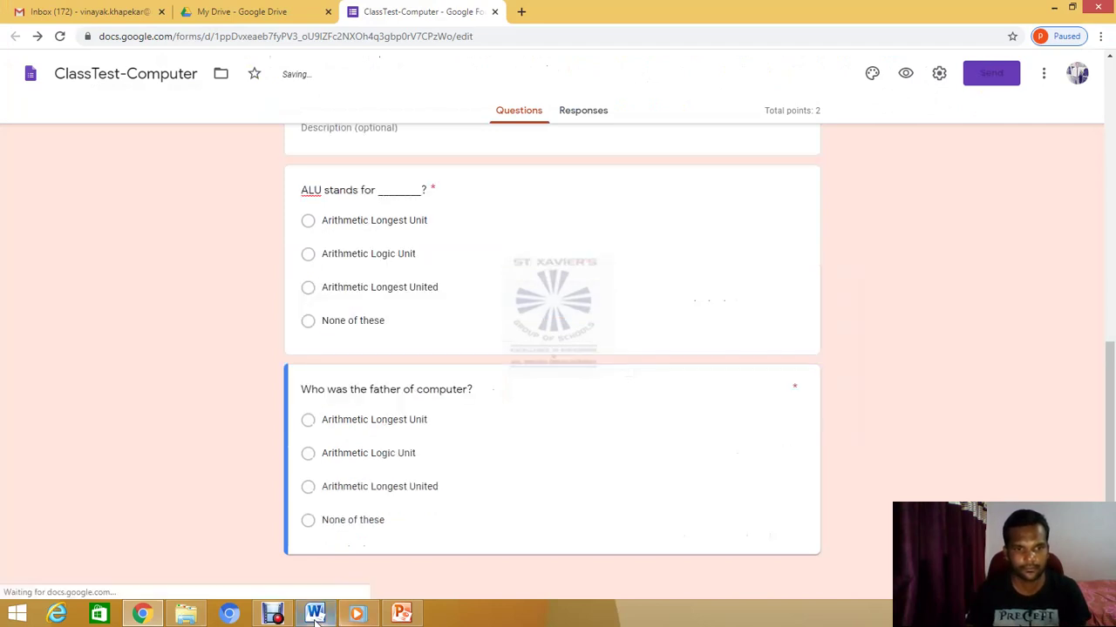
click(353, 421)
click(315, 614)
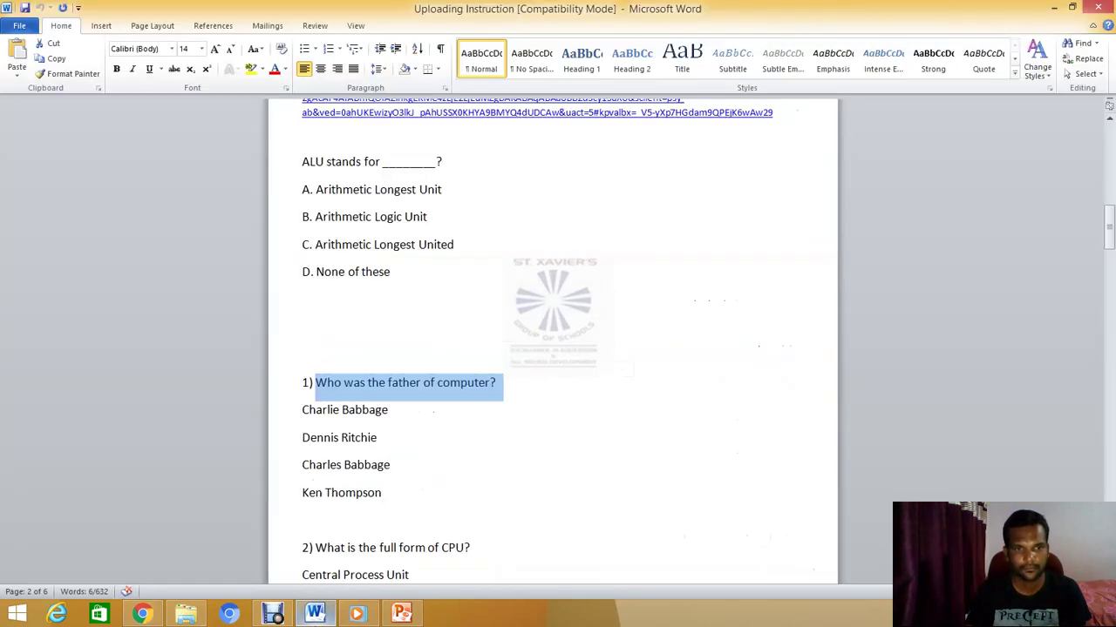
drag(301, 409, 370, 409)
key(ctrl+c)
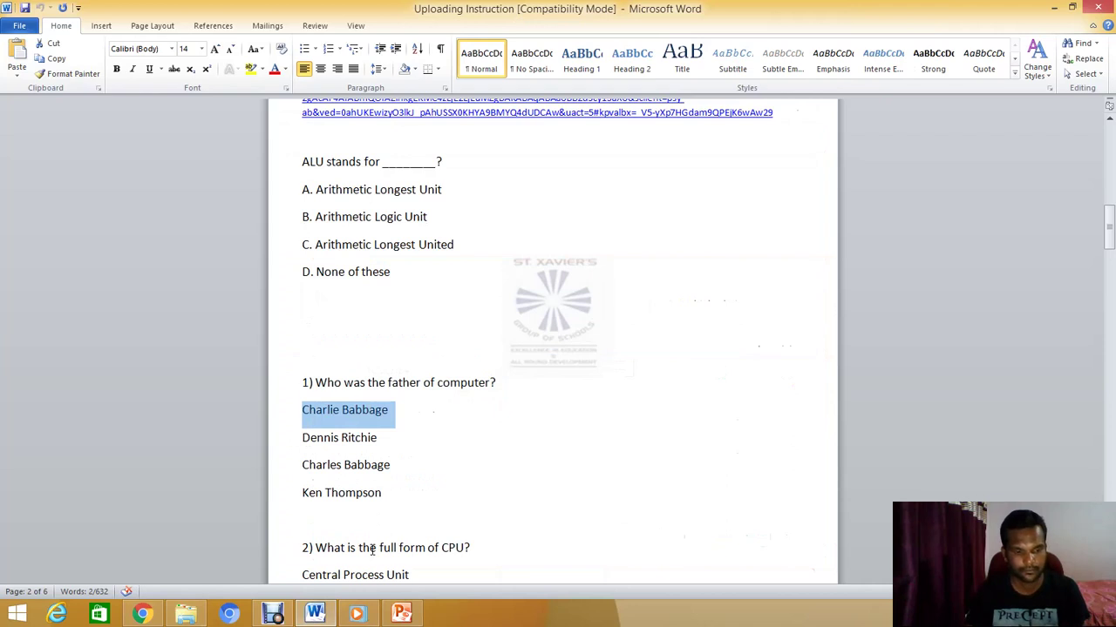
key(alt+Tab)
click(340, 355)
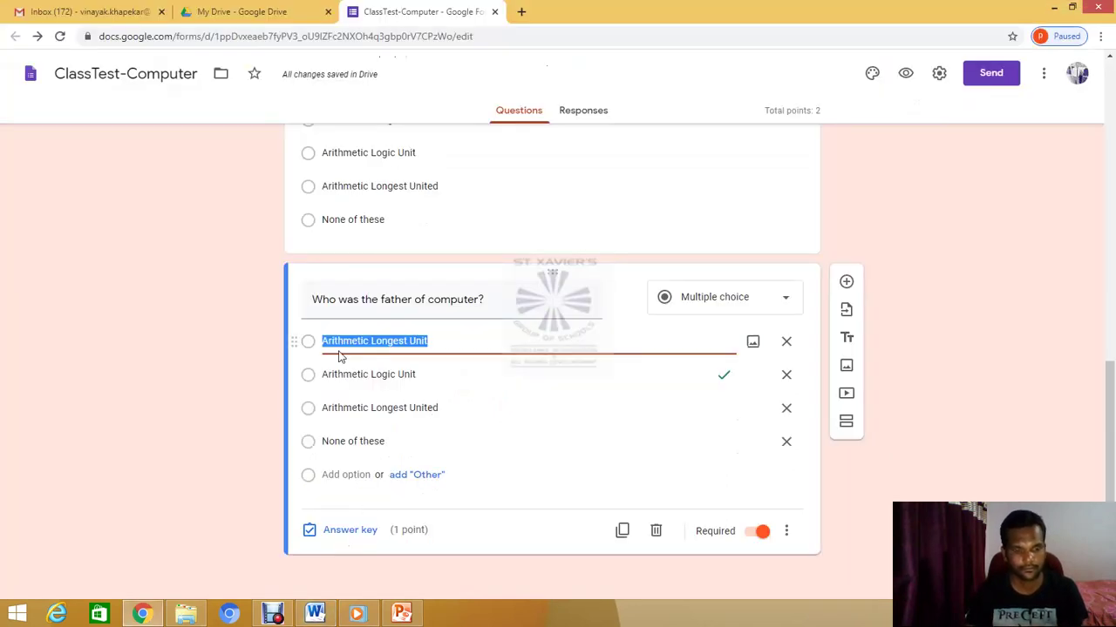
key(ctrl+v)
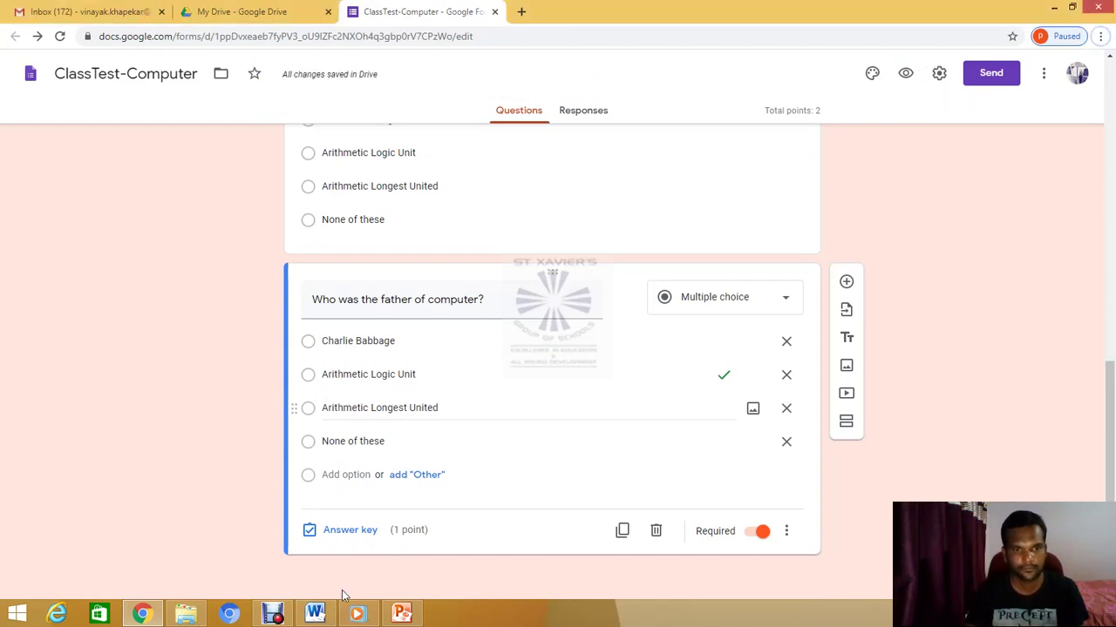
Replace the second option with 'Dennis Ritchie'
click(318, 615)
drag(303, 437, 362, 440)
key(ctrl+c)
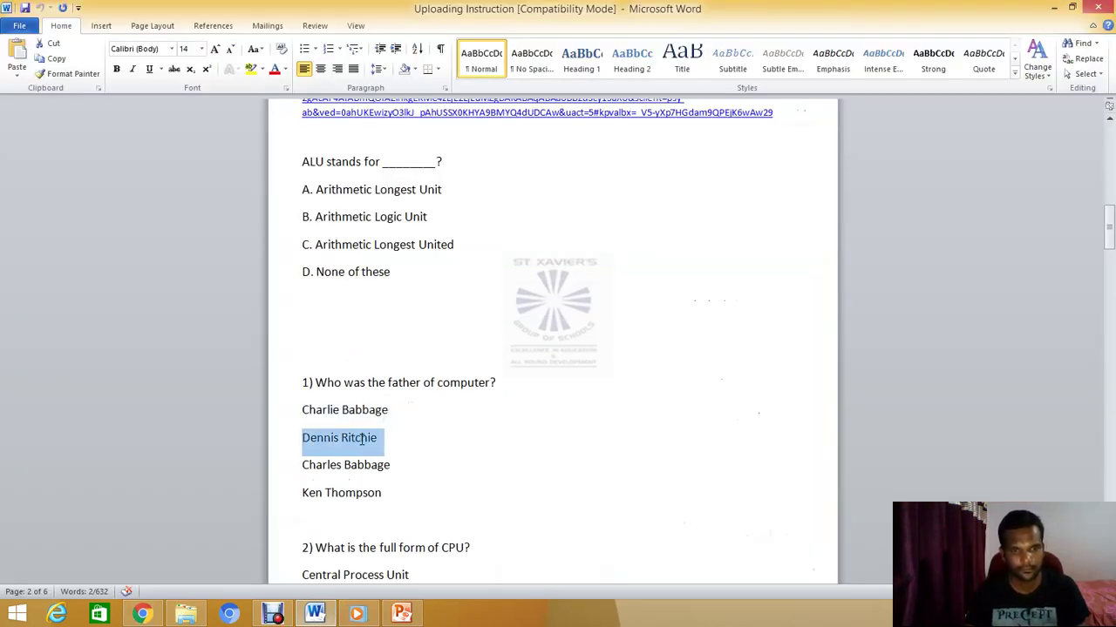
key(alt+Tab)
click(331, 375)
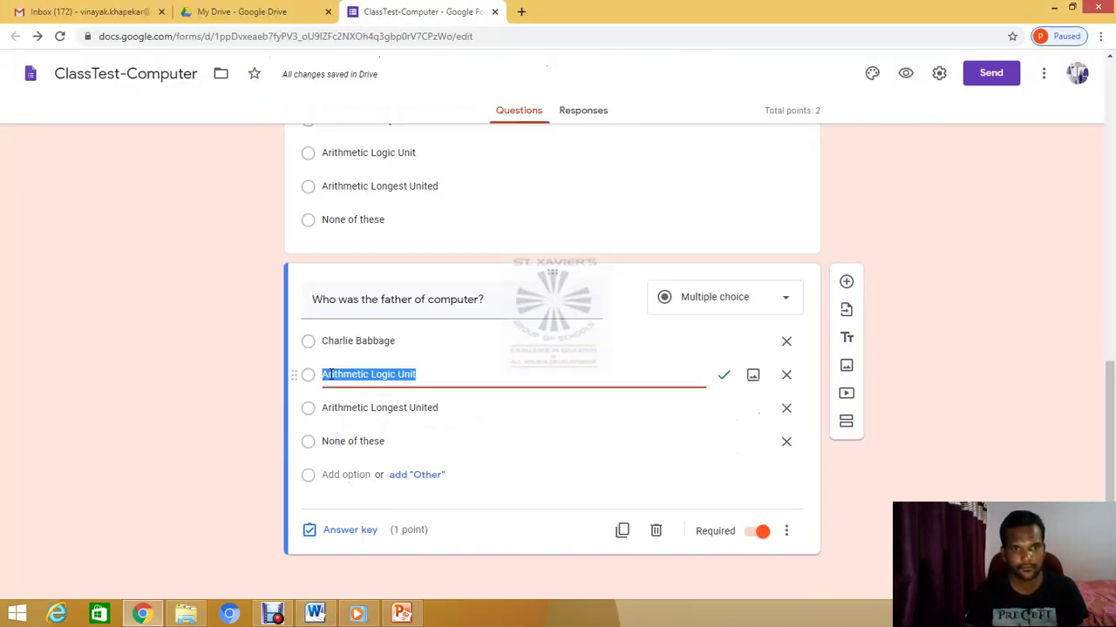
key(ctrl+v)
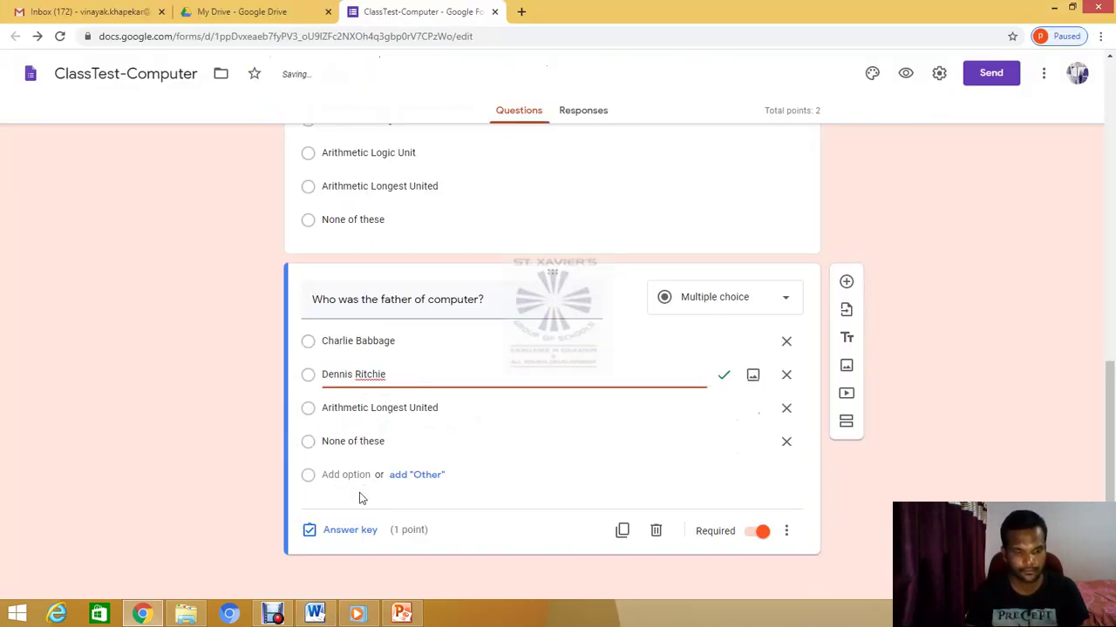
Add 'Charles Babbage' as the third option, undoing an accidental deletion of options
click(316, 614)
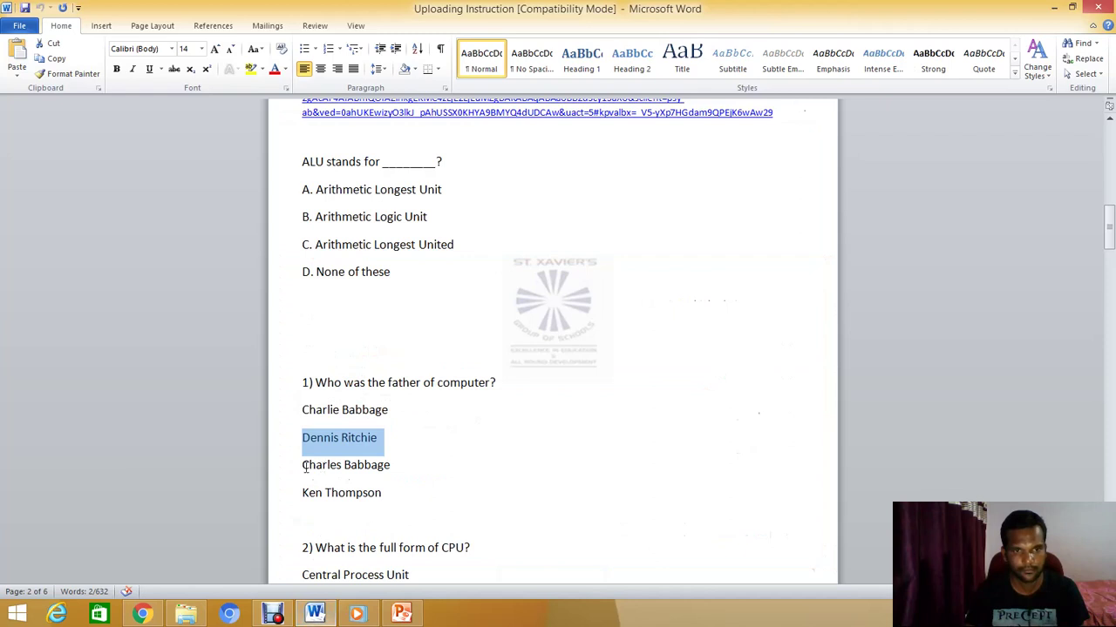
drag(303, 467, 366, 467)
key(ctrl+c)
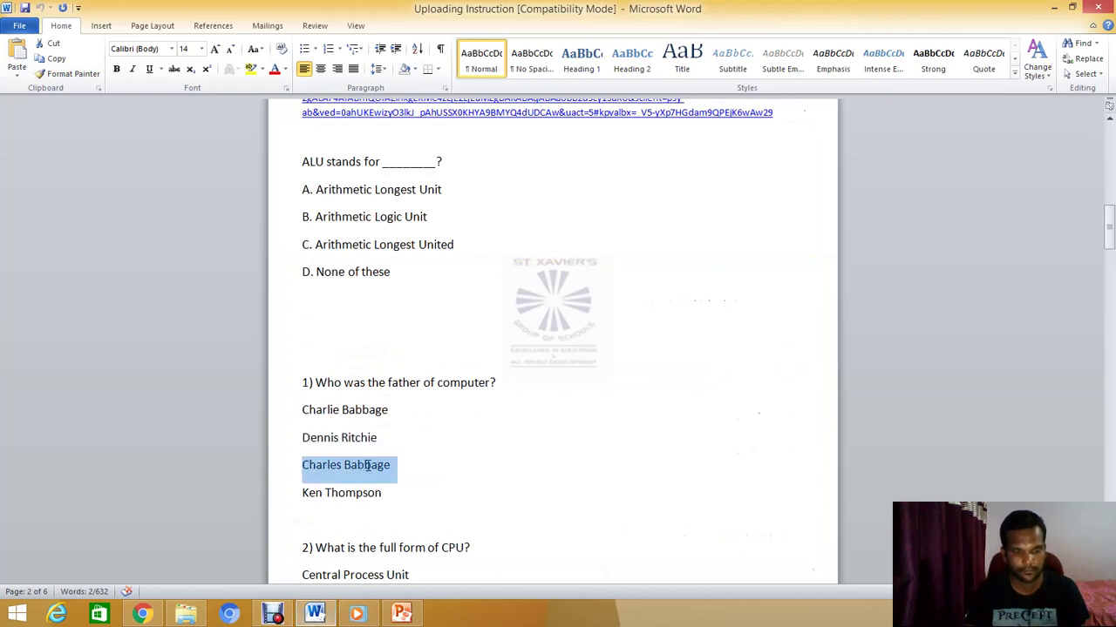
key(alt+Tab)
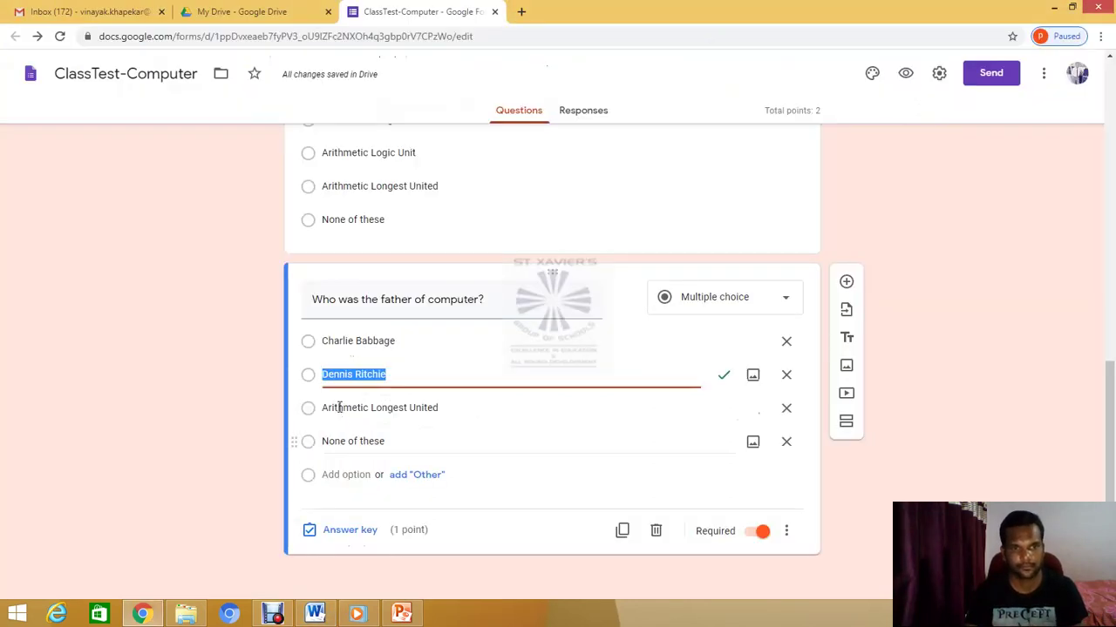
drag(323, 407, 337, 407)
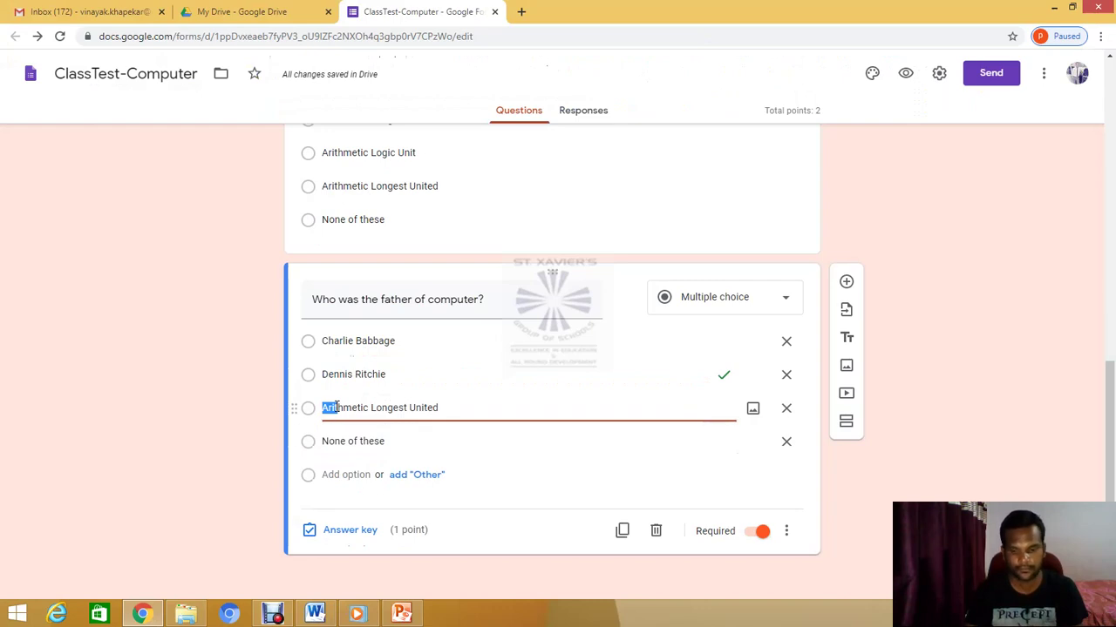
key(Delete)
key(Delete)
key(Delete)
key(Delete)
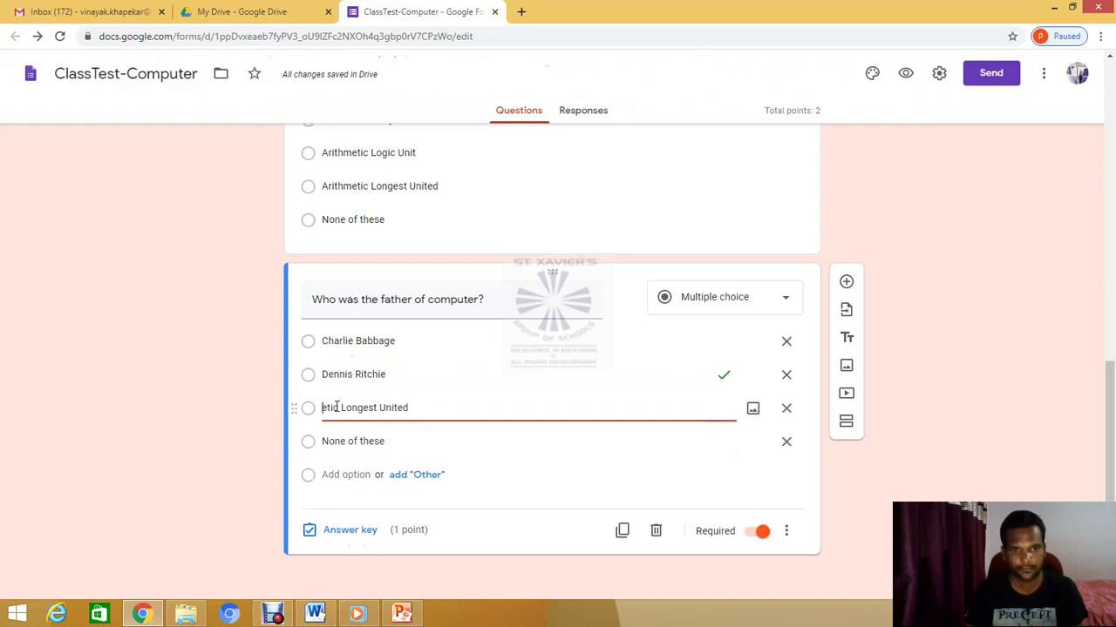
key(ctrl+z)
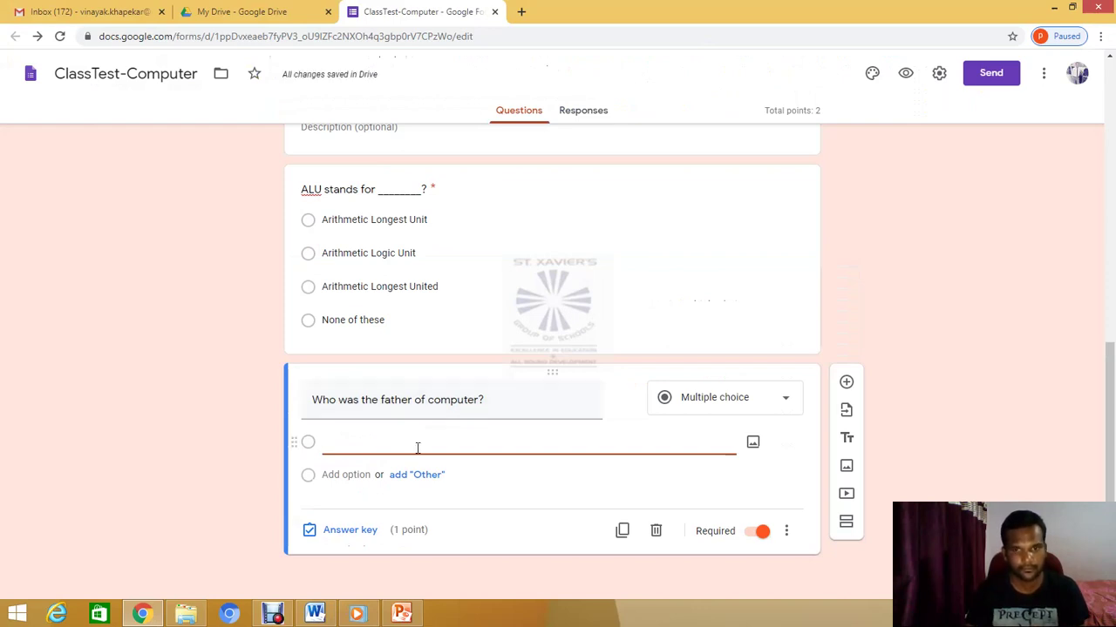
key(ctrl+z)
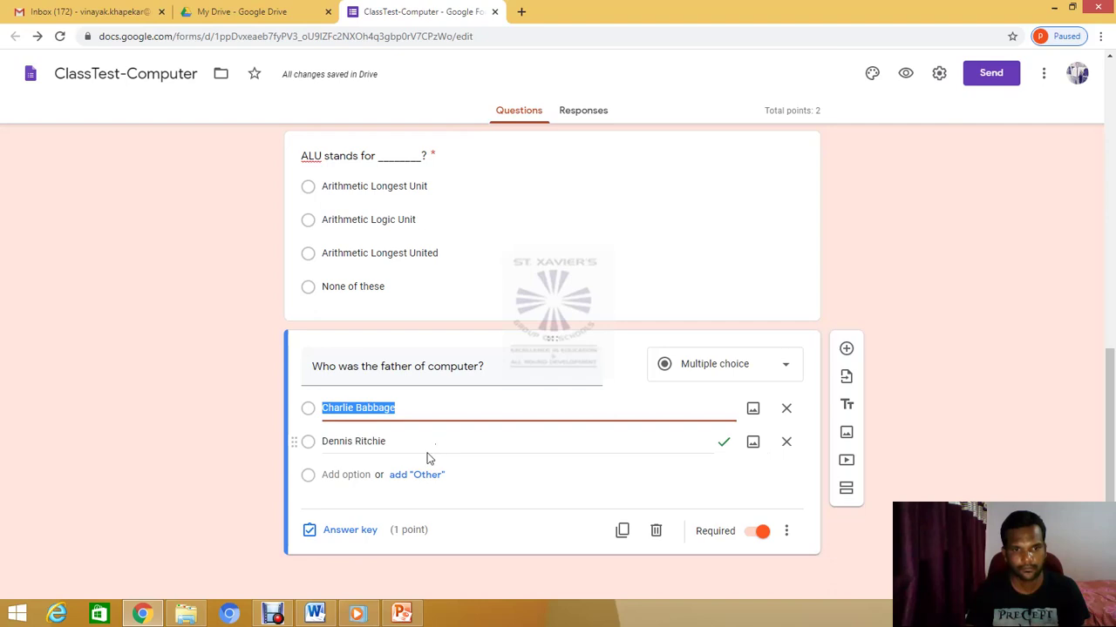
click(353, 475)
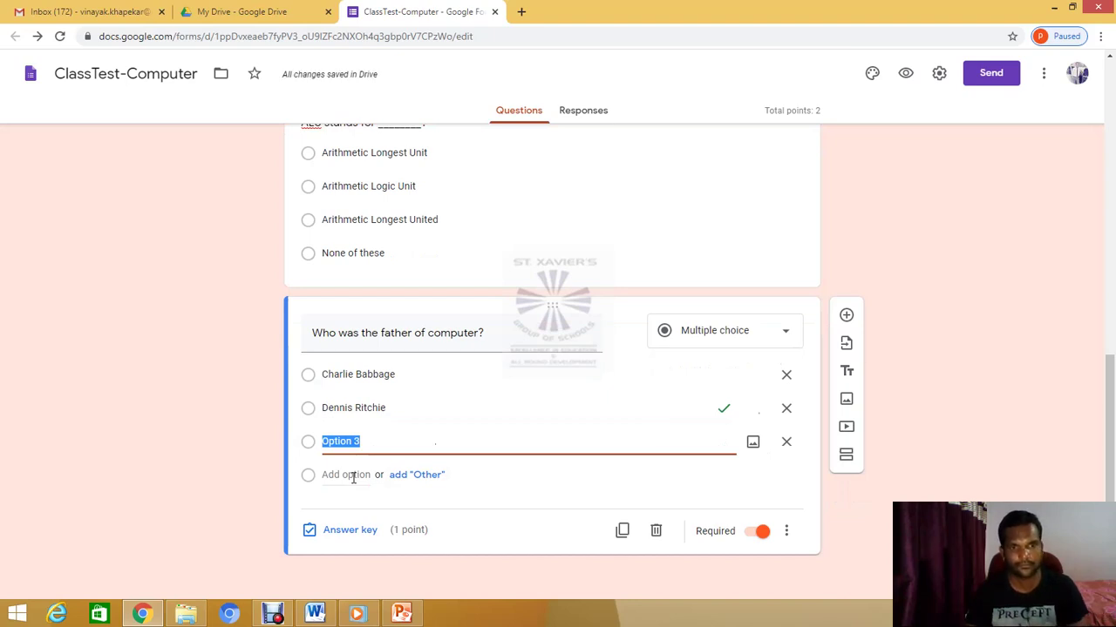
key(ctrl+v)
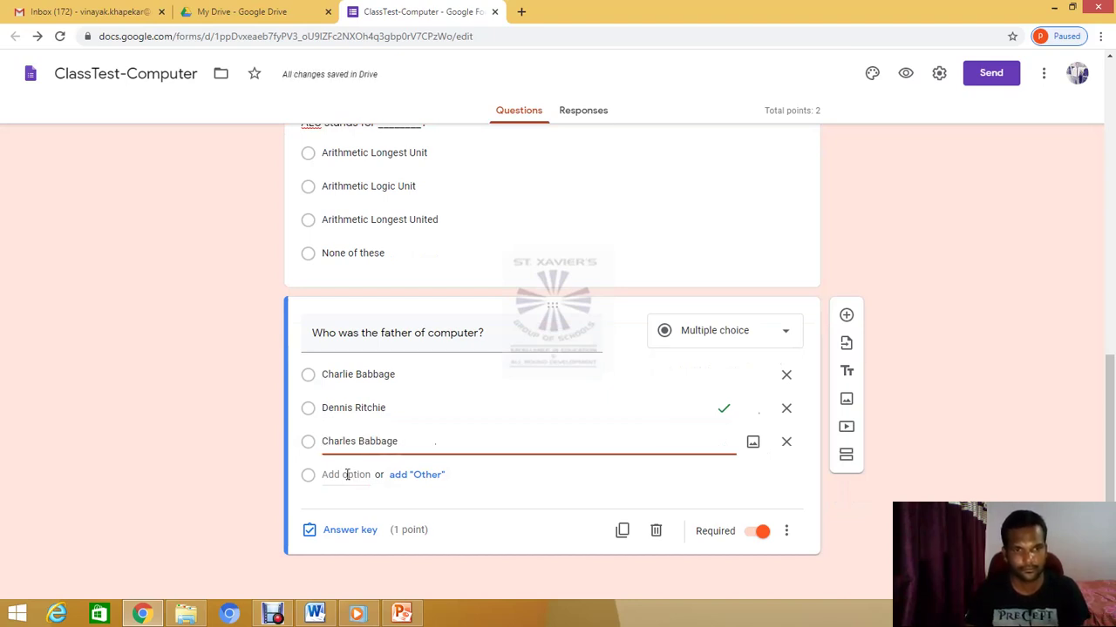
Add 'Ken Thompson' as the fourth option
click(347, 475)
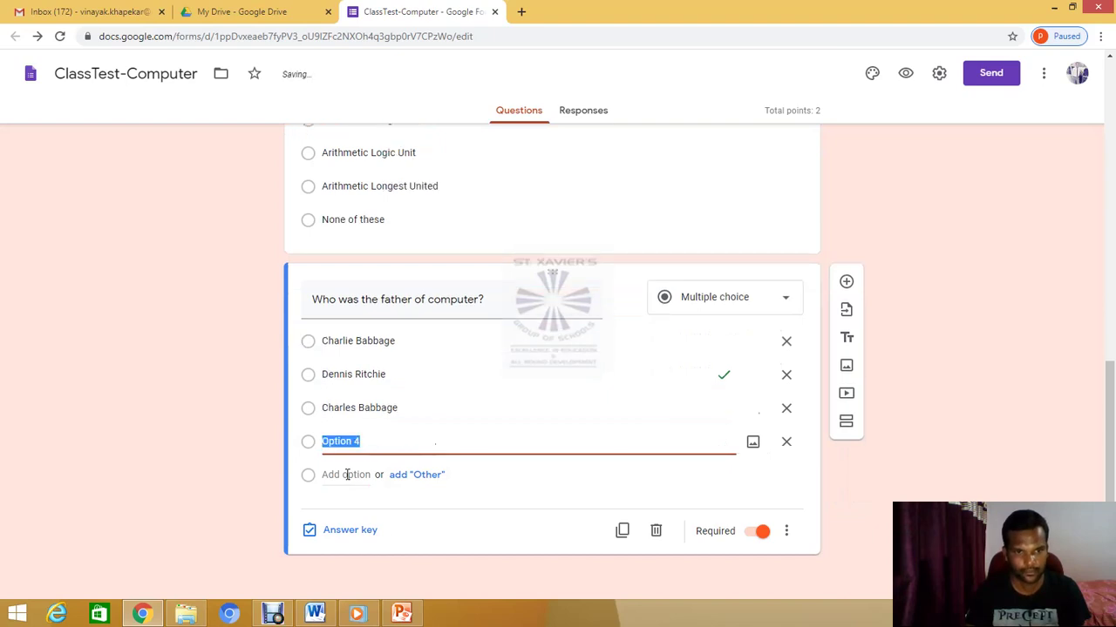
click(314, 614)
drag(305, 493, 388, 494)
key(ctrl+c)
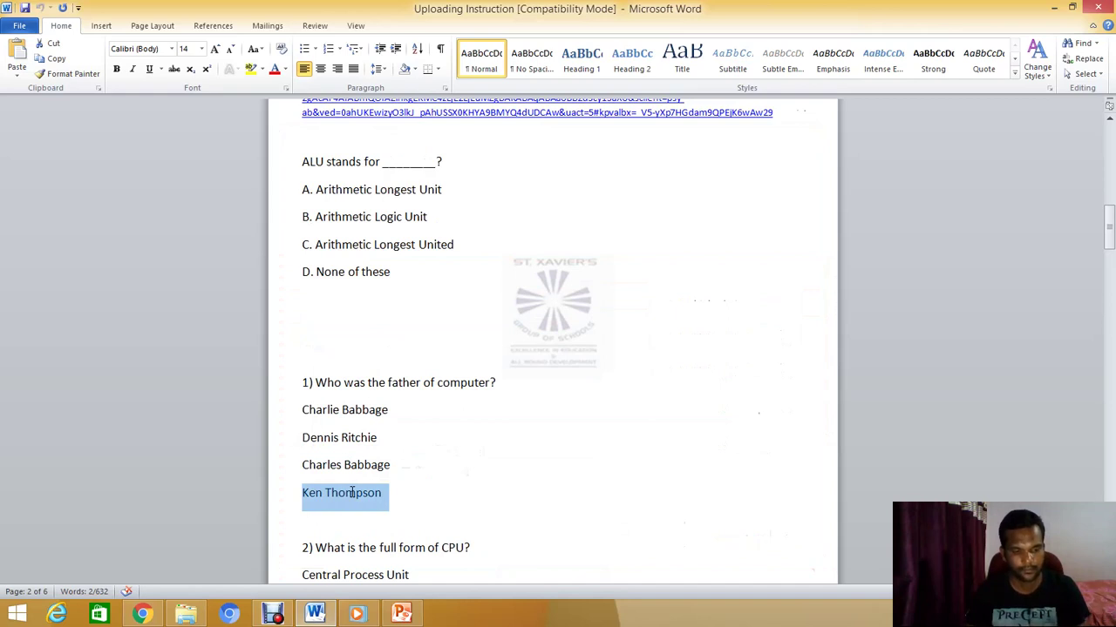
key(alt+Tab)
click(335, 446)
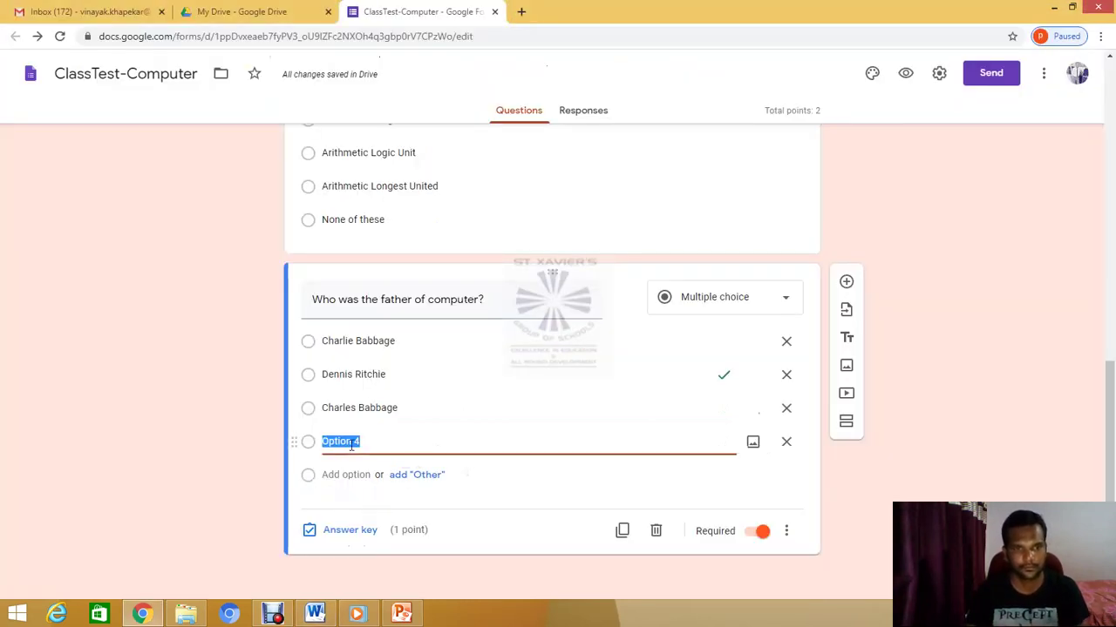
key(ctrl+v)
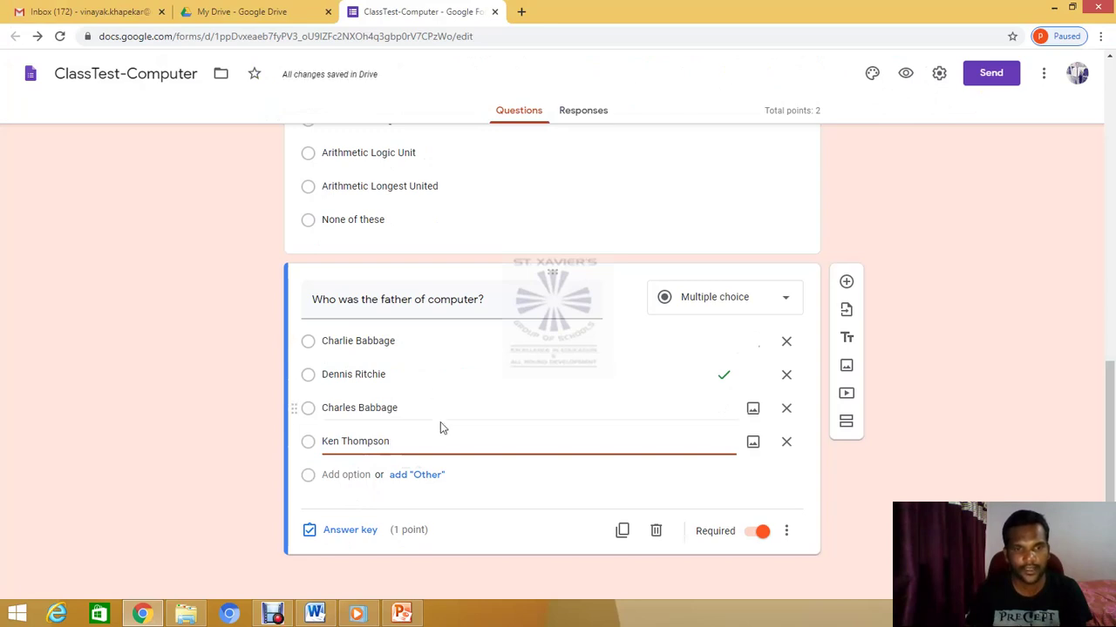
Change the father-of-computer answer key from Dennis Ritchie to Charles Babbage
scroll(466, 384, up, 2)
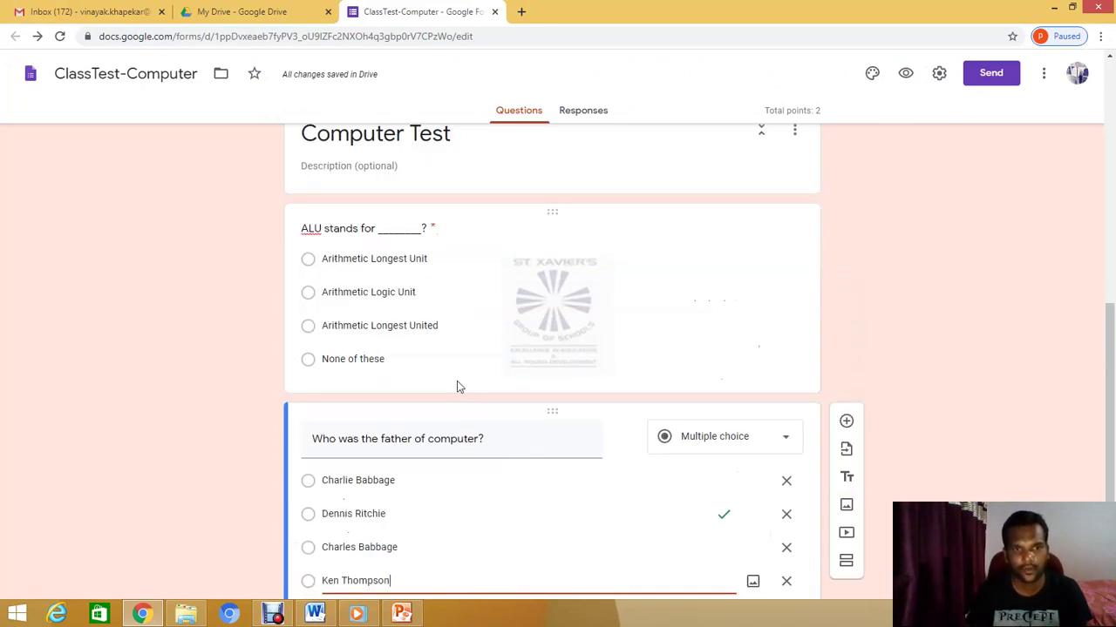
scroll(487, 391, down, 1)
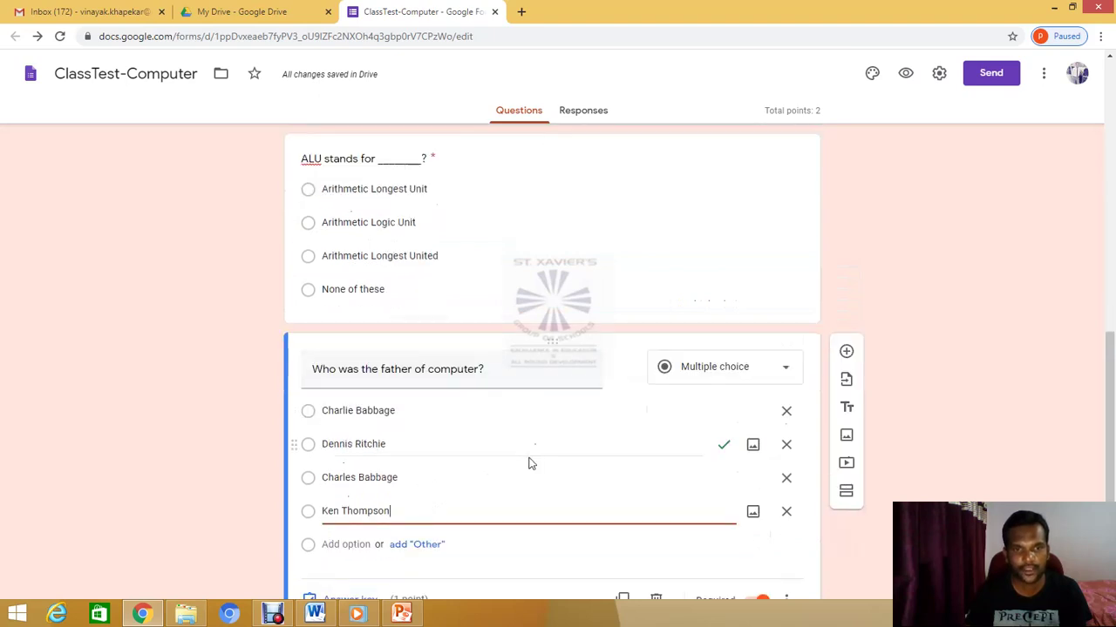
scroll(528, 463, down, 1)
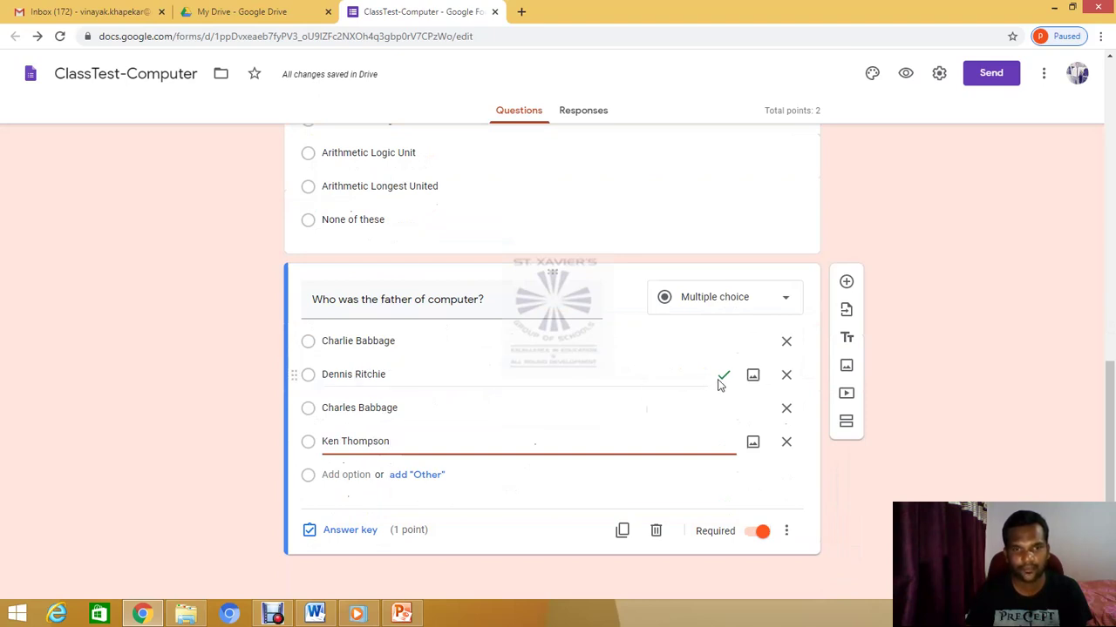
click(340, 533)
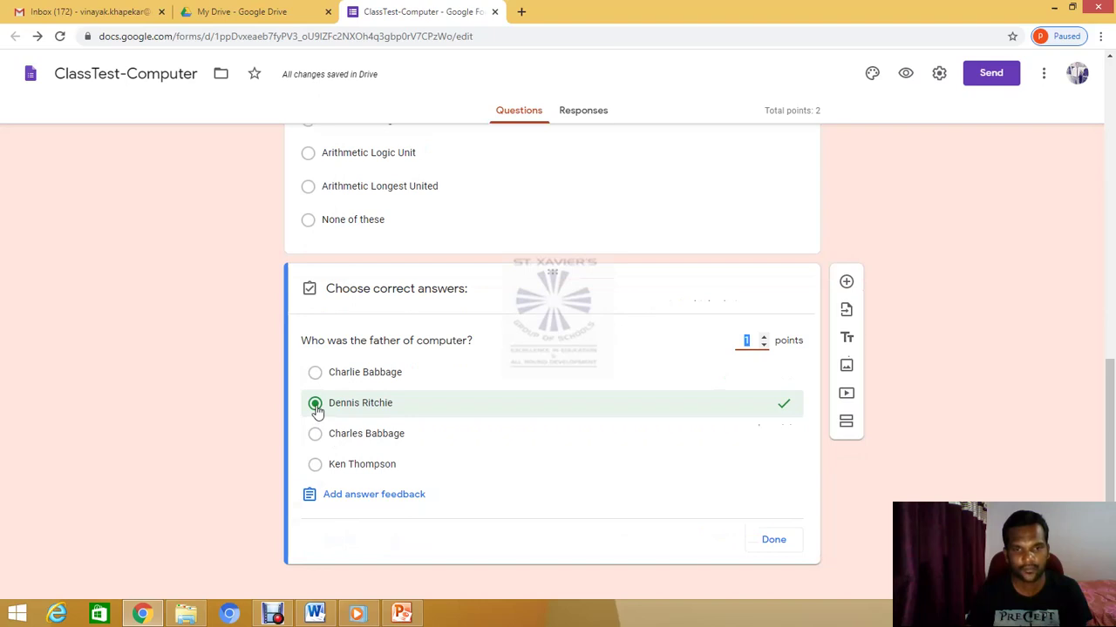
click(316, 406)
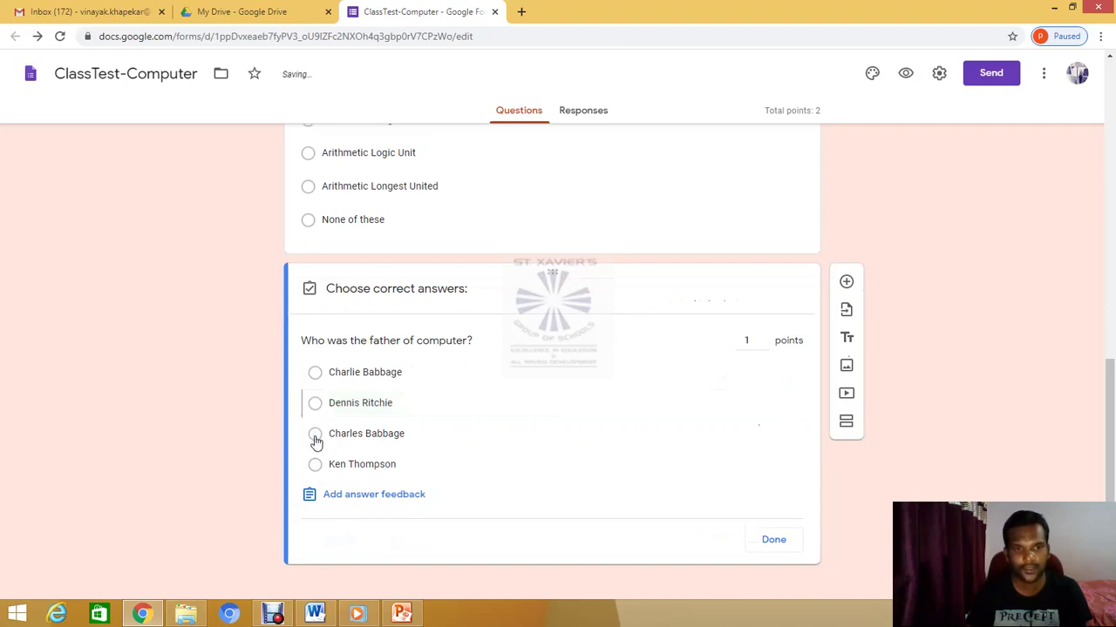
click(316, 435)
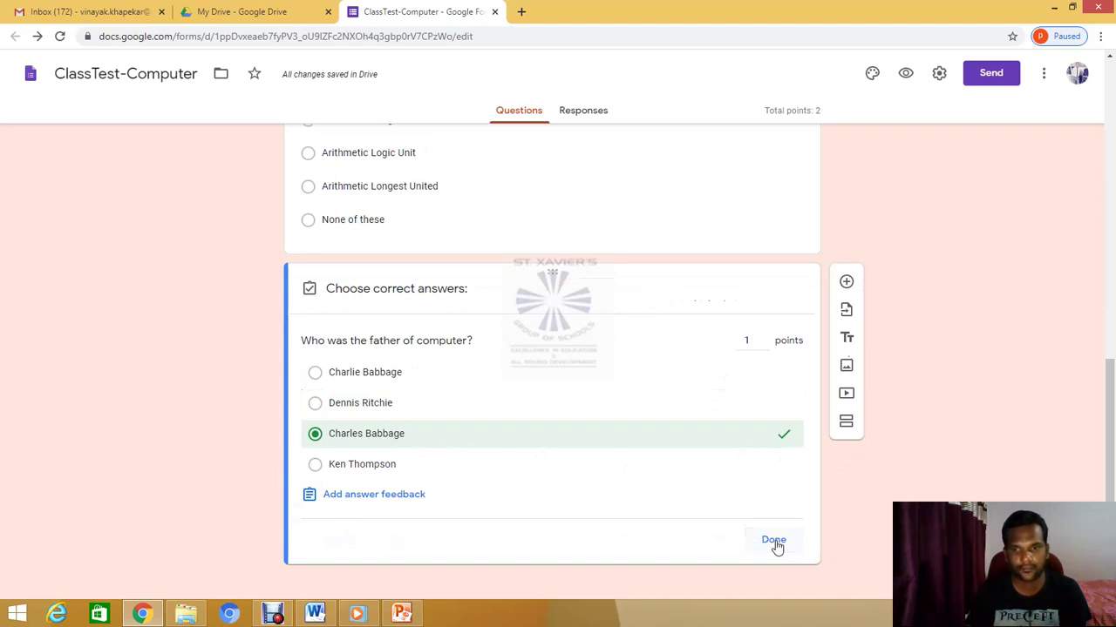
click(774, 540)
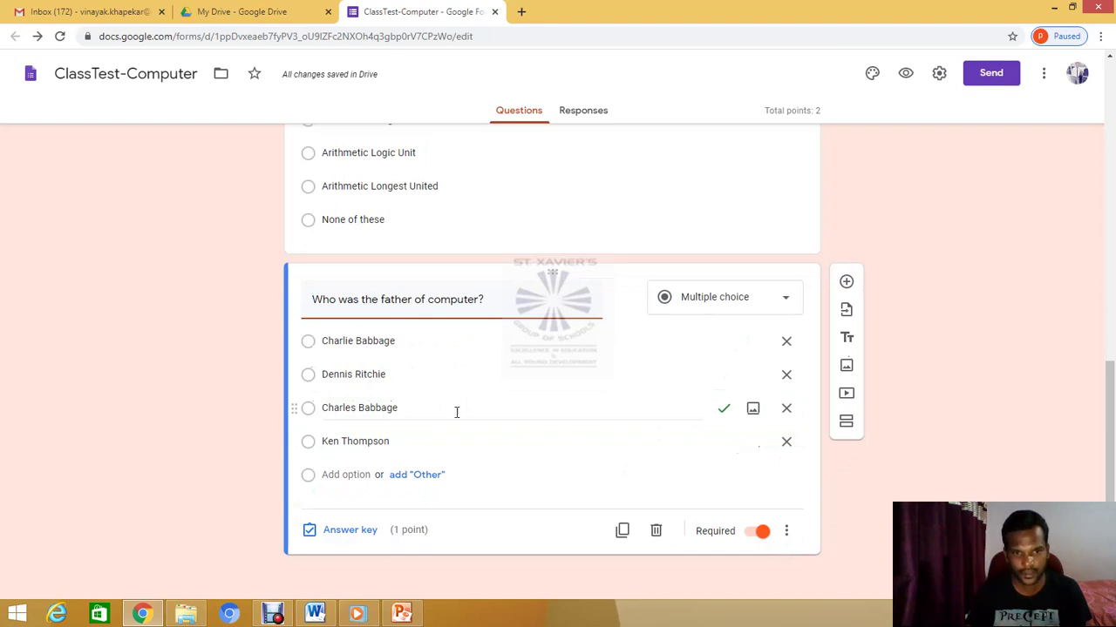
Duplicate the father-of-computer question and paste 'What is the full form of CPU?' as its title
scroll(605, 414, up, 1)
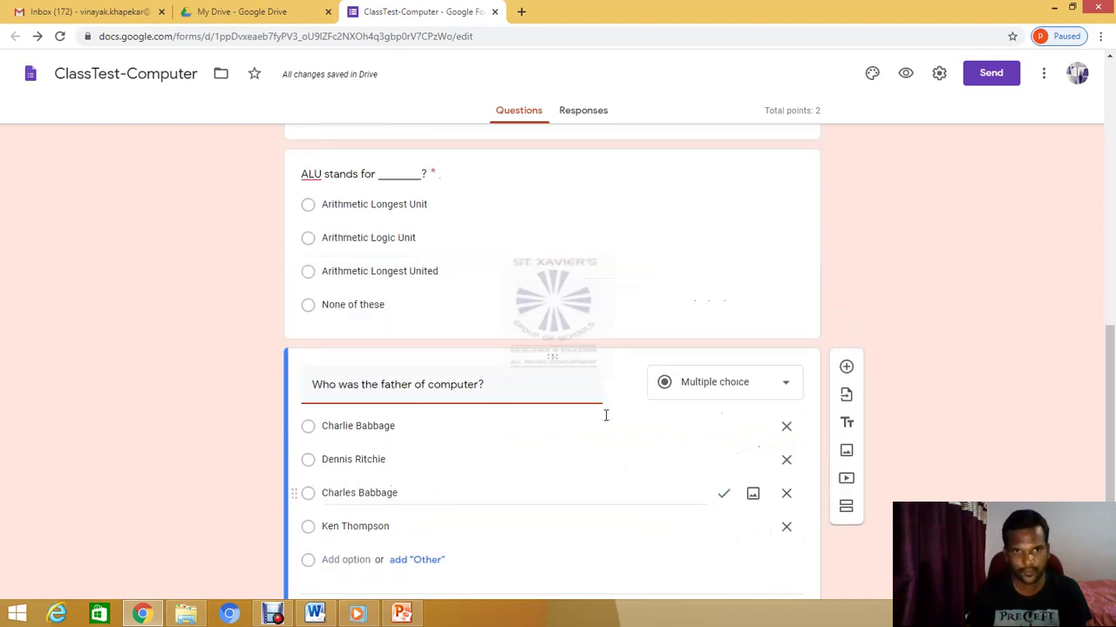
scroll(578, 407, up, 1)
scroll(583, 453, down, 2)
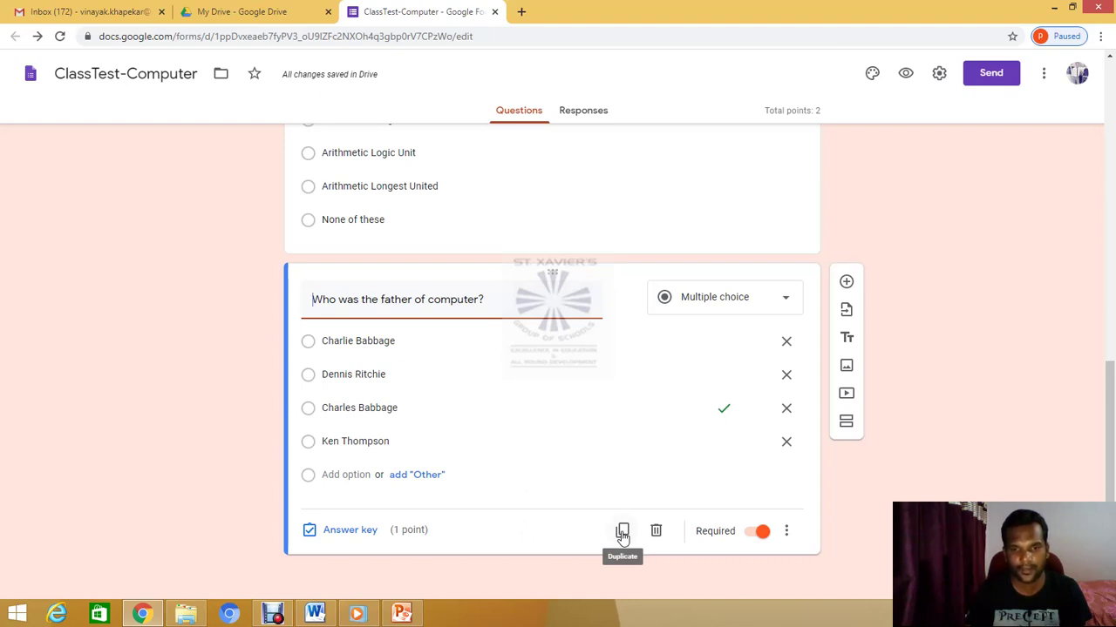
click(622, 531)
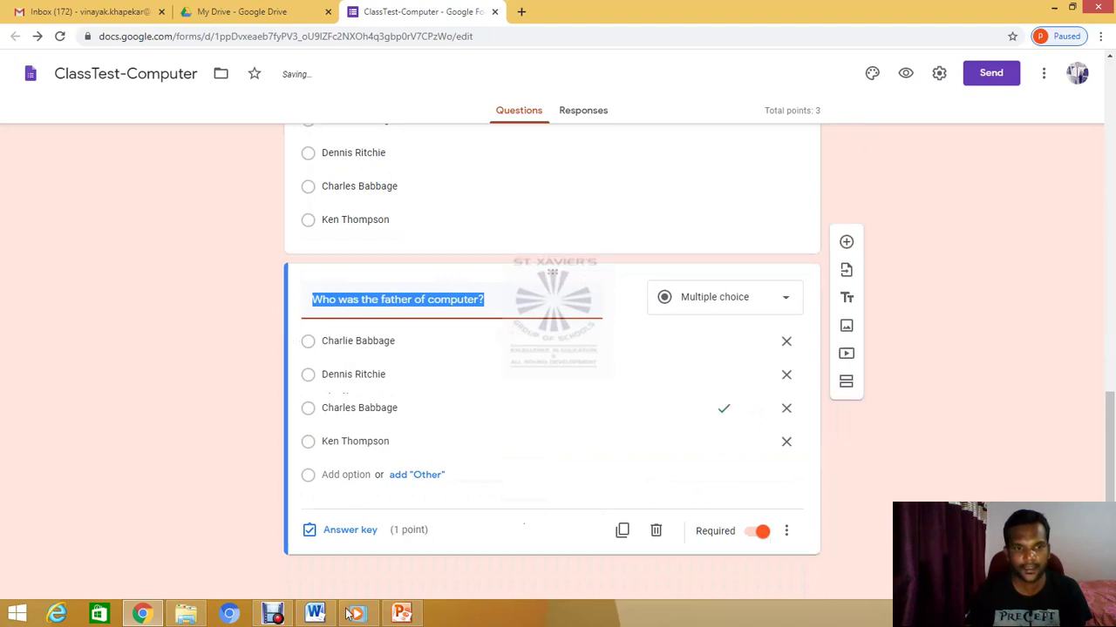
click(315, 615)
scroll(426, 493, down, 1)
scroll(427, 493, down, 3)
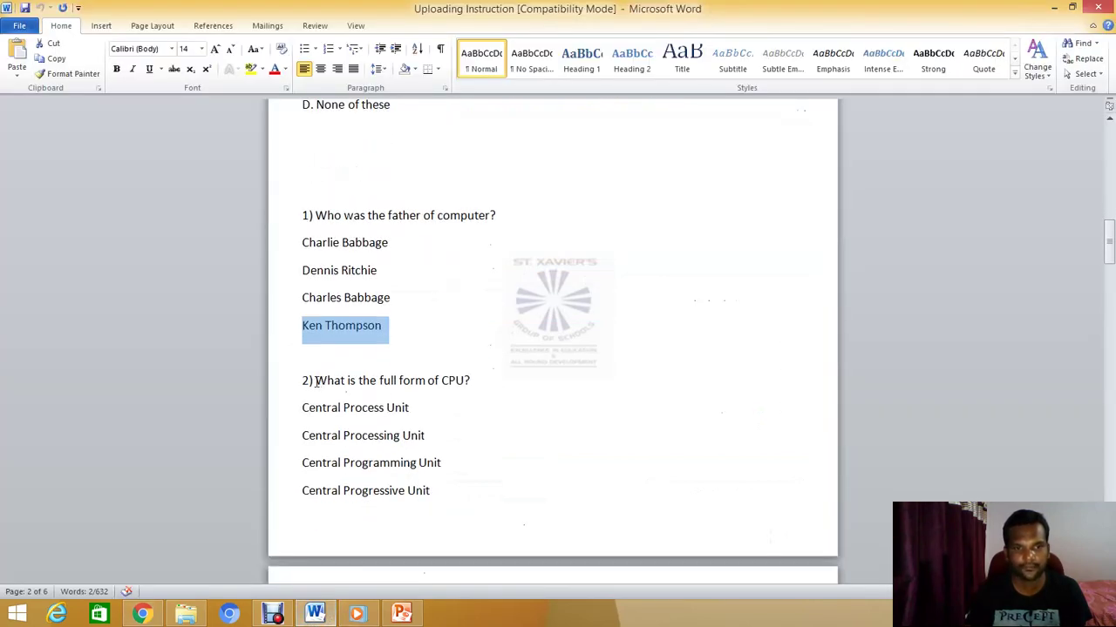
drag(316, 380, 471, 383)
key(ctrl+c)
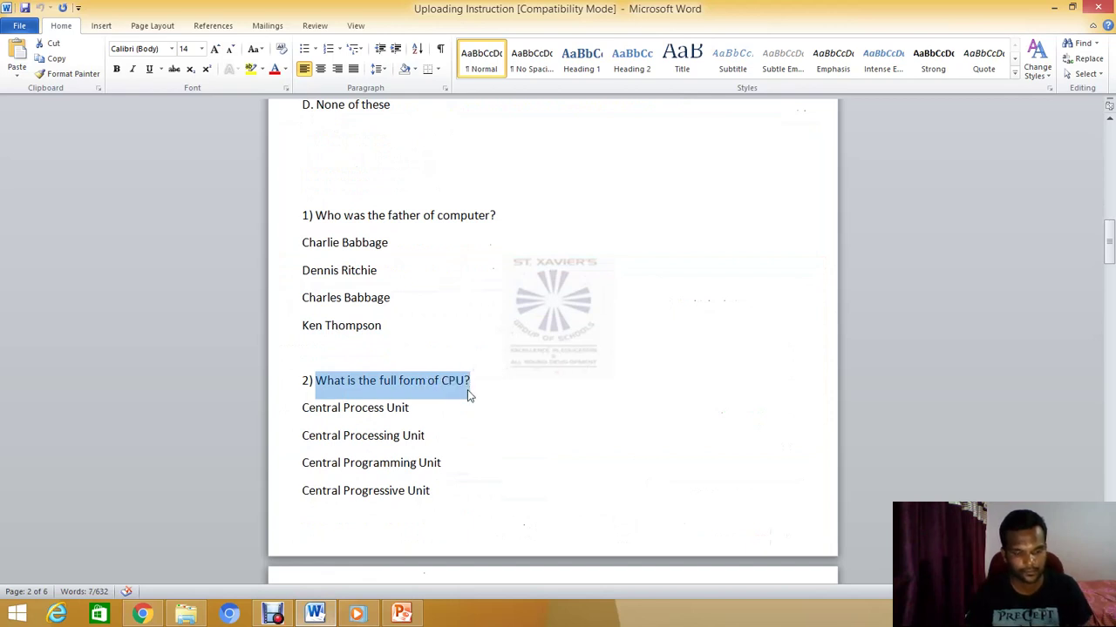
click(142, 614)
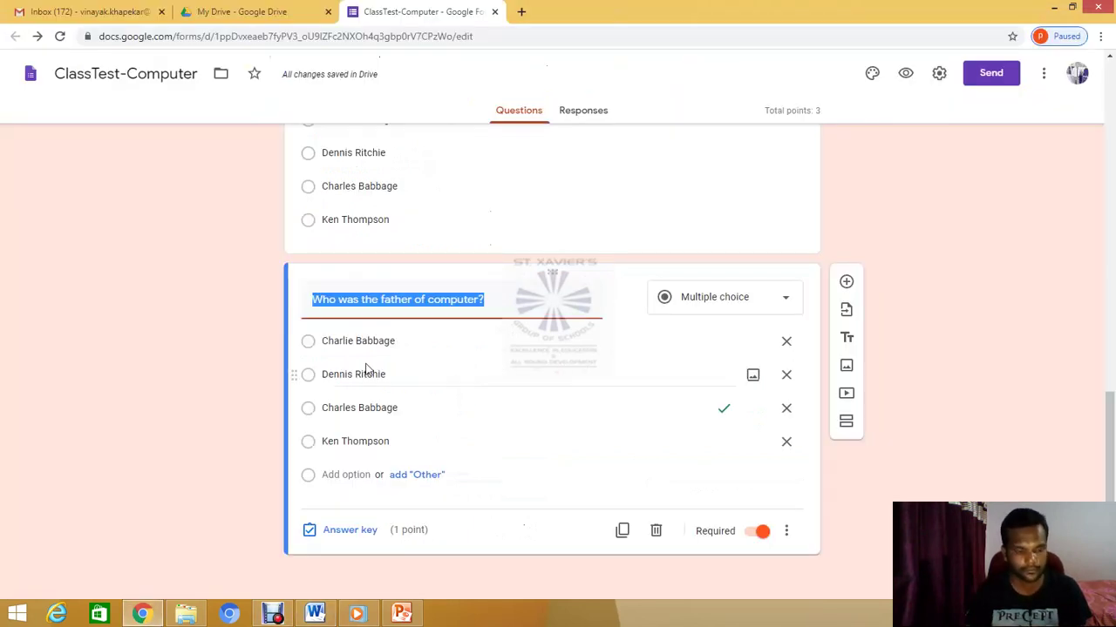
key(ctrl+v)
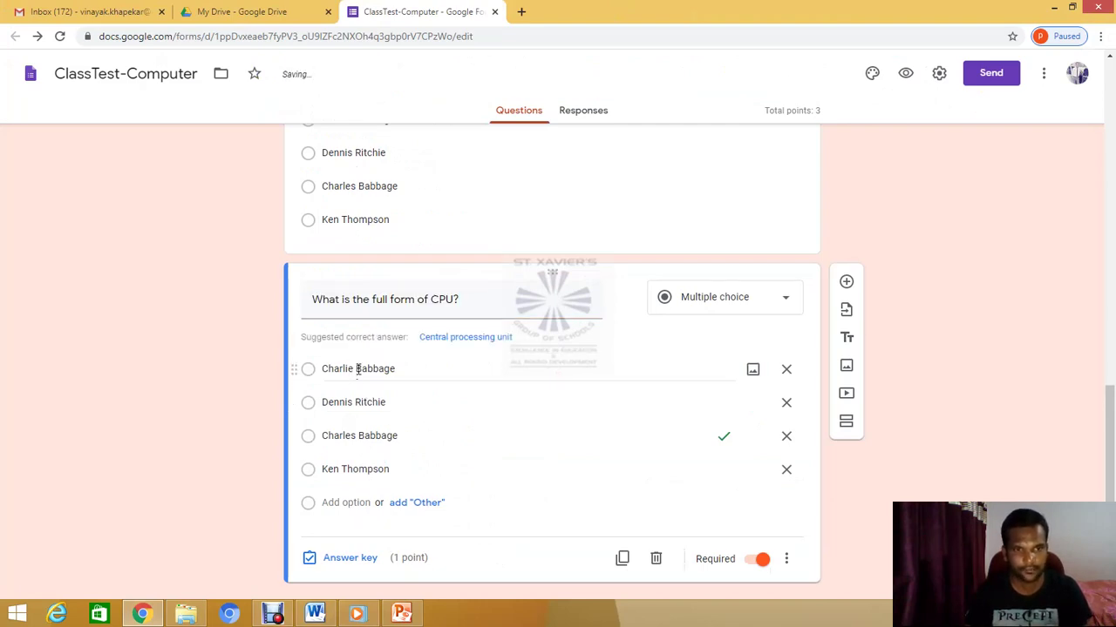
Replace the first option with 'Central Process Unit' copied from Word
click(326, 373)
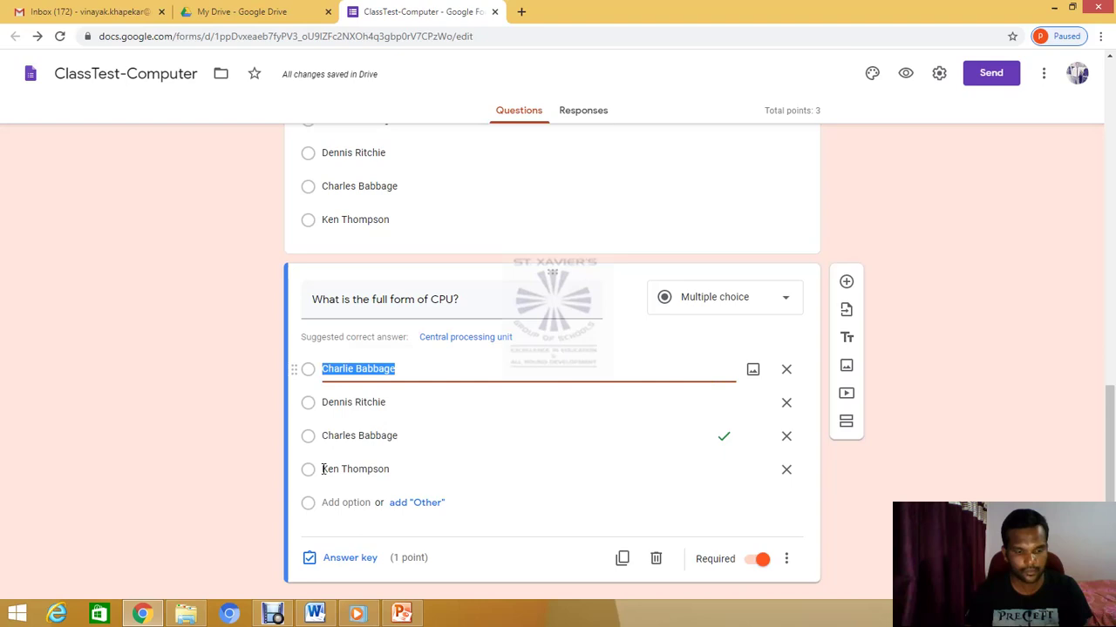
click(315, 614)
drag(303, 408, 408, 408)
key(ctrl+c)
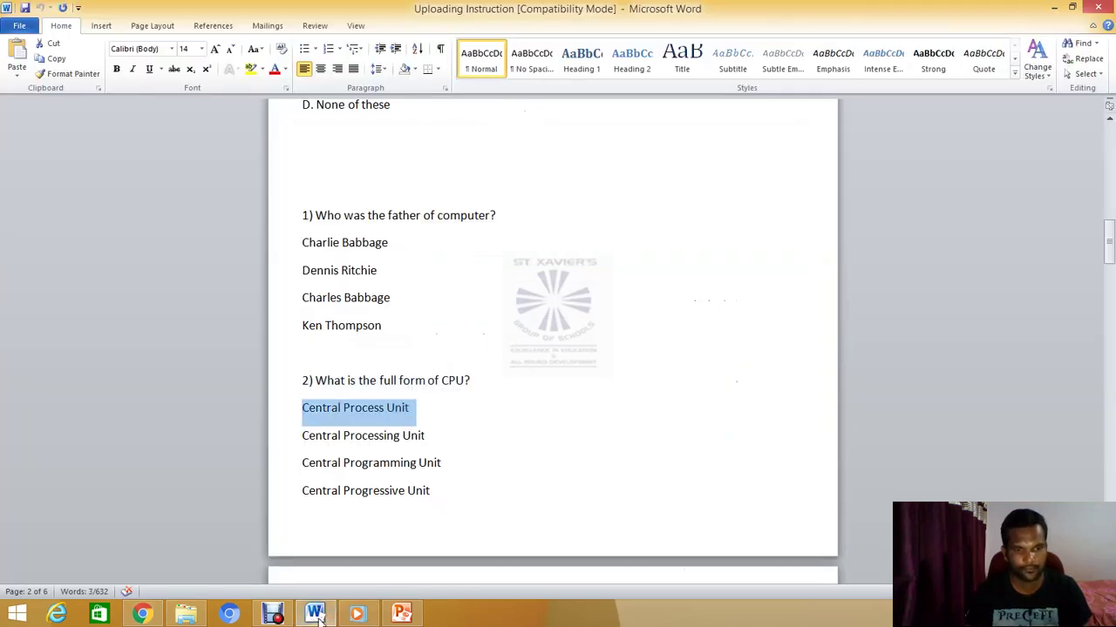
click(312, 469)
key(alt+Tab)
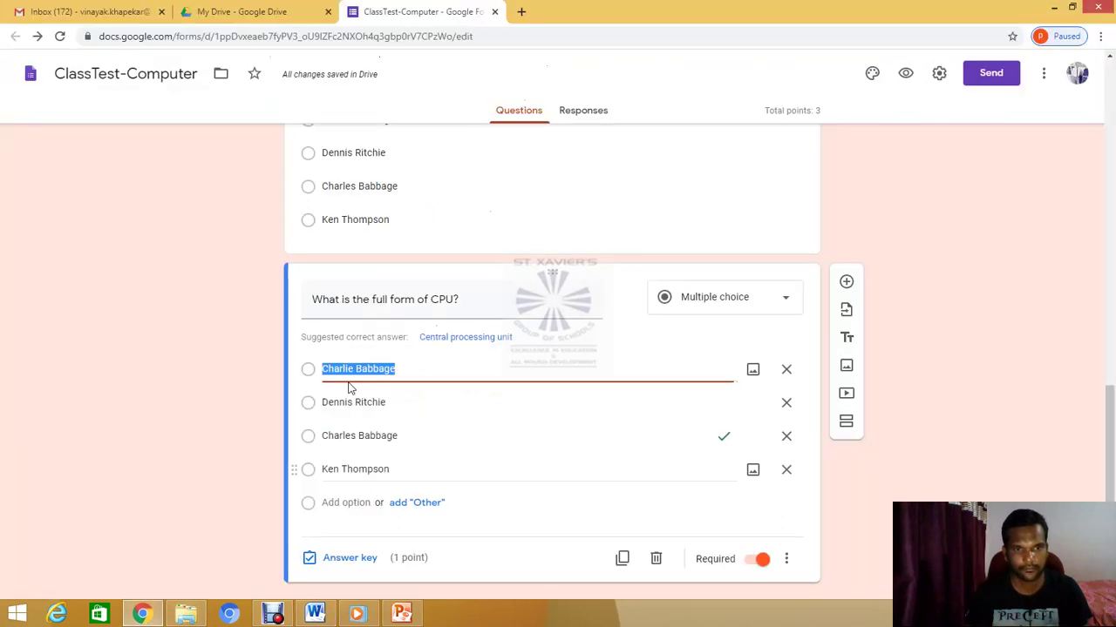
key(ctrl+v)
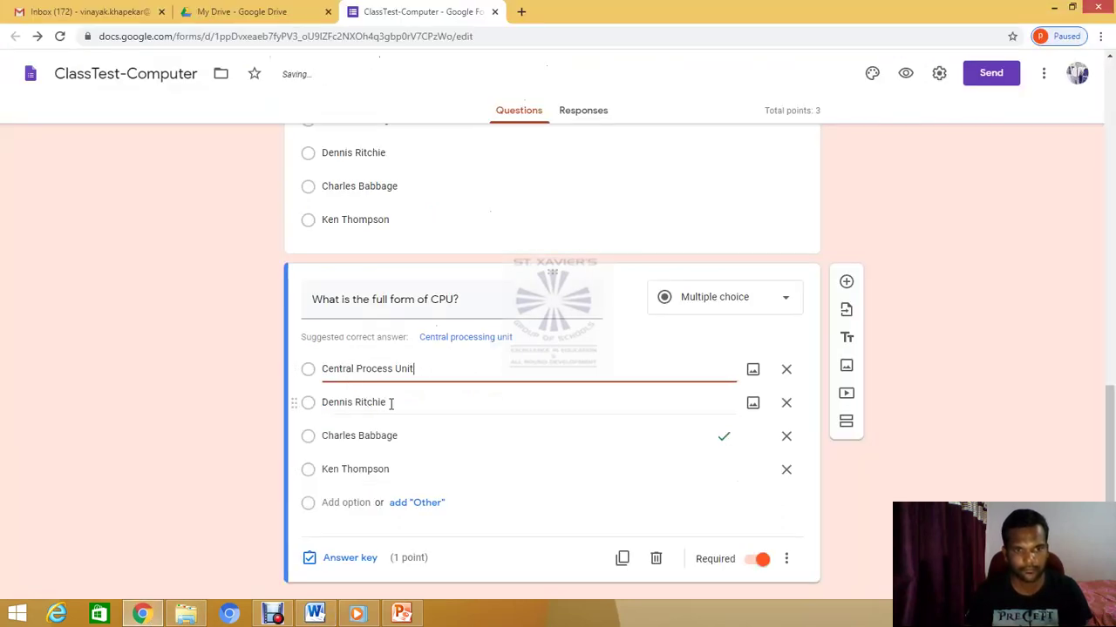
Replace Dennis Ritchie with 'Central Processing Unit' as the second option
click(329, 403)
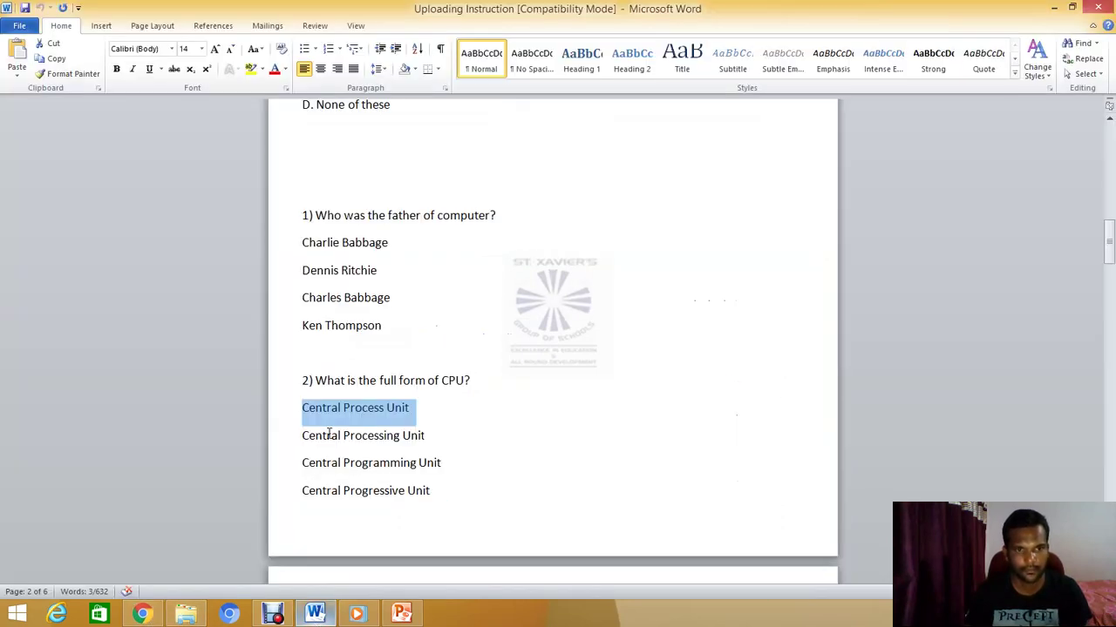
click(314, 614)
drag(302, 436, 428, 436)
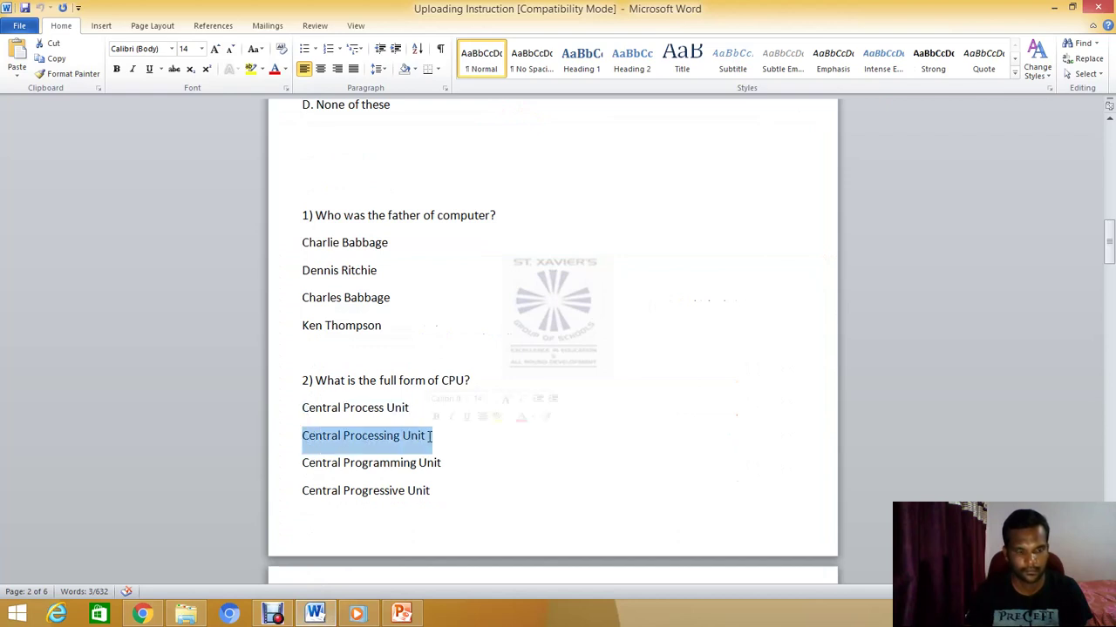
click(142, 614)
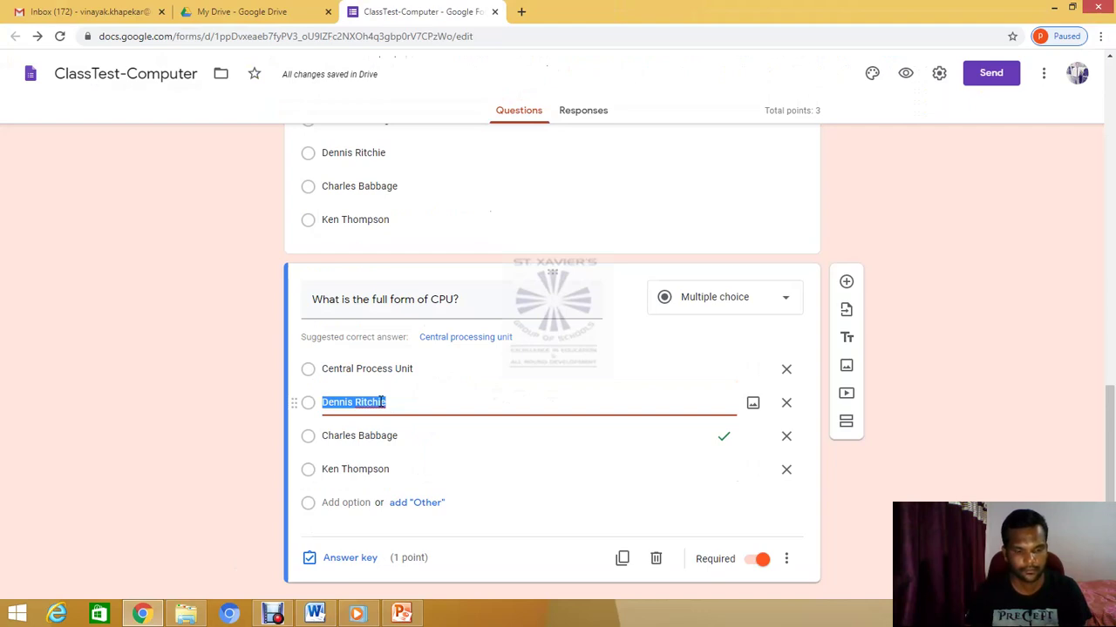
text(Central Processing Unit)
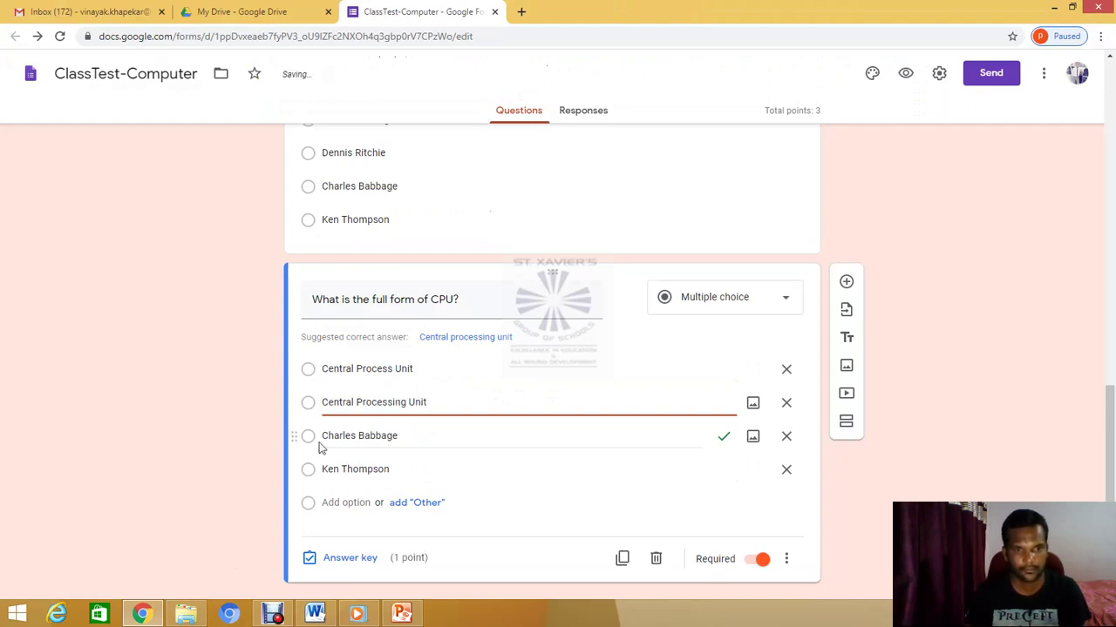
Replace Charles Babbage with 'Central Programming Unit' as the third option
click(320, 448)
click(315, 615)
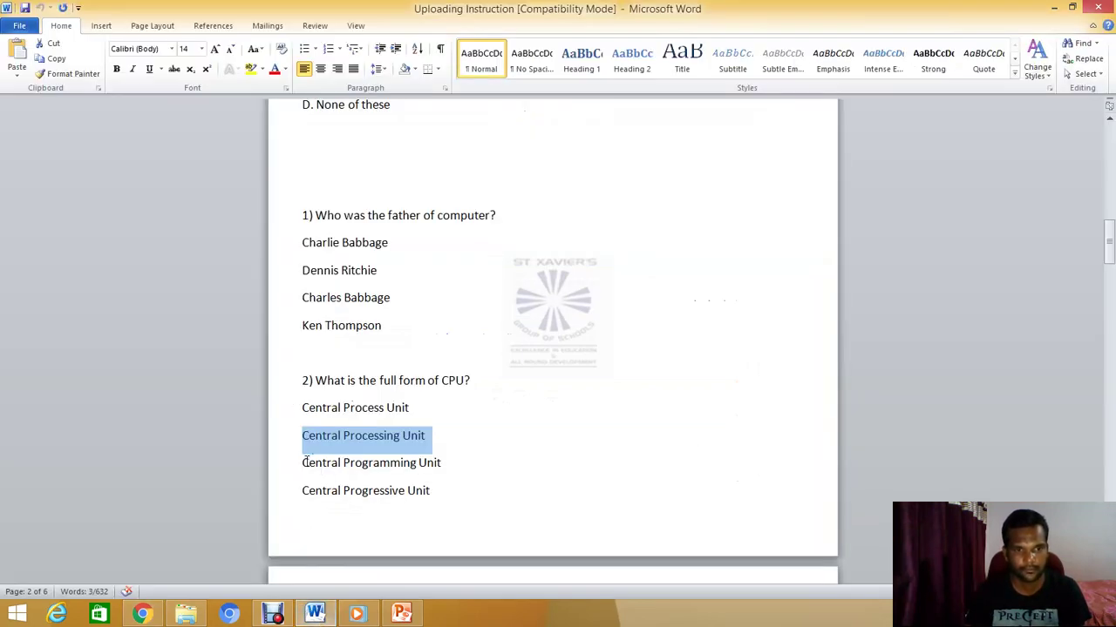
drag(303, 462, 446, 464)
key(ctrl+c)
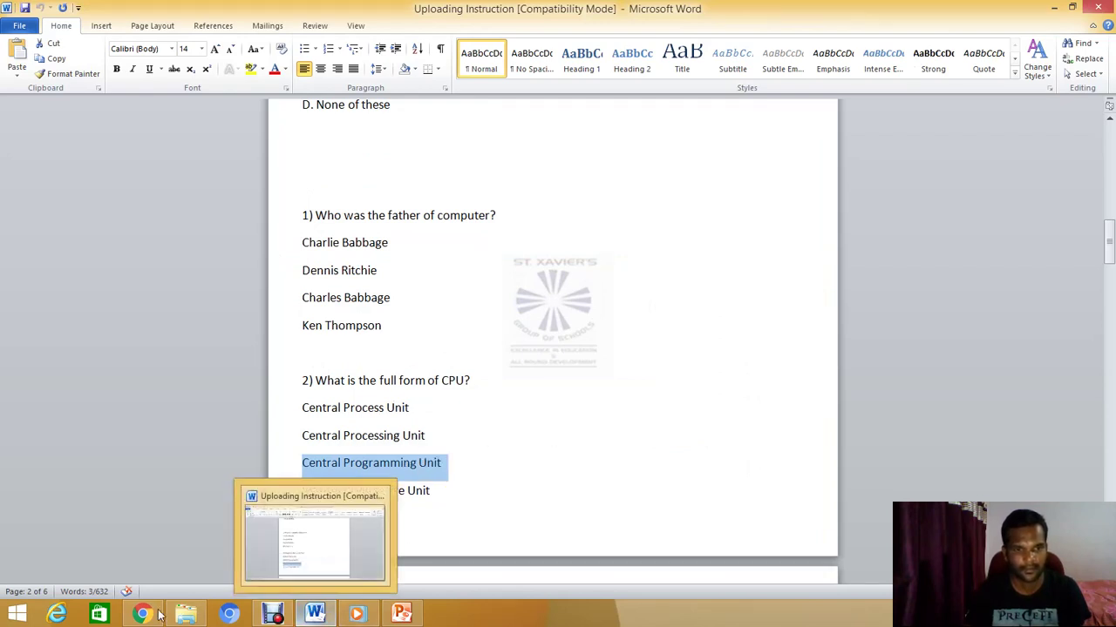
key(alt+Tab)
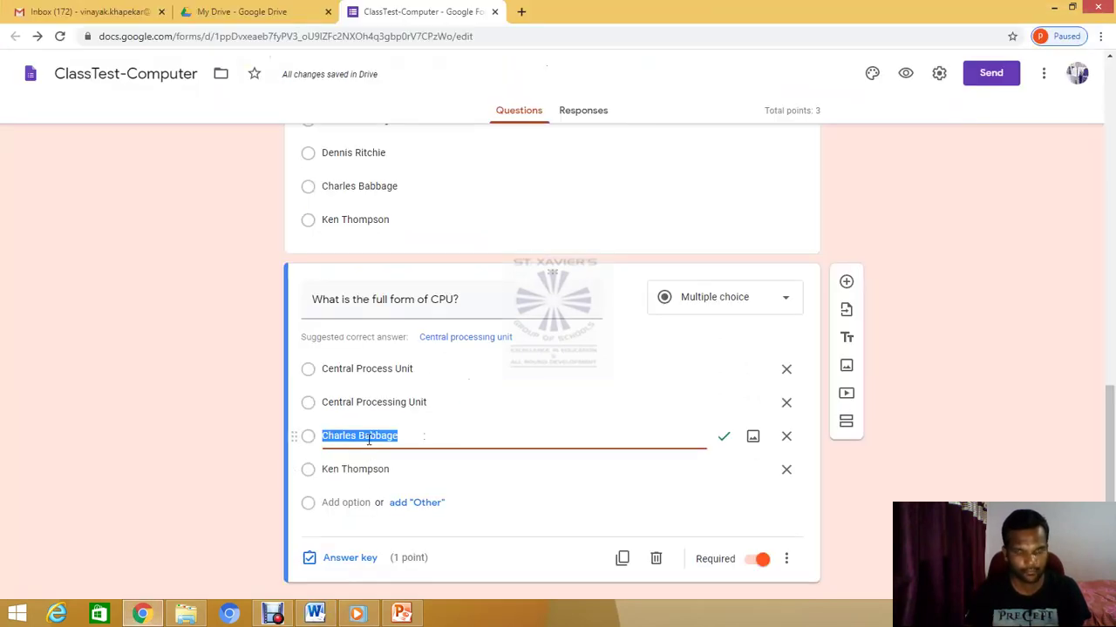
key(ctrl+v)
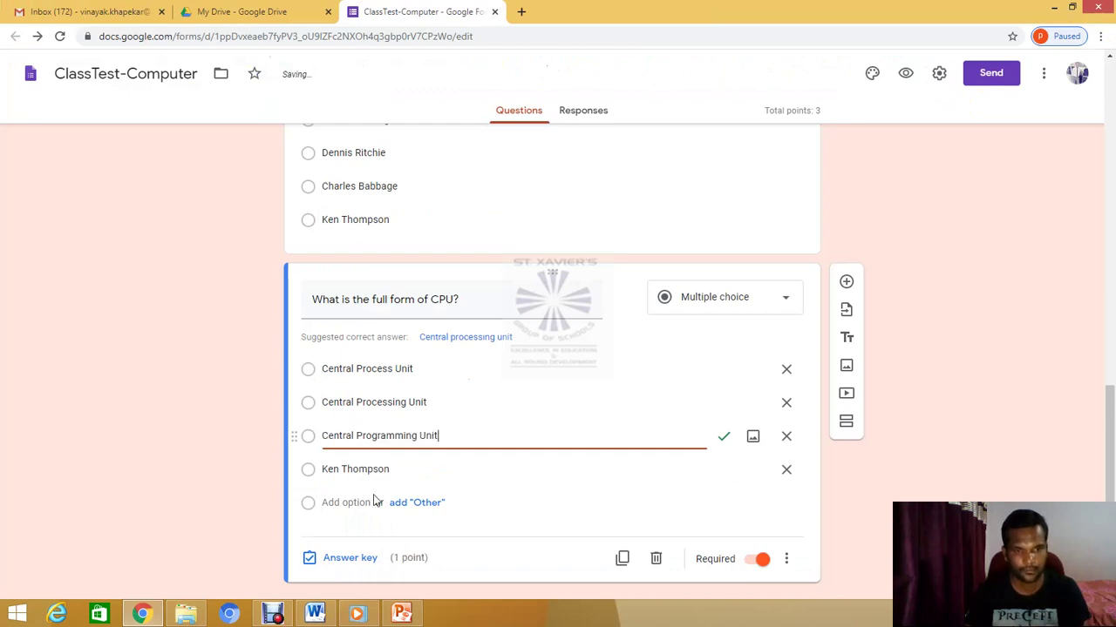
Replace Ken Thompson with 'Central Progressive Unit' as the fourth option
key(alt+Tab)
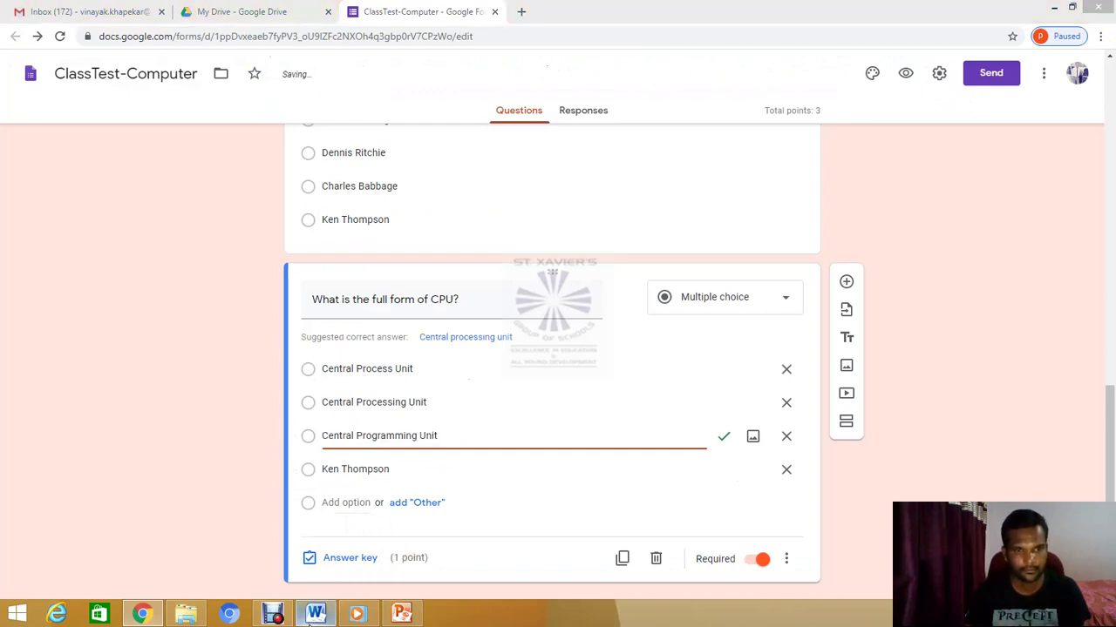
drag(303, 494, 429, 493)
key(ctrl+c)
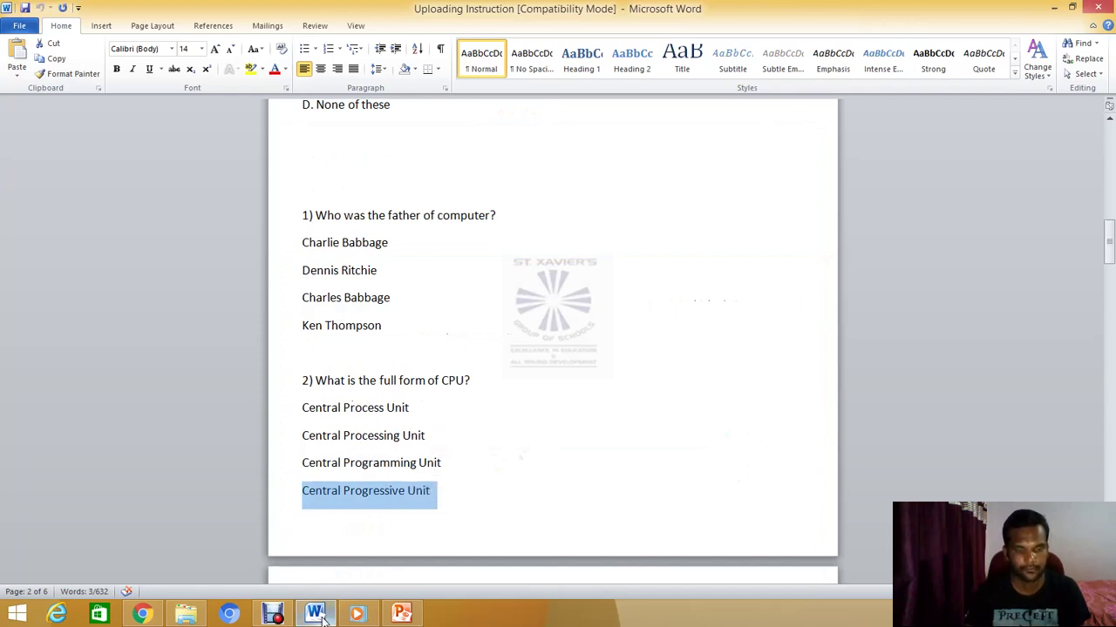
click(144, 616)
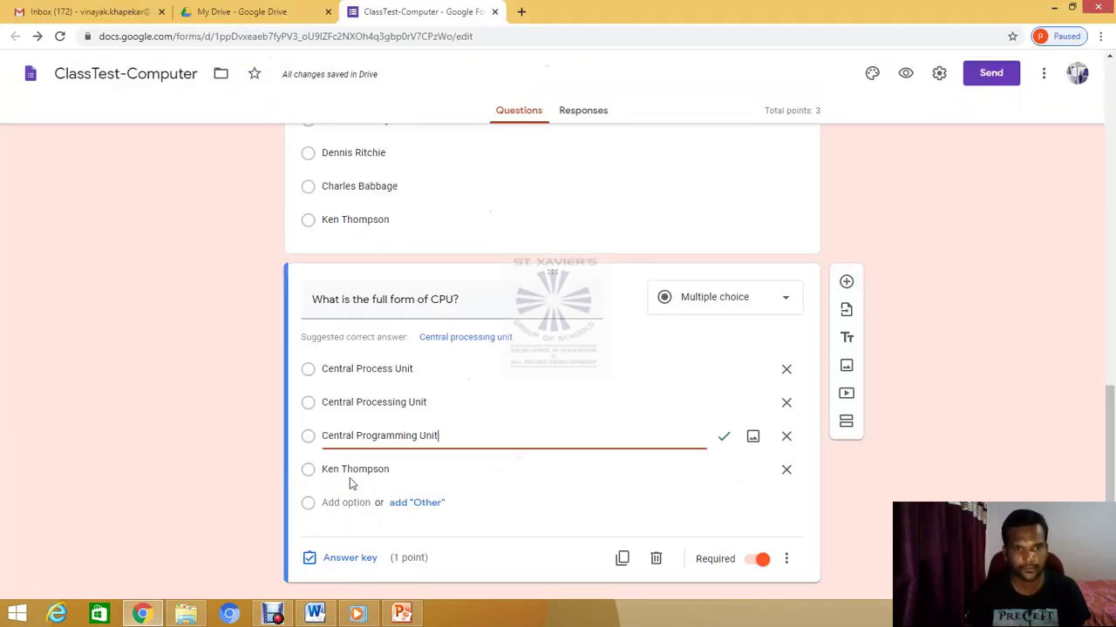
drag(322, 469, 393, 469)
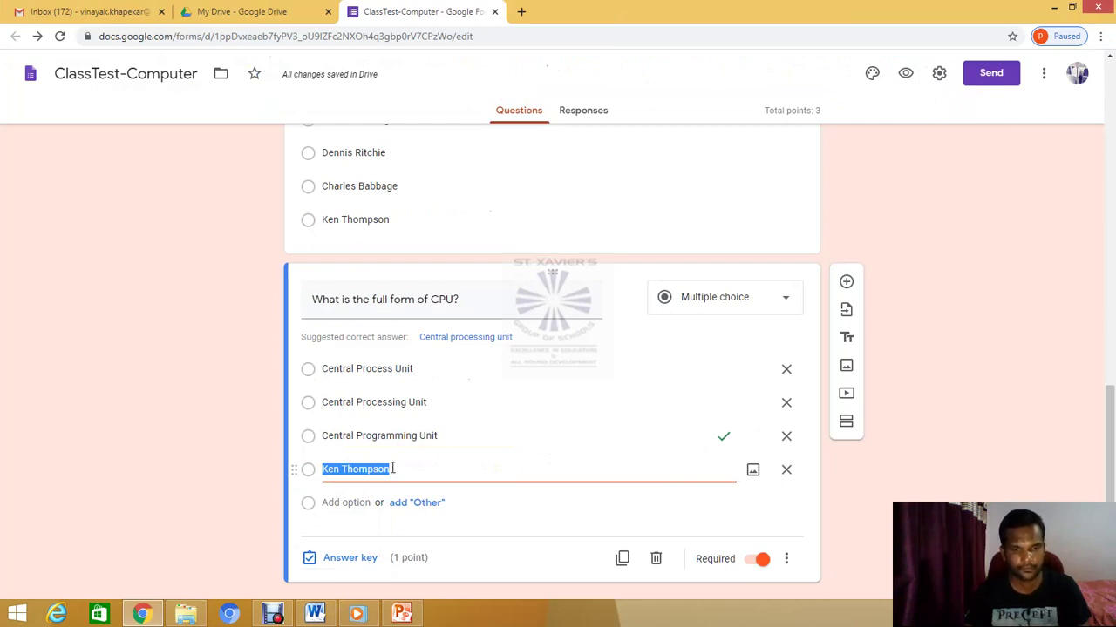
key(ctrl+v)
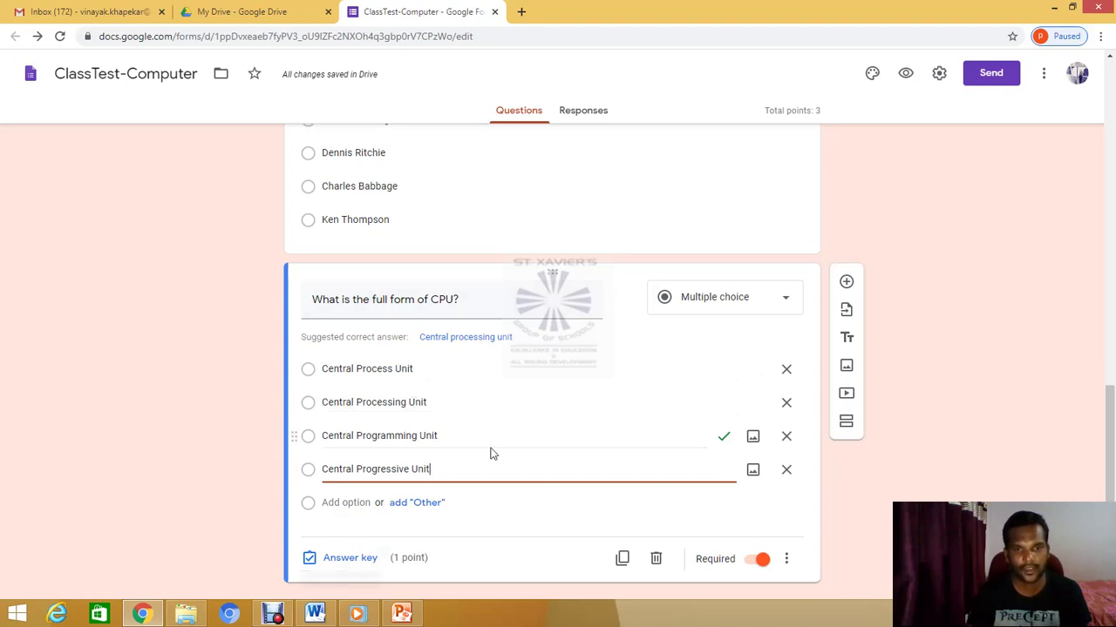
Key Central Processing Unit as the CPU question's only correct answer, then recheck the answer key
click(343, 558)
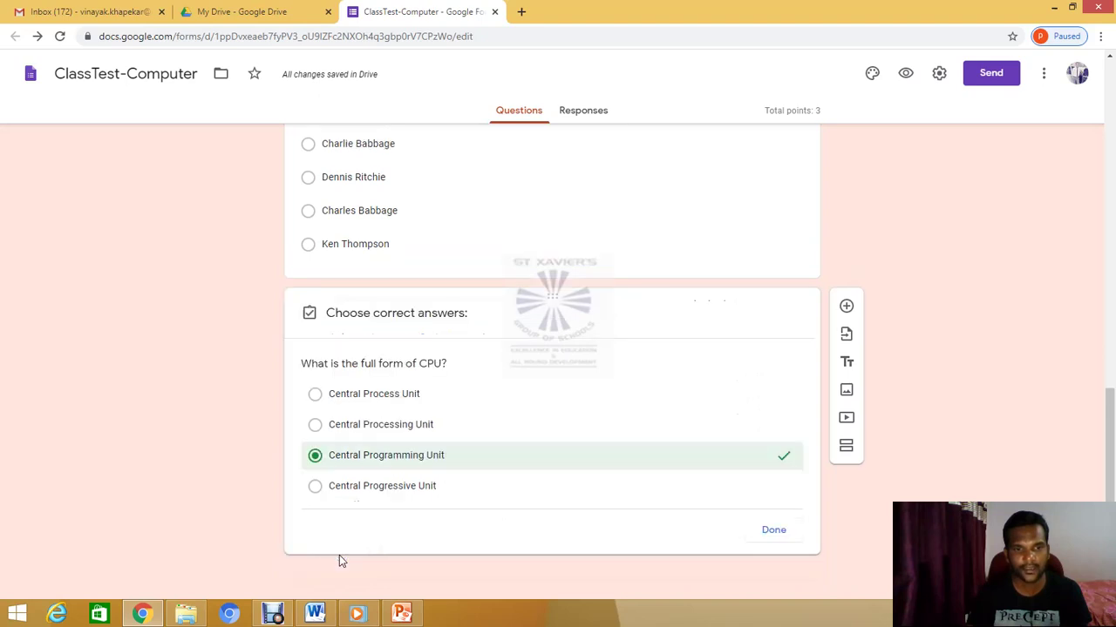
click(315, 463)
click(314, 436)
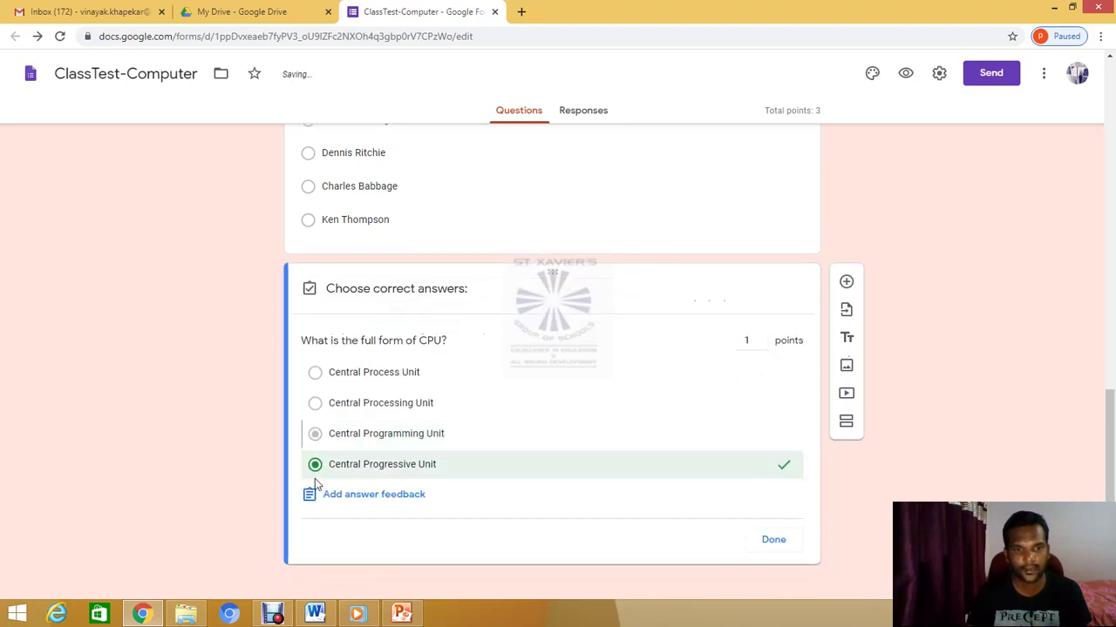
click(314, 463)
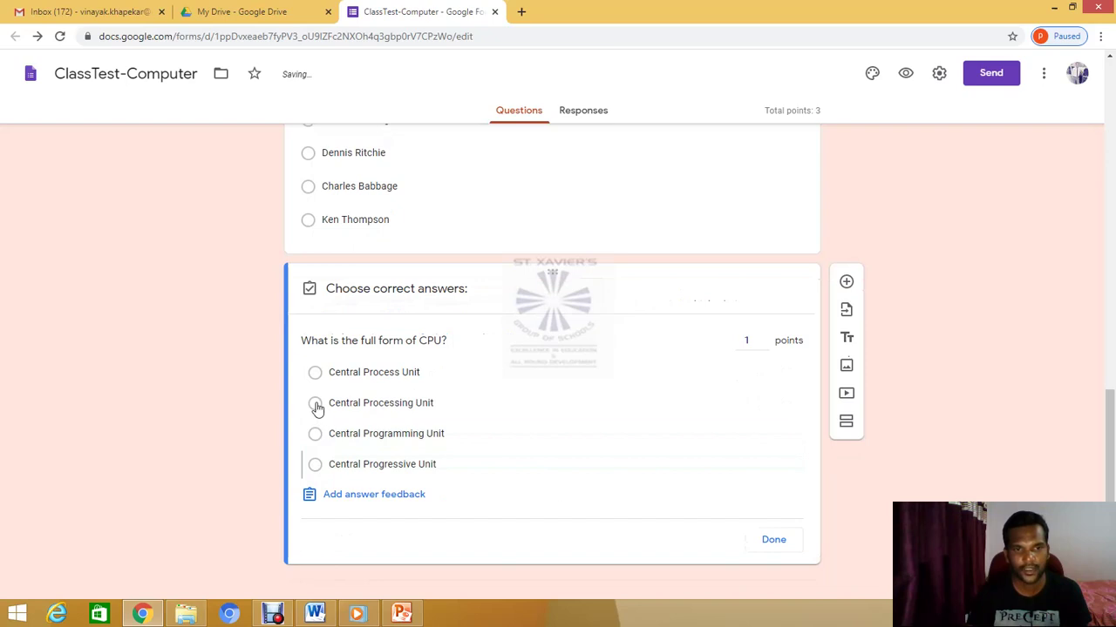
click(315, 403)
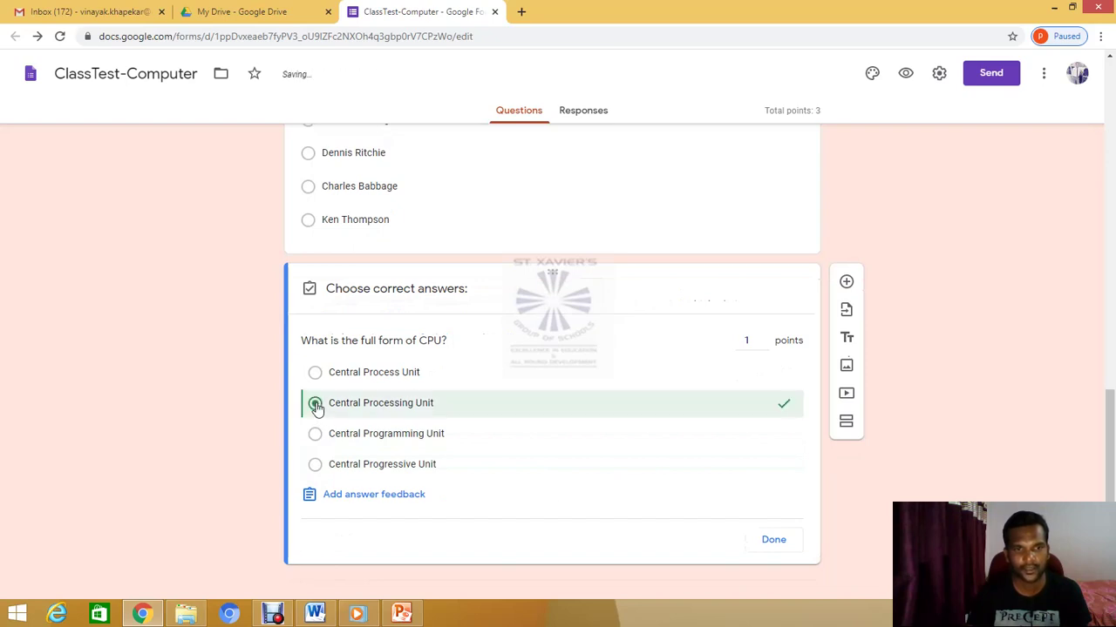
click(774, 542)
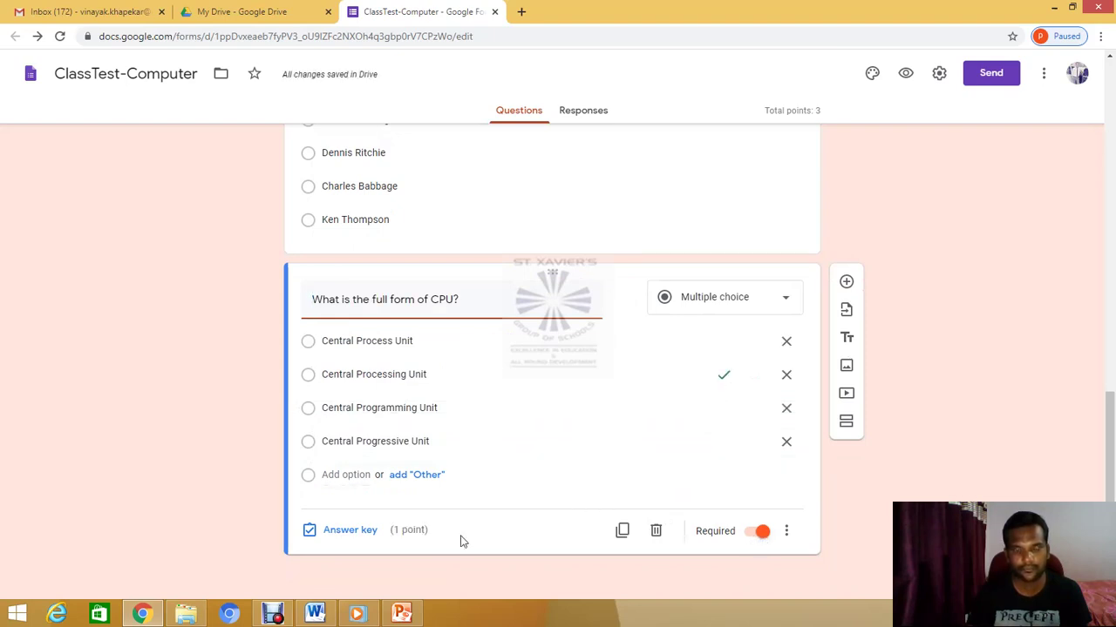
click(364, 537)
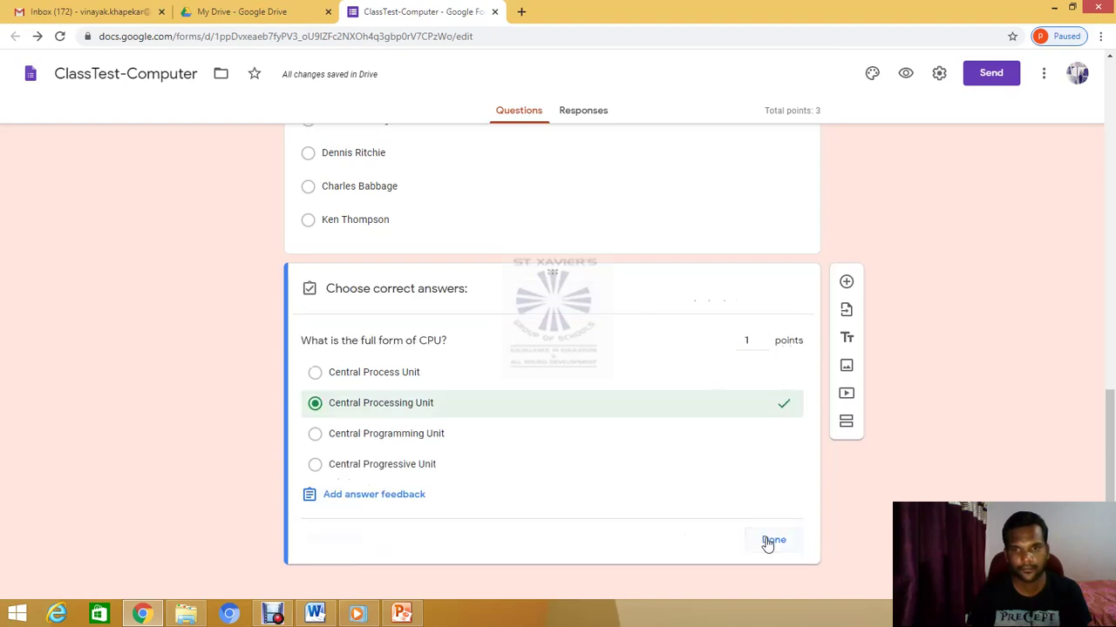
click(767, 542)
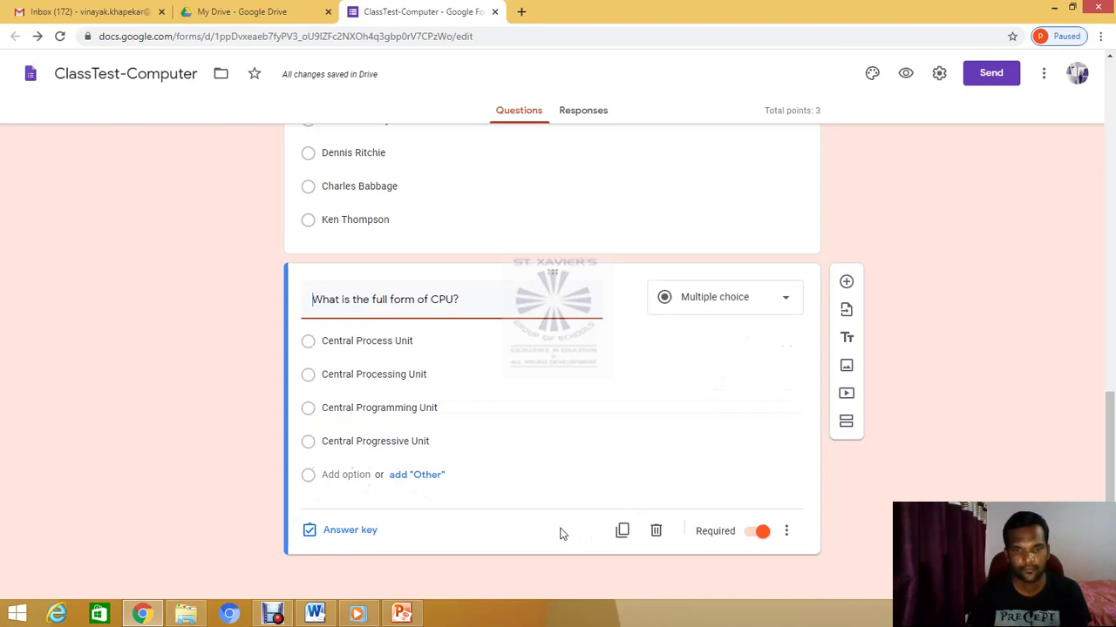
Duplicate the CPU question and paste 'What is the full form of CU?' as the copy's title
scroll(536, 523, up, 6)
scroll(536, 523, down, 1)
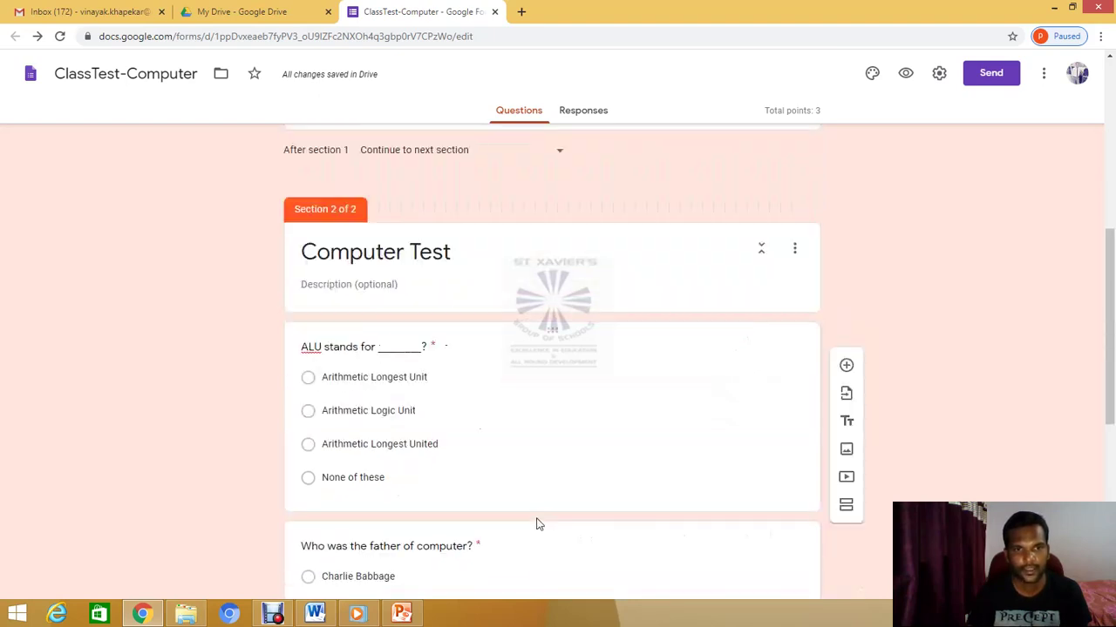
scroll(536, 523, down, 5)
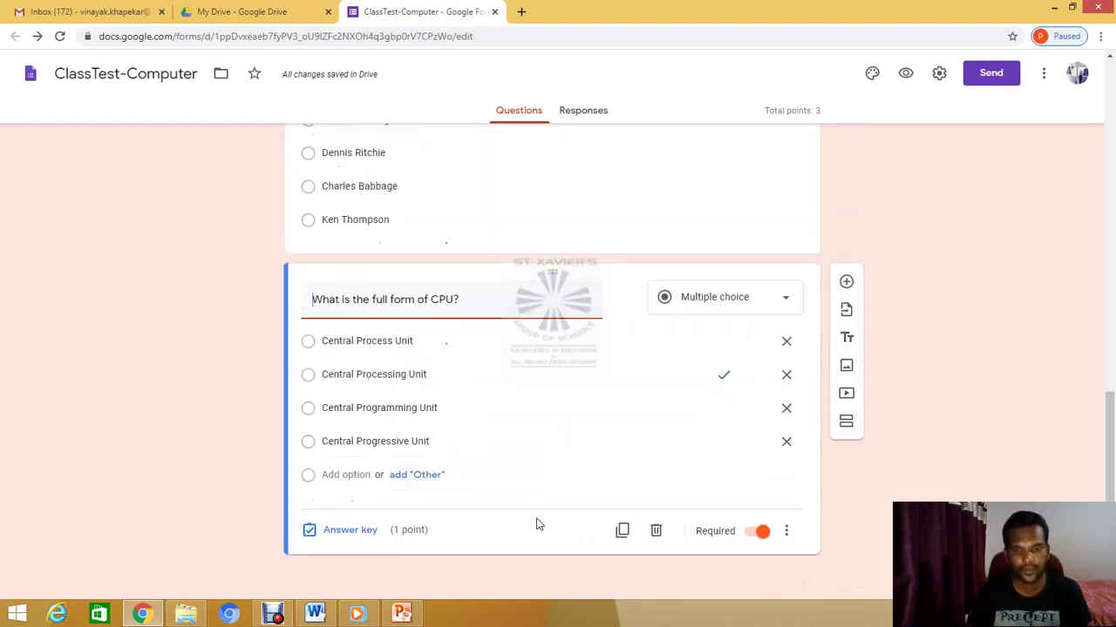
click(622, 533)
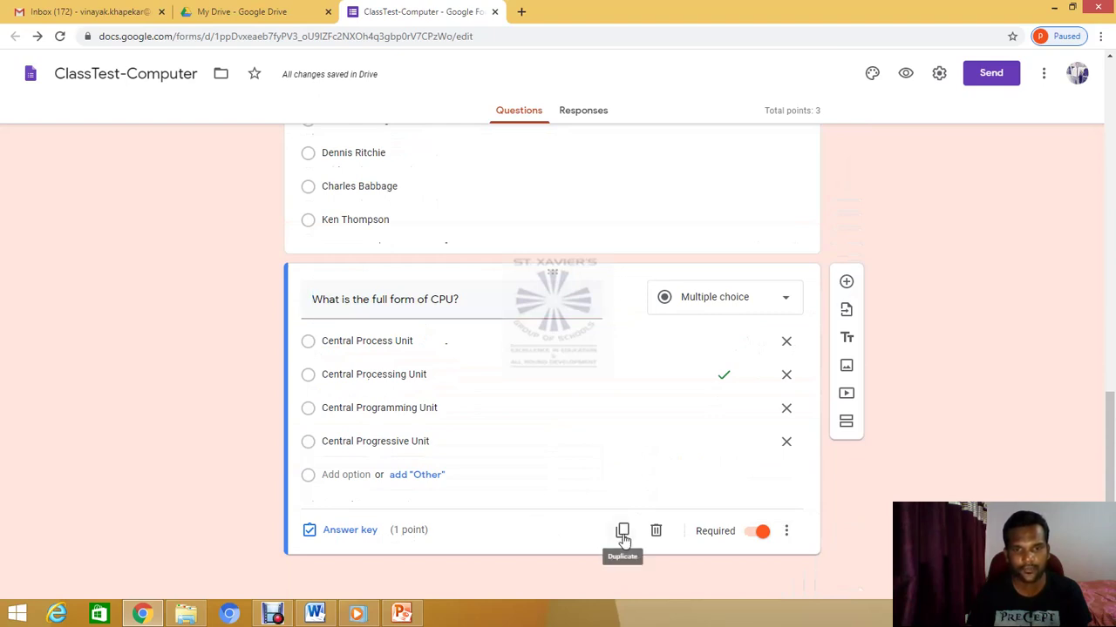
click(622, 534)
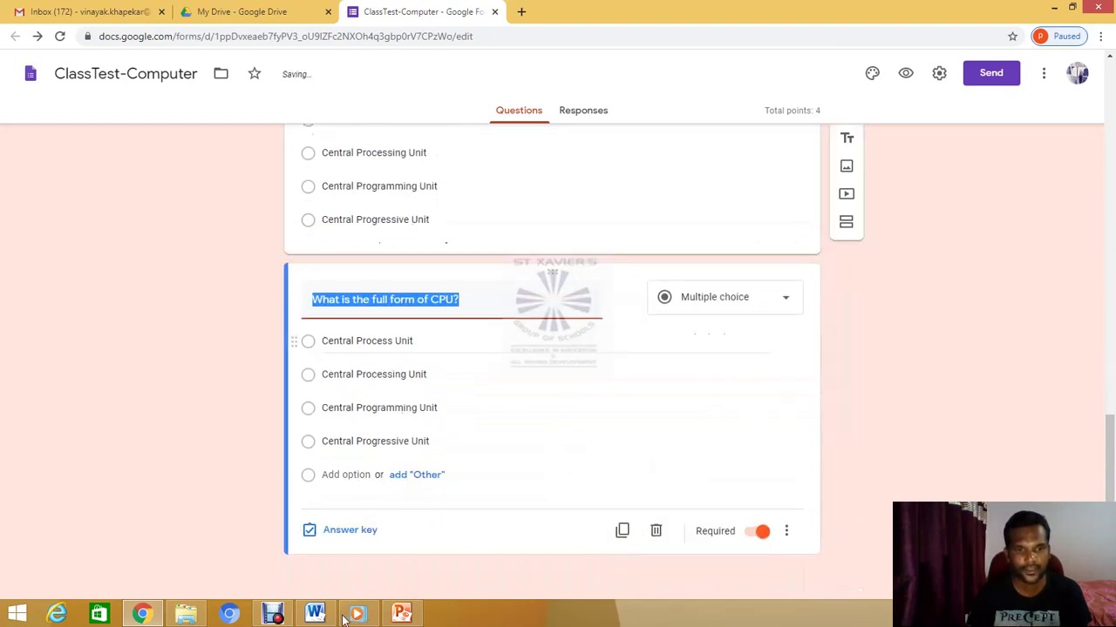
click(315, 614)
scroll(590, 454, down, 5)
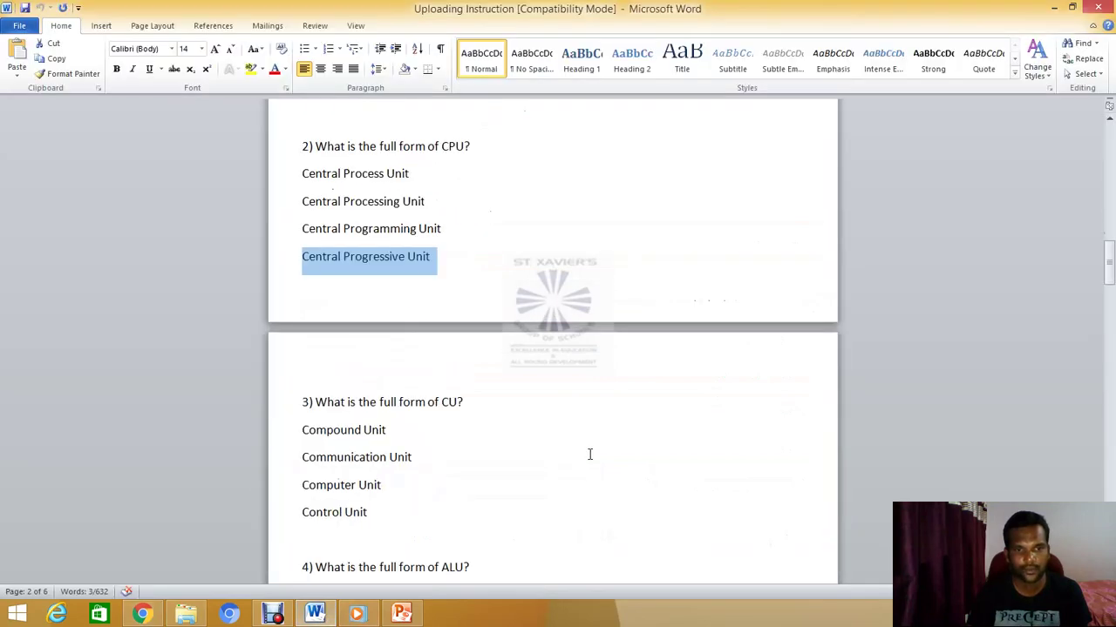
scroll(589, 454, down, 2)
drag(315, 303, 464, 302)
key(ctrl+c)
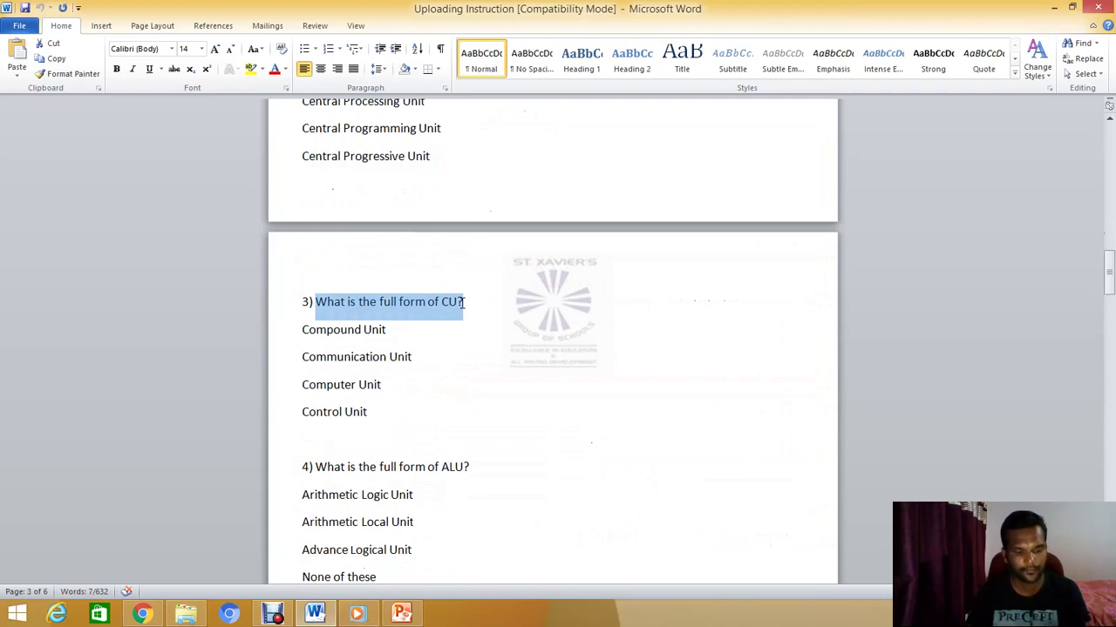
click(314, 614)
triple_click(407, 312)
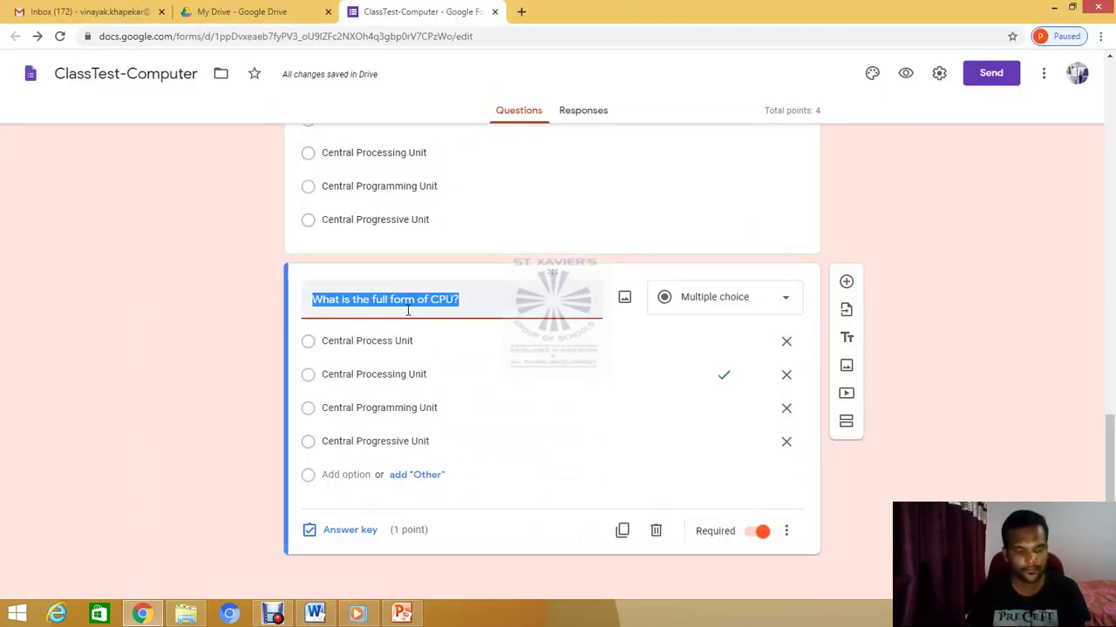
key(ctrl+v)
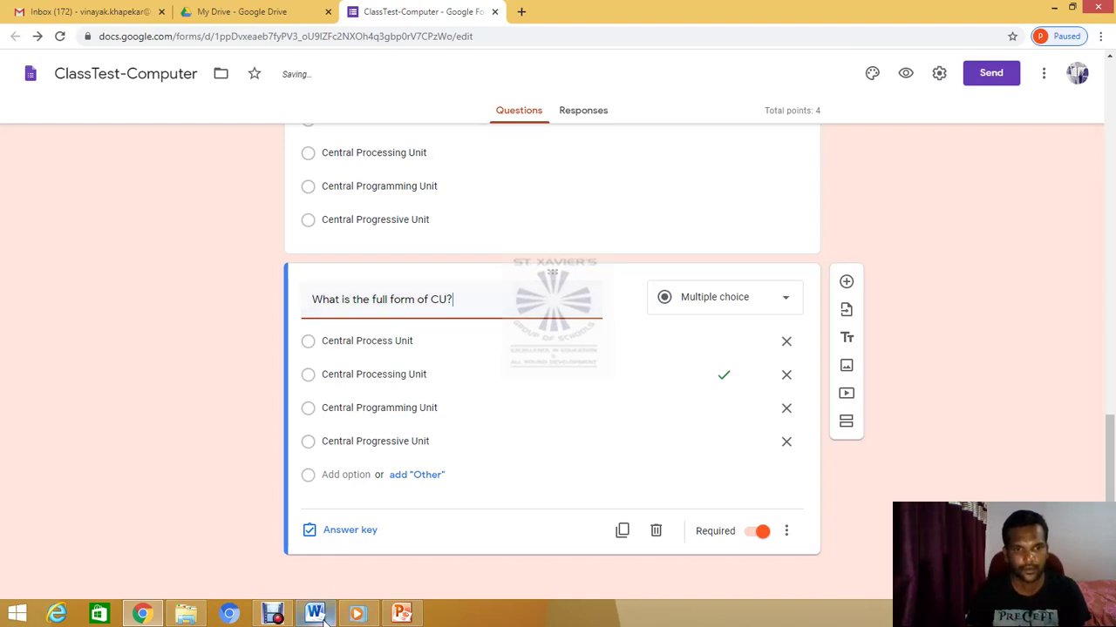
Copy 'Compound Unit' from the Word sheet and select the copy's first option for replacement
triple_click(383, 341)
click(314, 614)
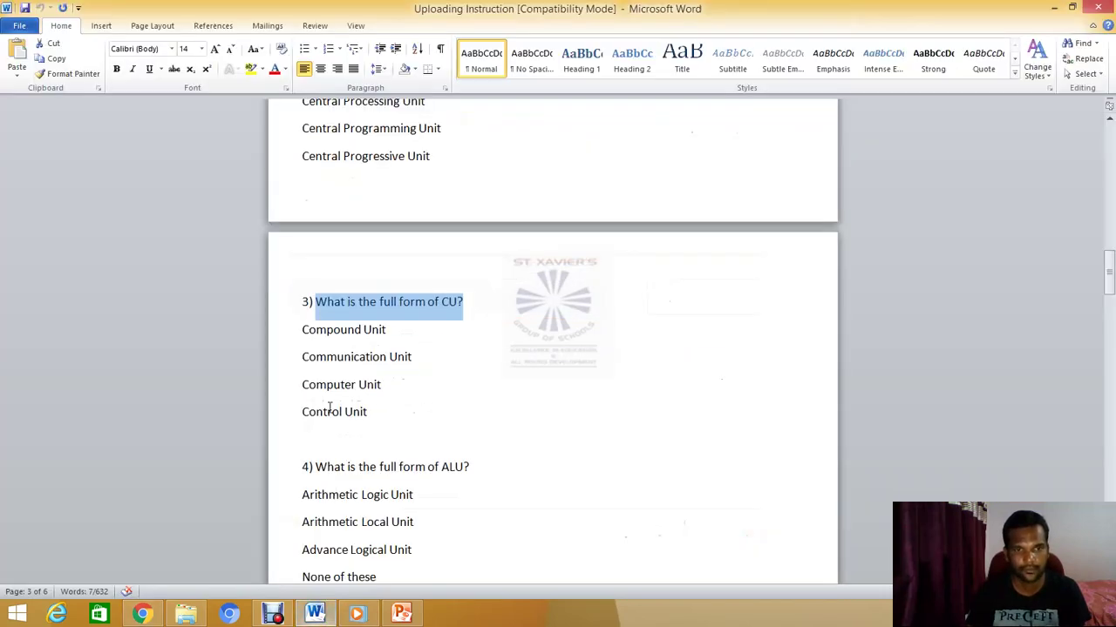
drag(304, 333, 390, 332)
key(ctrl+c)
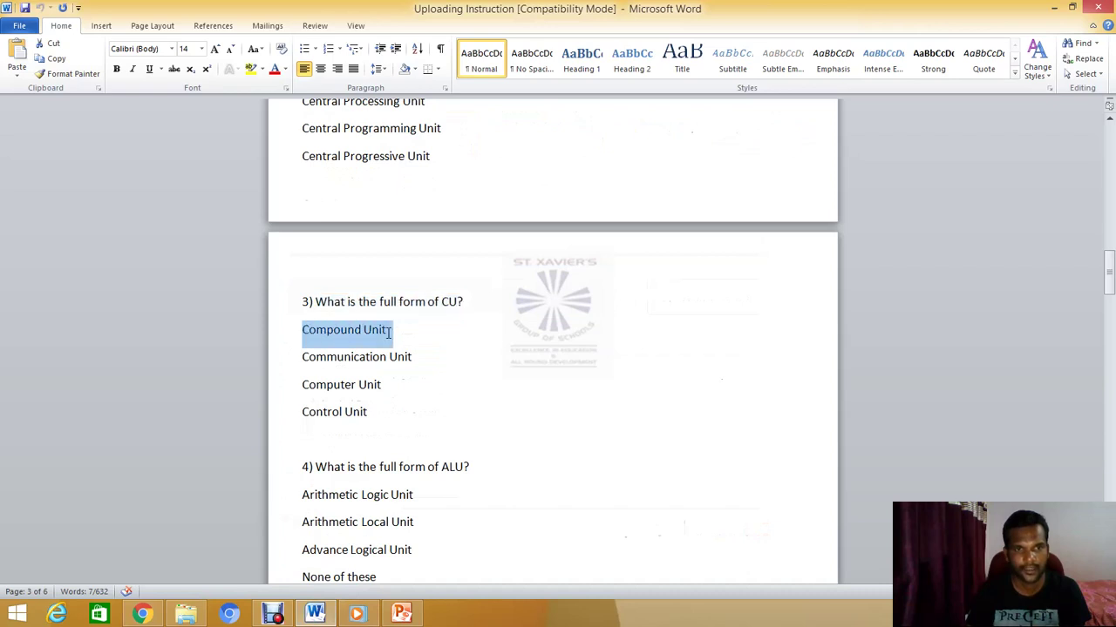
click(142, 615)
triple_click(404, 340)
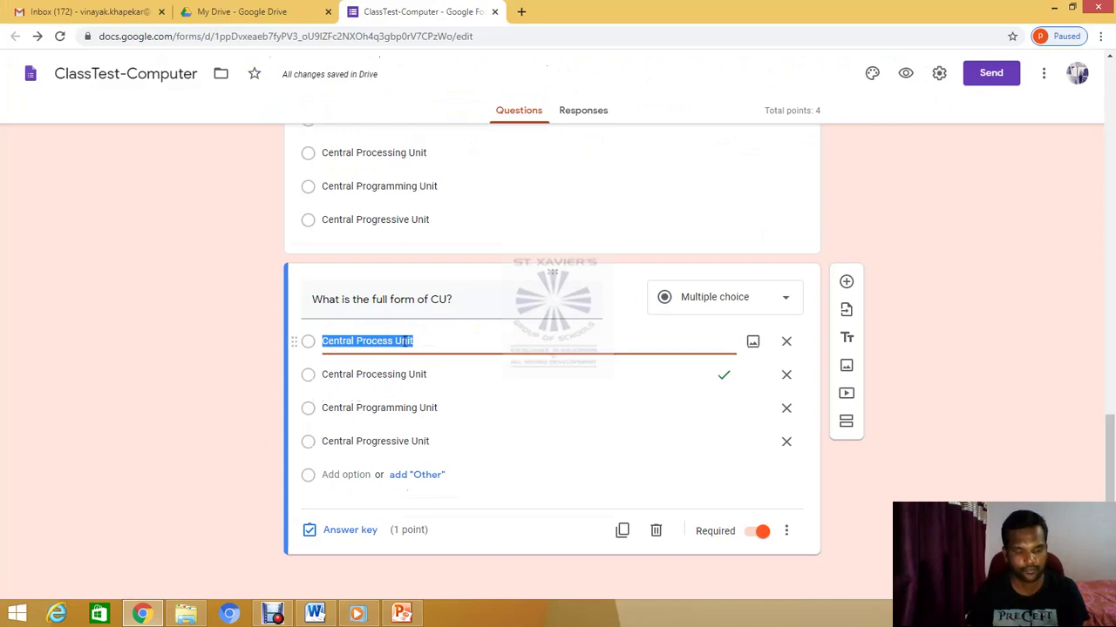
Replace the first two options with Compound Unit and Communication Unit
key(ctrl+v)
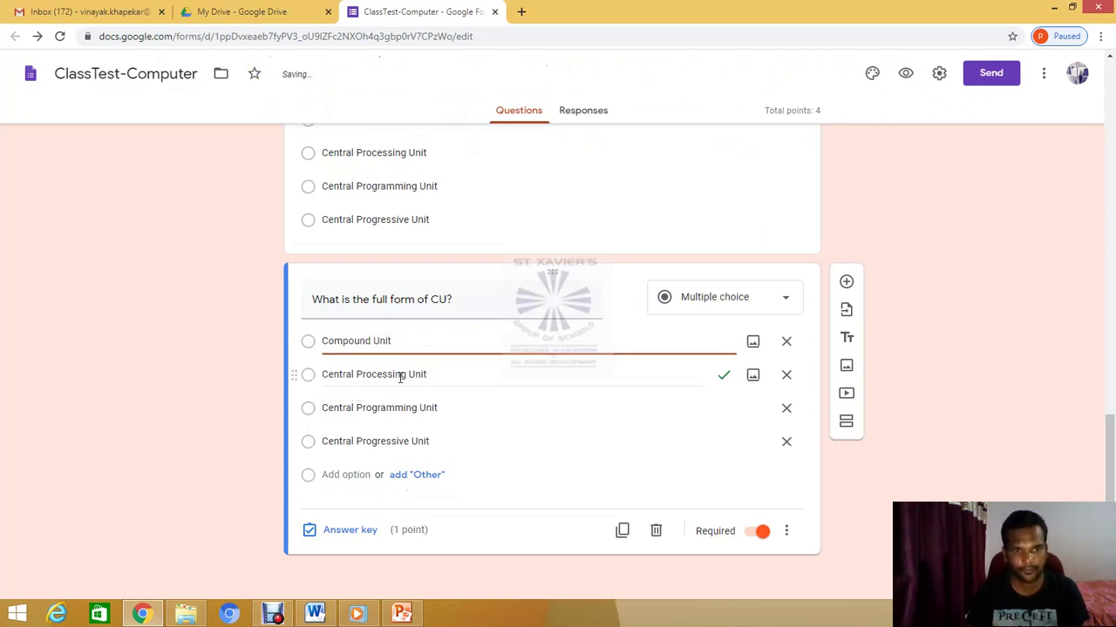
triple_click(400, 374)
key(alt+Tab)
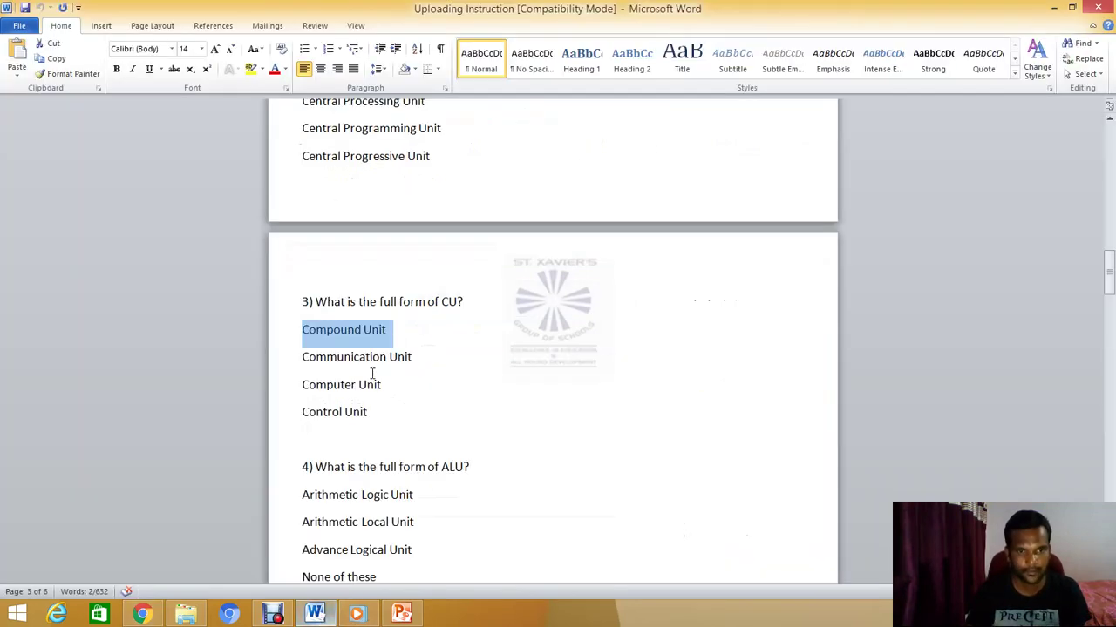
drag(303, 361, 439, 363)
key(ctrl+c)
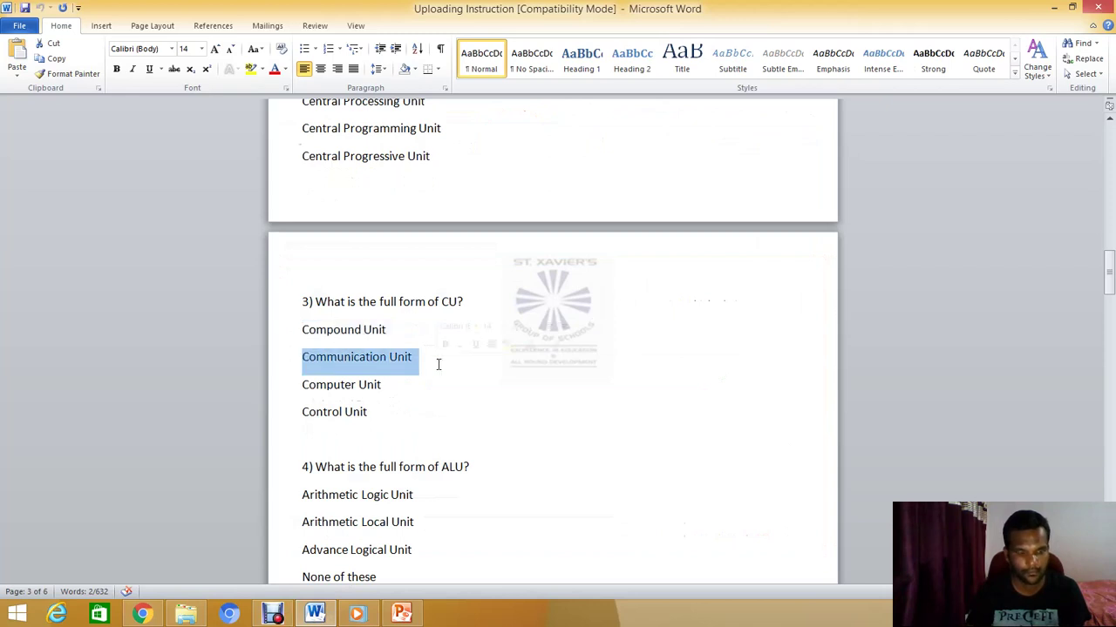
click(144, 612)
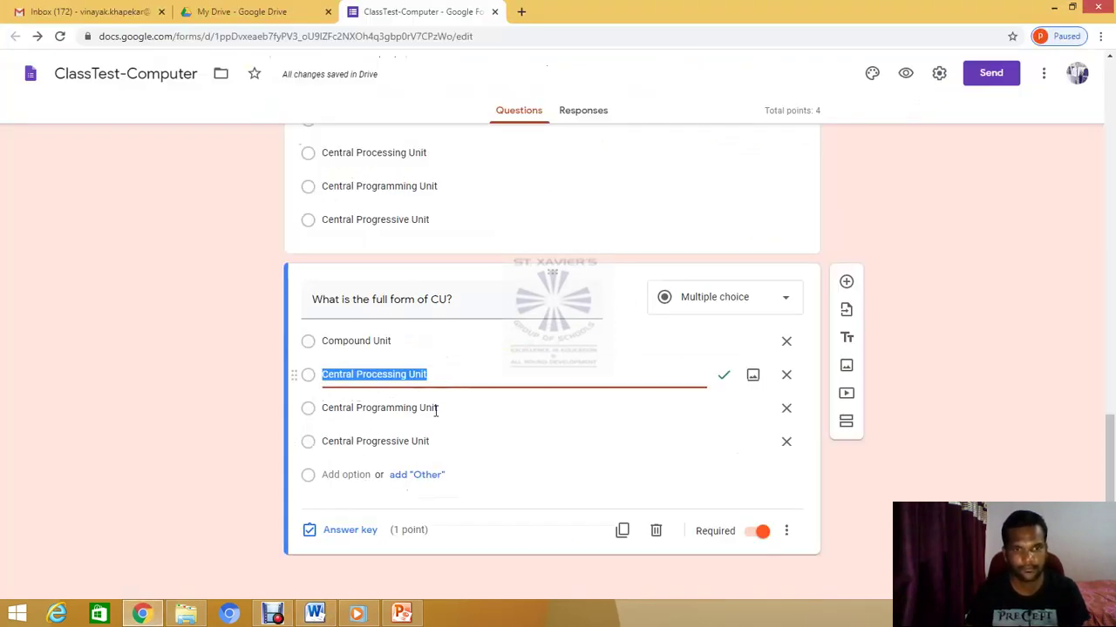
key(ctrl+v)
Replace the third and fourth options with Computer Unit and Control Unit
click(331, 408)
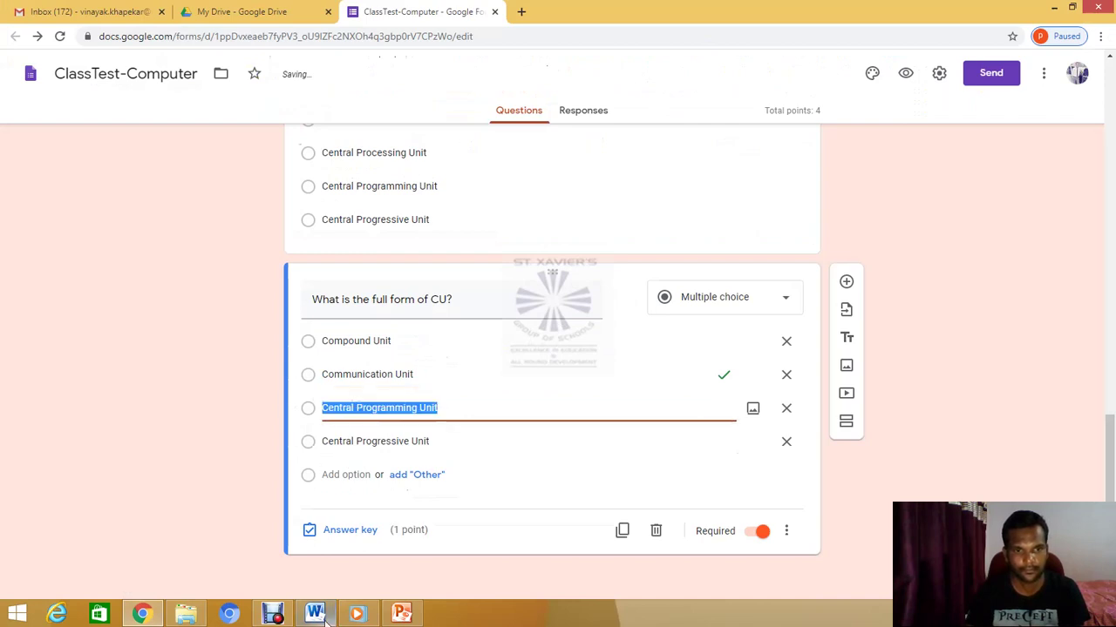
click(314, 613)
drag(345, 387, 388, 394)
key(ctrl+c)
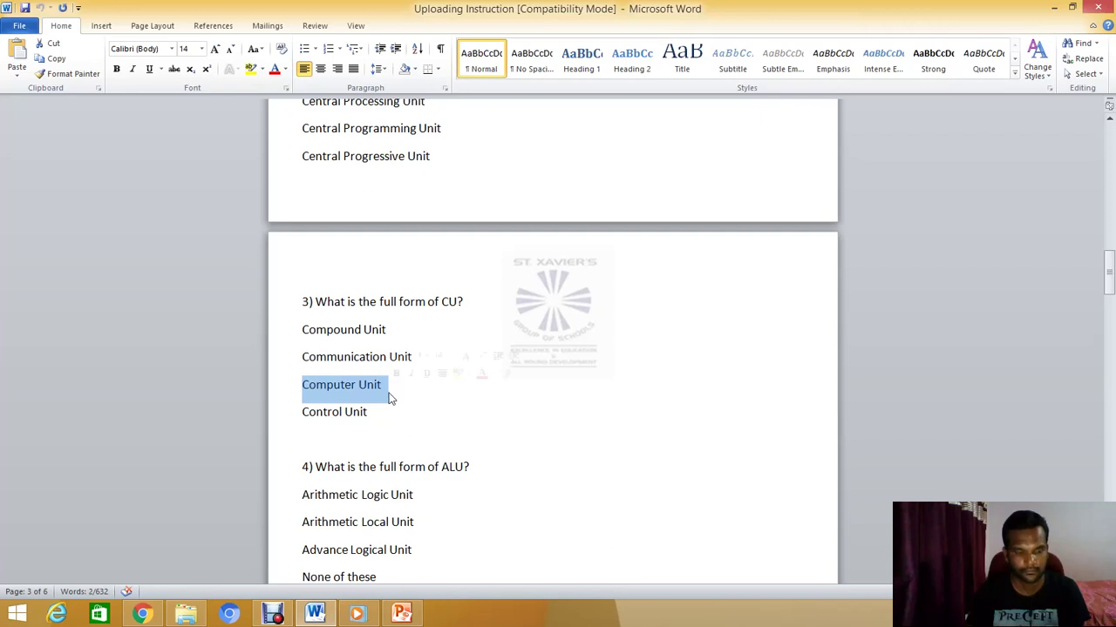
click(142, 613)
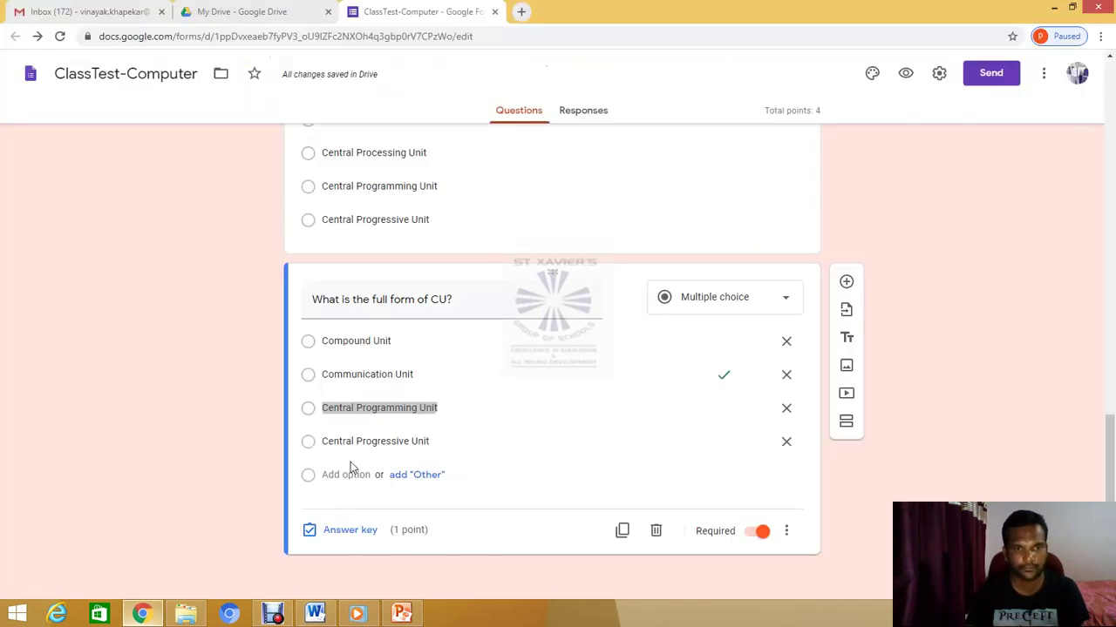
click(357, 411)
key(ctrl+v)
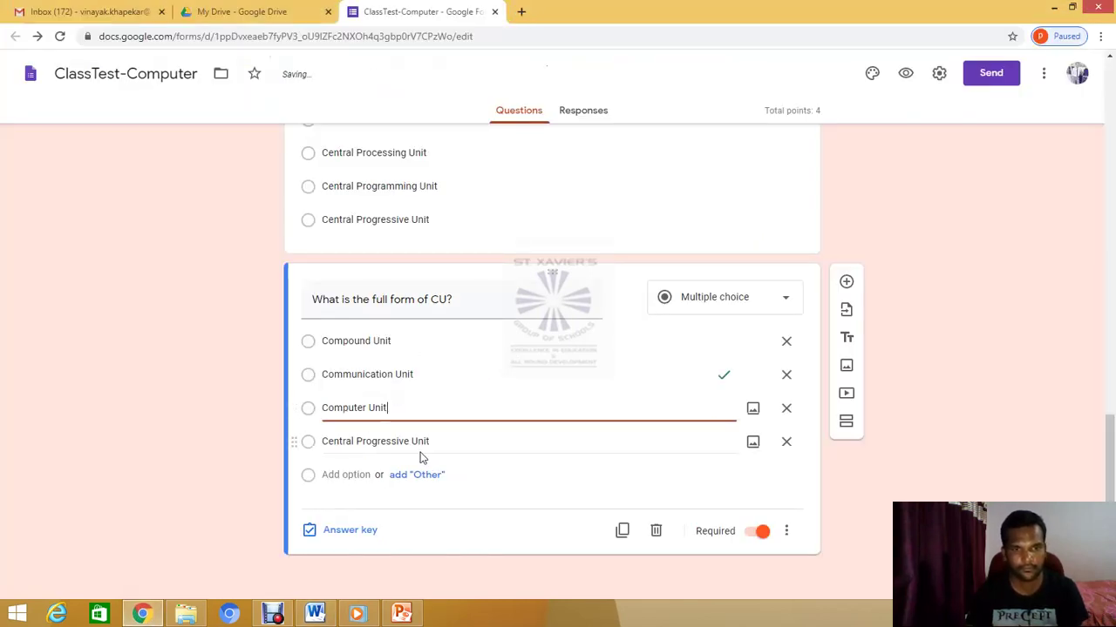
click(362, 443)
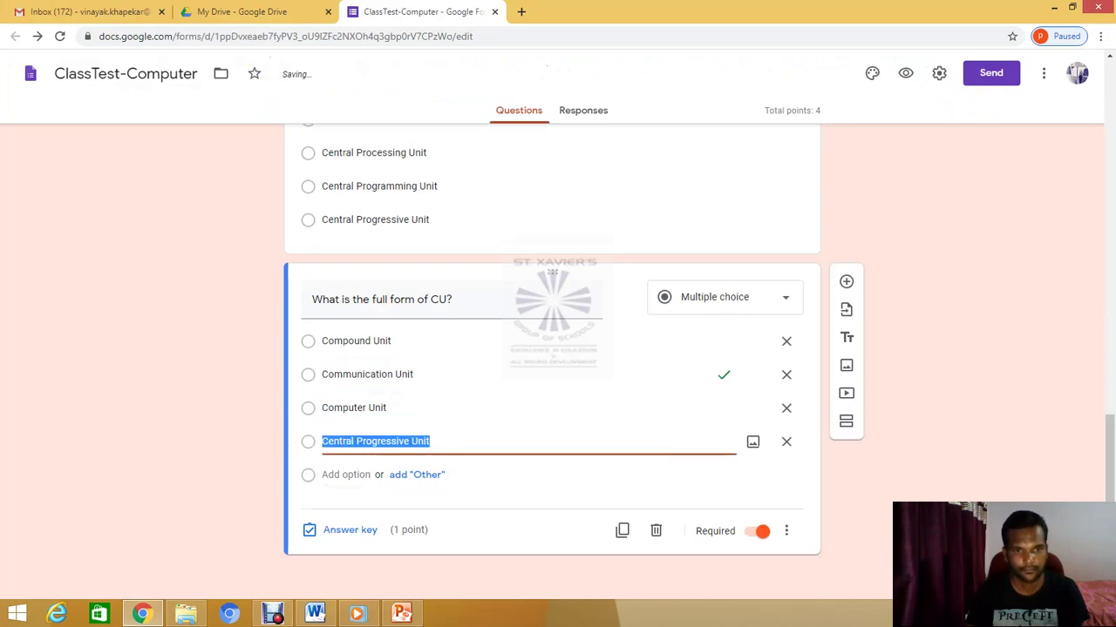
key(alt+Tab)
drag(305, 415, 373, 413)
key(ctrl+c)
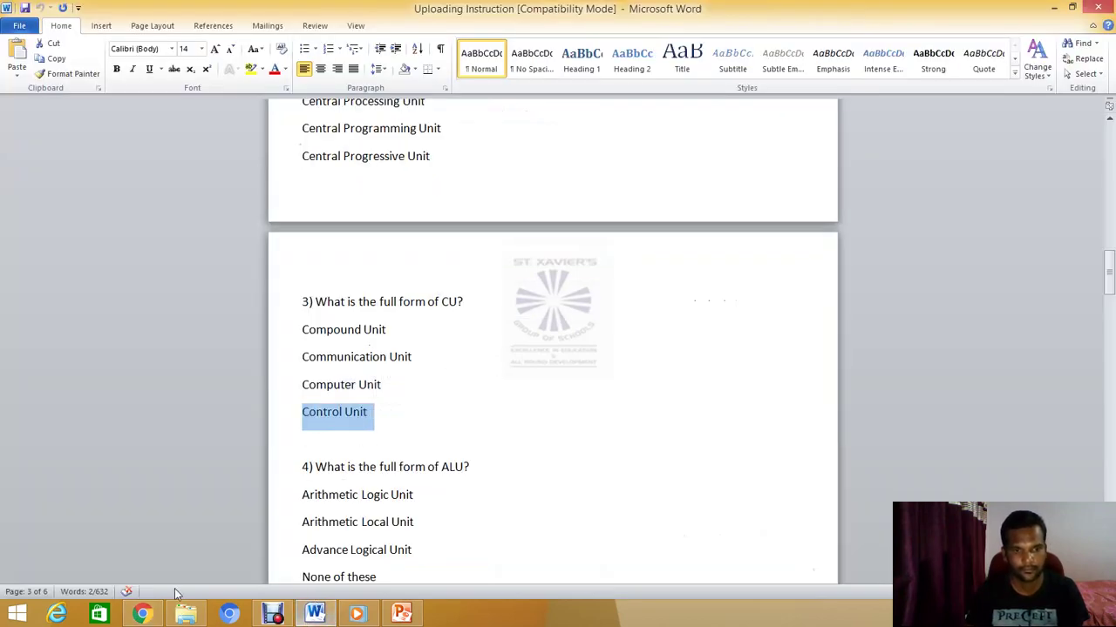
click(142, 615)
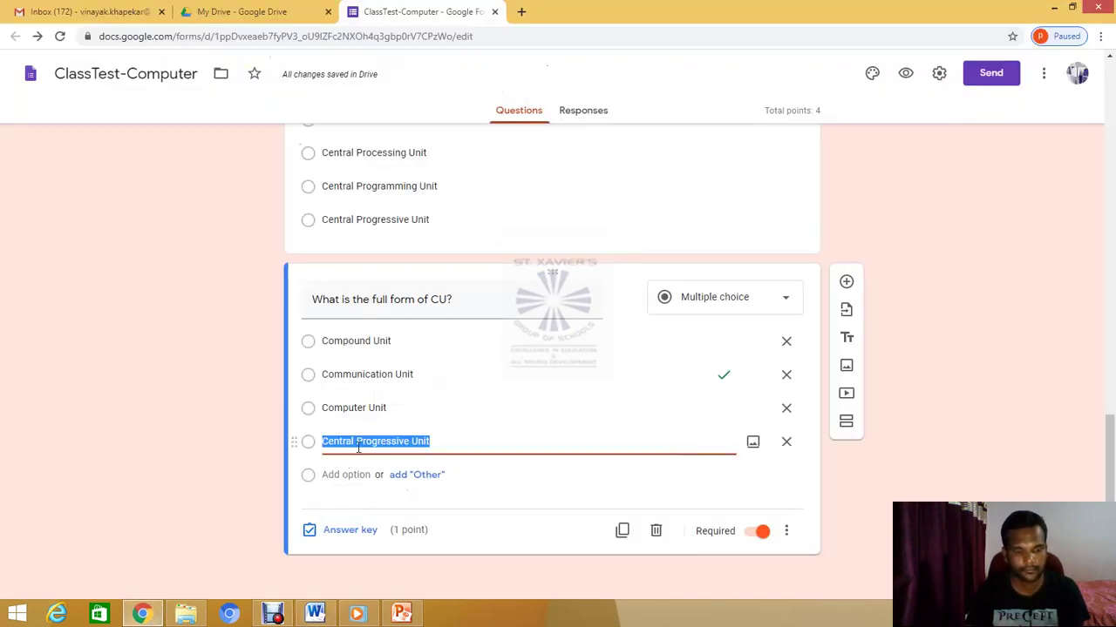
key(ctrl+v)
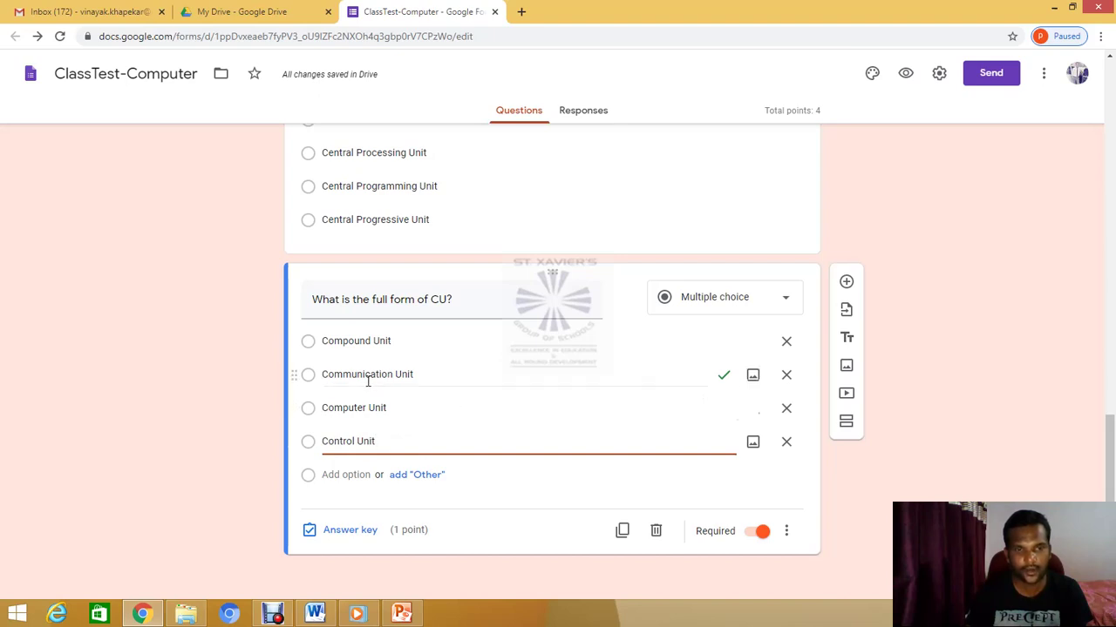
In the CU question's answer key, unmark Communication Unit and choose Control Unit
click(345, 532)
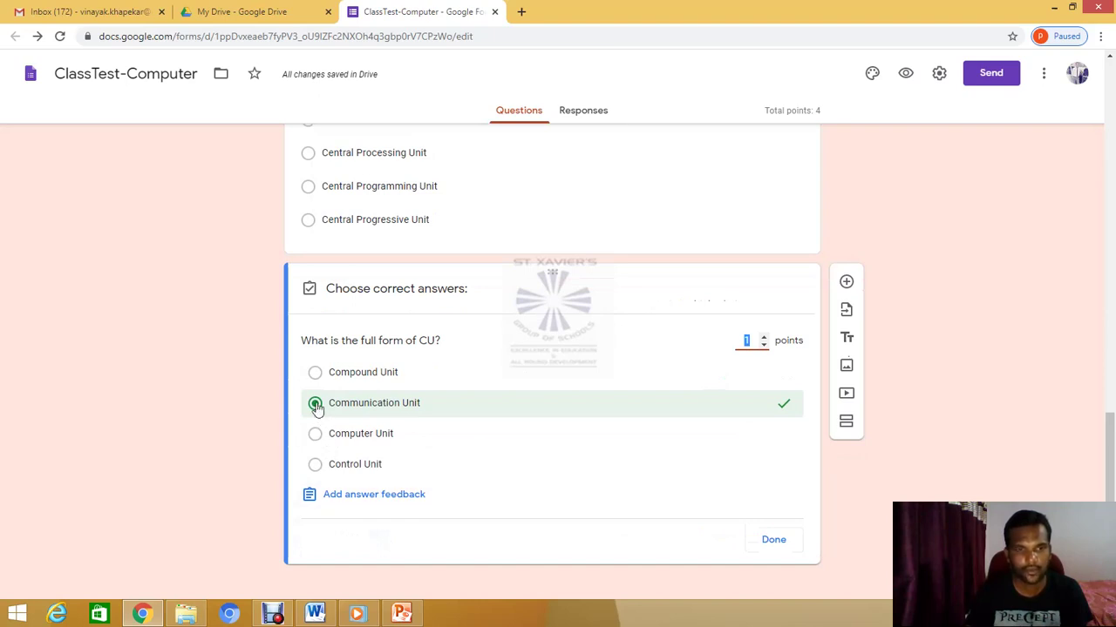
click(315, 403)
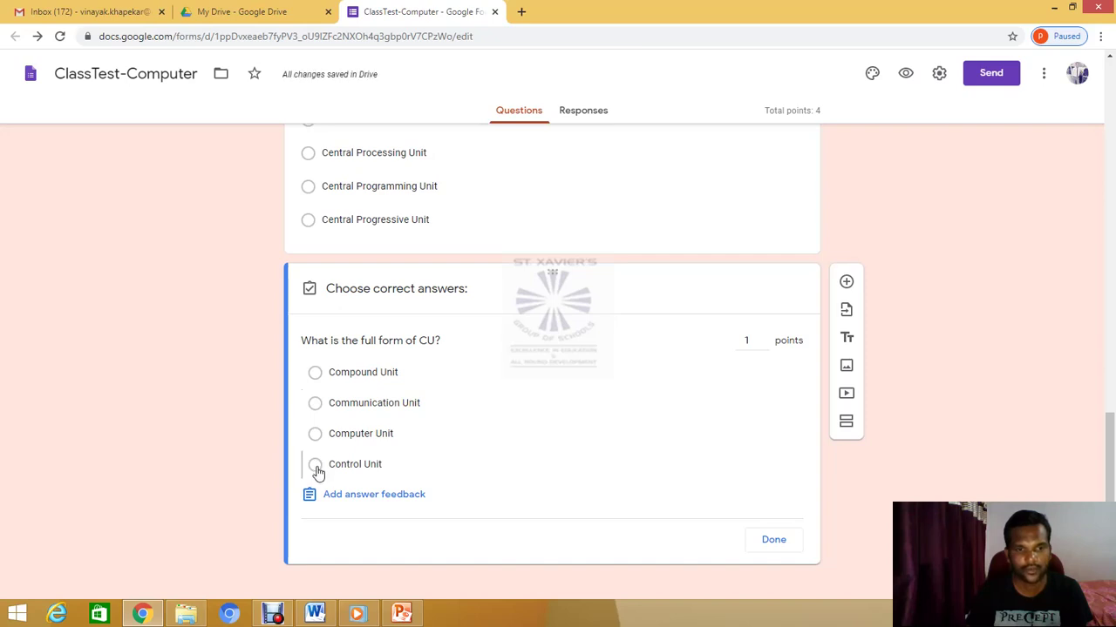
click(316, 466)
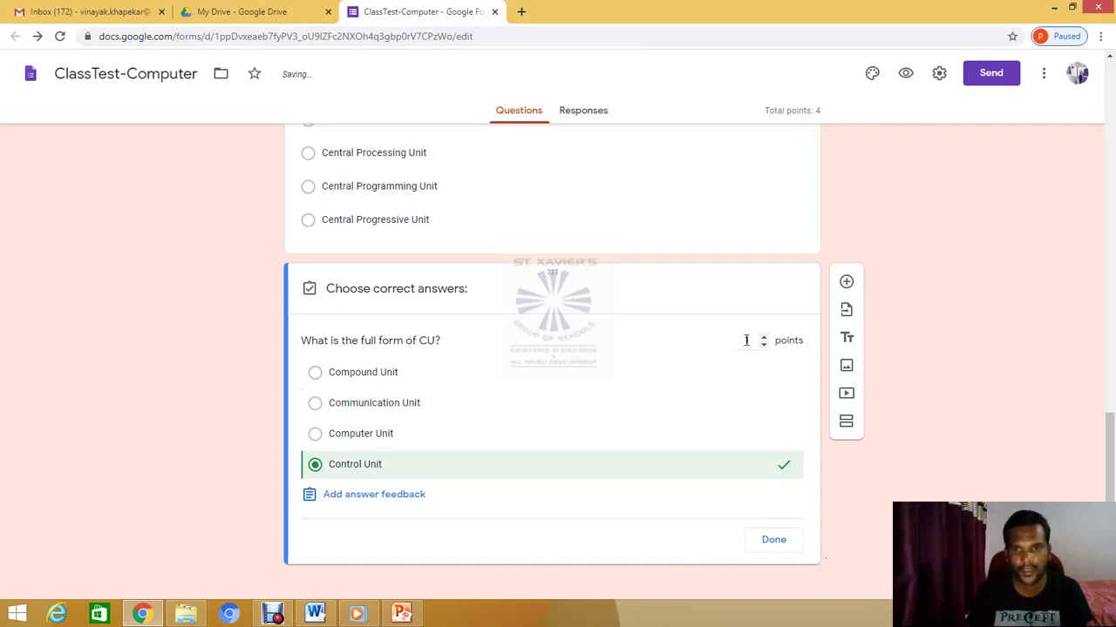
Confirm Control Unit as the CU question's 1-point answer and return to the question
click(772, 543)
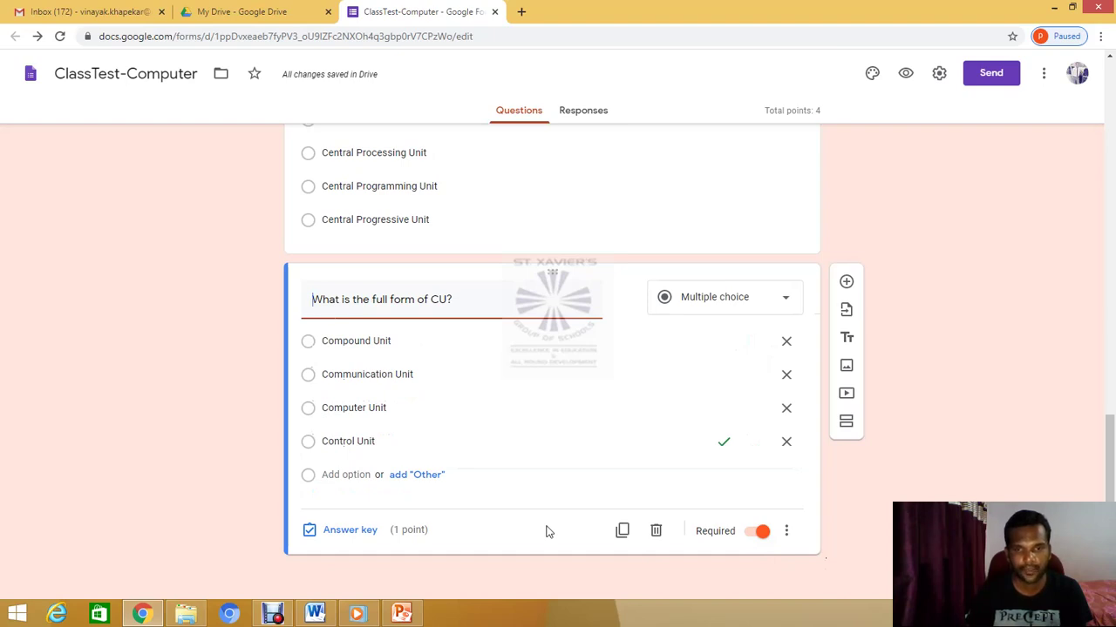
scroll(545, 531, up, 8)
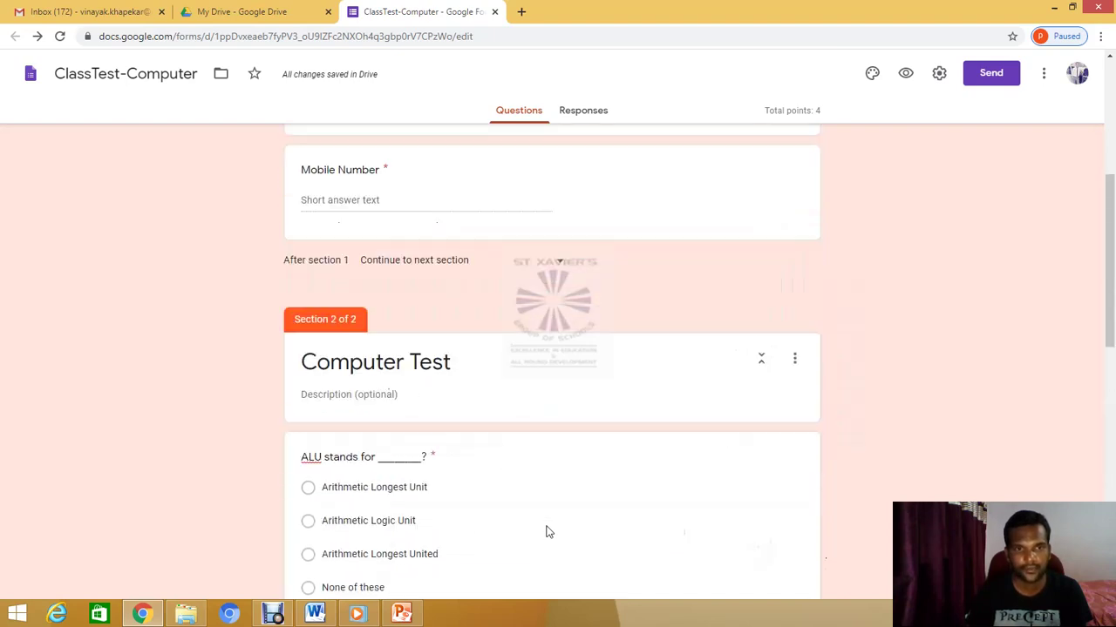
scroll(547, 532, down, 5)
scroll(547, 531, down, 4)
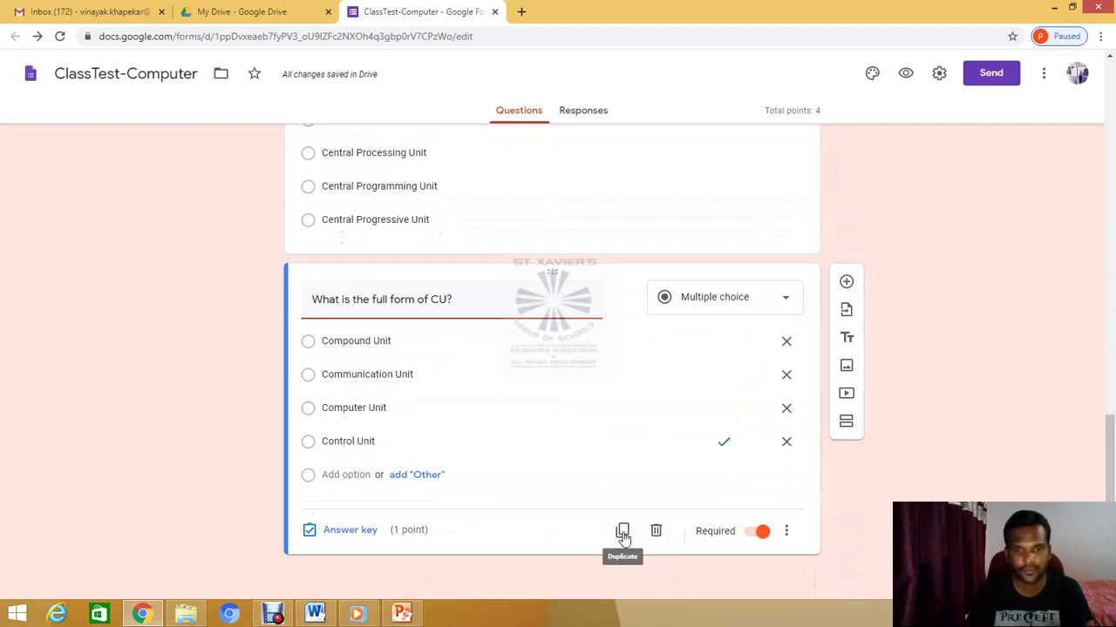
Duplicate the CU question and copy question 10, the brain-of-the-computer question, from Word
click(622, 533)
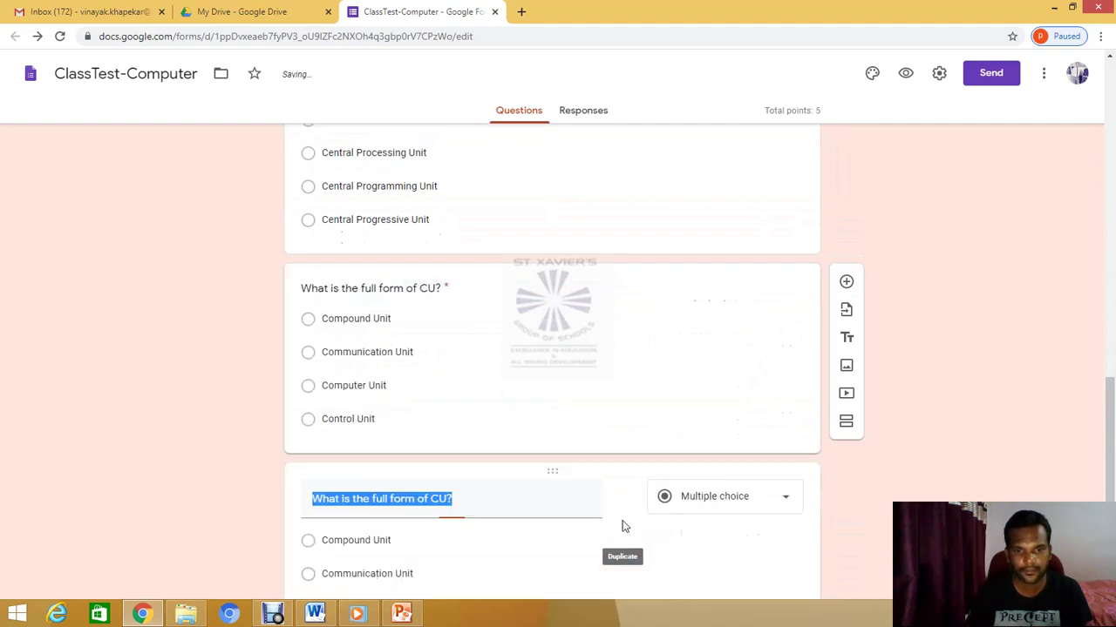
click(315, 614)
scroll(460, 477, down, 2)
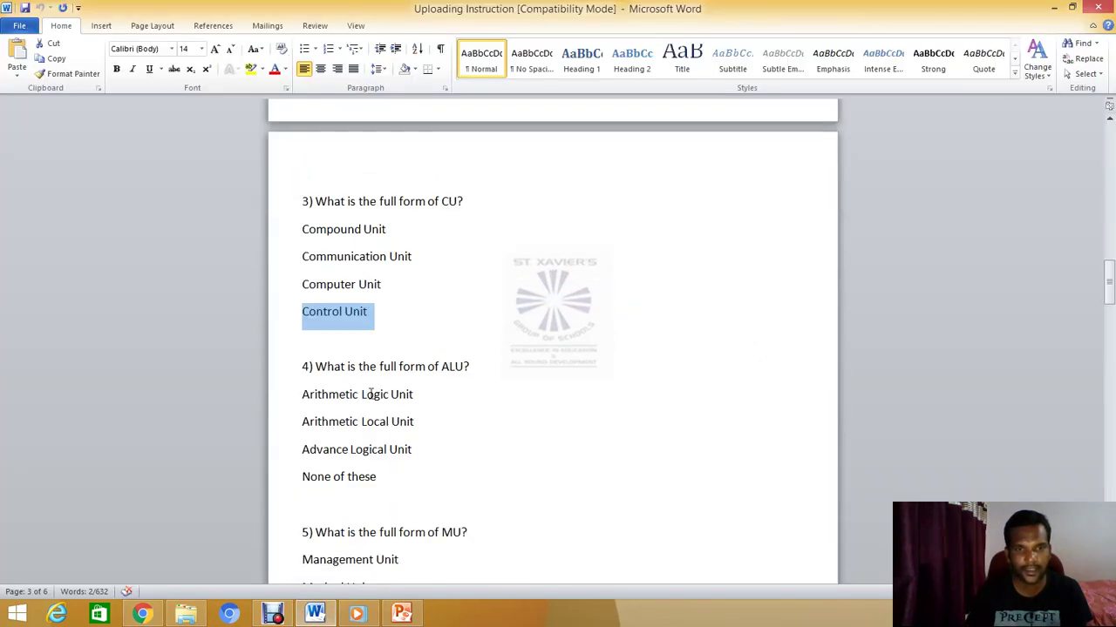
drag(316, 367, 469, 369)
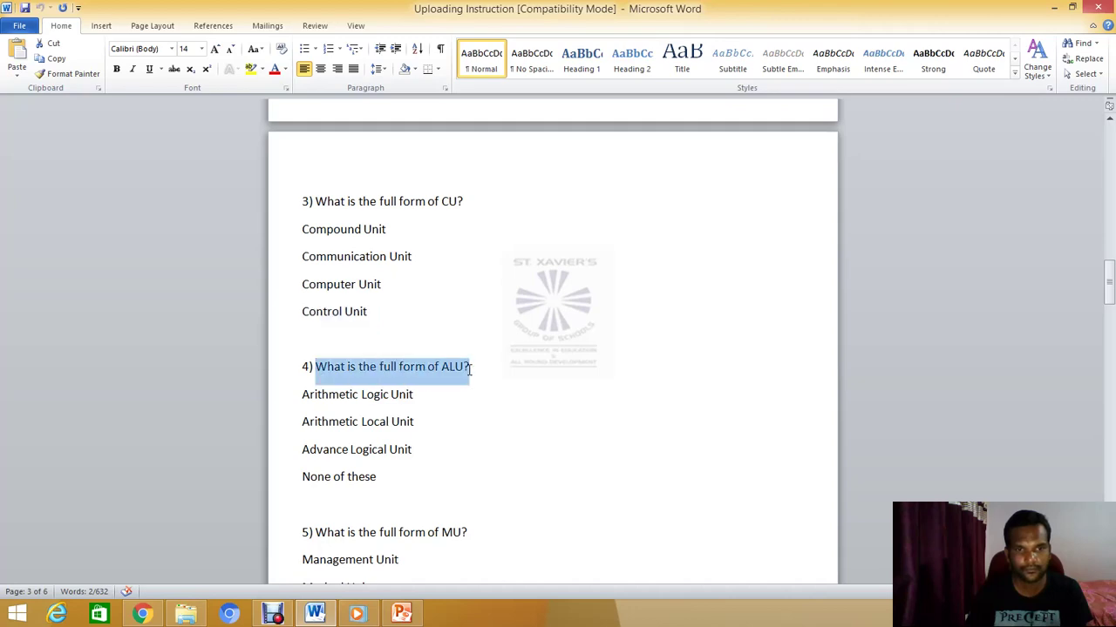
scroll(493, 448, down, 5)
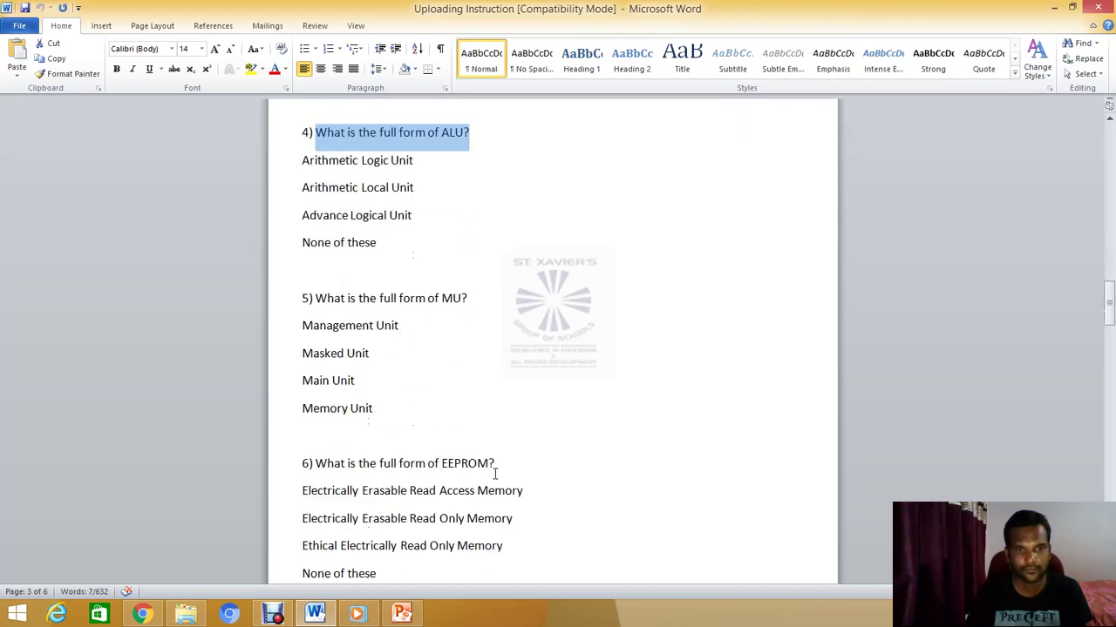
scroll(494, 475, down, 10)
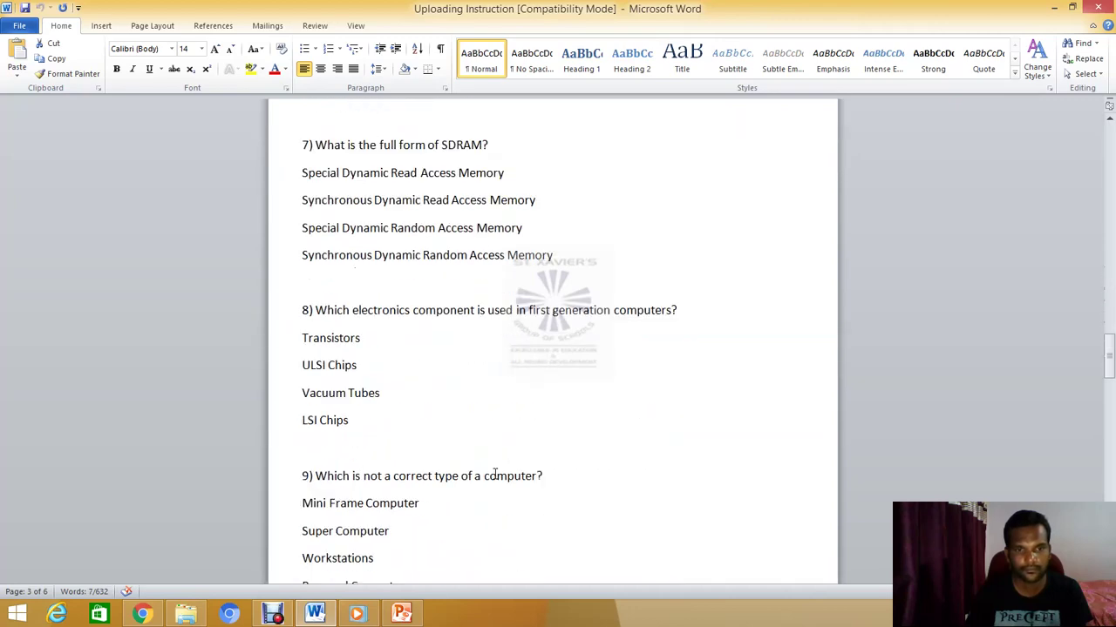
scroll(494, 473, down, 1)
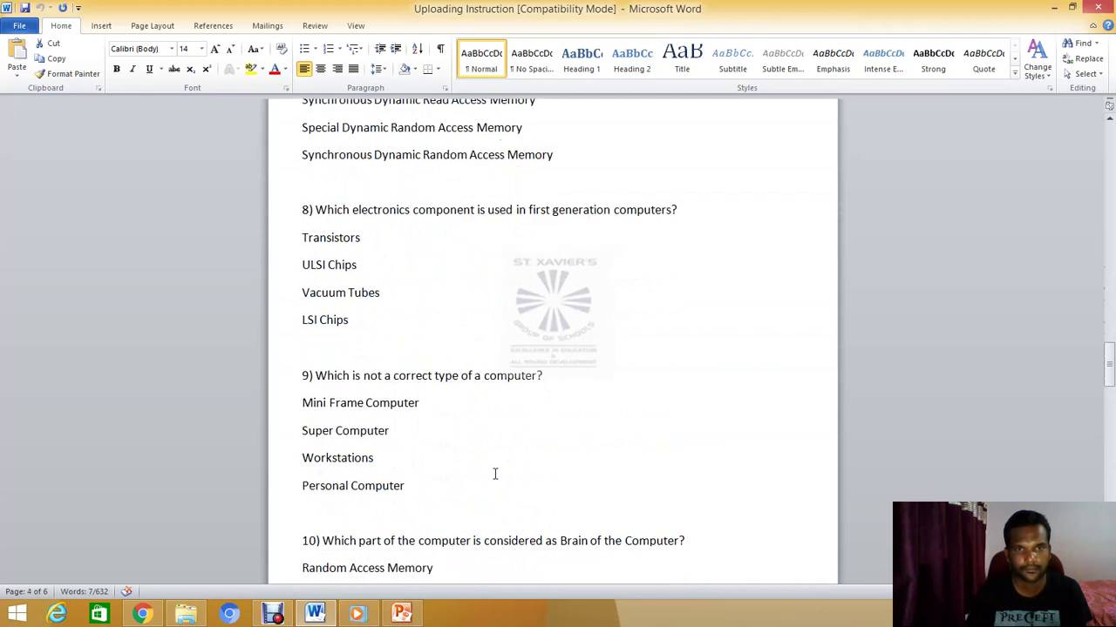
scroll(494, 474, down, 4)
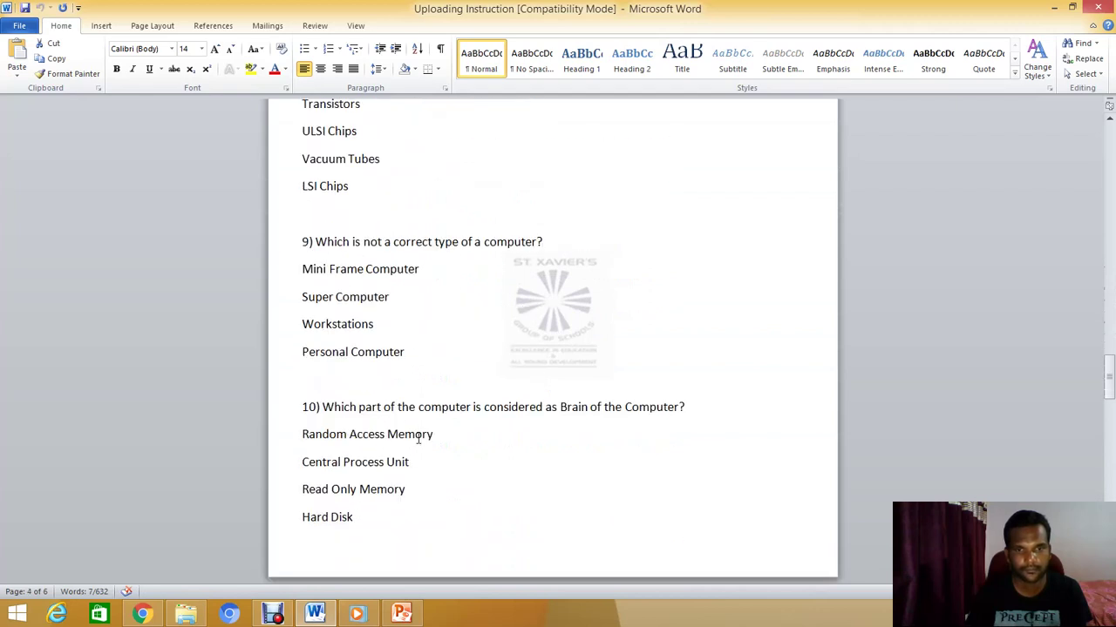
drag(323, 407, 685, 408)
key(ctrl+c)
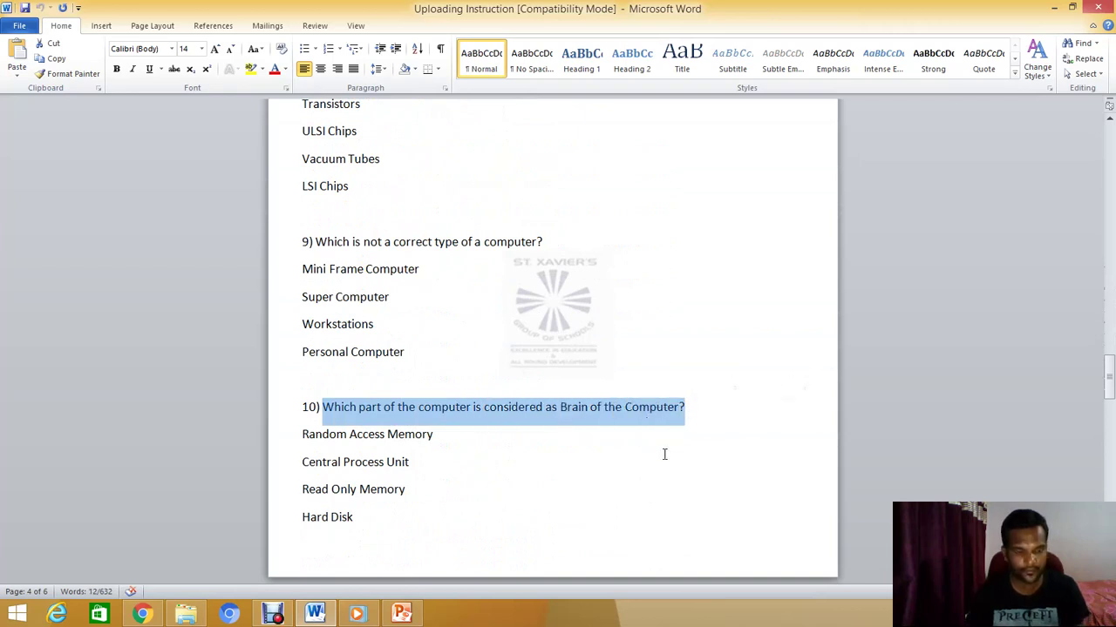
click(141, 616)
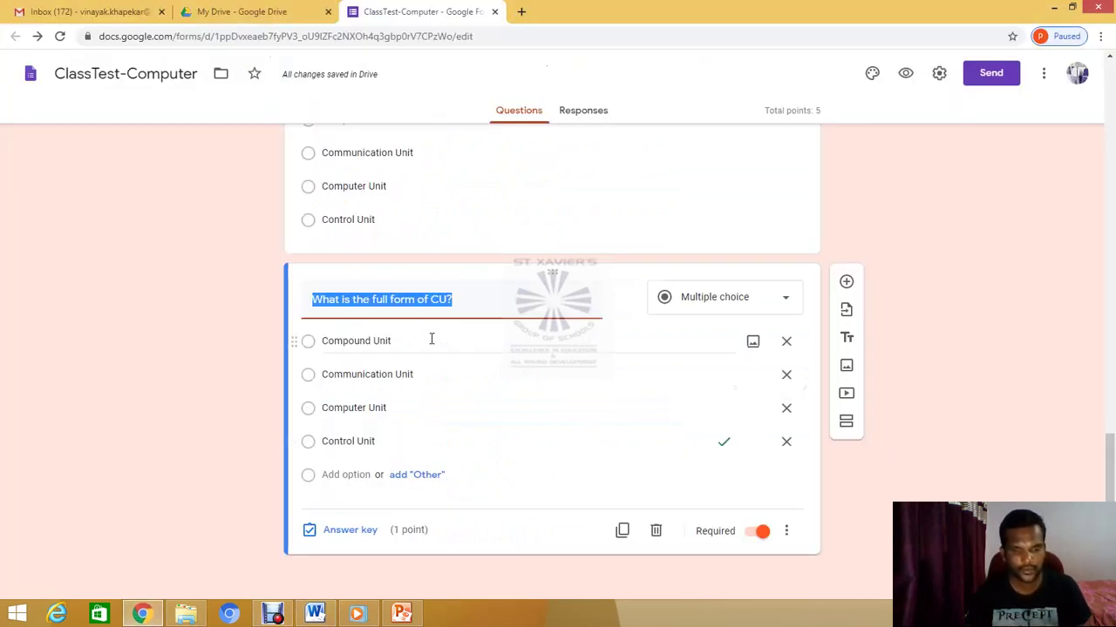
Paste the brain-of-the-computer title and replace the first option with Random Access Memory
key(ctrl+v)
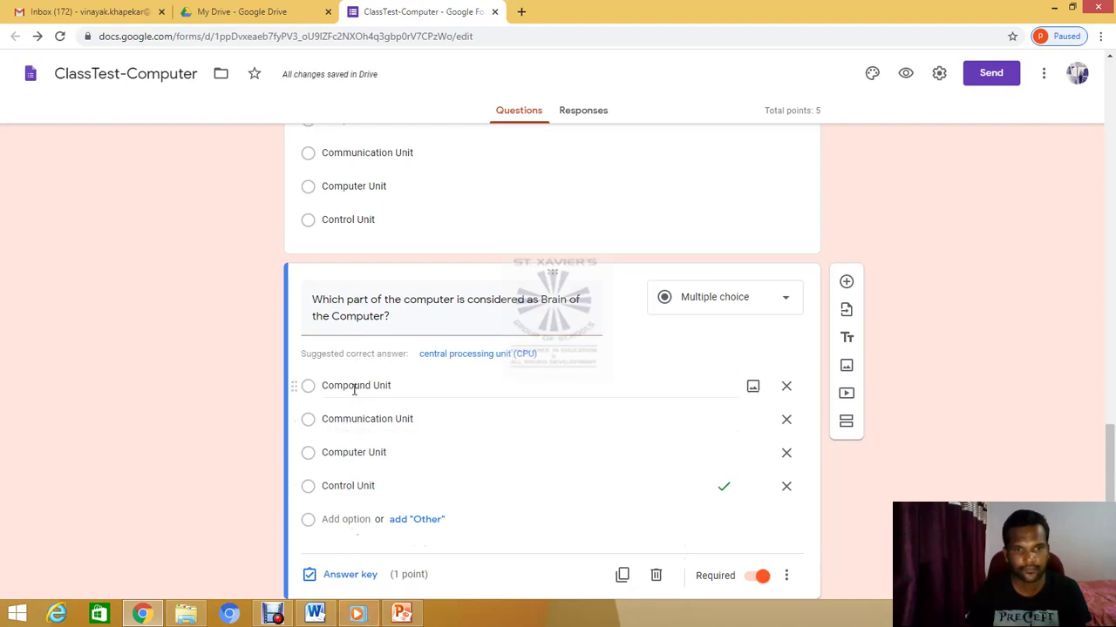
click(353, 390)
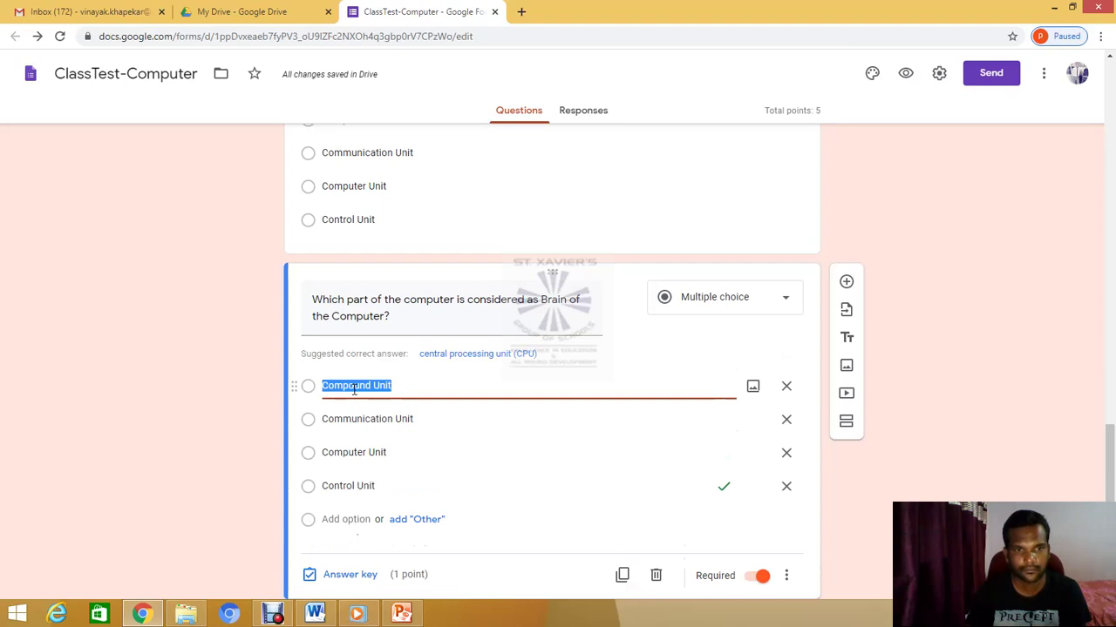
click(316, 615)
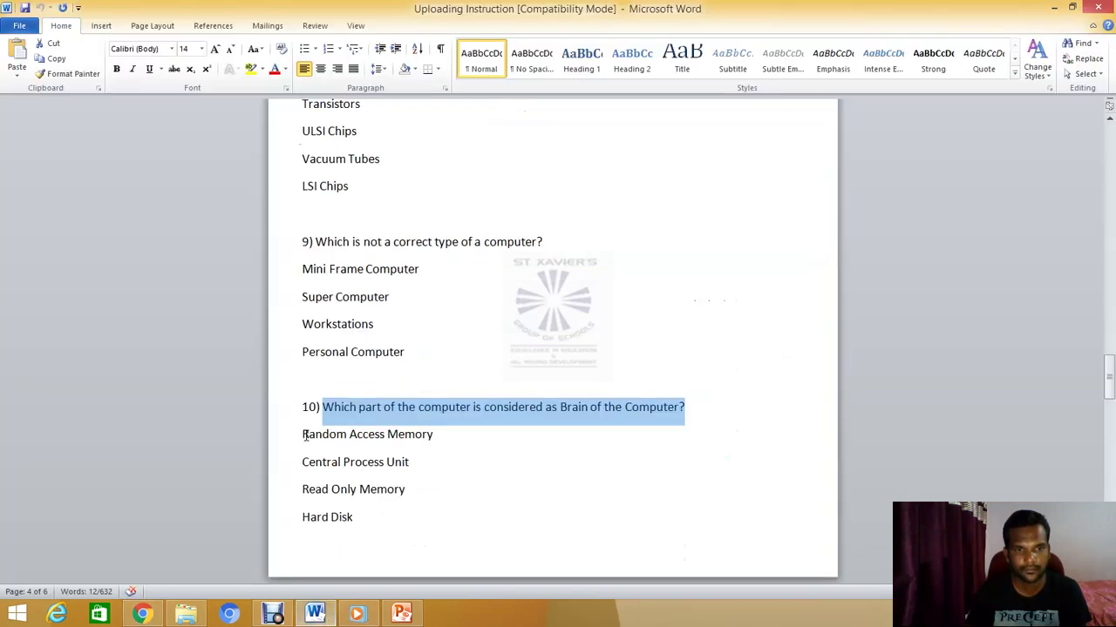
drag(304, 436, 416, 437)
key(ctrl+c)
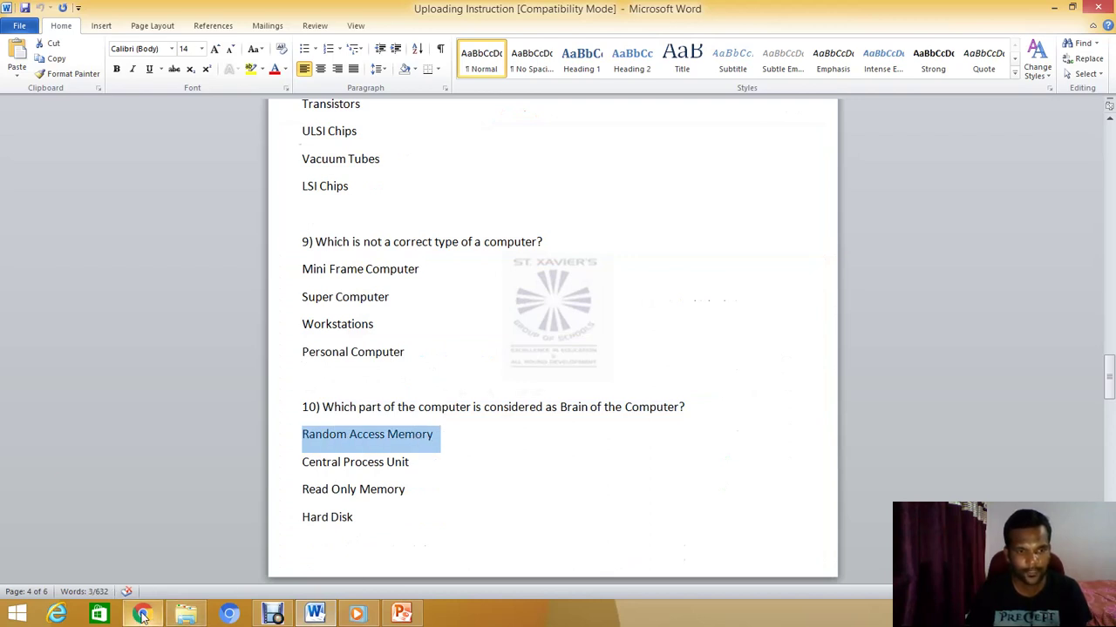
mouse_move(142, 614)
click(143, 536)
click(387, 389)
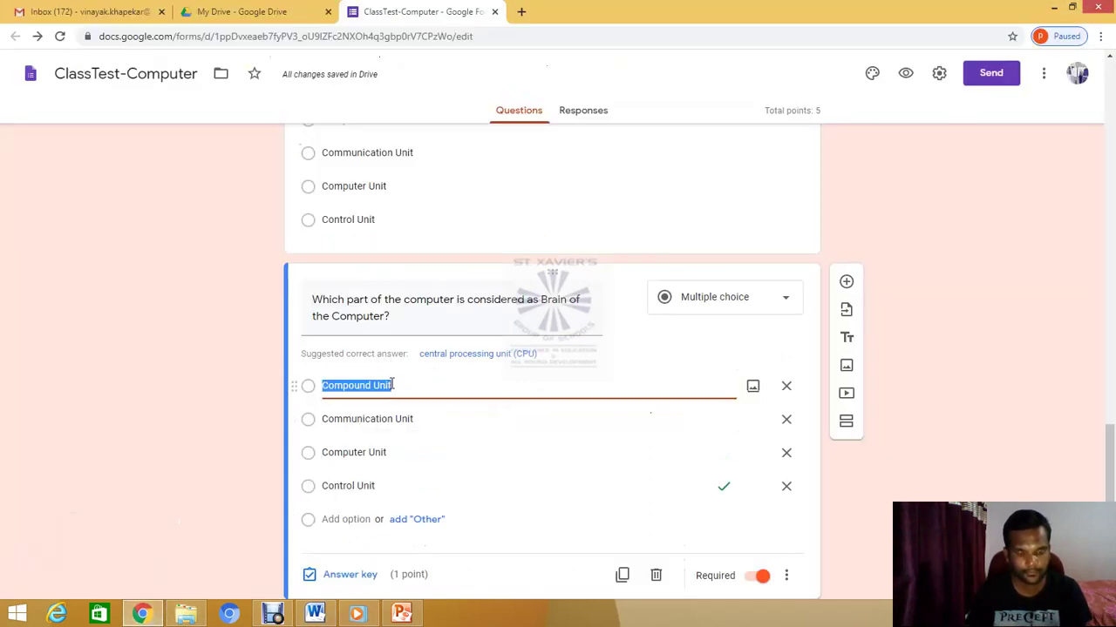
key(ctrl+v)
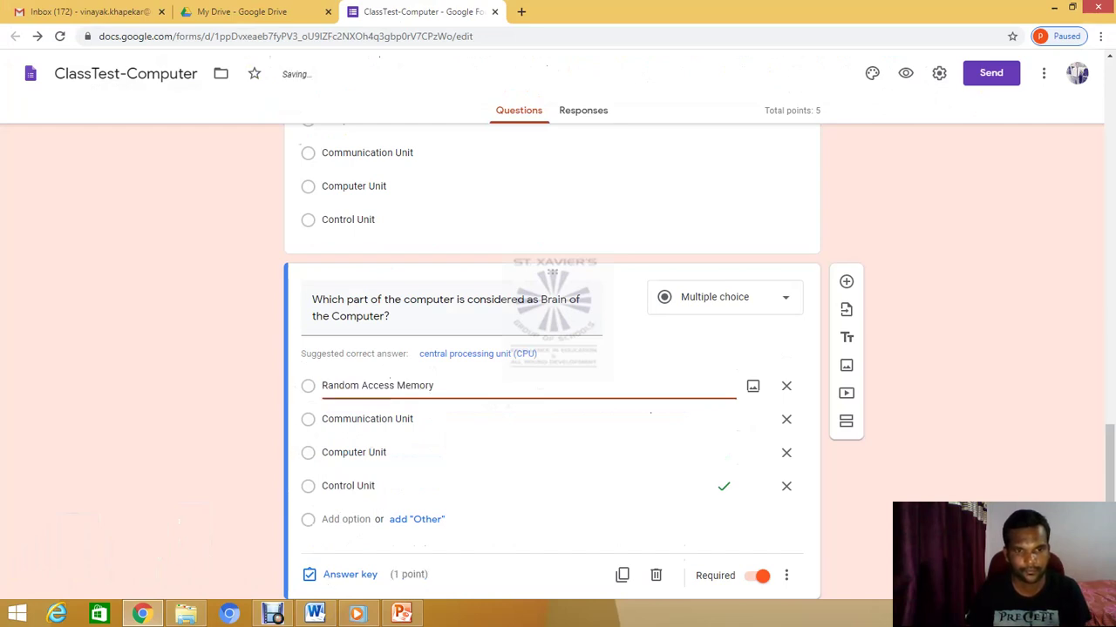
Replace the second option, Communication Unit, with Central Process Unit
click(317, 615)
drag(303, 462, 407, 454)
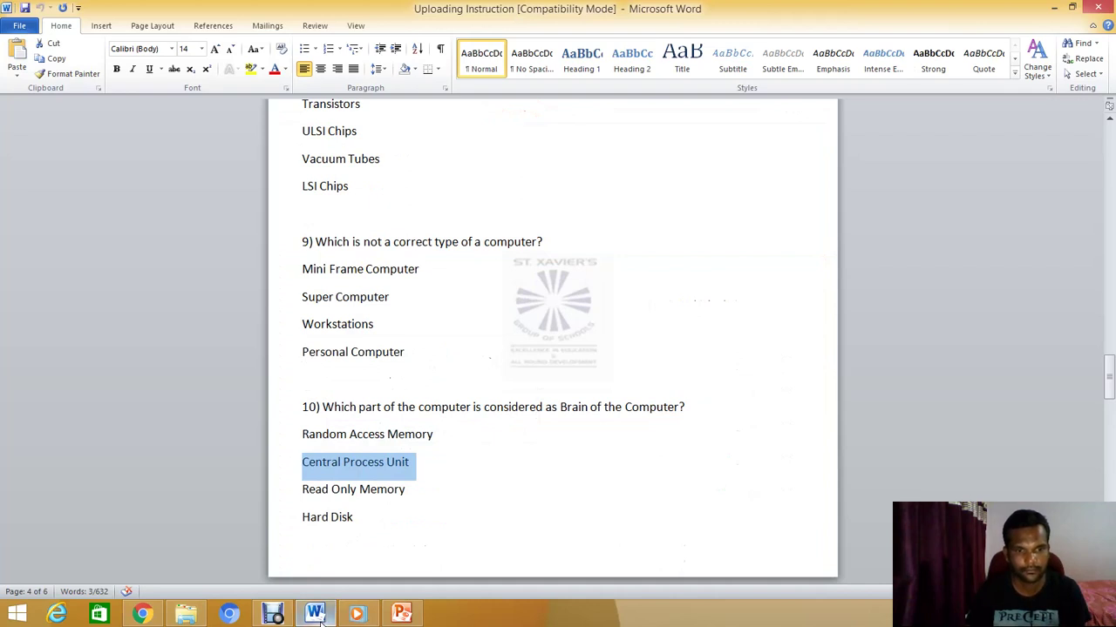
click(317, 615)
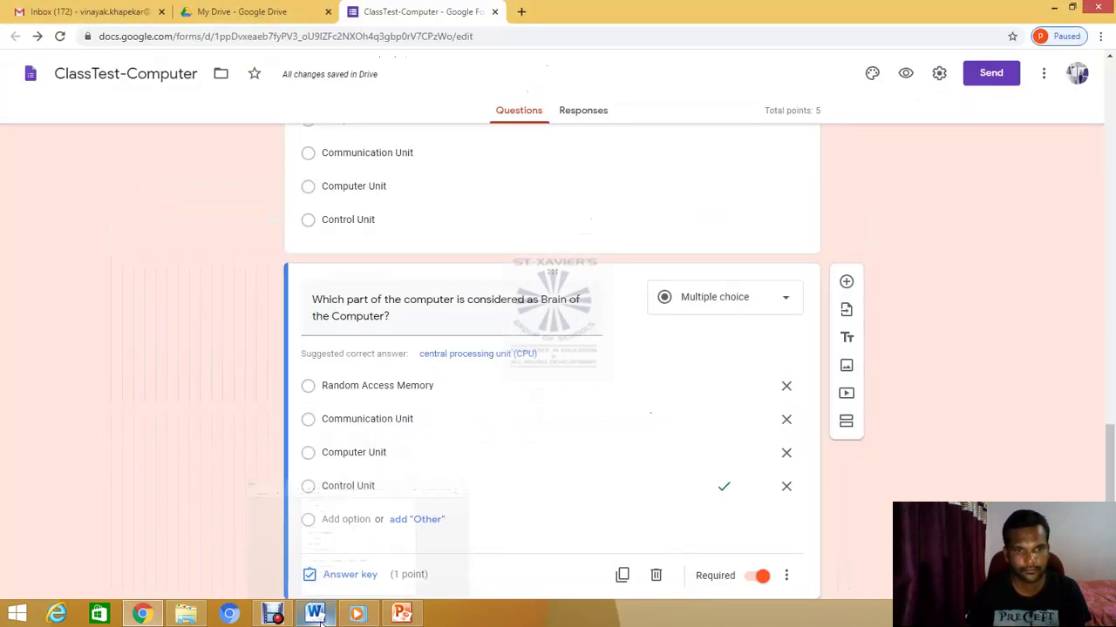
click(347, 419)
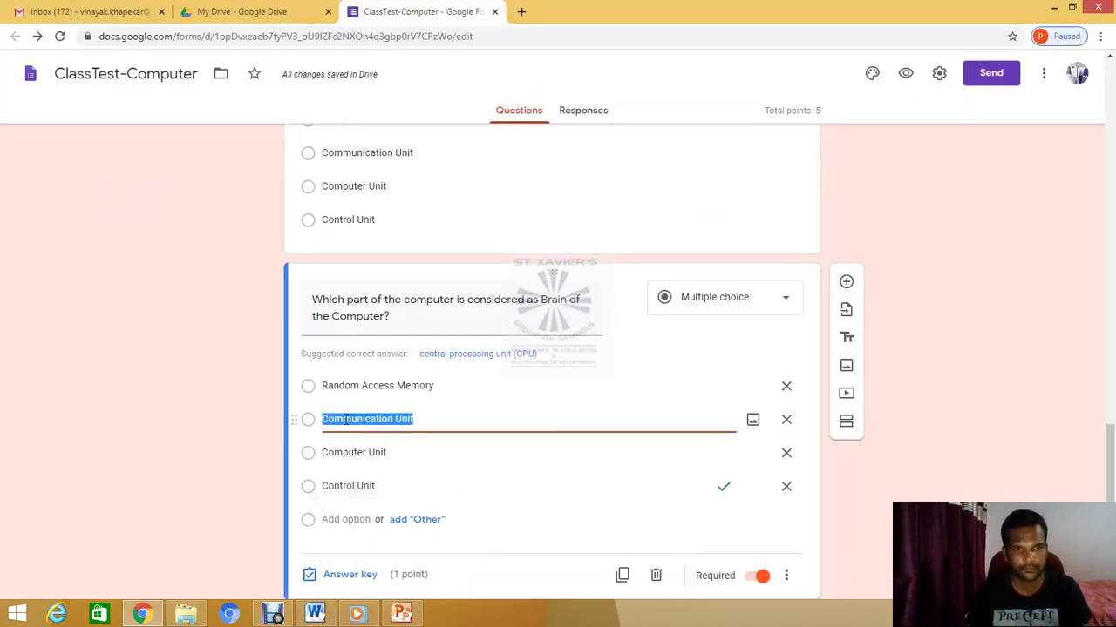
text(Central Process Unit)
Replace the last two options with Read Only Memory and Hard Disk
key(alt+Tab)
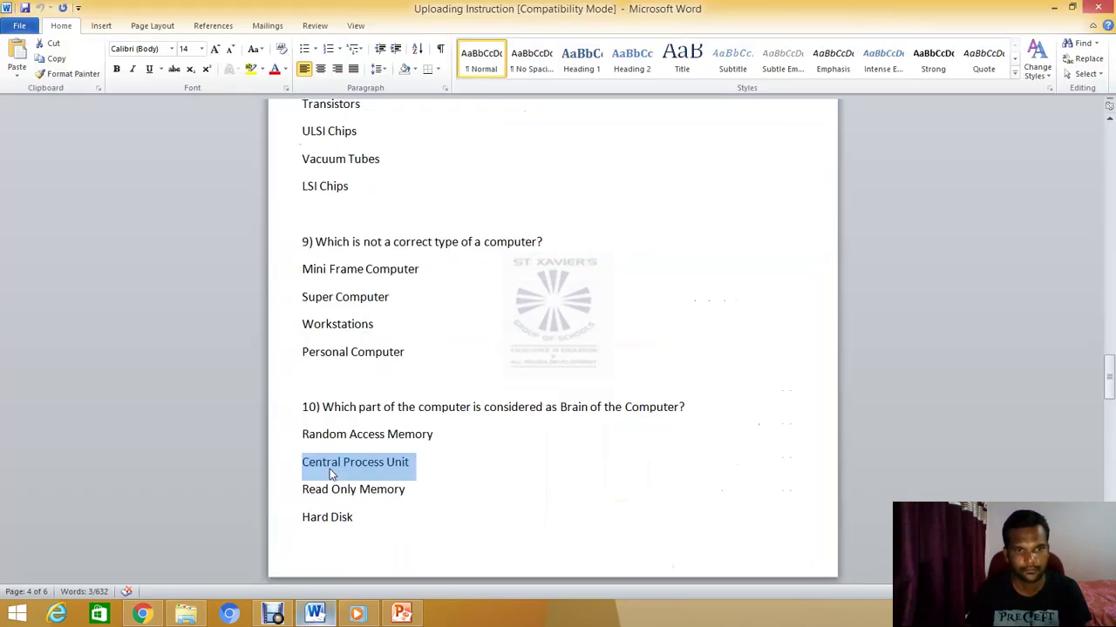
drag(304, 490, 411, 493)
key(ctrl+c)
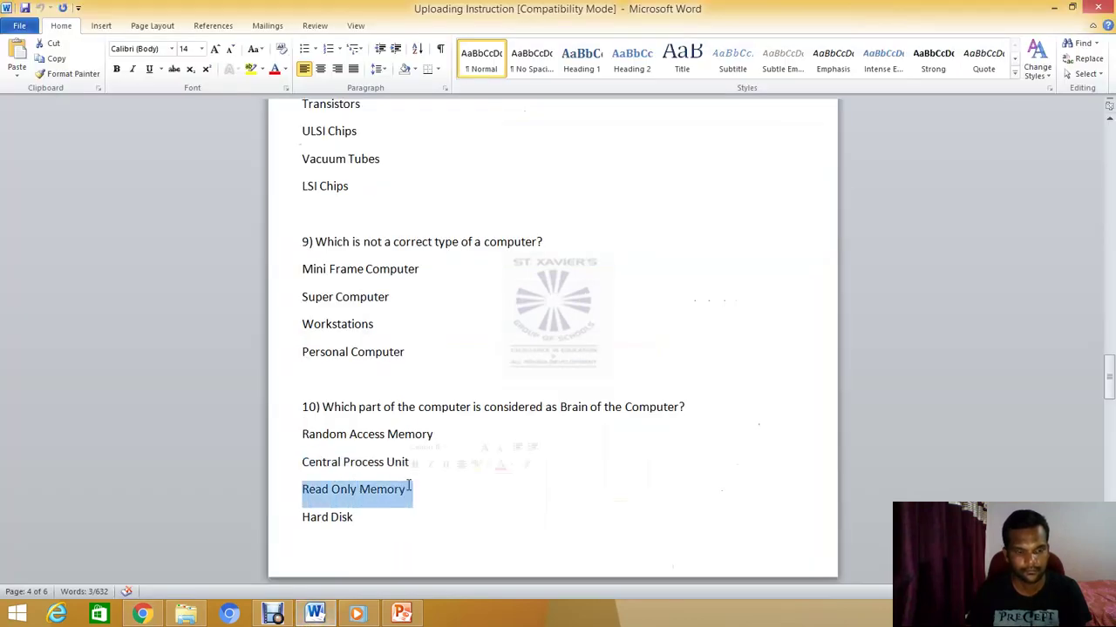
click(144, 614)
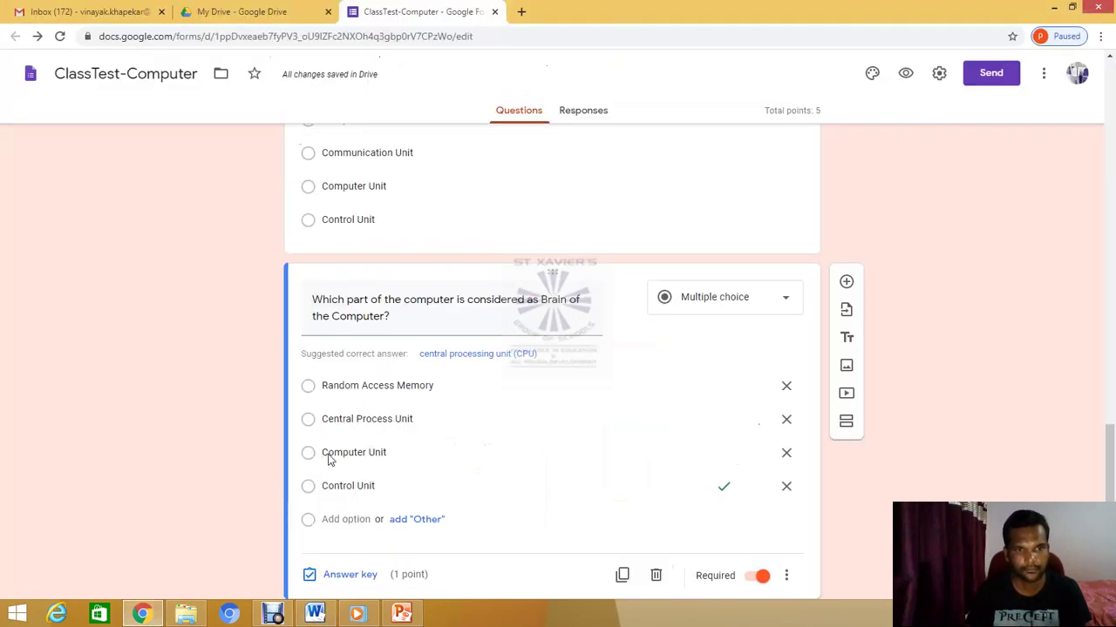
triple_click(347, 456)
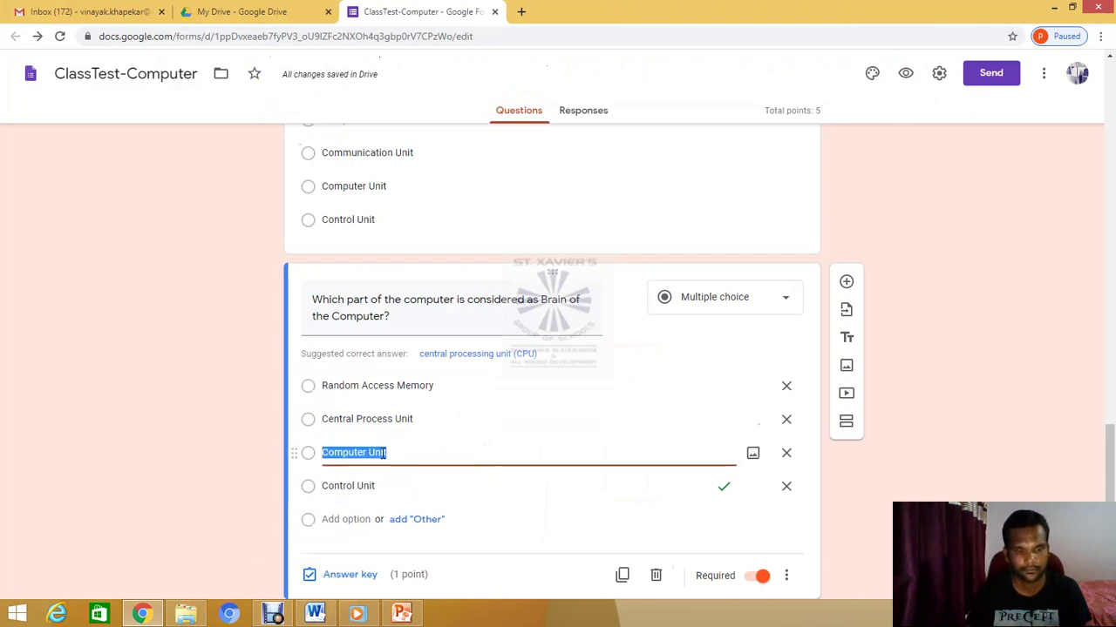
key(ctrl+v)
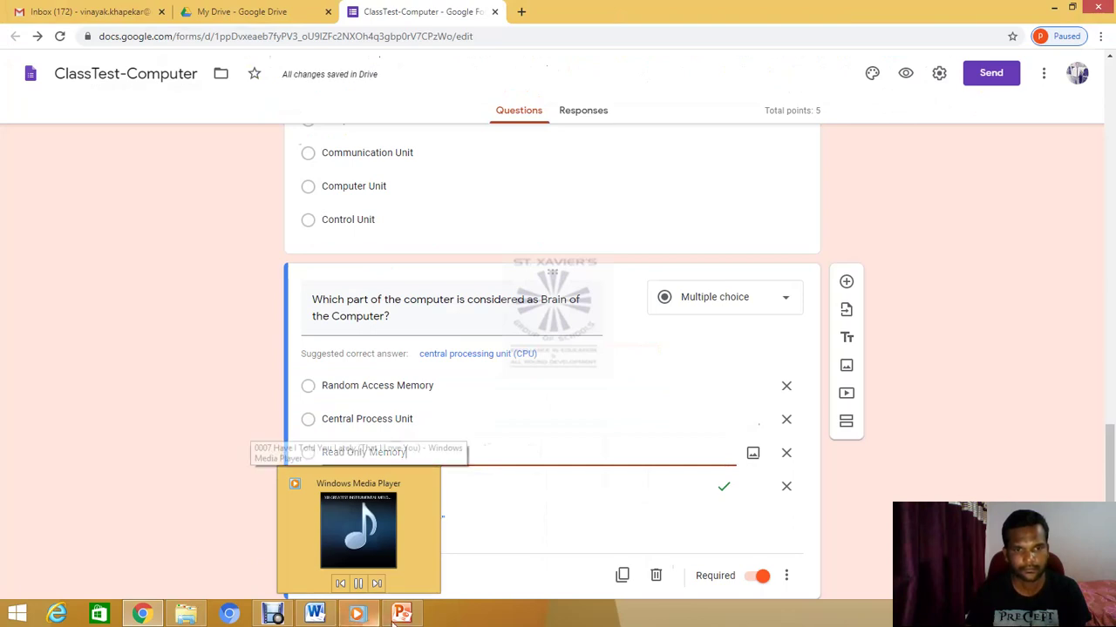
click(328, 522)
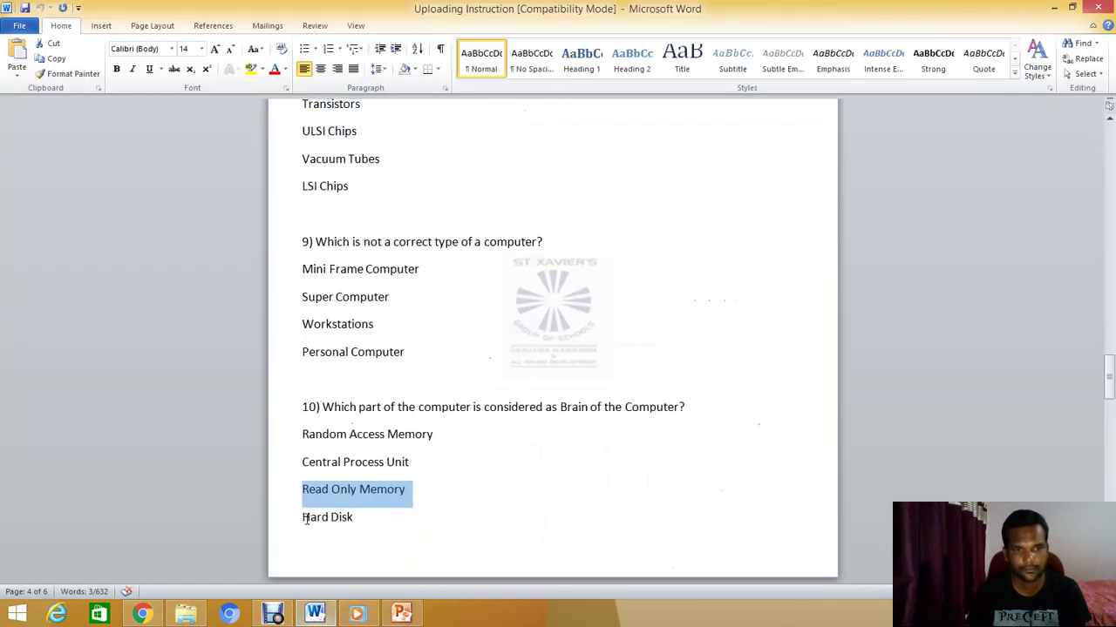
drag(306, 519, 373, 518)
key(ctrl+c)
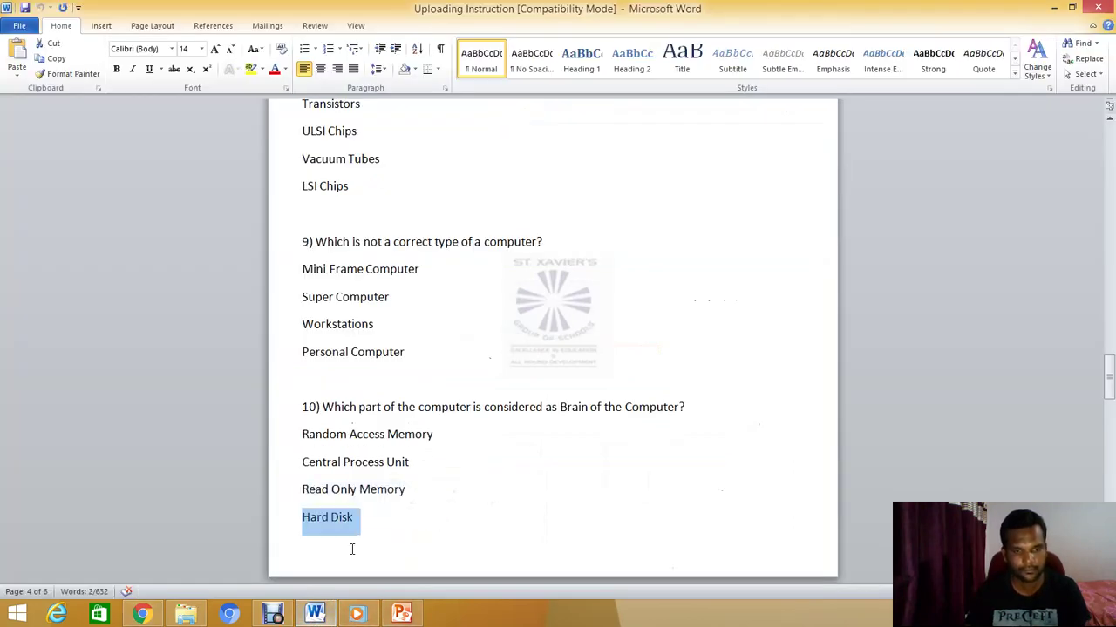
click(347, 495)
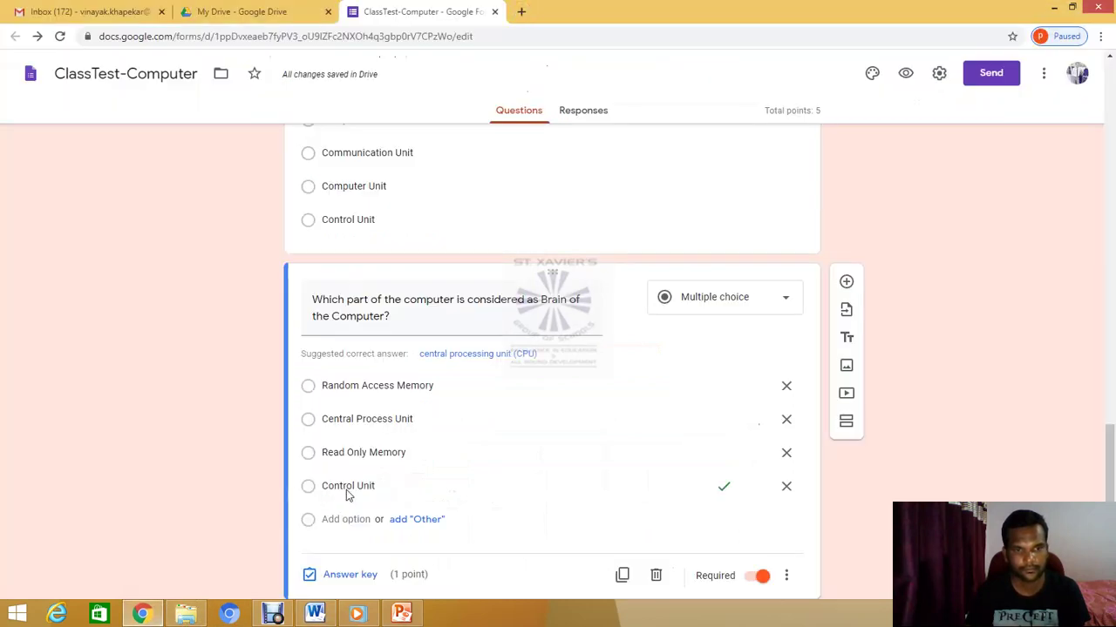
click(354, 486)
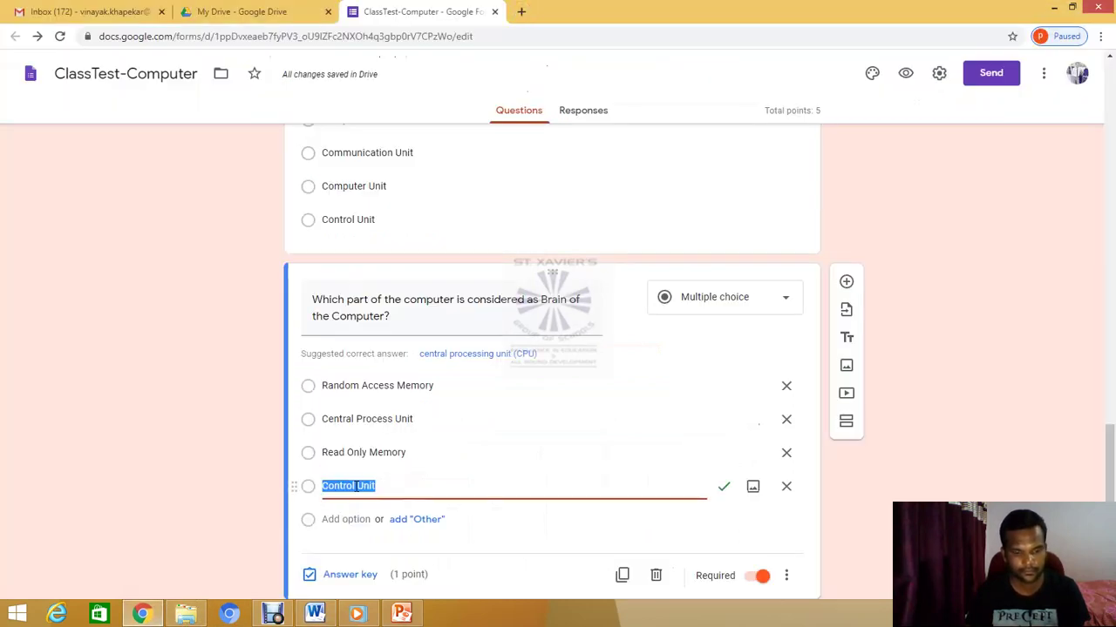
key(ctrl+v)
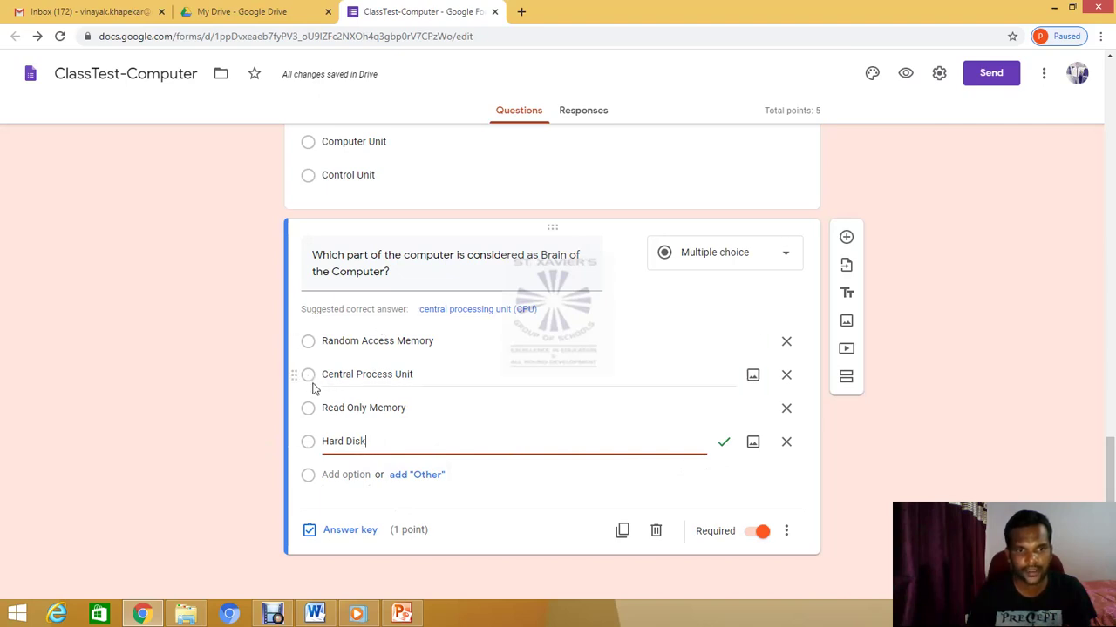
Key Central Process Unit instead of Hard Disk as the brain question's correct answer
click(335, 536)
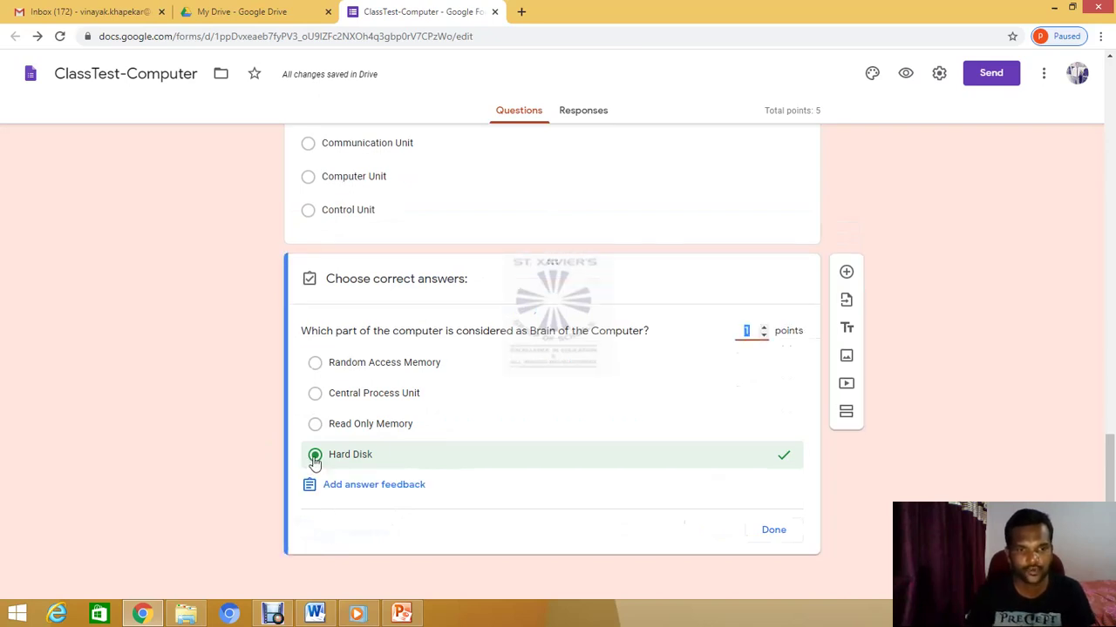
click(314, 458)
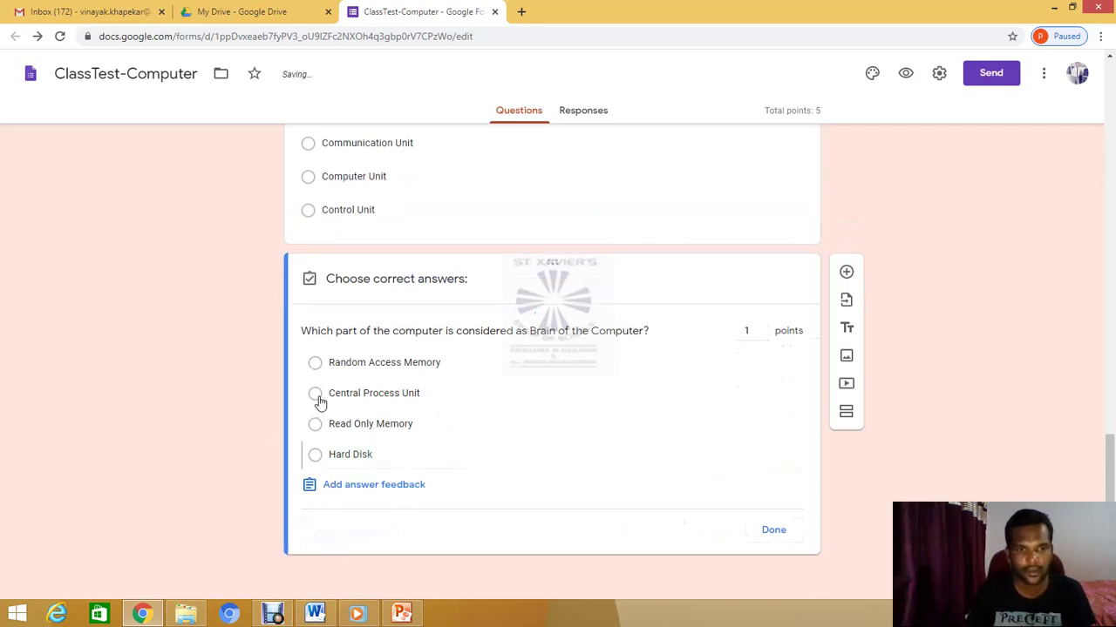
click(491, 402)
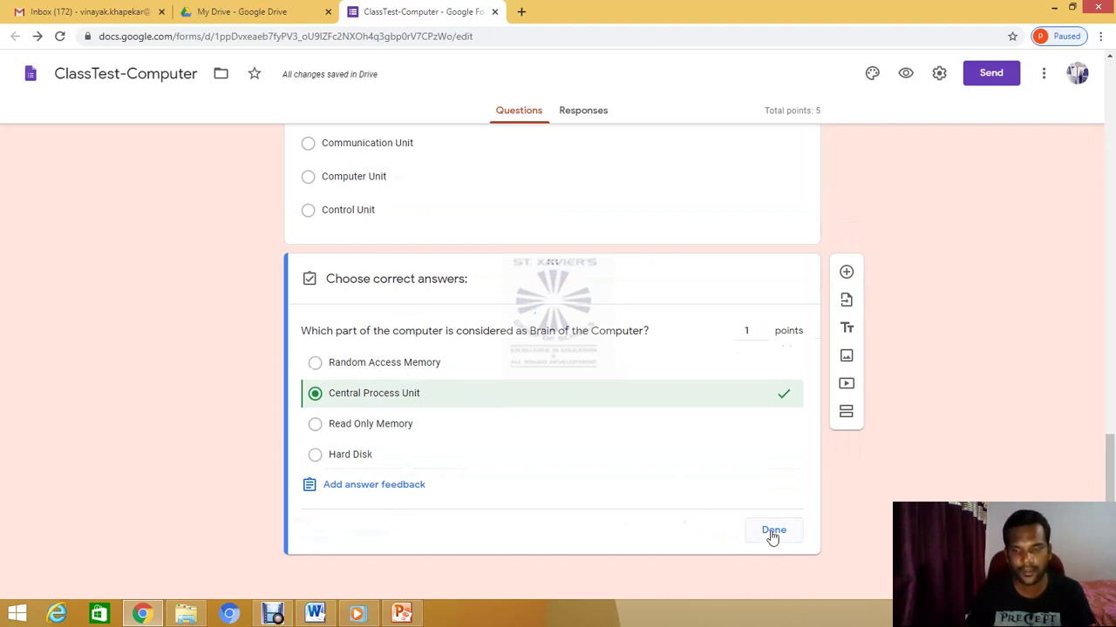
click(773, 534)
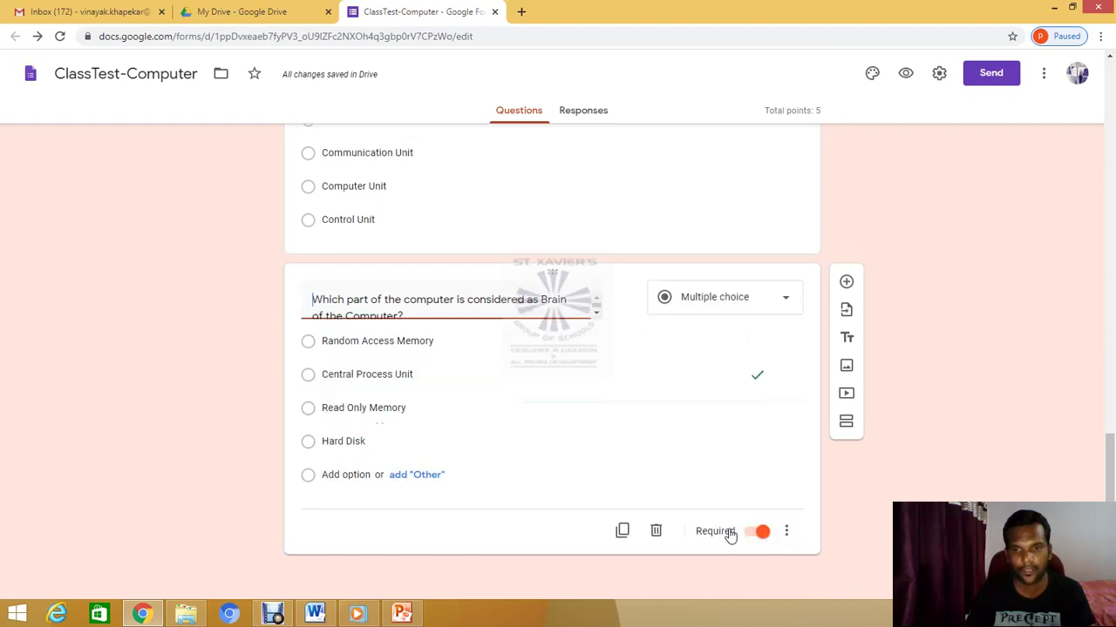
Check the student details and Computer Test sections, then preview the 5-point quiz
scroll(576, 494, up, 5)
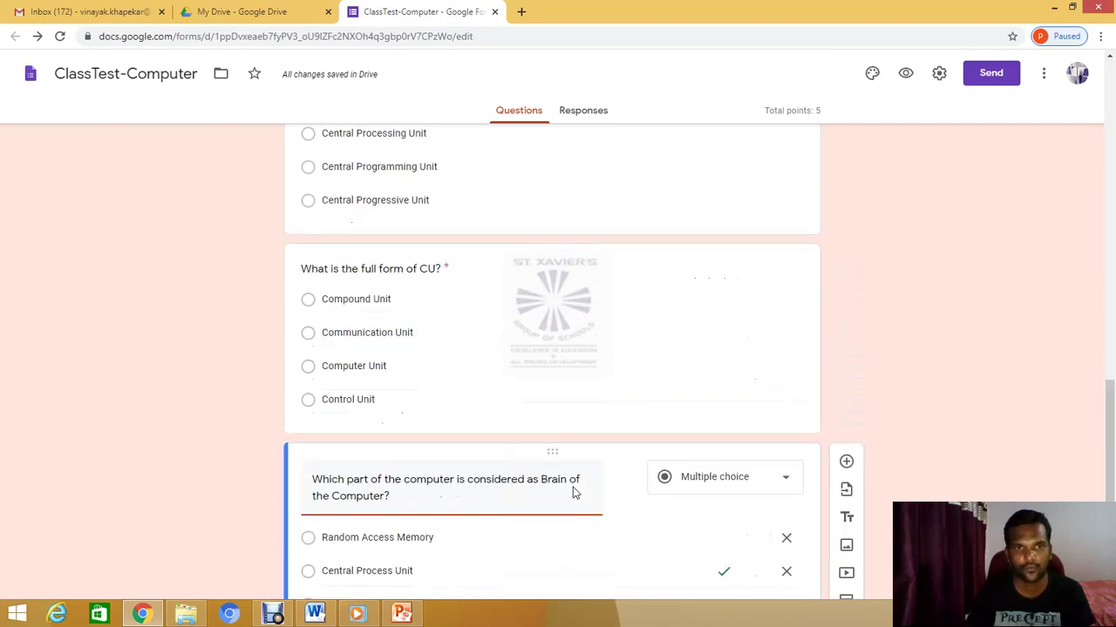
scroll(572, 493, up, 8)
scroll(573, 494, down, 4)
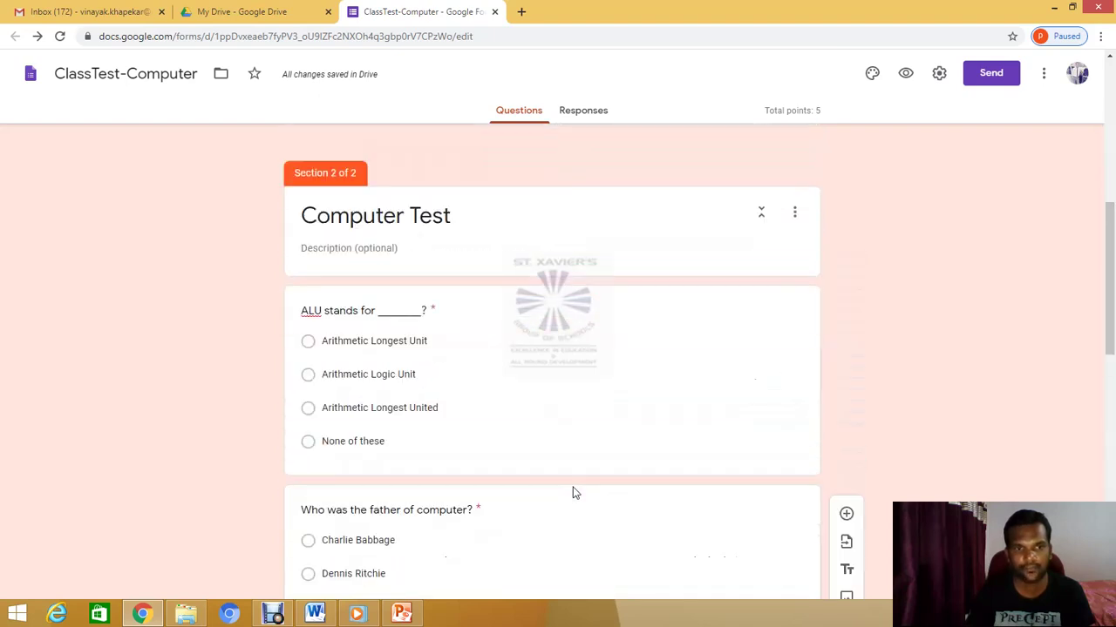
scroll(573, 493, up, 4)
scroll(573, 493, up, 2)
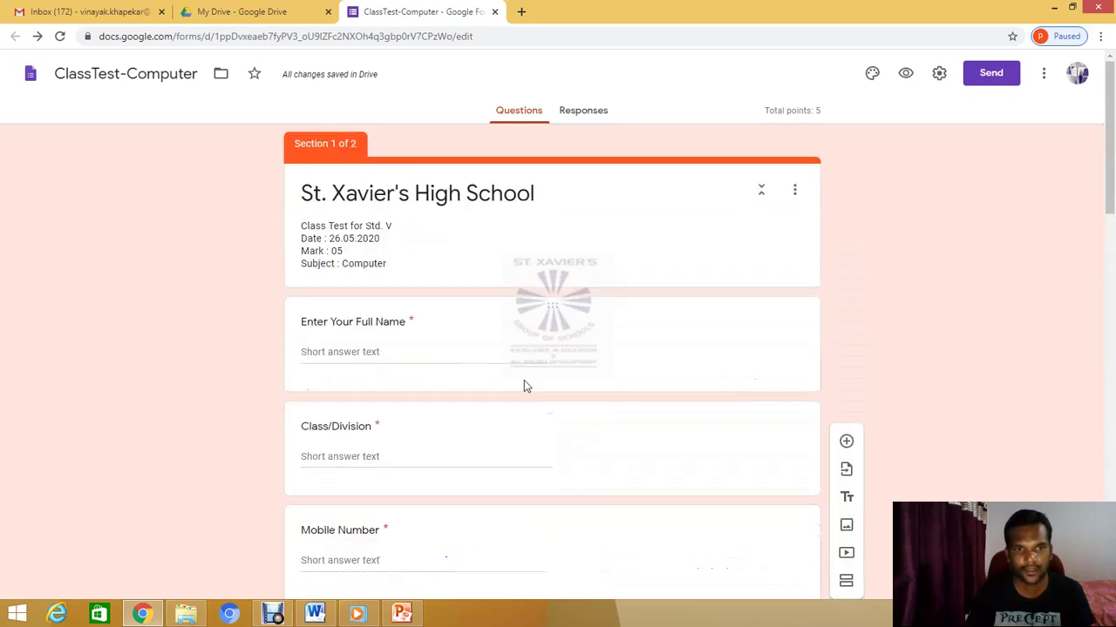
scroll(524, 397, down, 4)
scroll(525, 401, down, 4)
scroll(526, 406, up, 7)
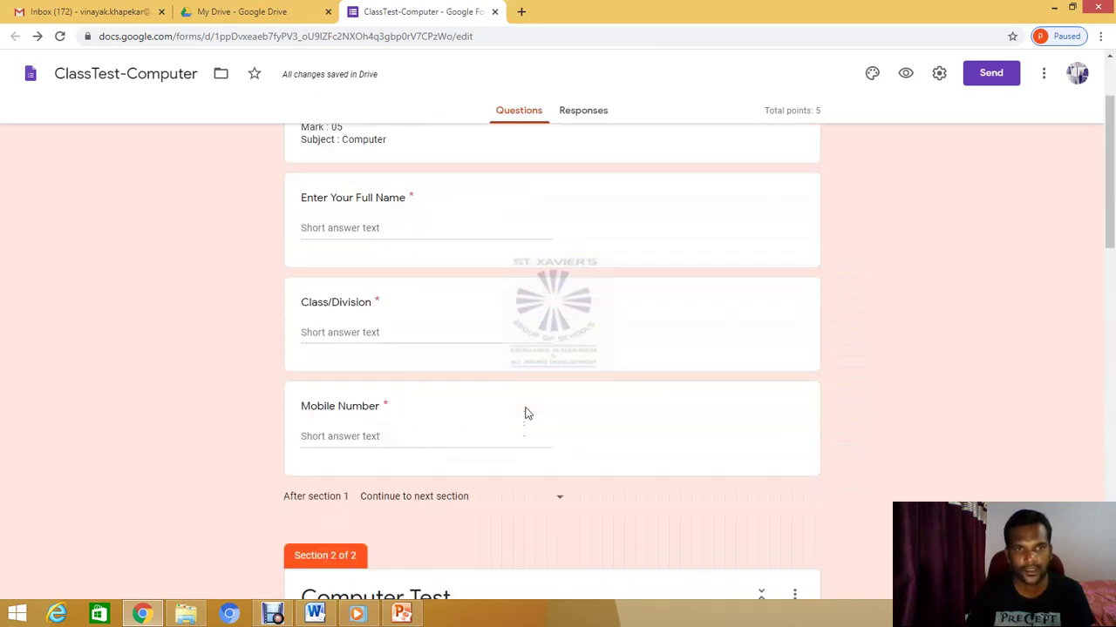
scroll(526, 413, up, 1)
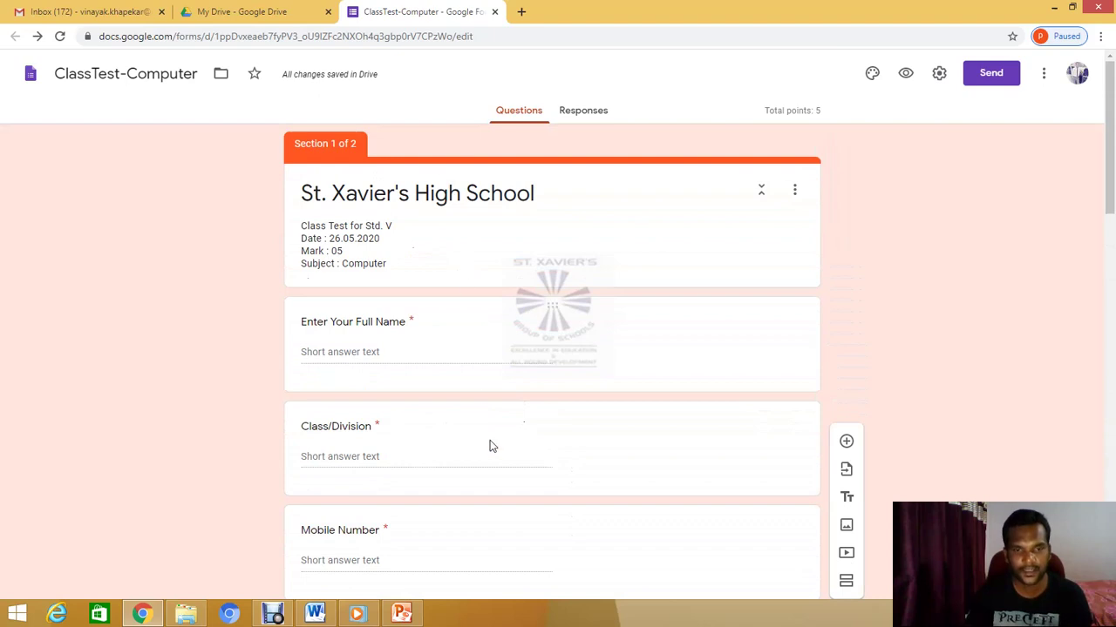
scroll(443, 456, down, 6)
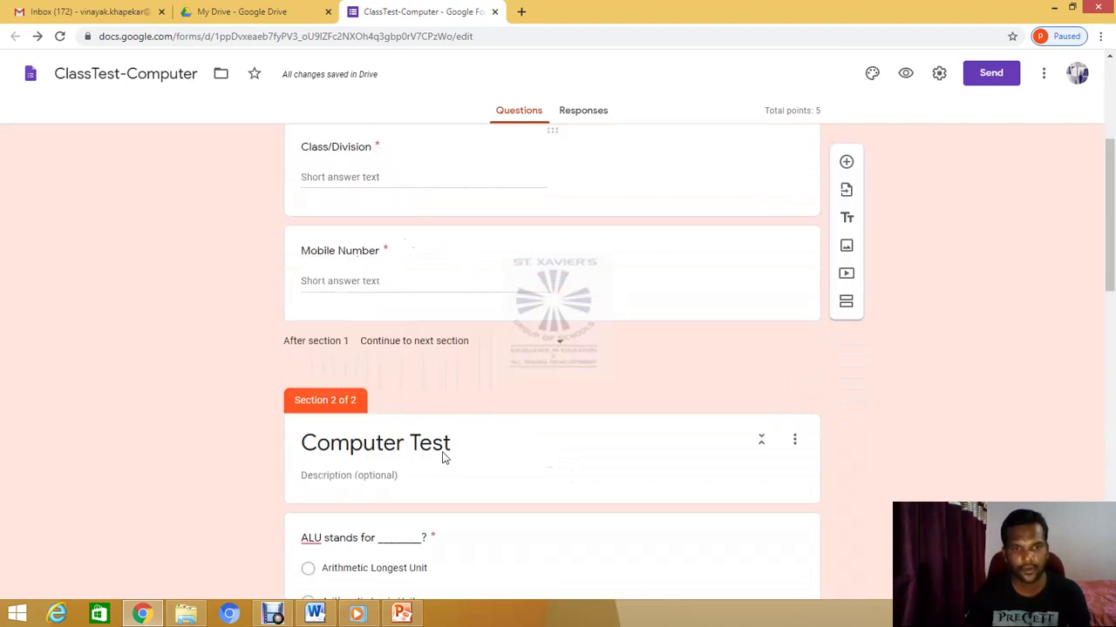
scroll(482, 436, up, 1)
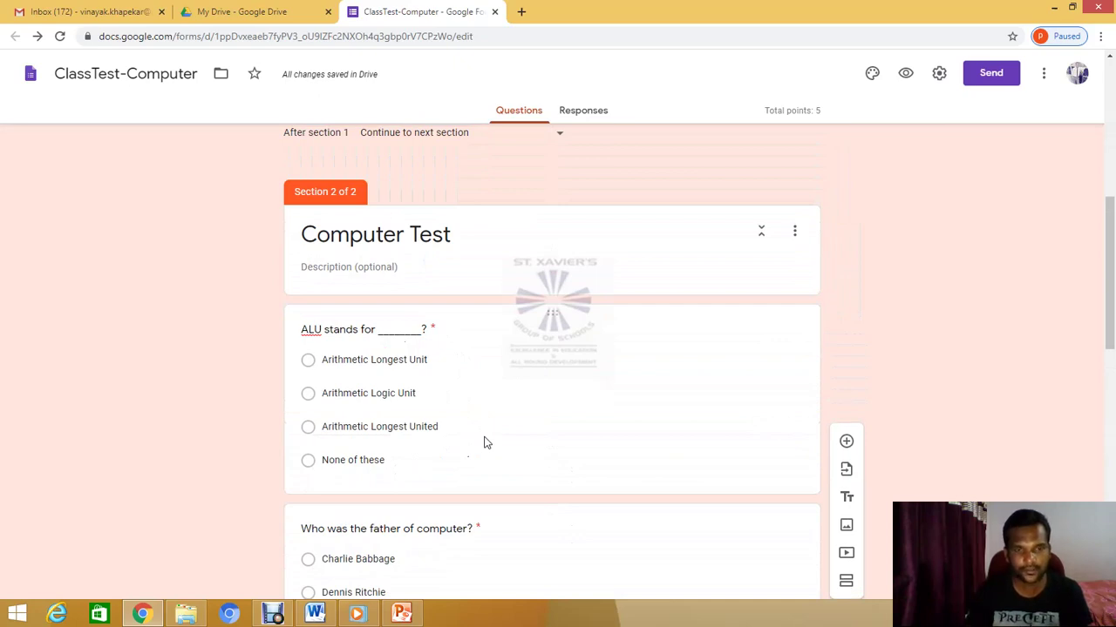
scroll(484, 440, down, 10)
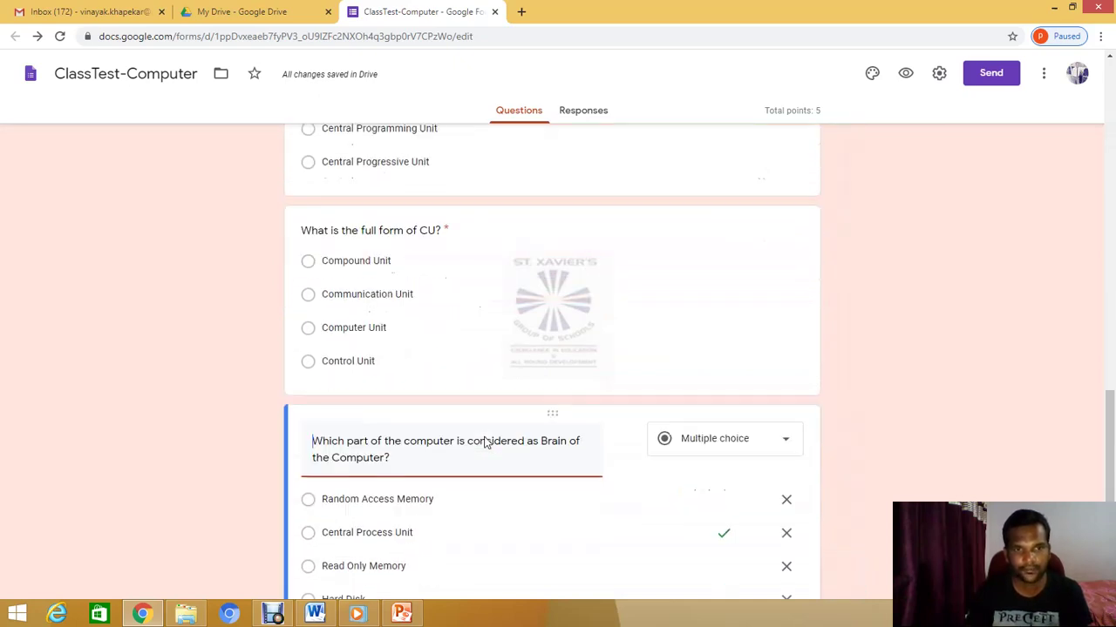
scroll(574, 465, up, 14)
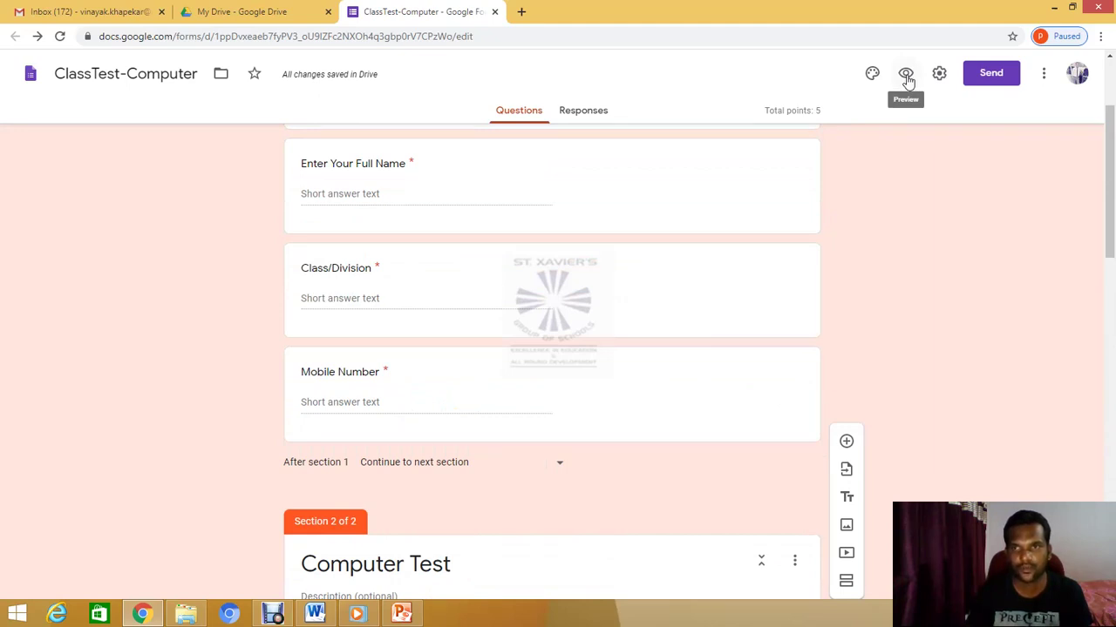
click(906, 77)
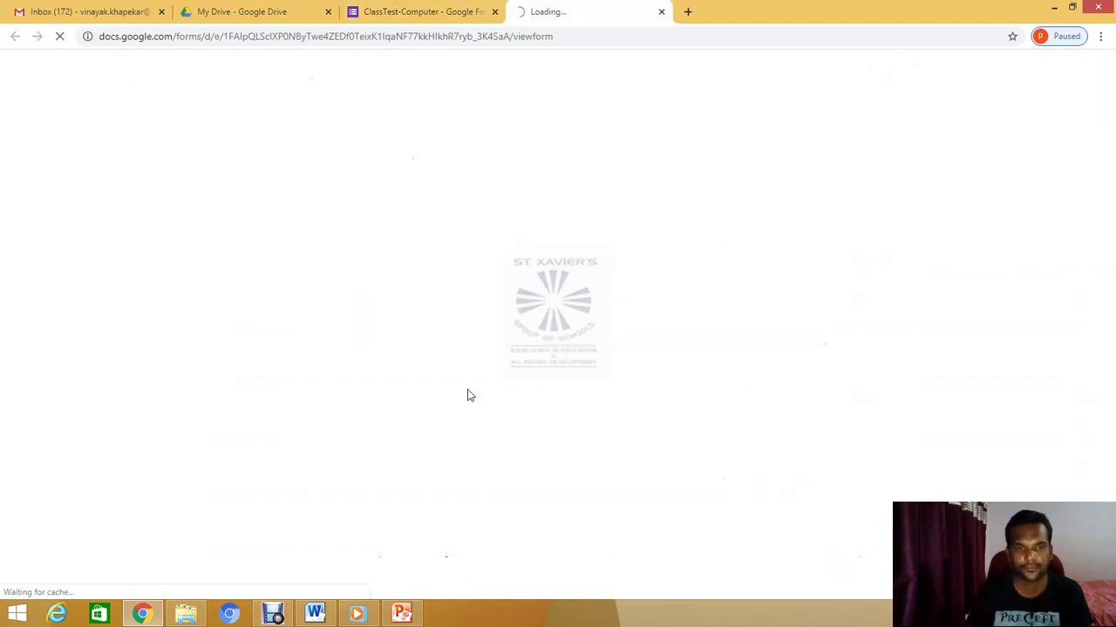
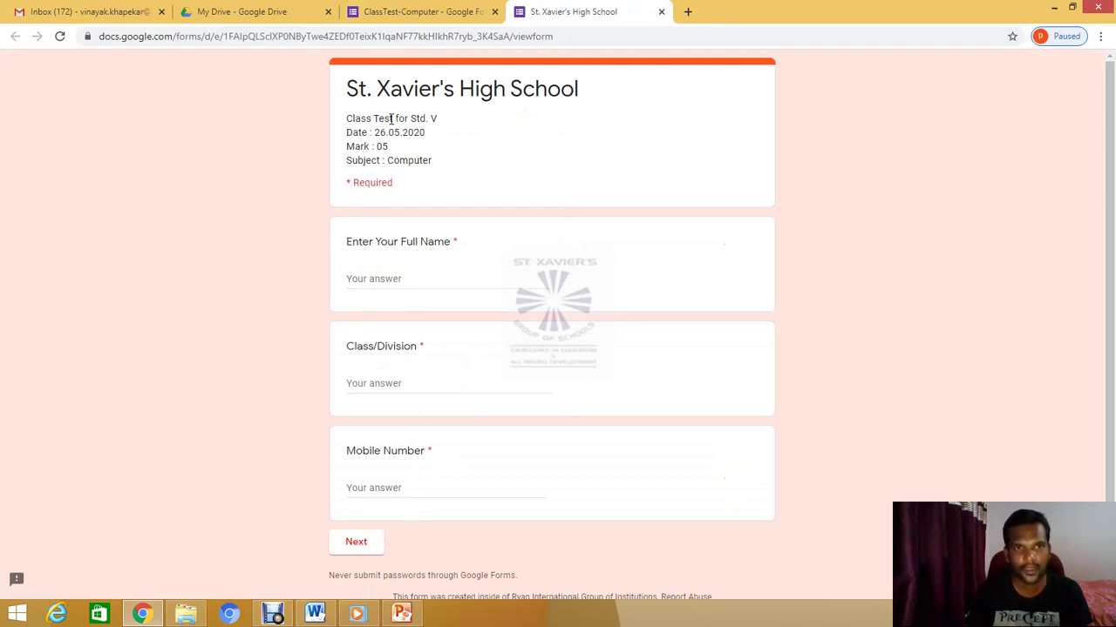
Enter the student's name, class/division V-B and a 10-digit mobile number, trimming the extra digit
click(393, 280)
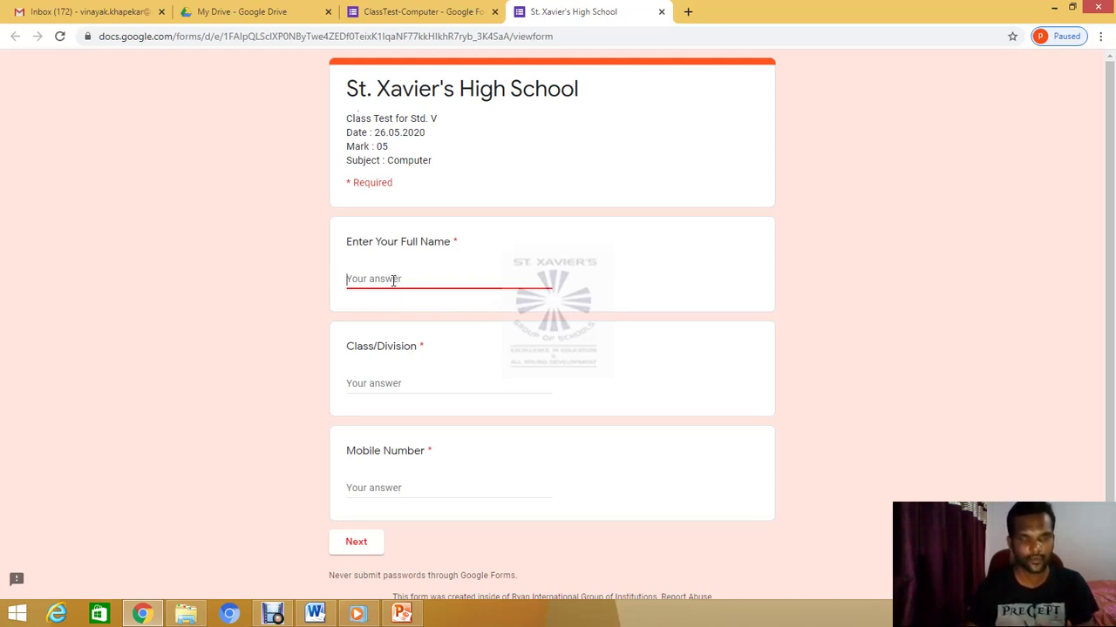
text(Vi)
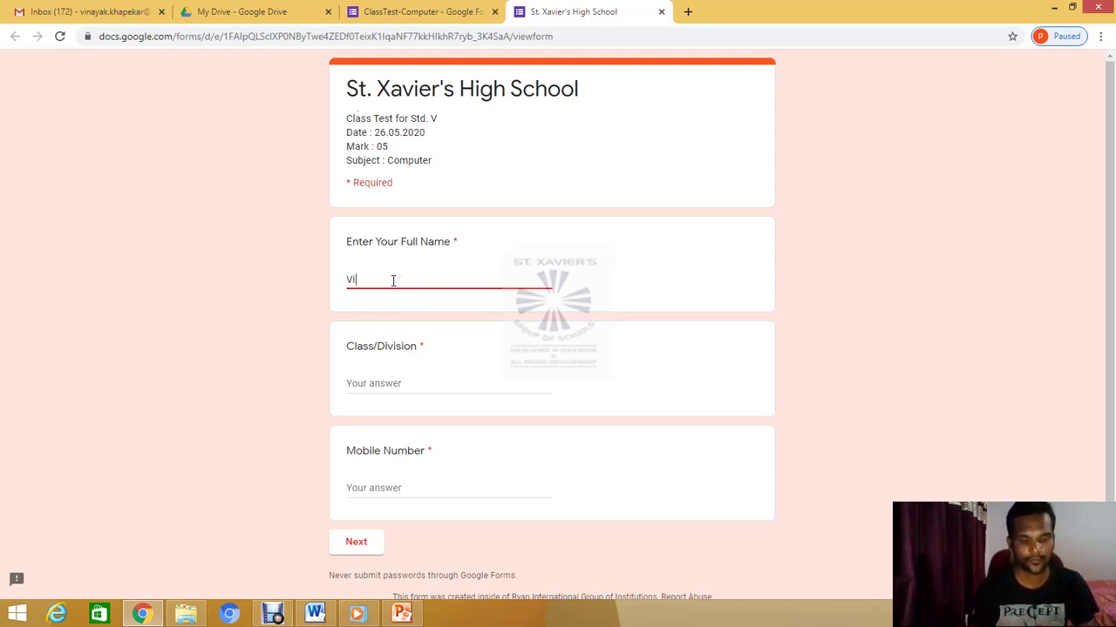
text(nayak)
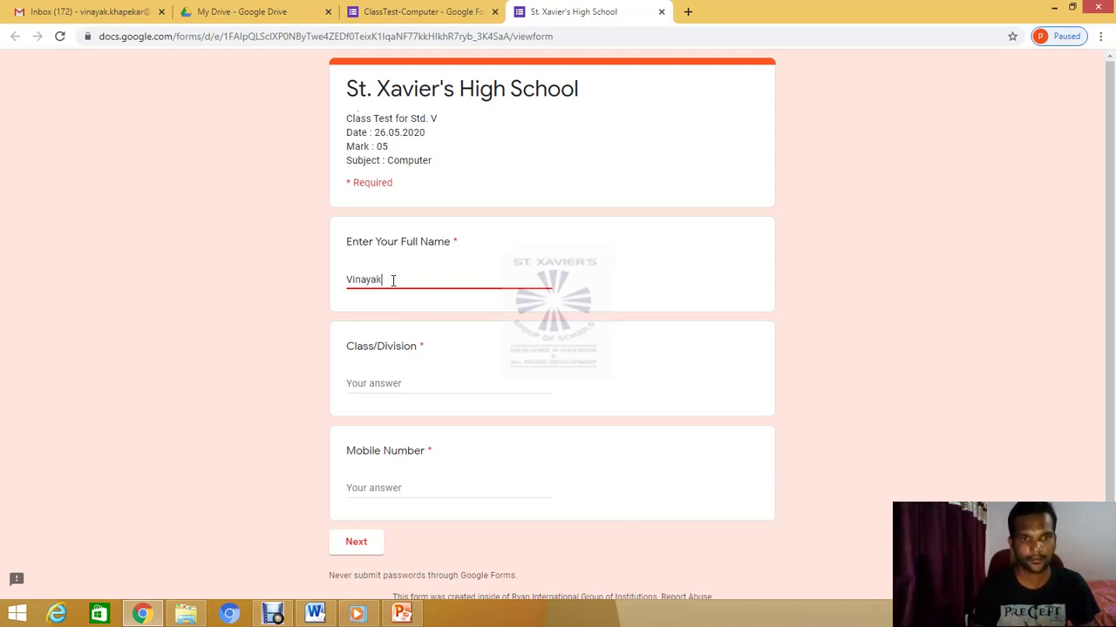
key(Tab)
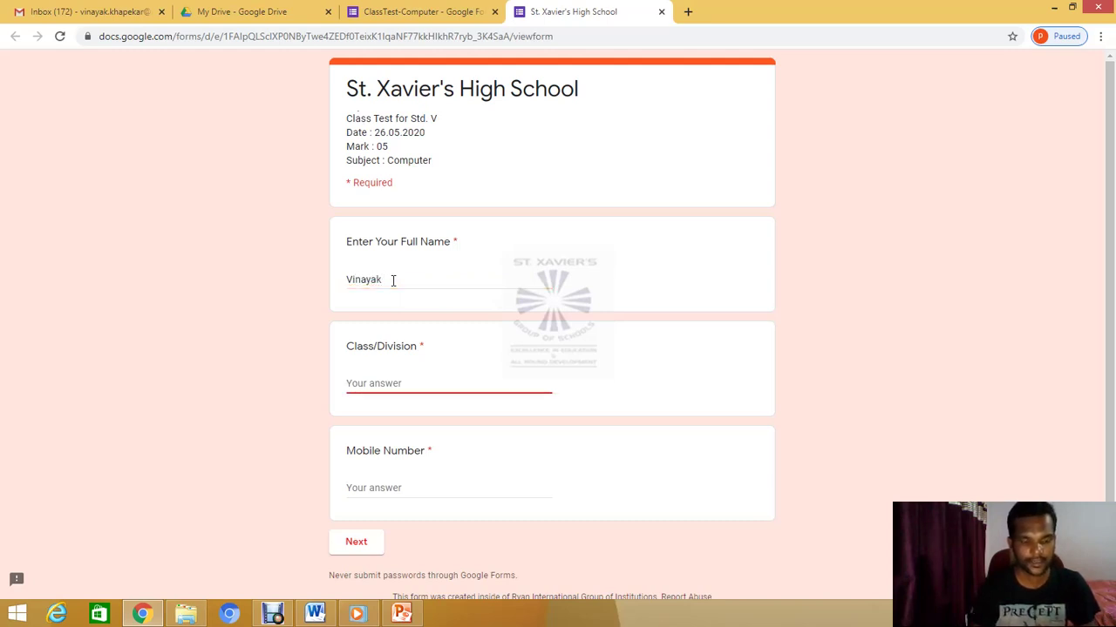
text(V-B)
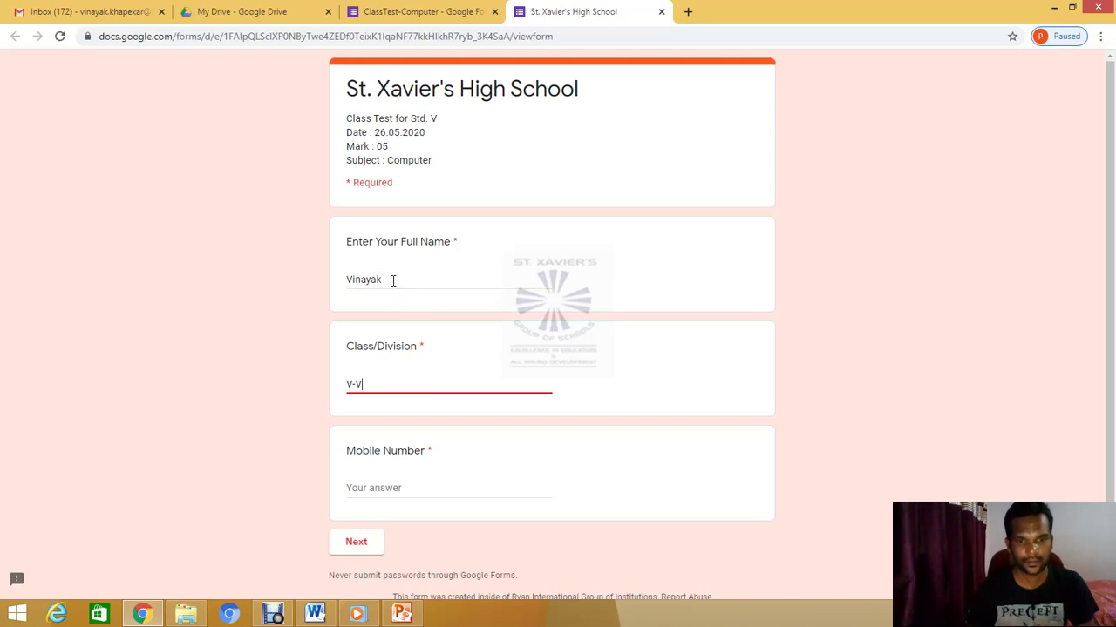
key(Tab)
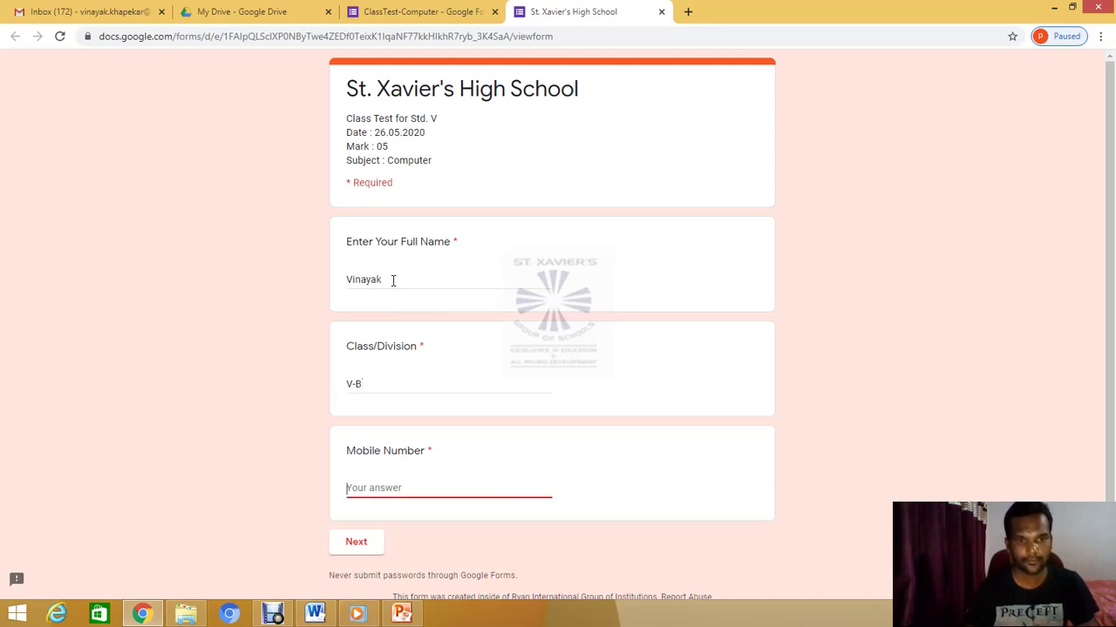
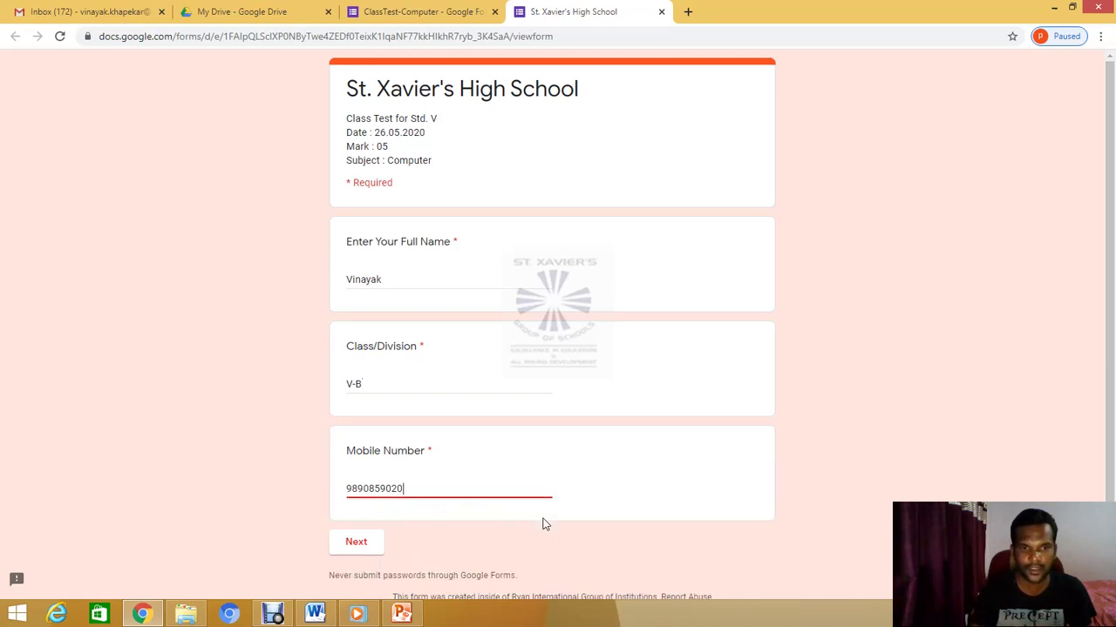
click(351, 547)
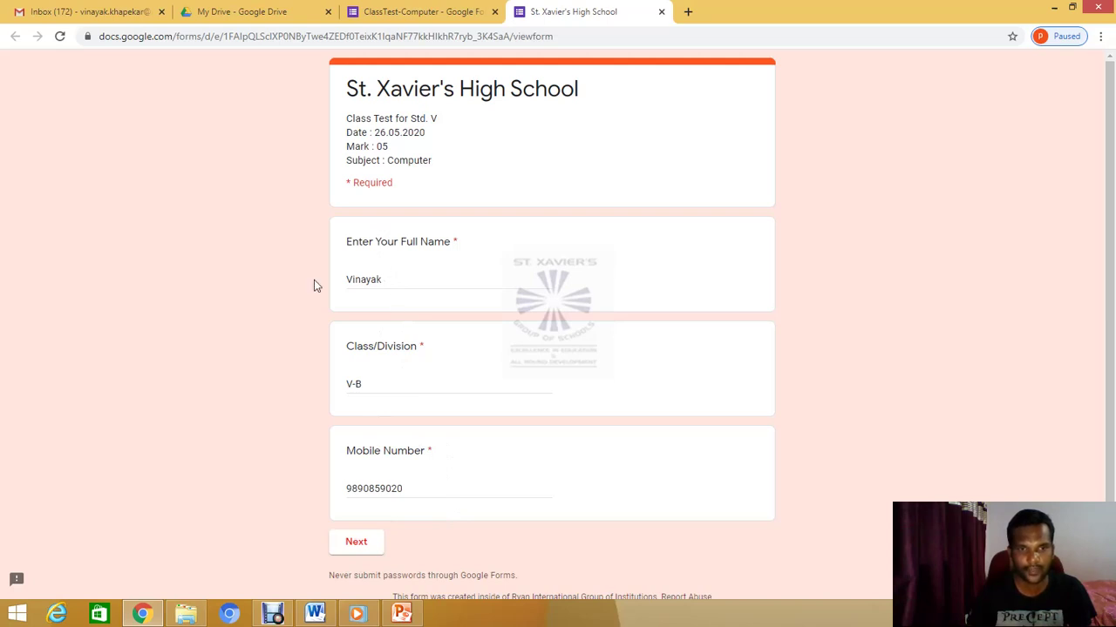
Replace the full name answer with the student's corrected full name
key(Tab)
key(BackSpace)
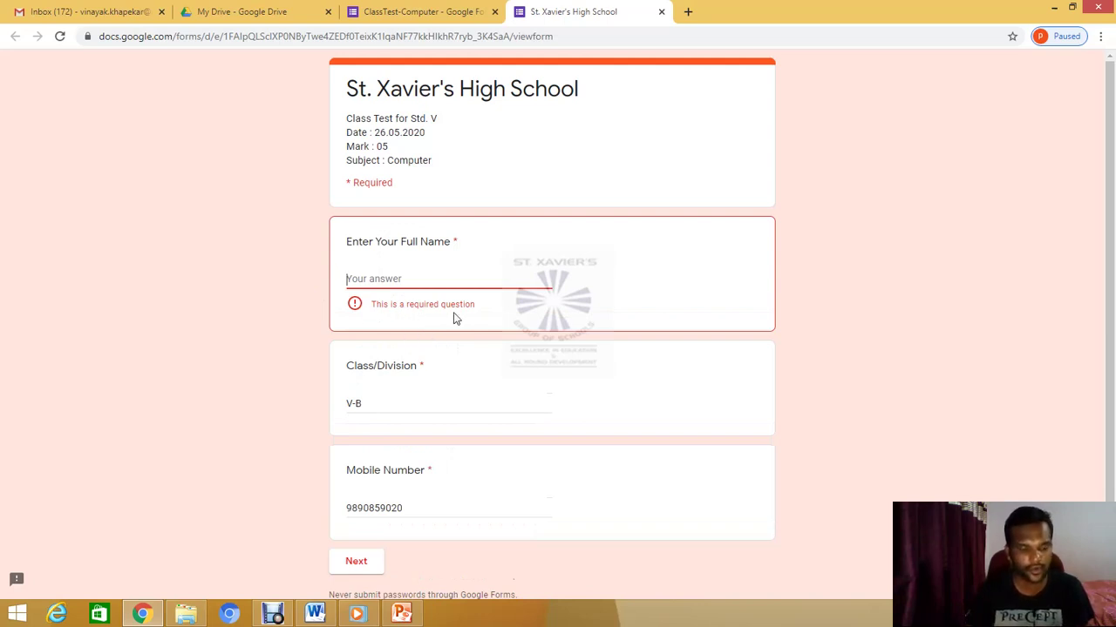
text(Vi)
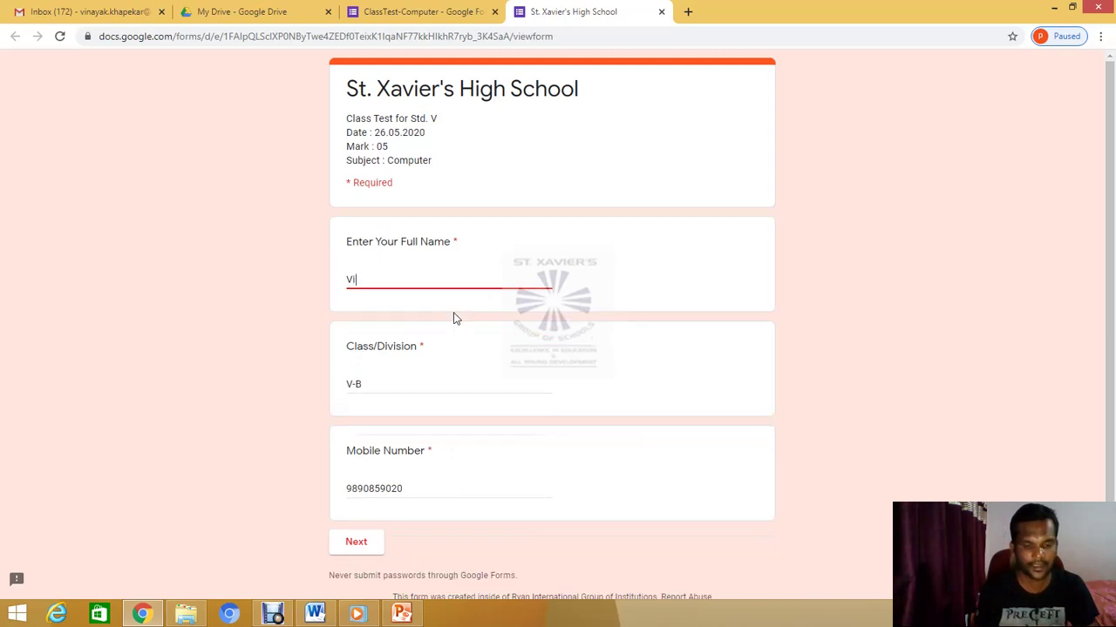
text(nayak)
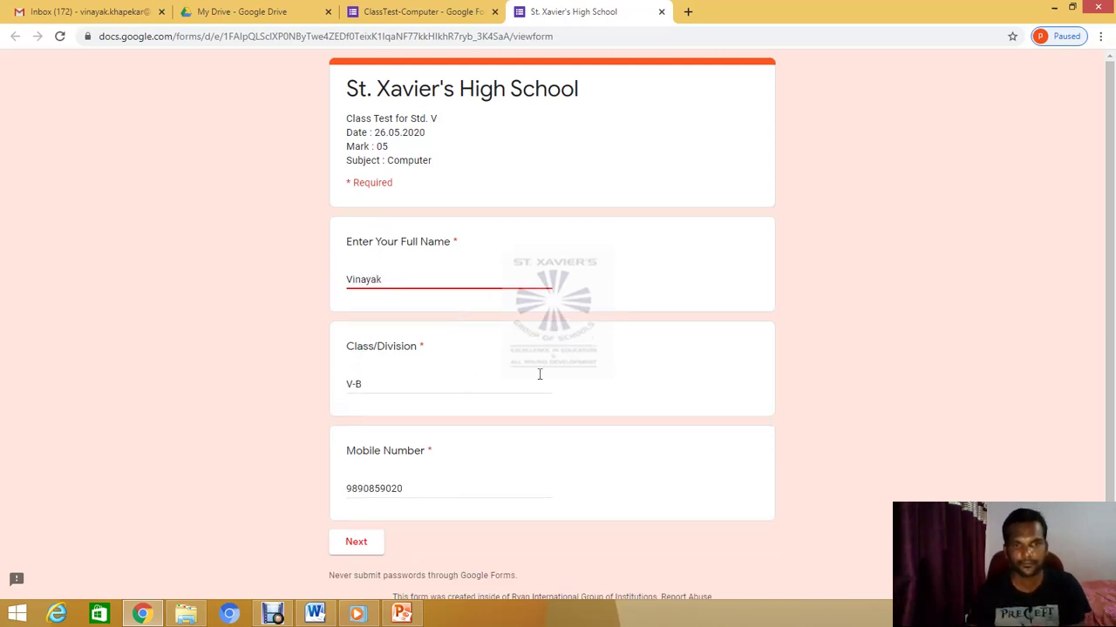
click(715, 403)
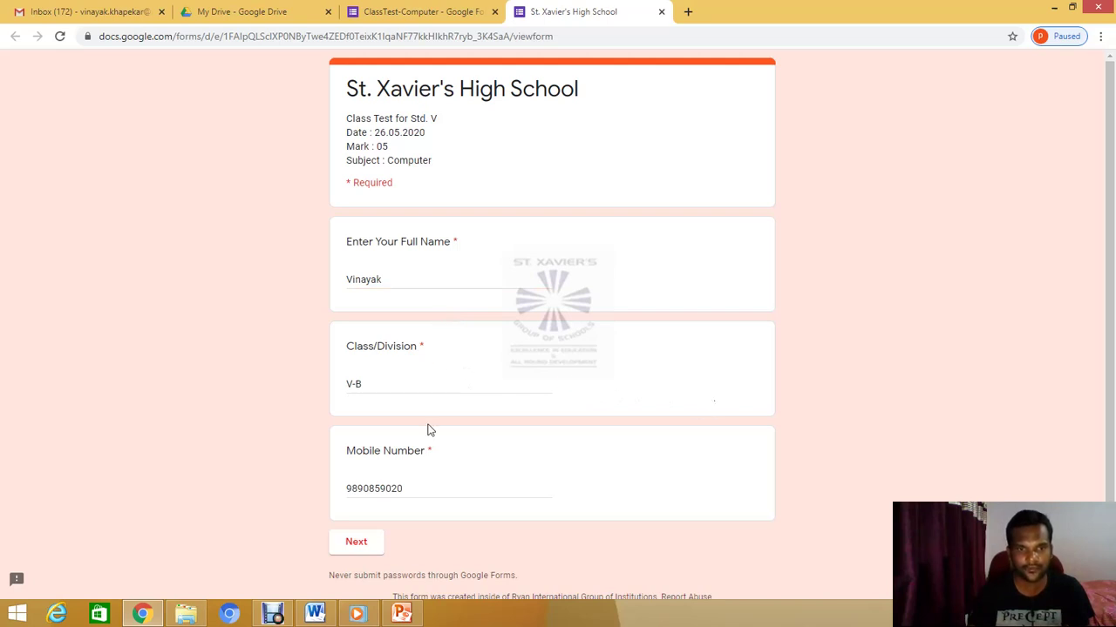
scroll(389, 506, down, 1)
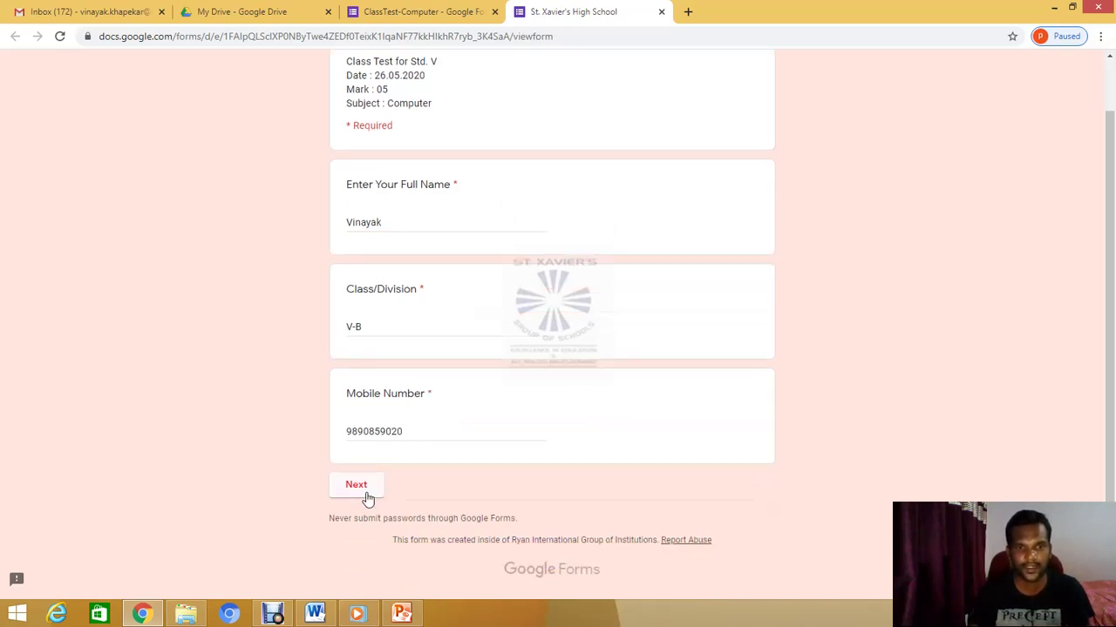
Advance to the Computer Test section and scroll through its five questions
click(367, 496)
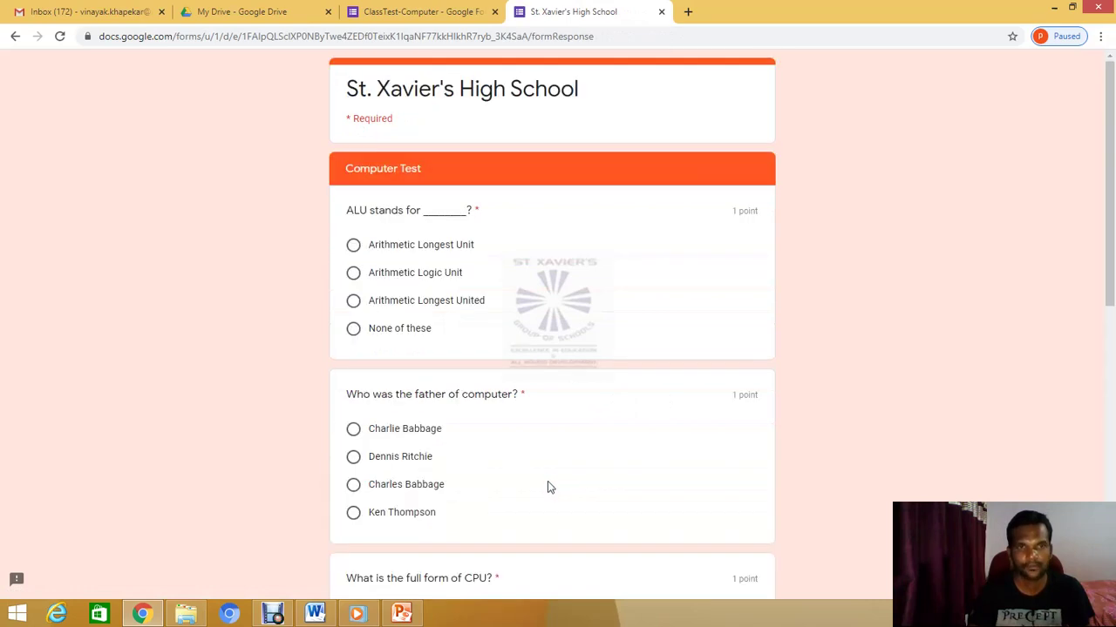
scroll(547, 486, down, 3)
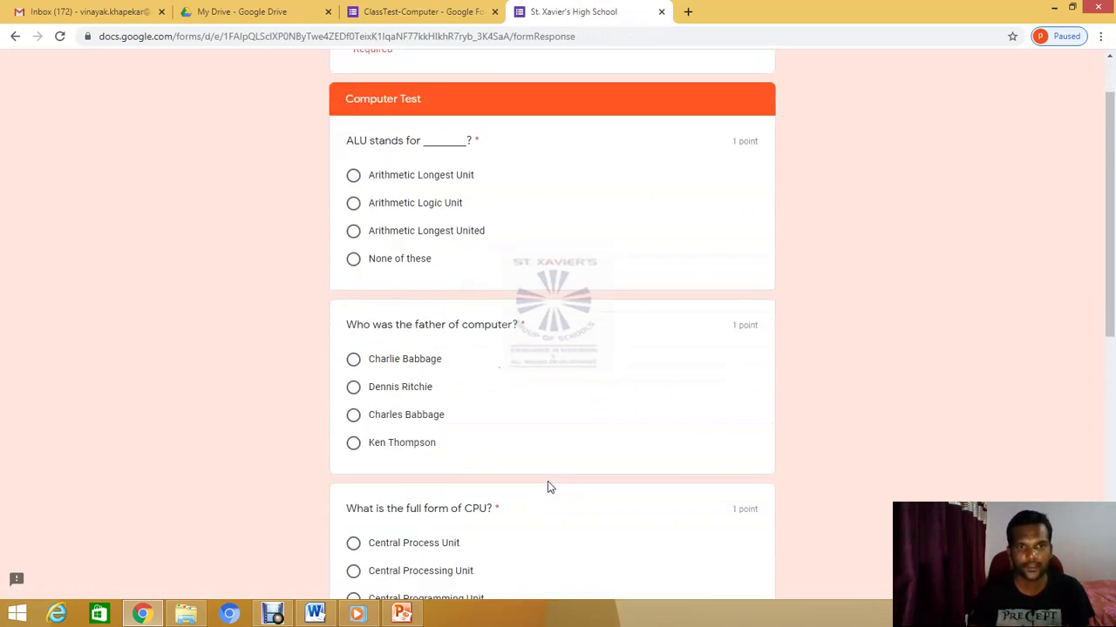
scroll(547, 487, down, 4)
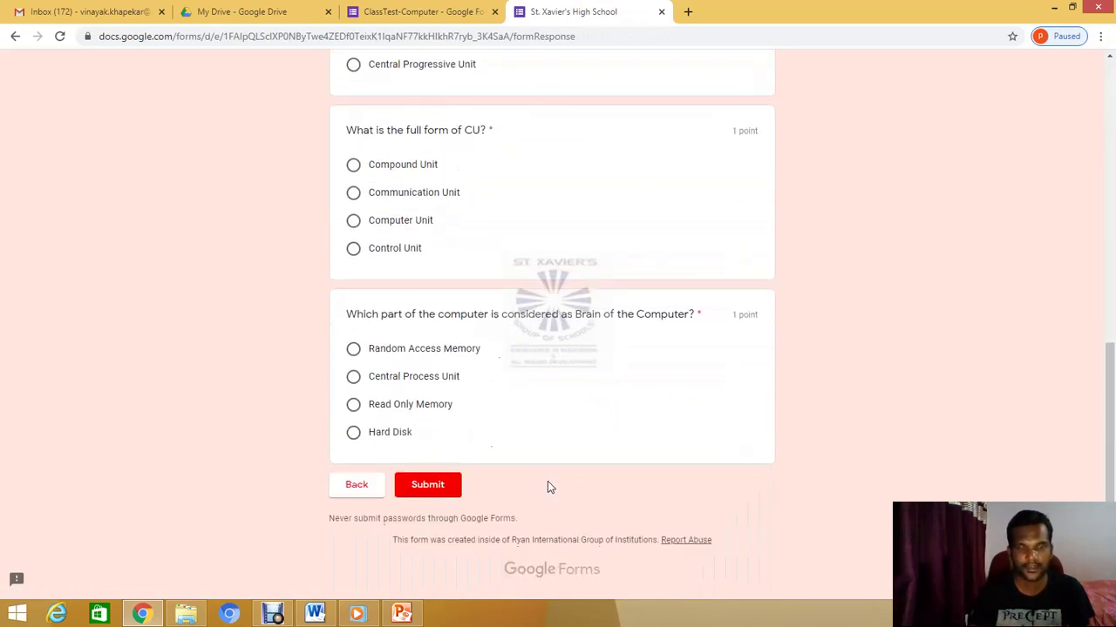
scroll(547, 486, up, 6)
scroll(547, 486, up, 1)
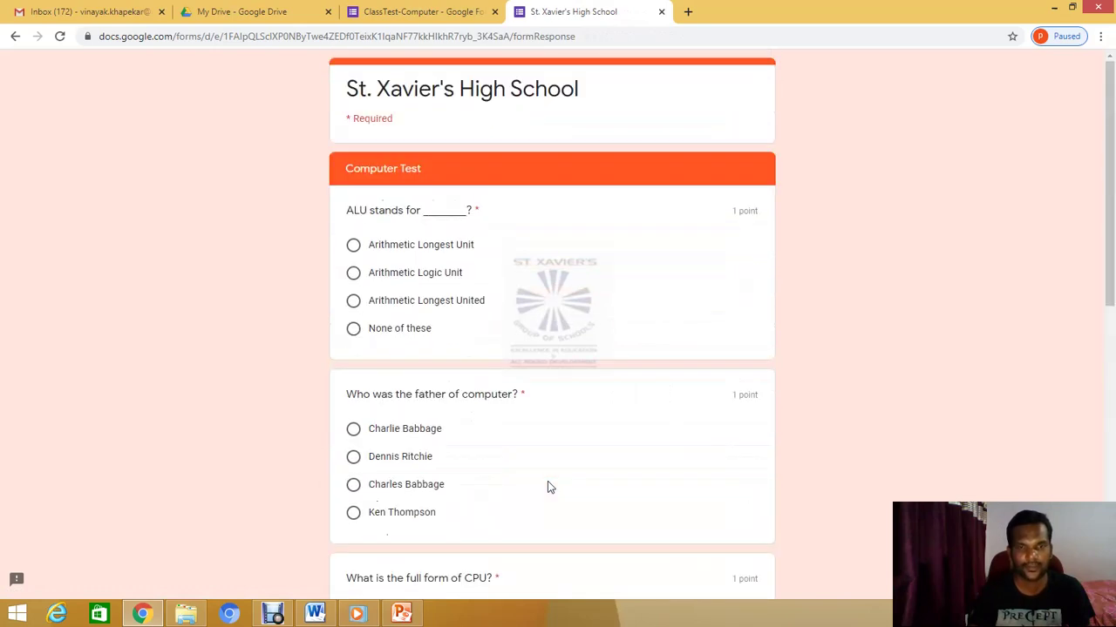
scroll(547, 487, down, 7)
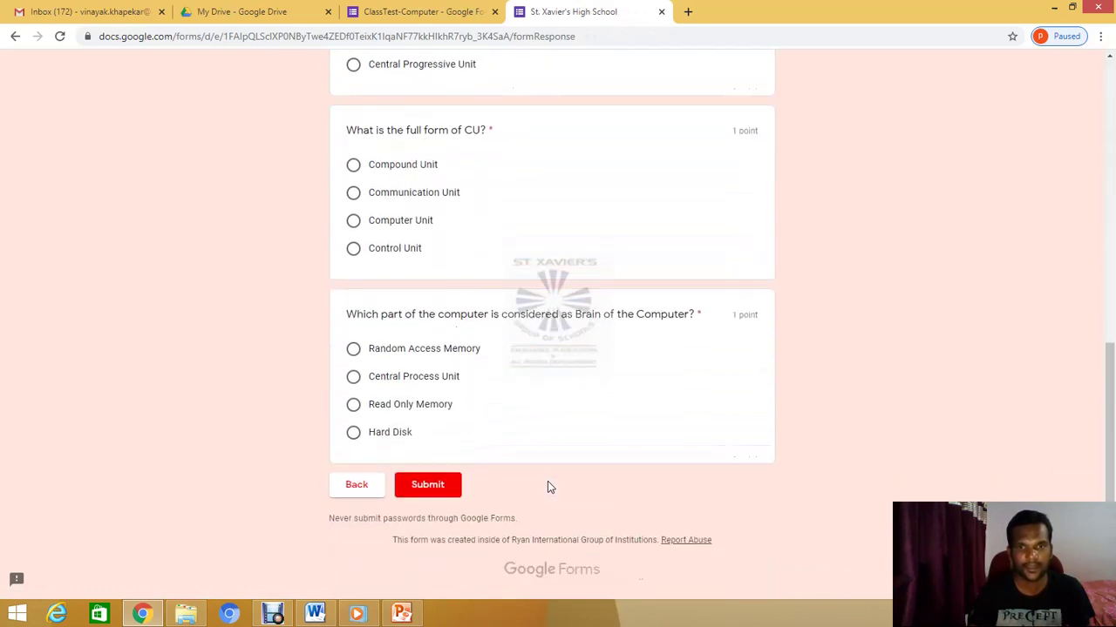
scroll(547, 481, up, 7)
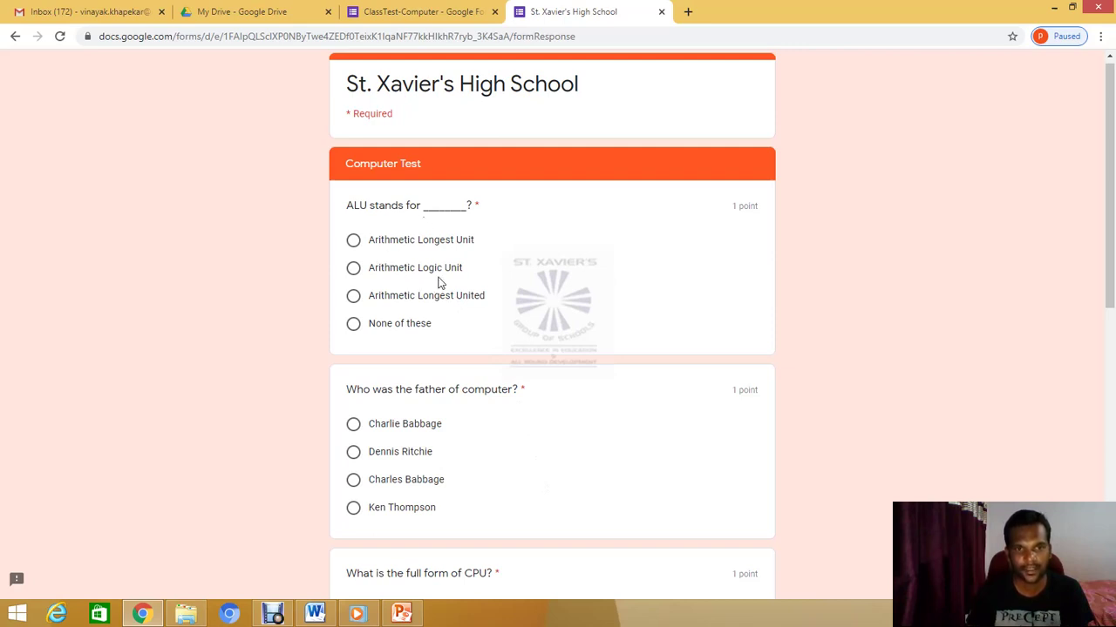
Answer Arithmetic Logic Unit, Charles Babbage and Central Processing Unit for the first three questions
click(353, 270)
scroll(455, 424, down, 2)
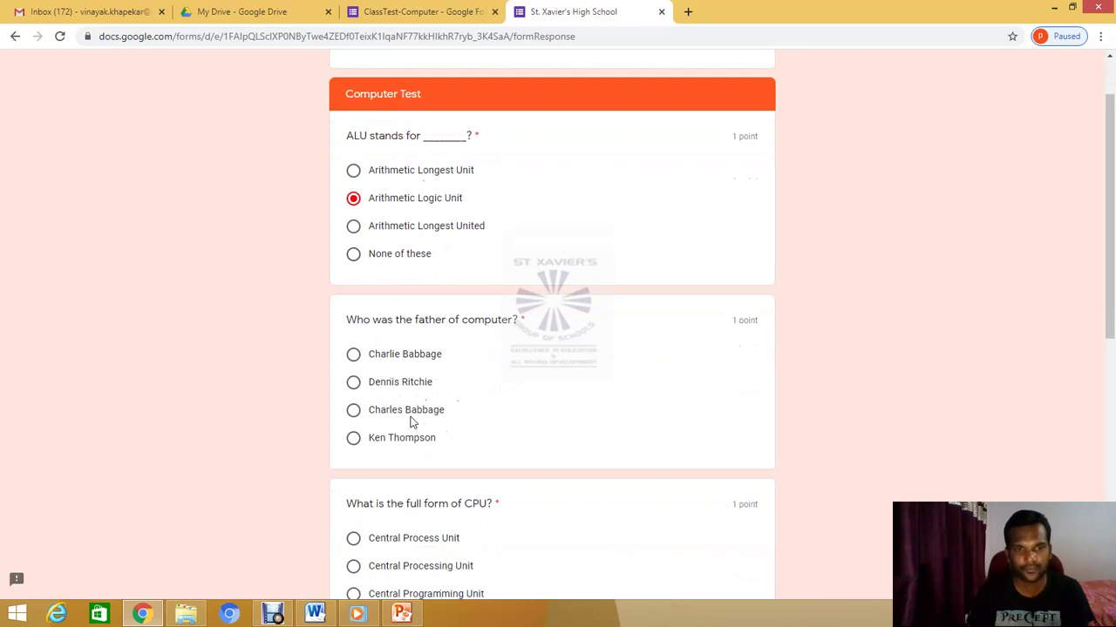
click(354, 414)
scroll(451, 412, down, 3)
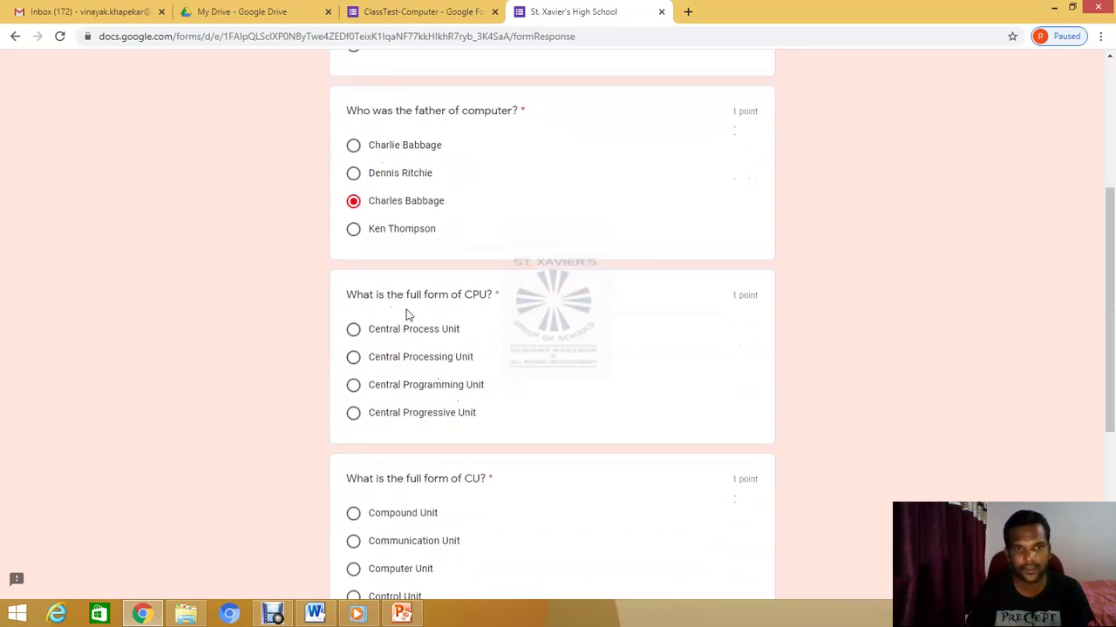
click(353, 359)
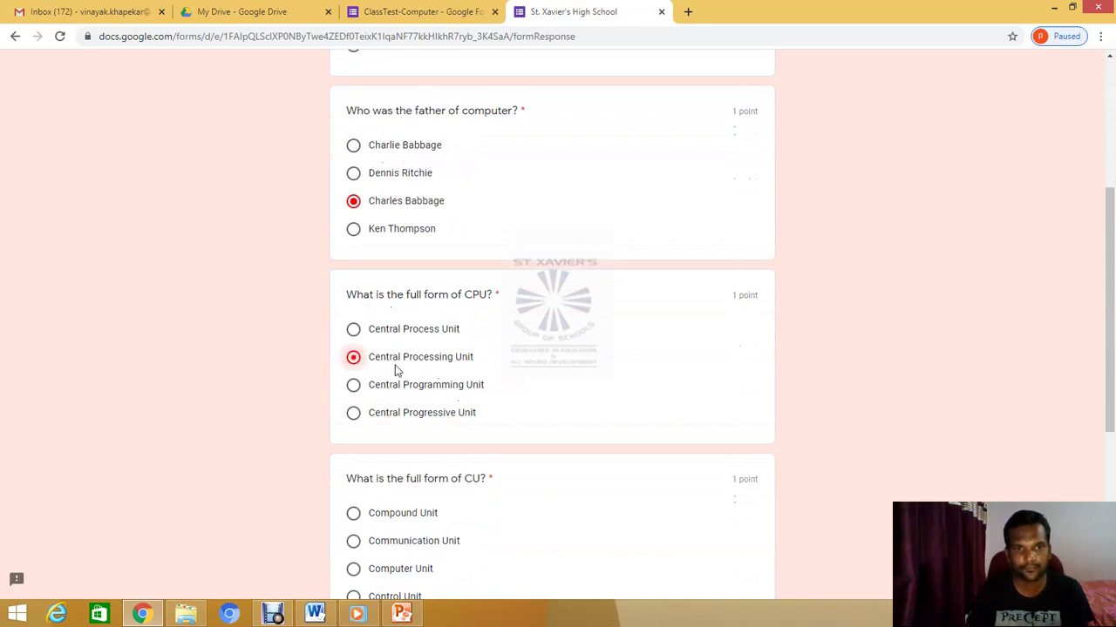
scroll(424, 420, down, 3)
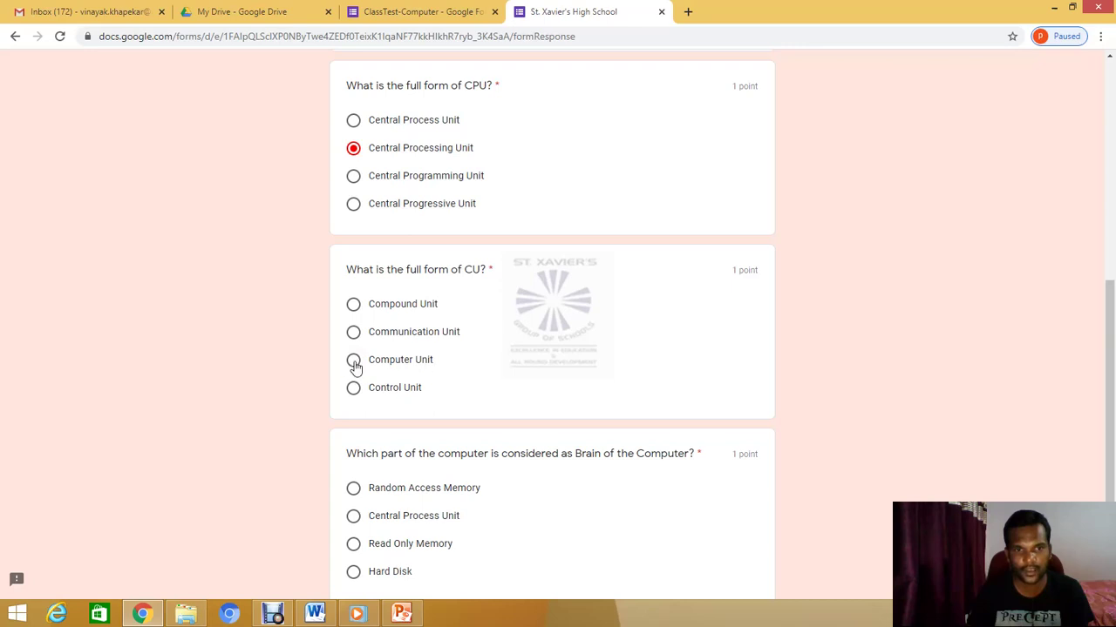
Answer Computer Unit for CU and Central Process Unit for the brain question, then submit
click(354, 362)
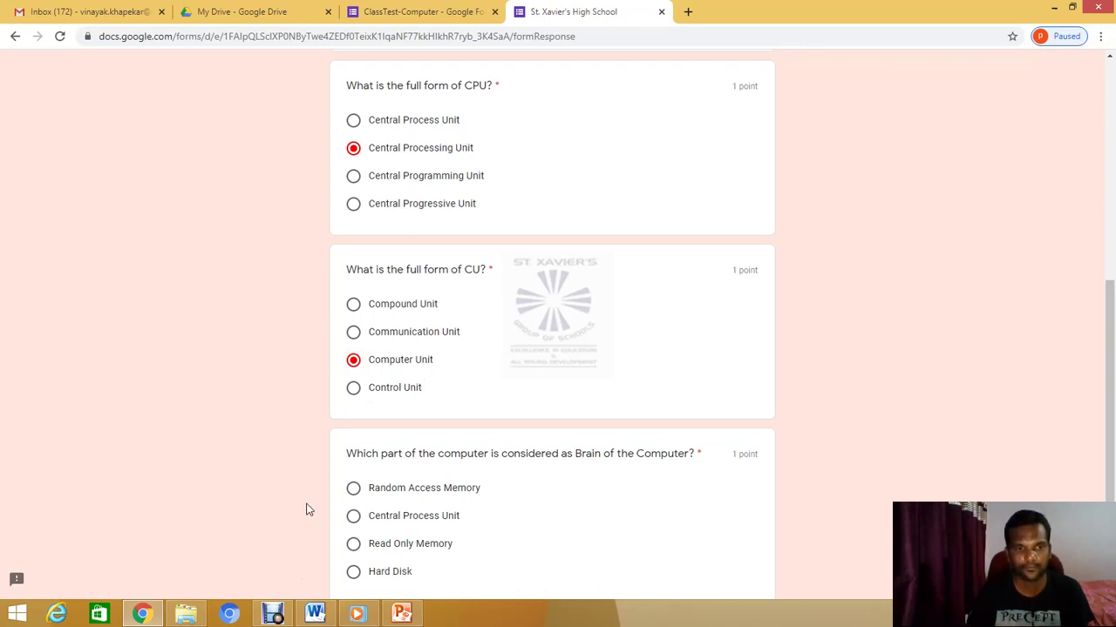
scroll(427, 475, down, 2)
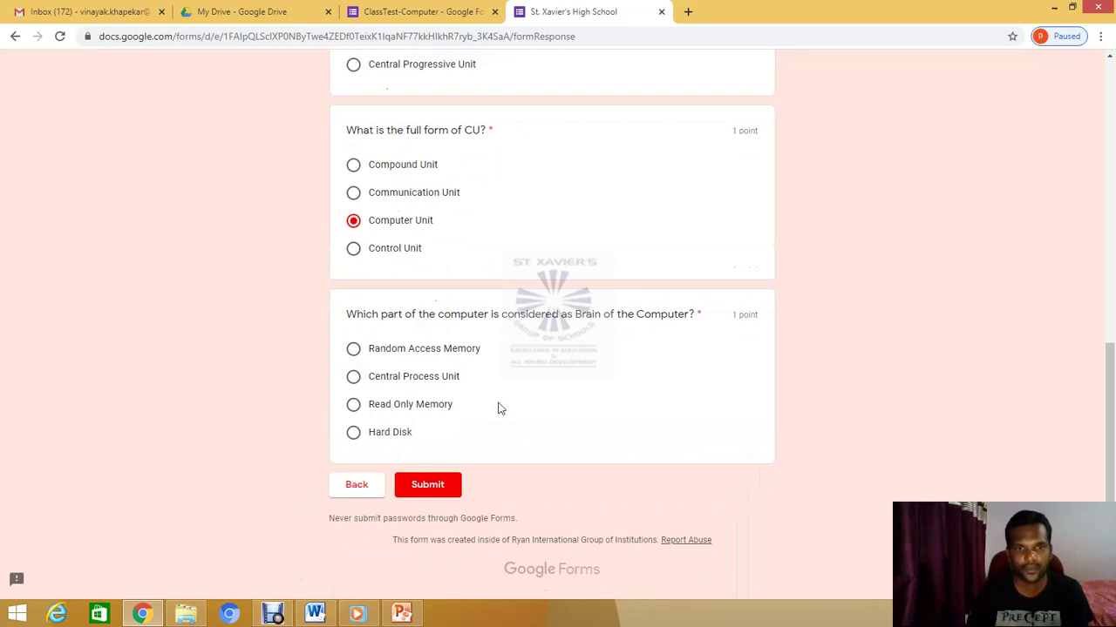
click(355, 385)
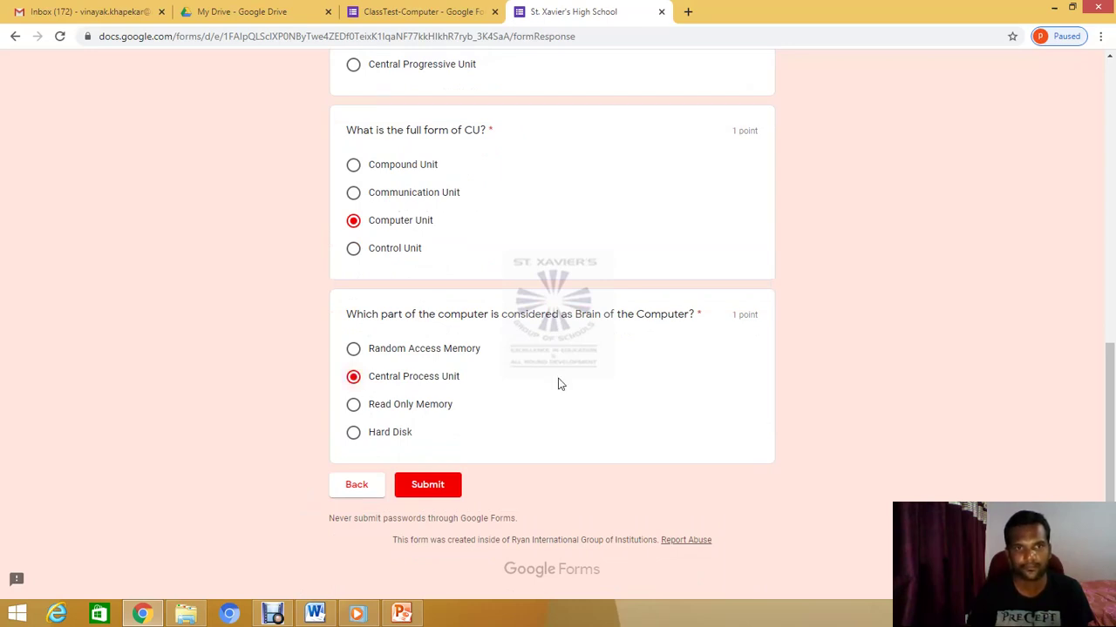
scroll(560, 385, up, 2)
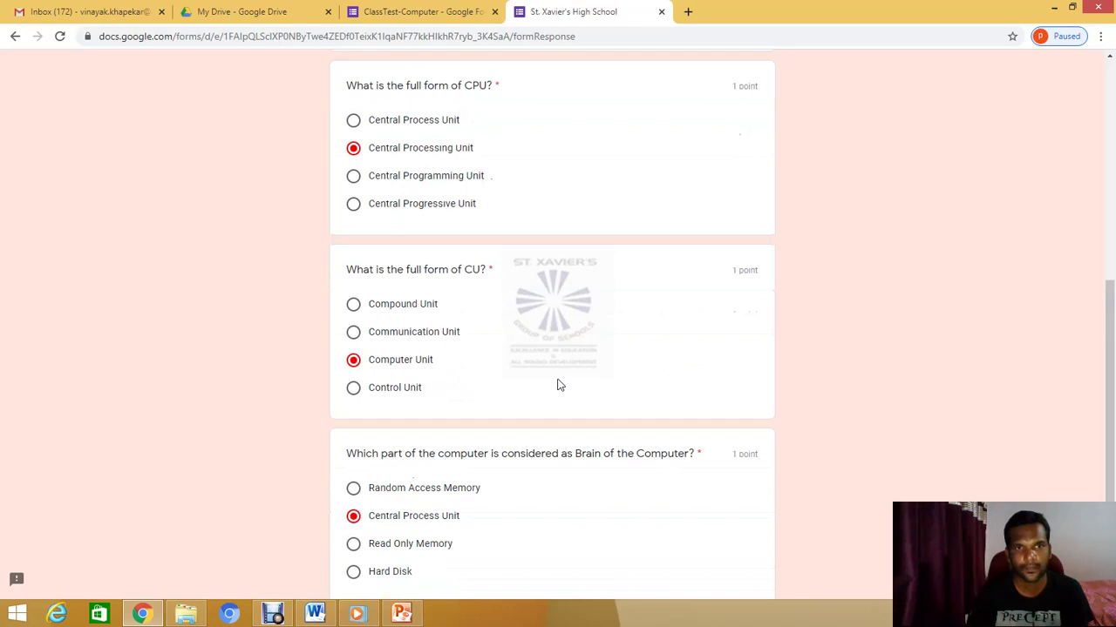
scroll(559, 385, down, 2)
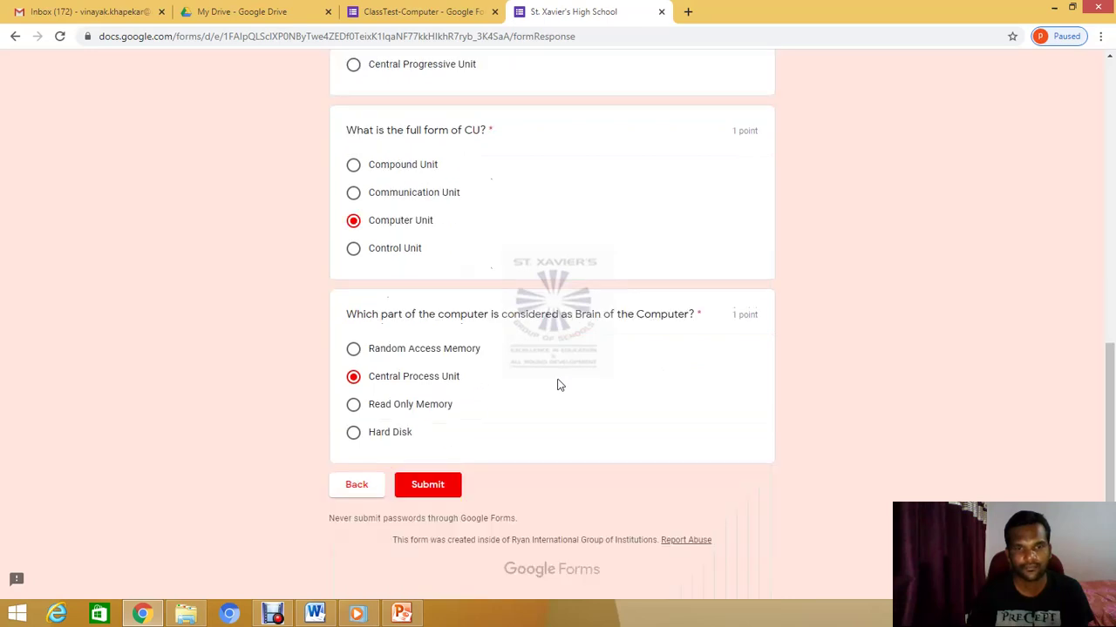
click(440, 495)
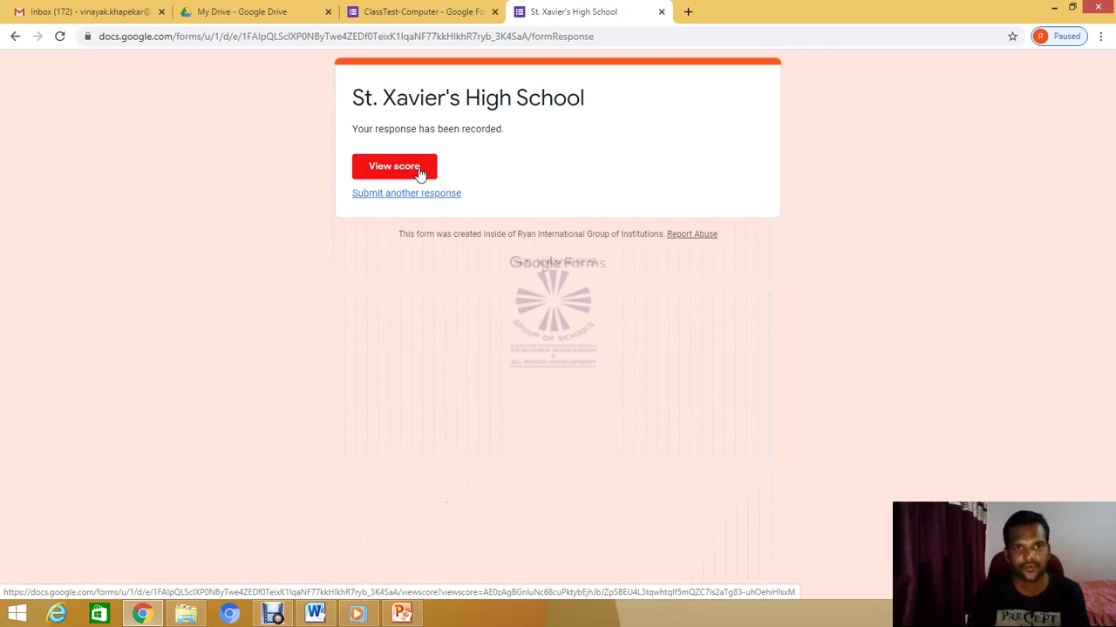
Review the 4/5 graded score in a new tab, then return to the confirmation tab
click(404, 169)
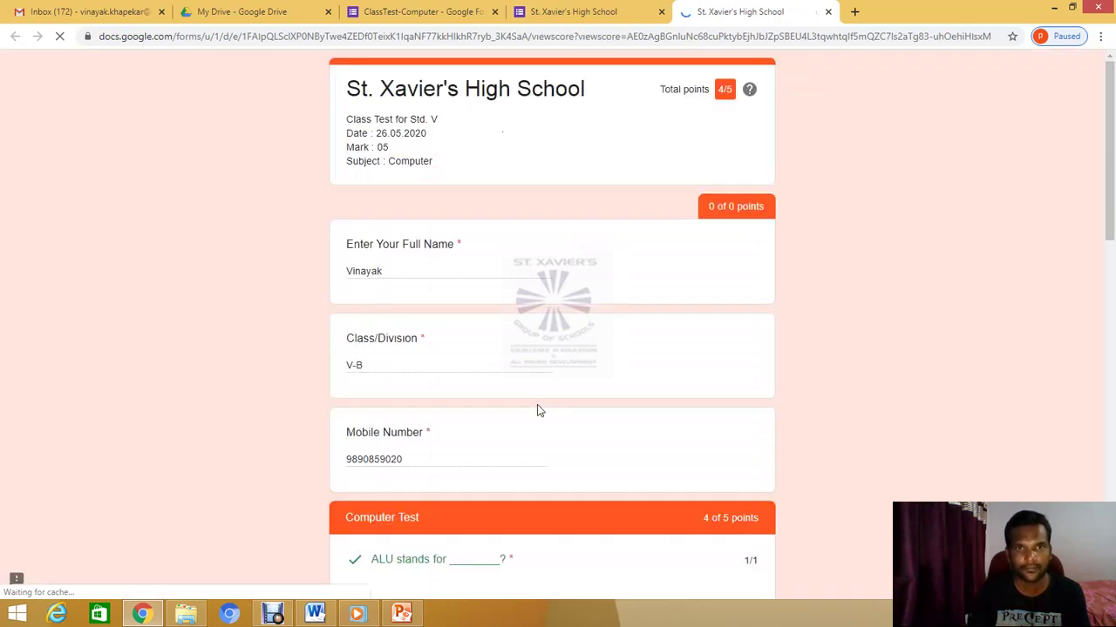
scroll(437, 373, down, 2)
scroll(438, 373, down, 3)
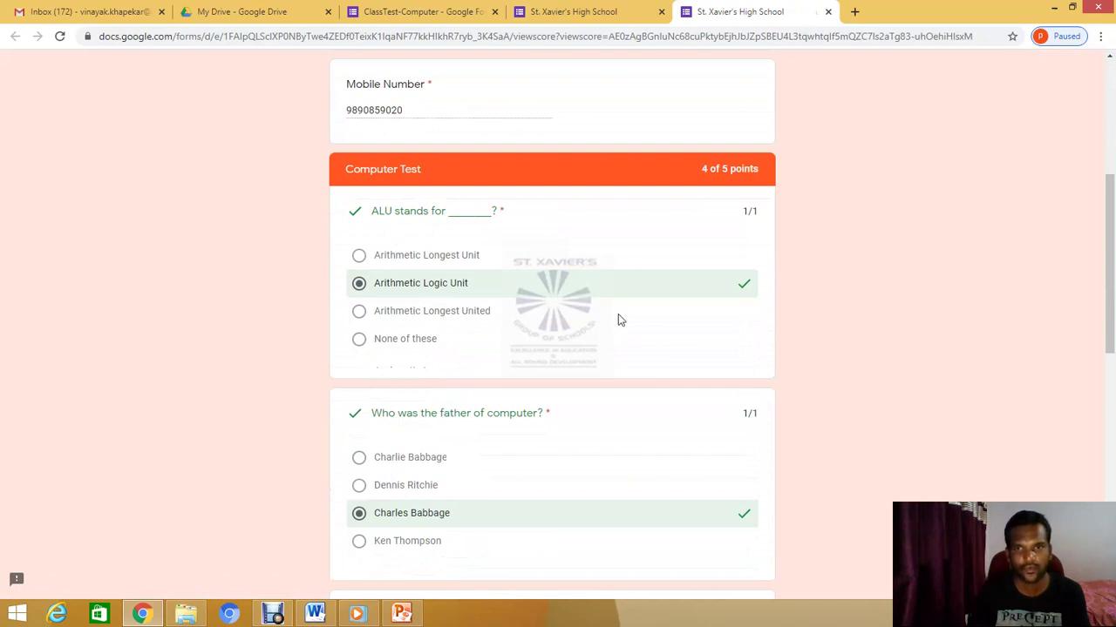
scroll(602, 349, down, 3)
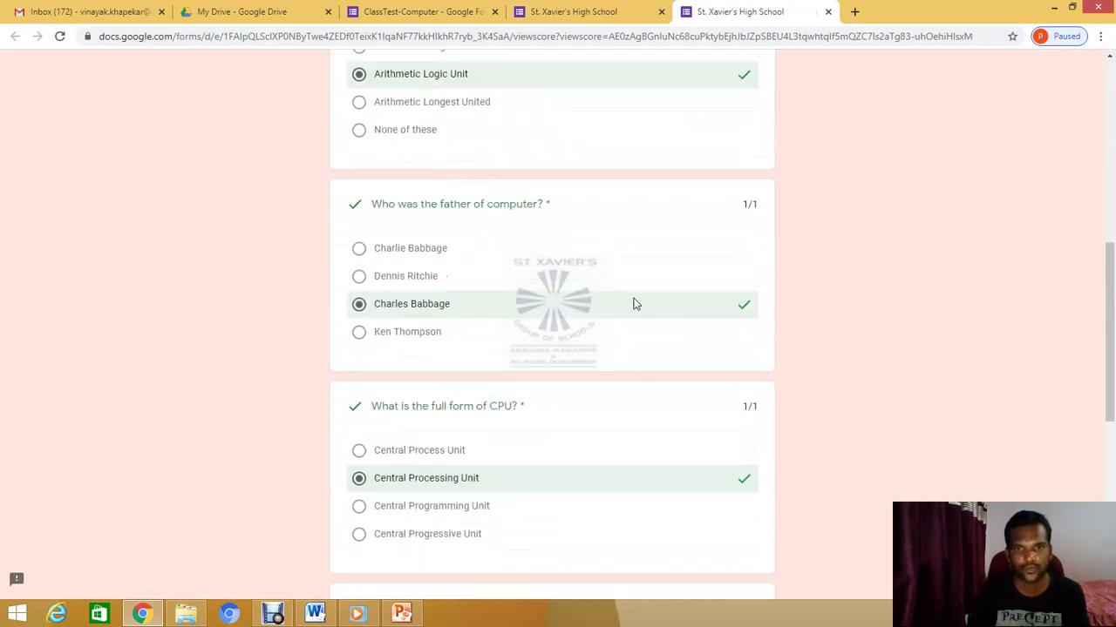
scroll(620, 444, down, 2)
scroll(645, 362, down, 3)
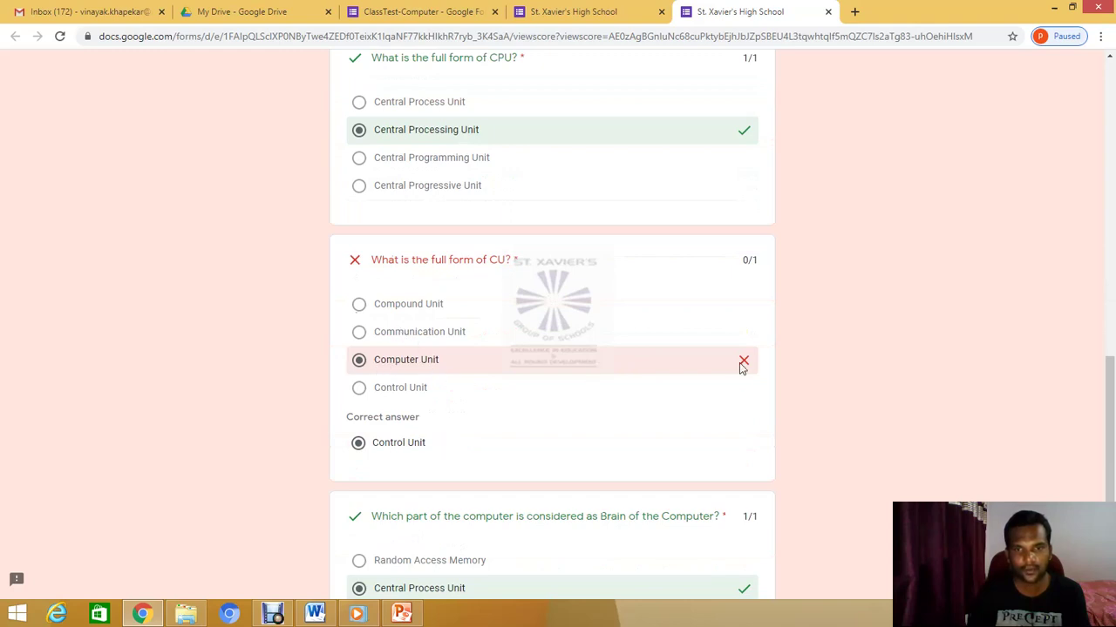
scroll(486, 424, down, 2)
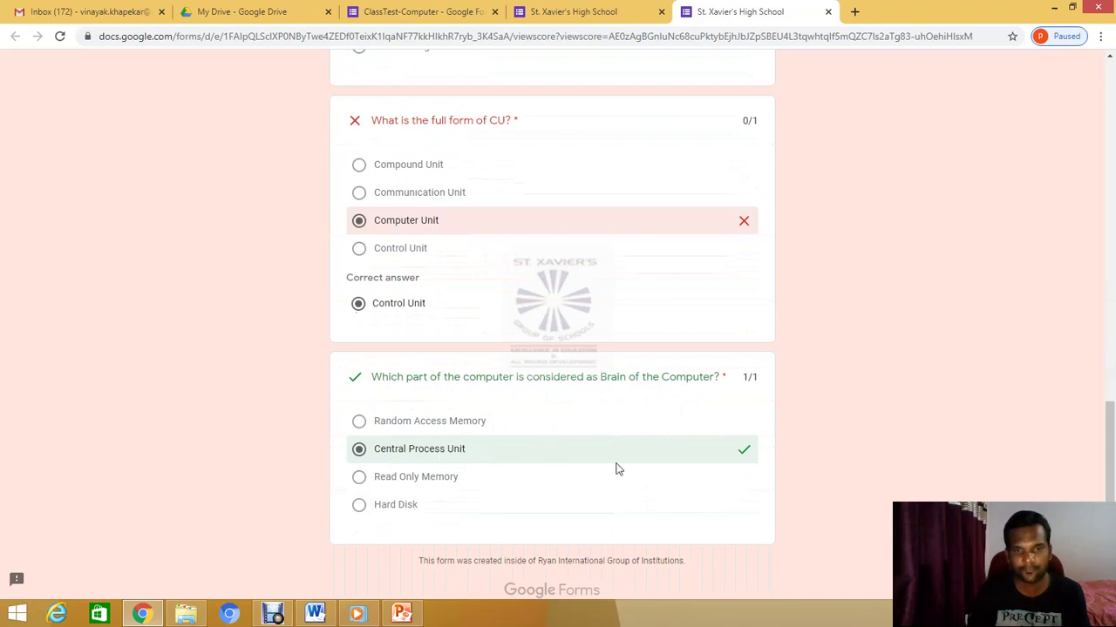
scroll(684, 464, down, 1)
scroll(678, 459, up, 15)
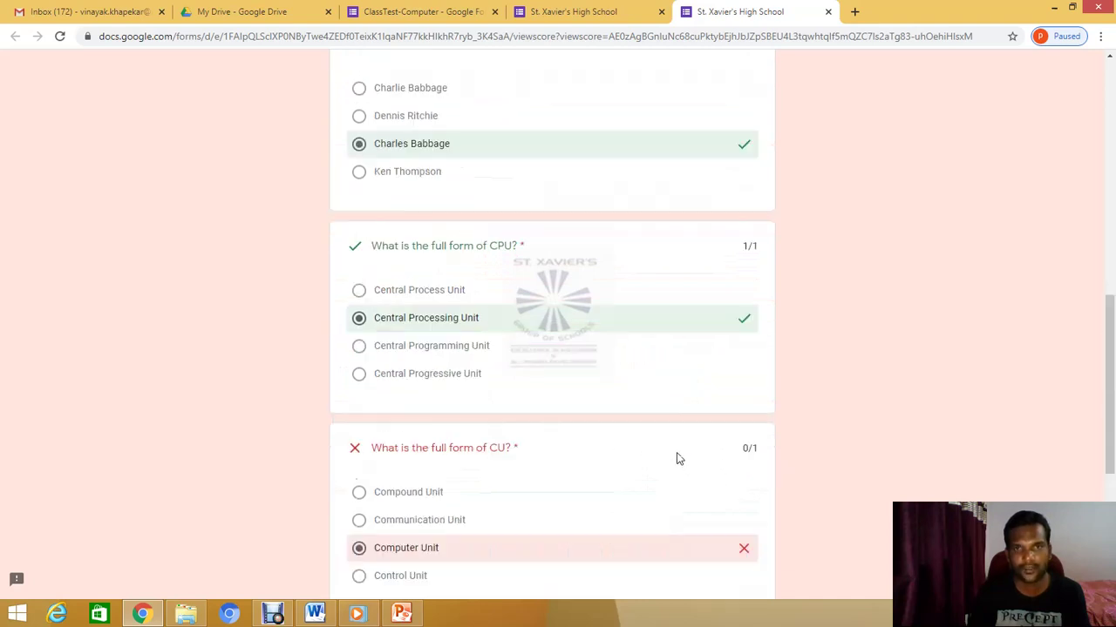
scroll(436, 210, up, 1)
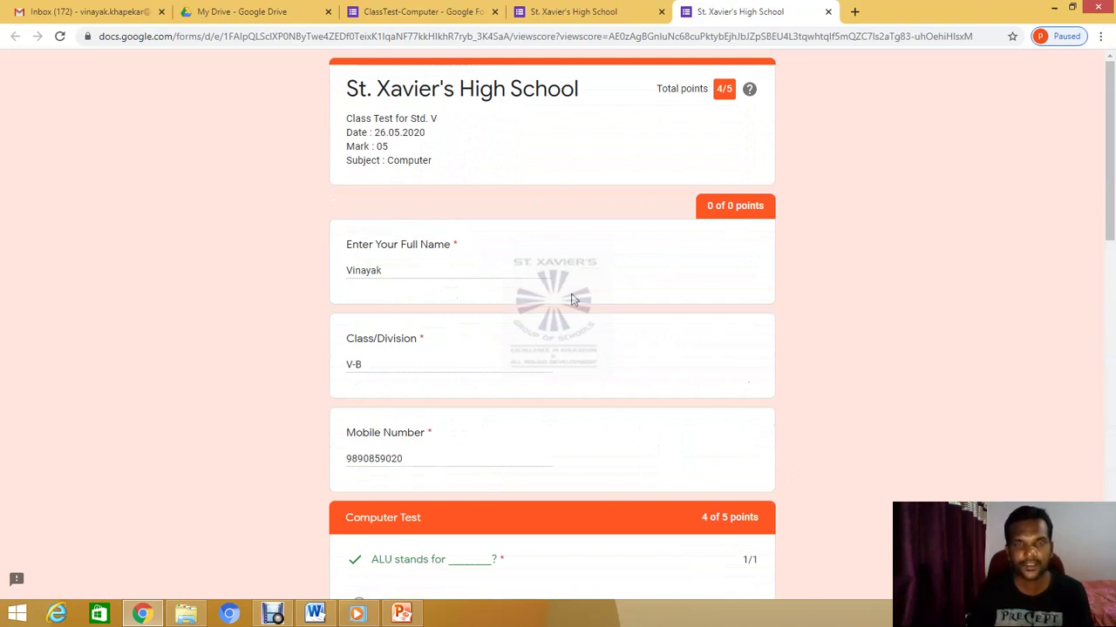
click(583, 11)
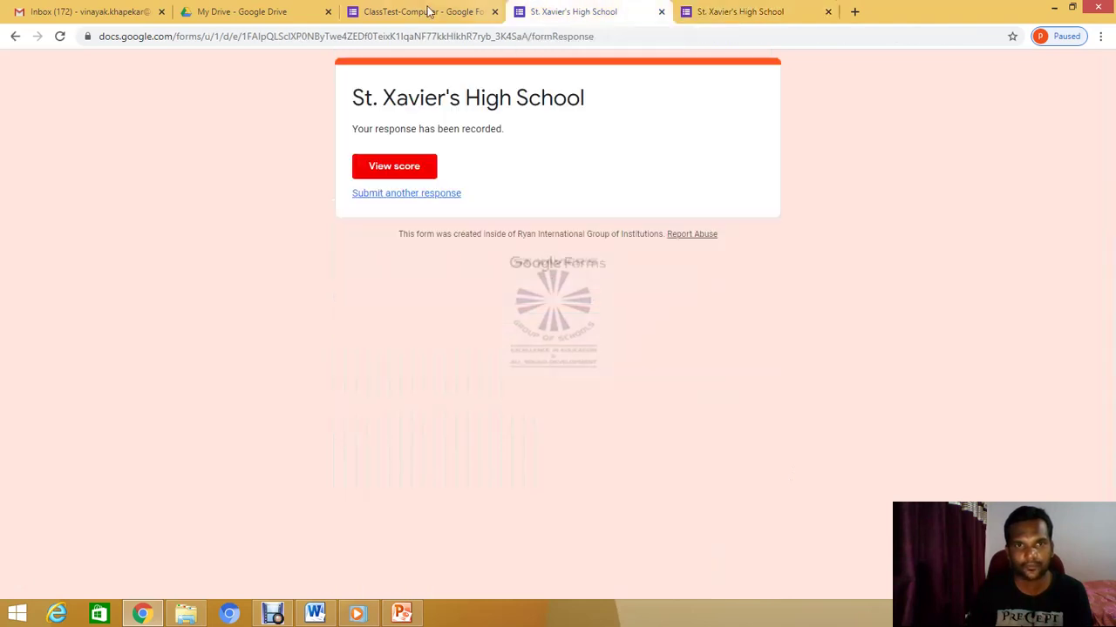
Review the ClassTest-Computer Responses summary (1 response, 4/5 average), then show the Question view
click(427, 11)
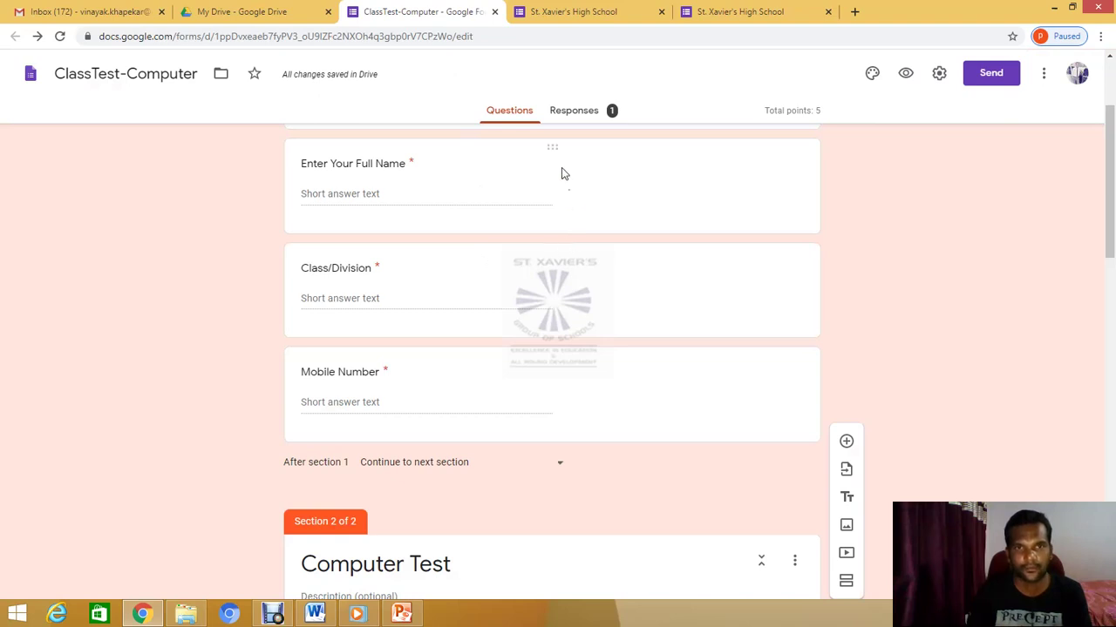
click(572, 113)
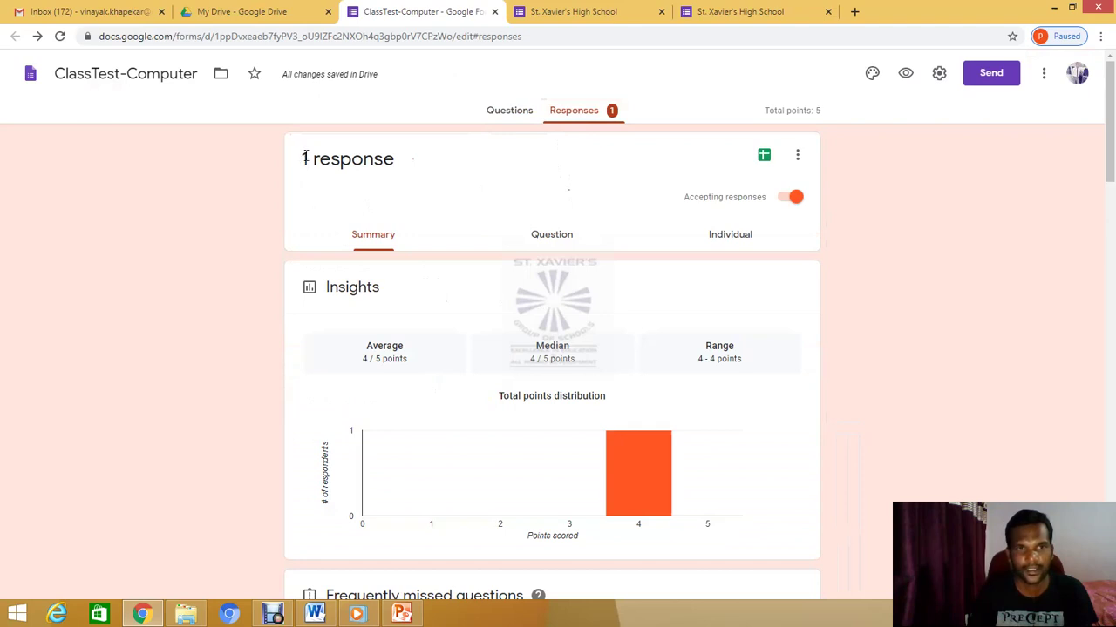
double_click(305, 159)
click(375, 183)
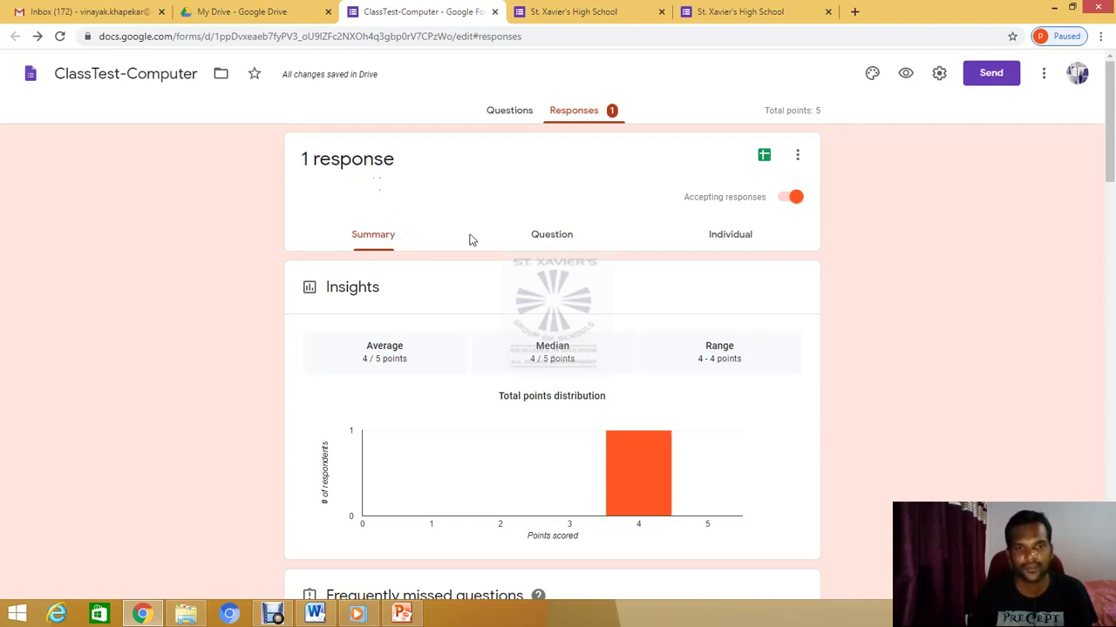
scroll(439, 372, down, 6)
scroll(438, 371, down, 3)
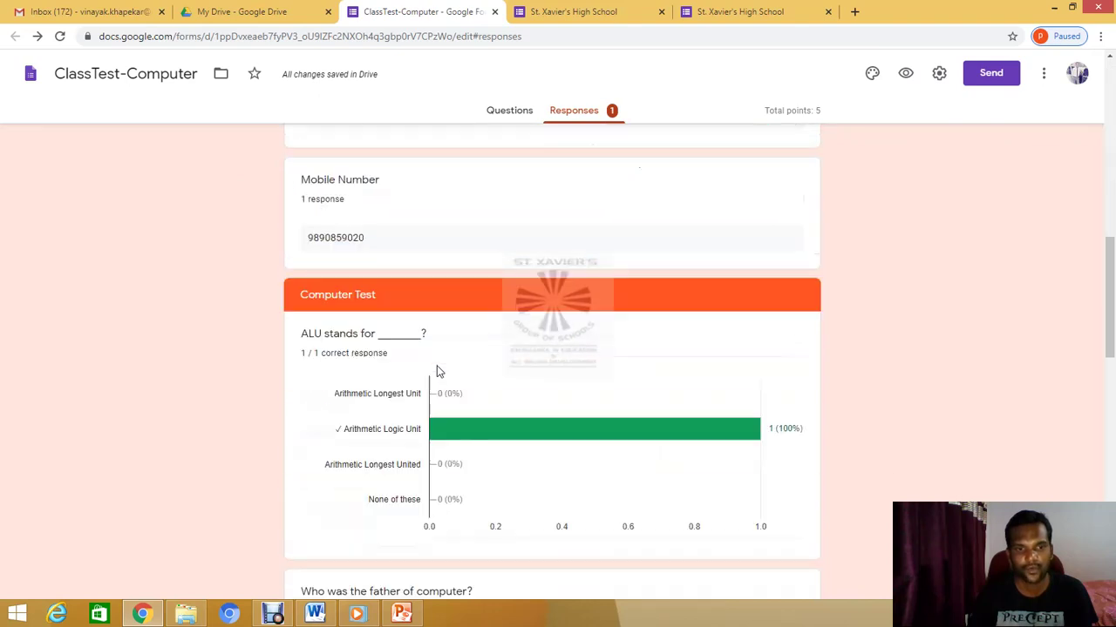
scroll(439, 371, up, 9)
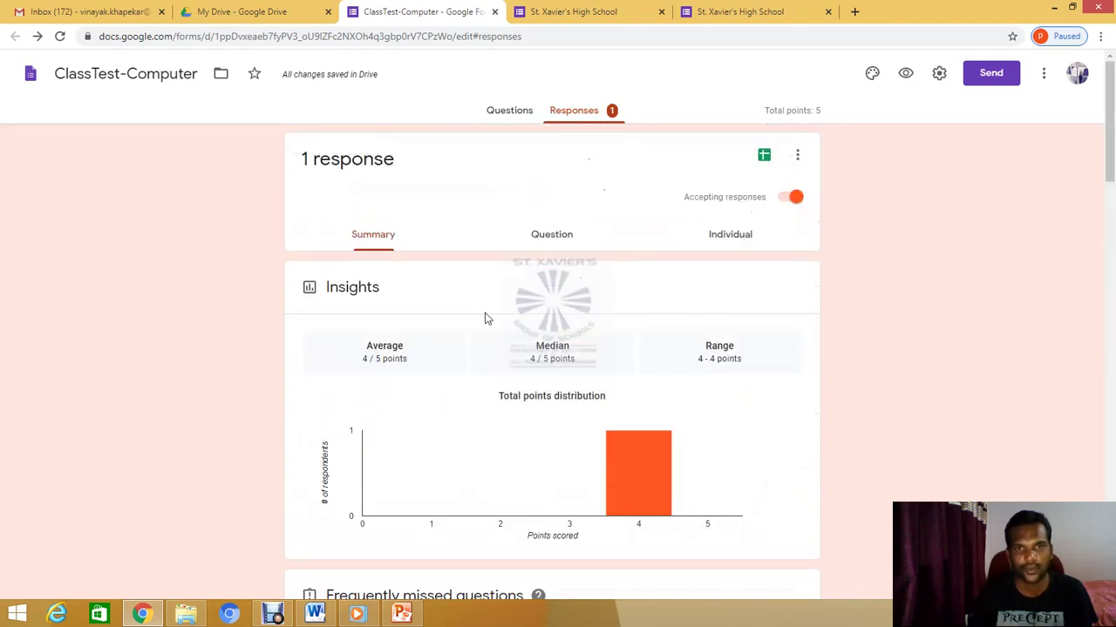
click(562, 238)
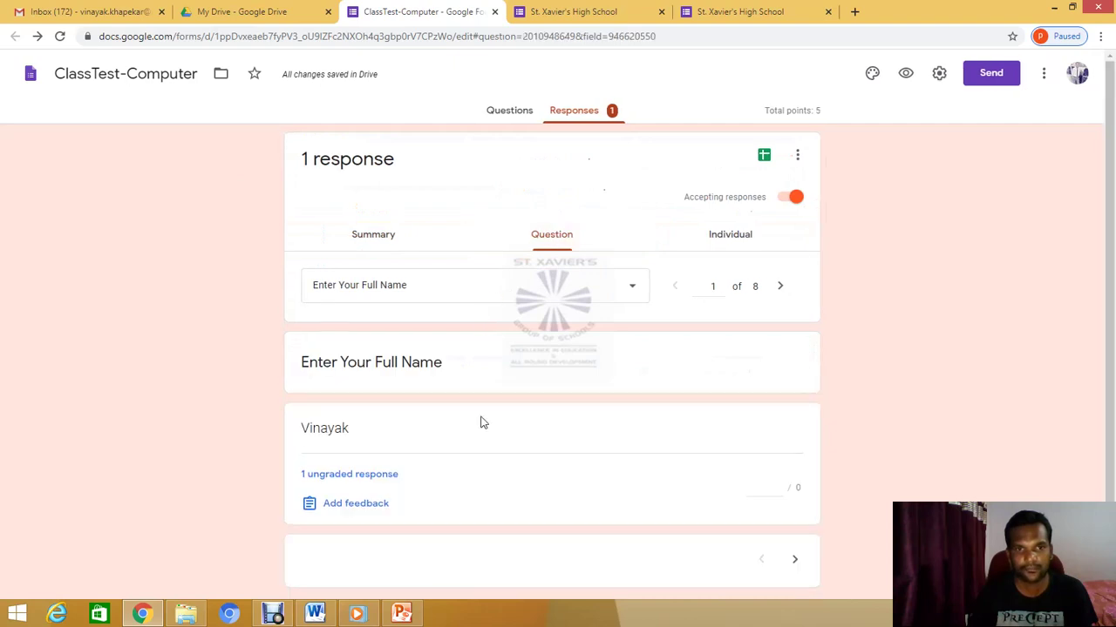
Check the 8-question list, keeping Enter Your Full Name, then switch to the Individual view
scroll(481, 424, down, 1)
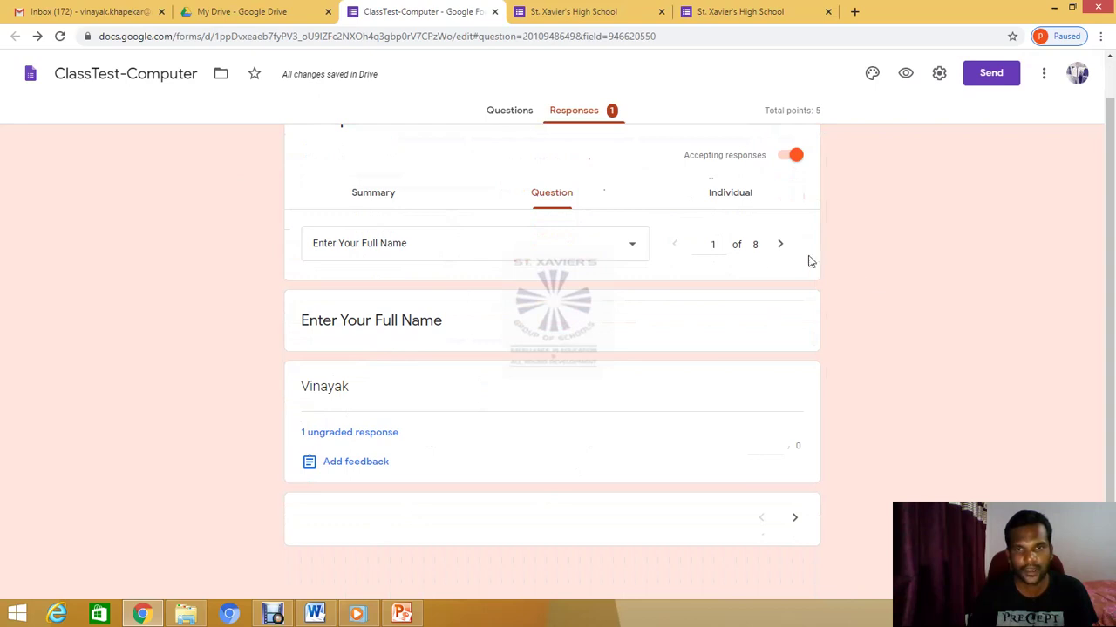
click(632, 248)
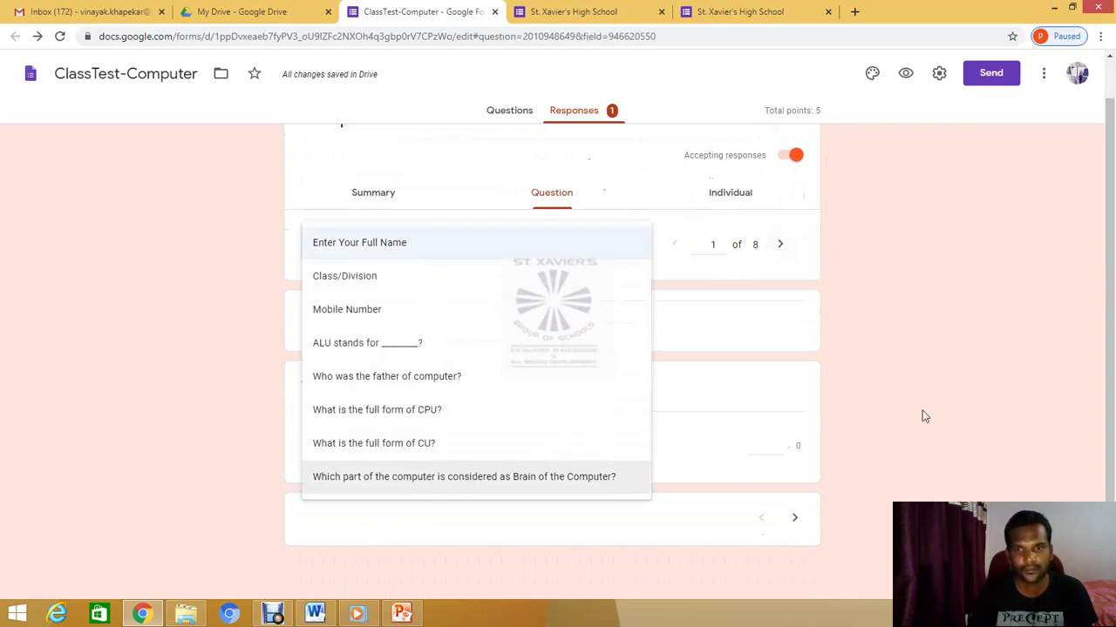
click(1003, 412)
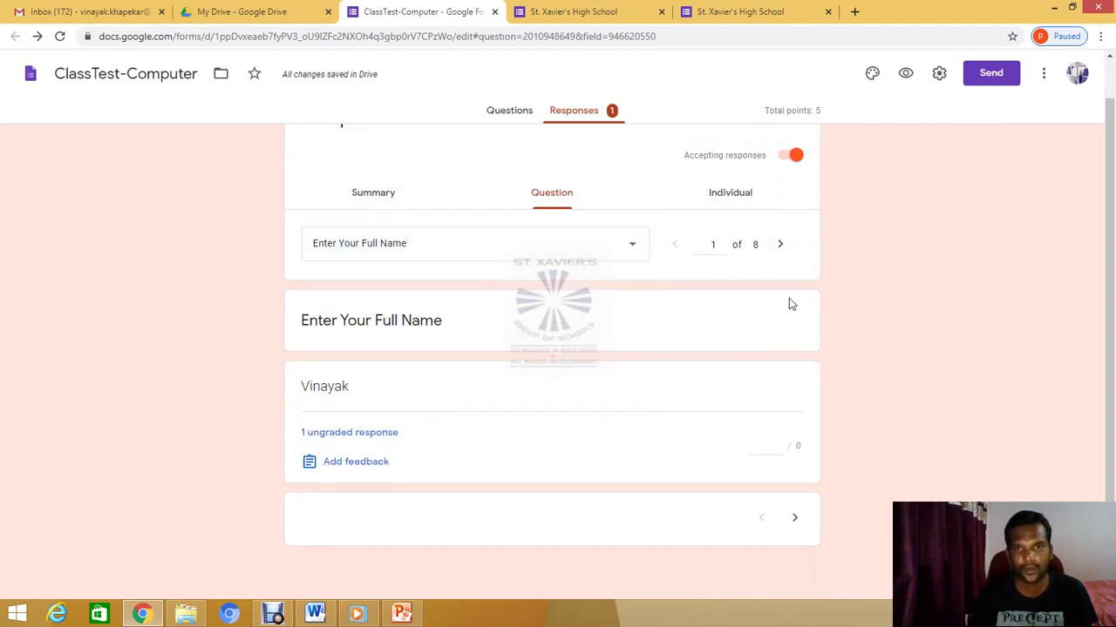
click(732, 198)
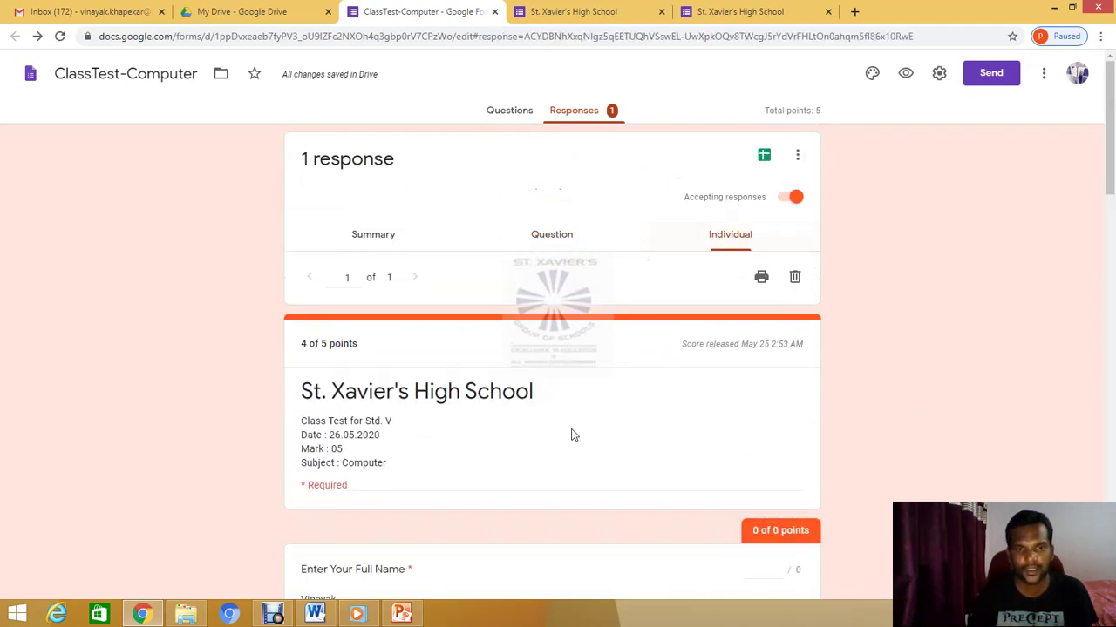
scroll(571, 434, down, 3)
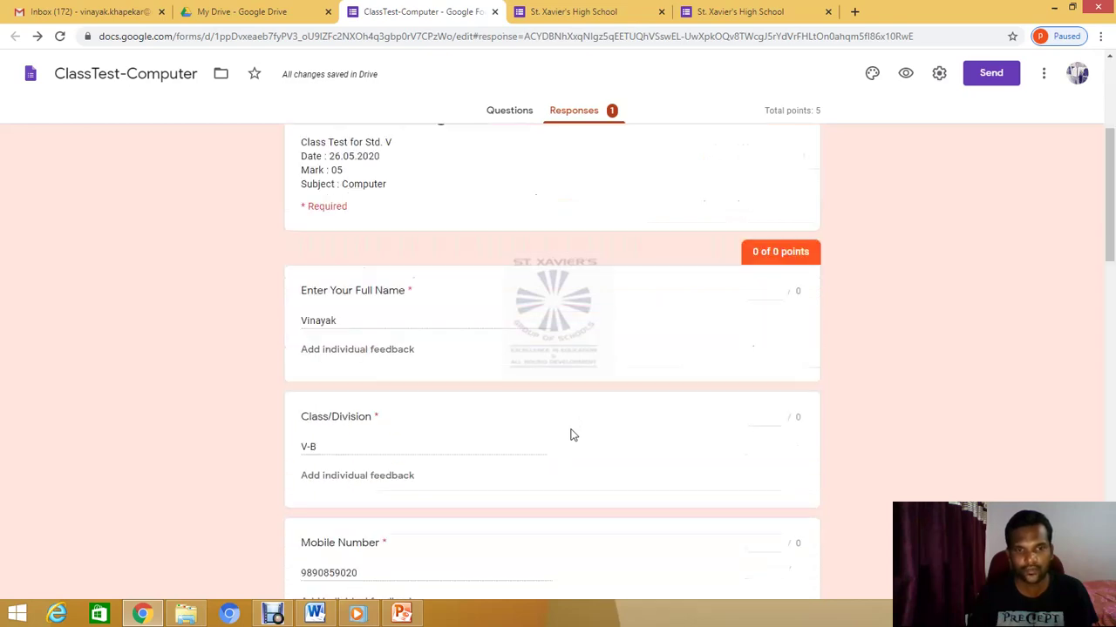
scroll(566, 423, down, 2)
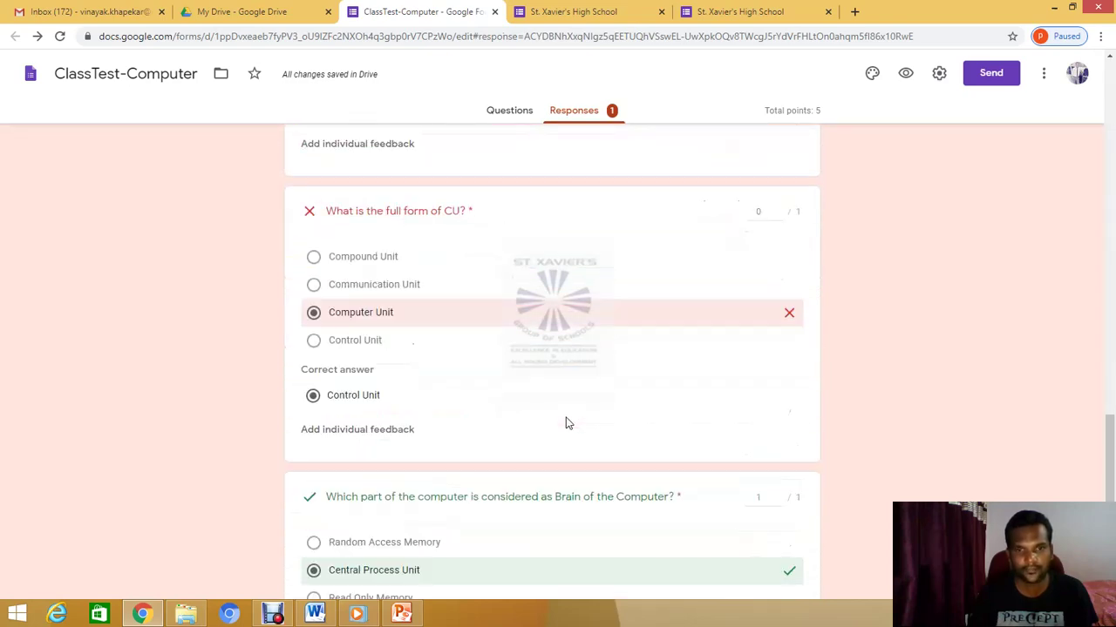
scroll(562, 401, up, 5)
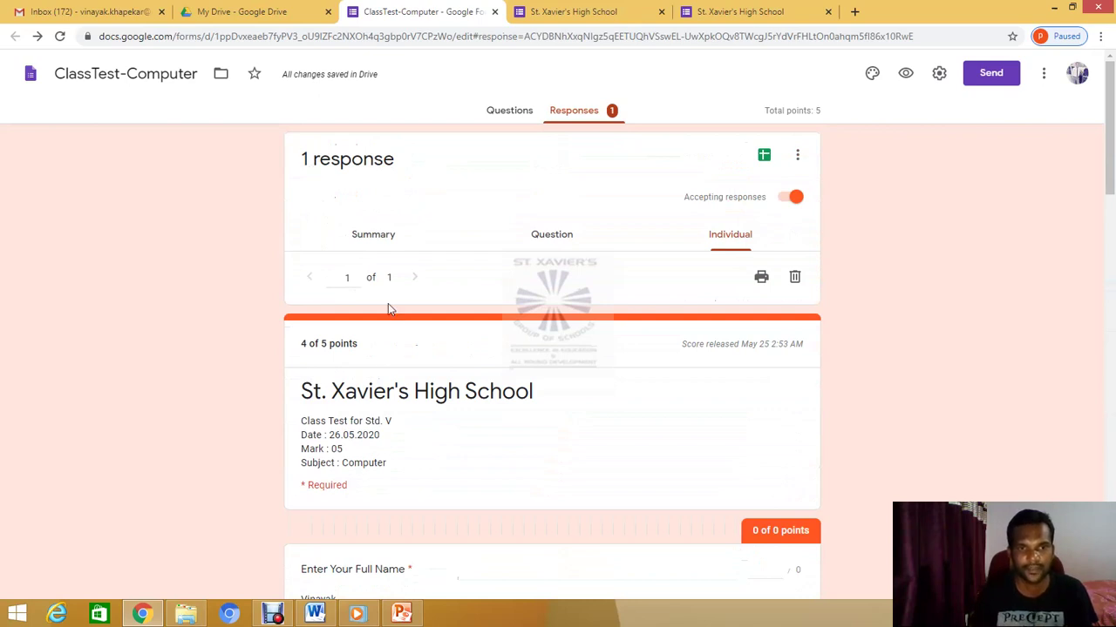
click(347, 280)
key(BackSpace)
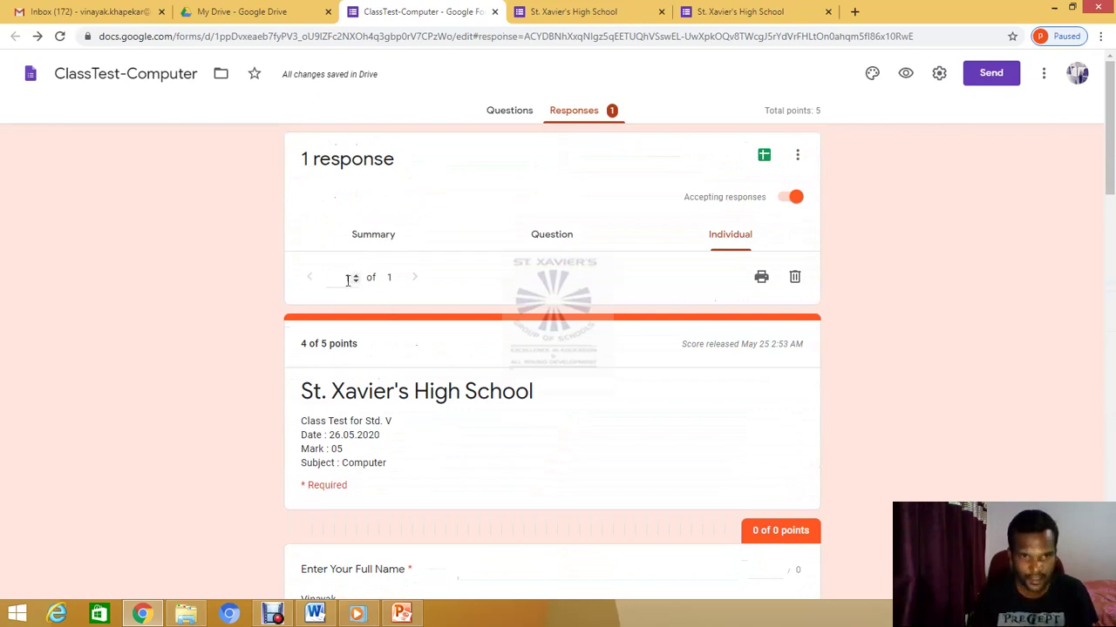
text(1)
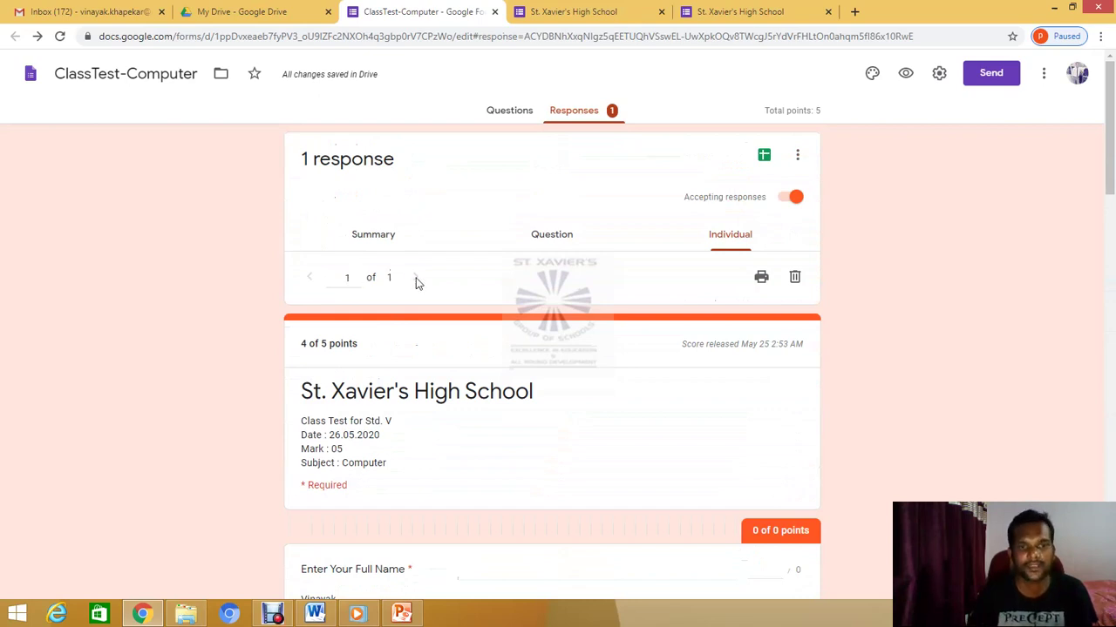
scroll(434, 446, down, 10)
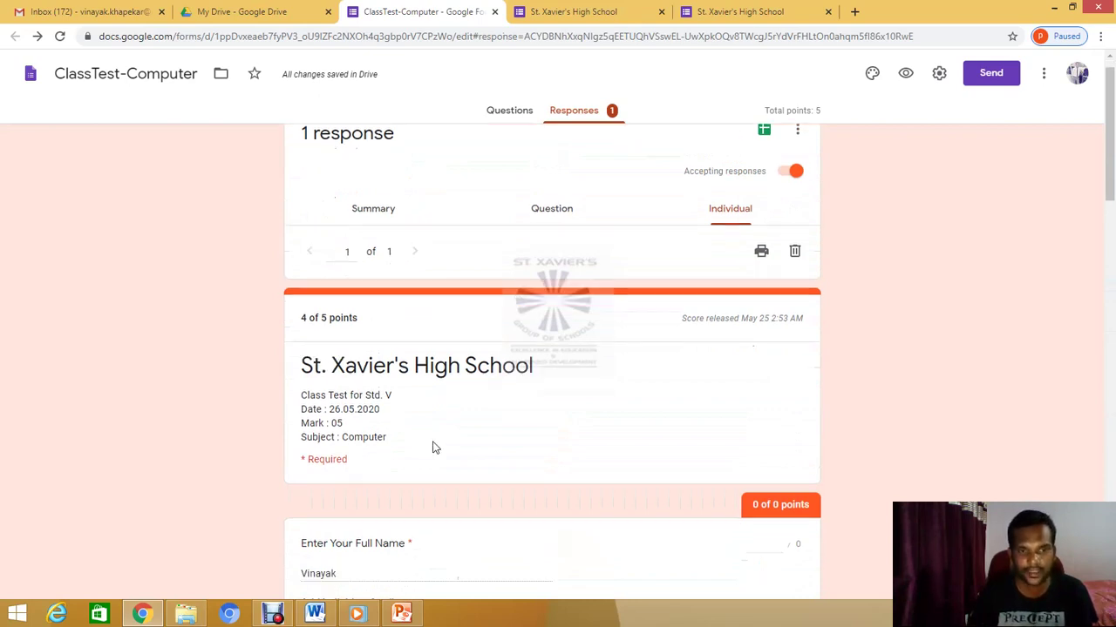
scroll(433, 445, up, 10)
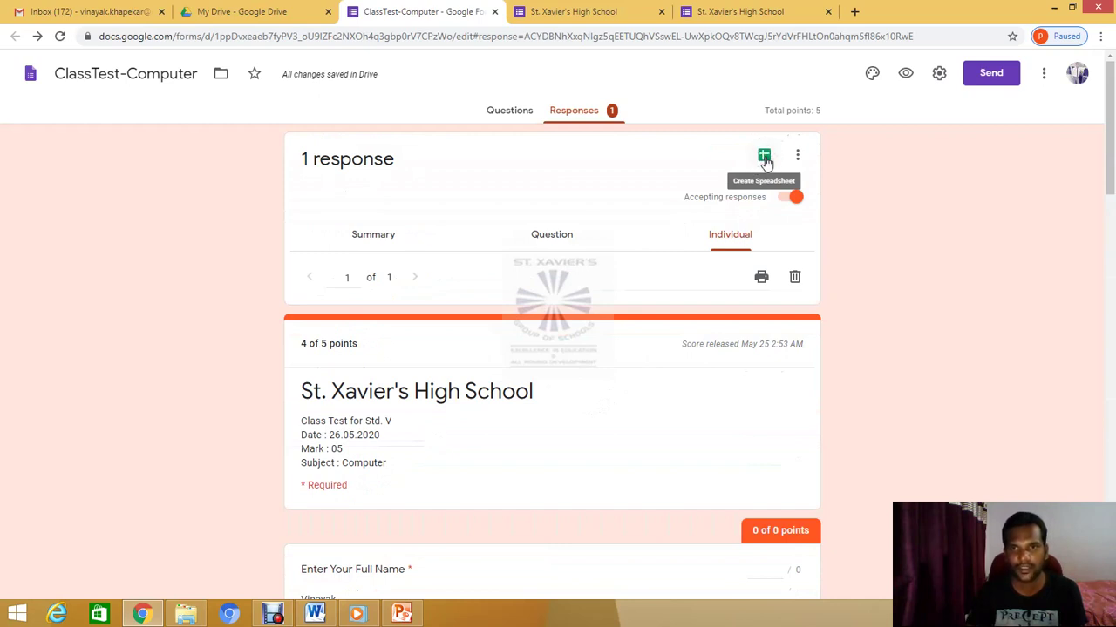
Link the responses to a new spreadsheet, ClassTest-Computer (Responses)
click(764, 158)
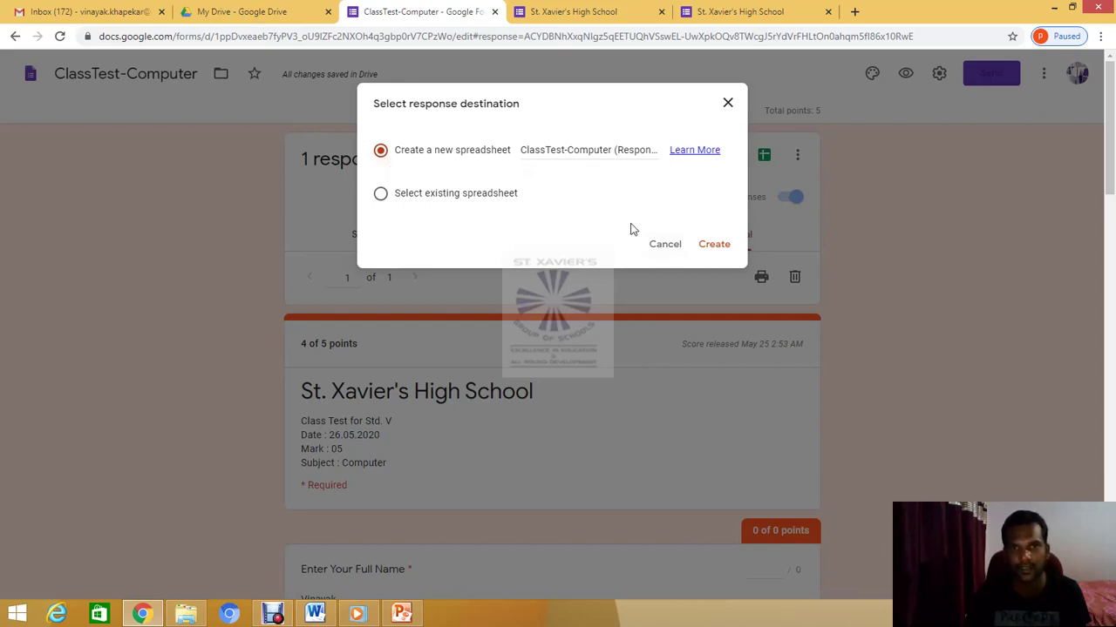
click(719, 246)
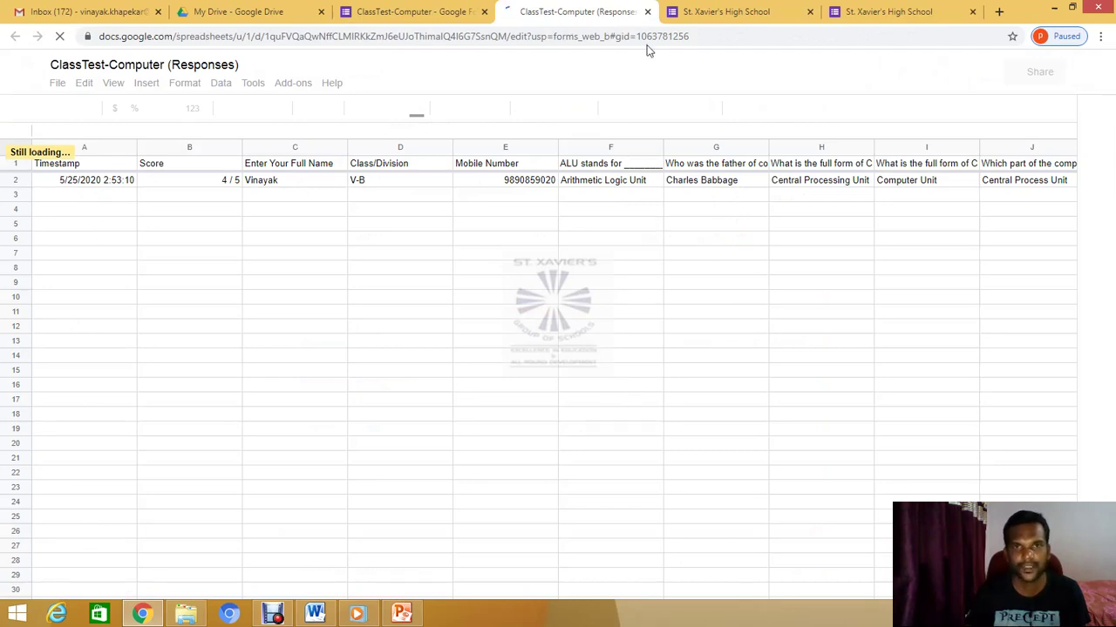
Look over the responses sheet and My Drive, ending on the ClassTest-Computer form's Responses page
click(432, 13)
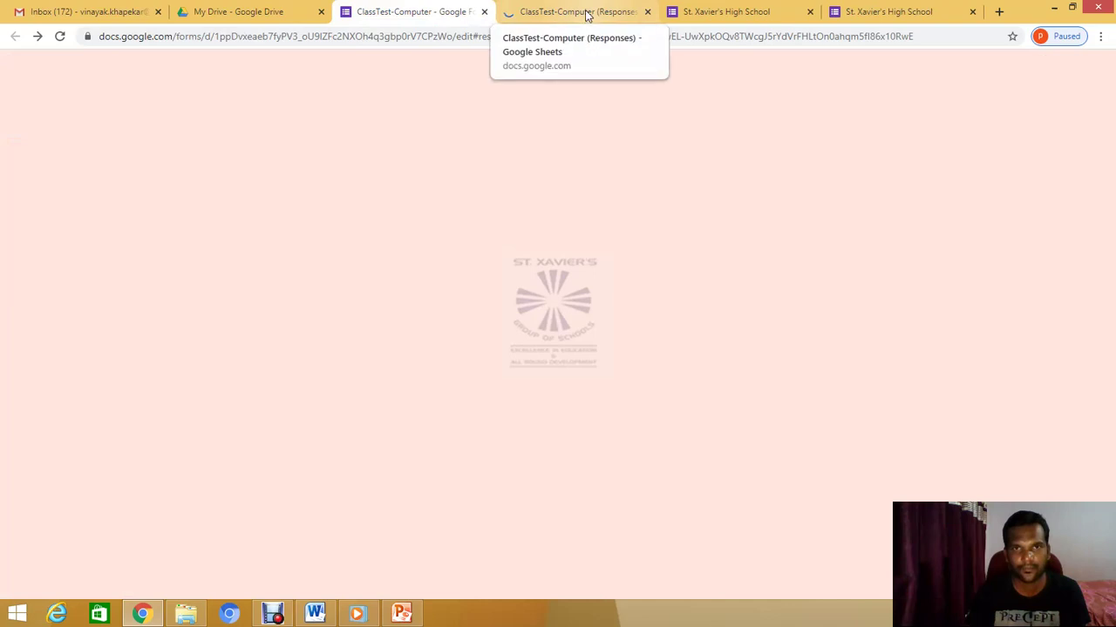
click(589, 12)
click(425, 12)
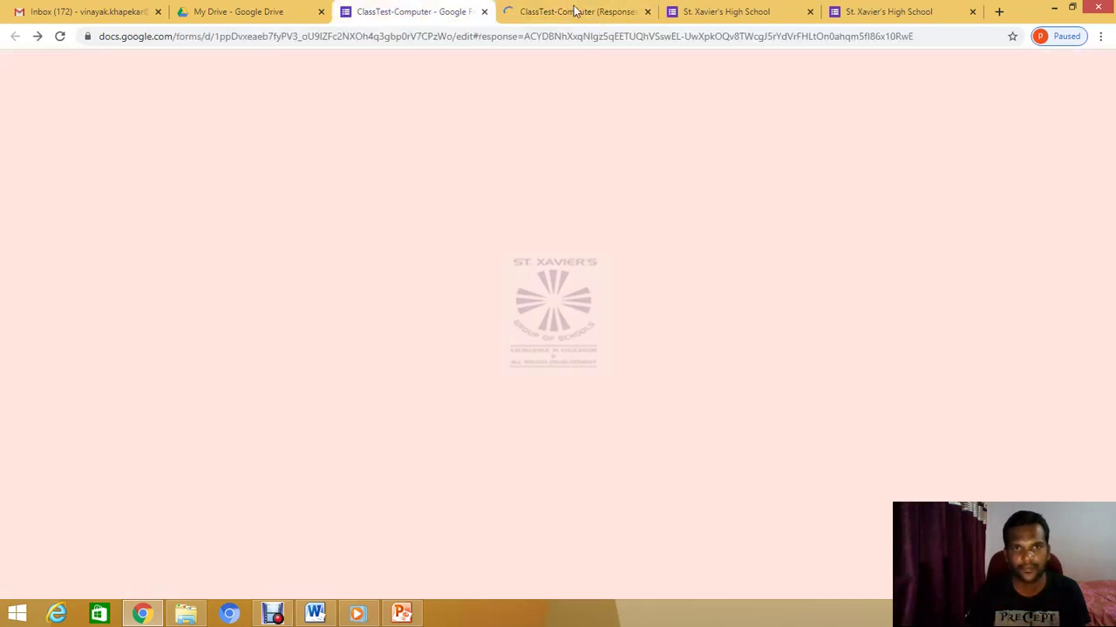
click(575, 13)
click(424, 13)
click(288, 12)
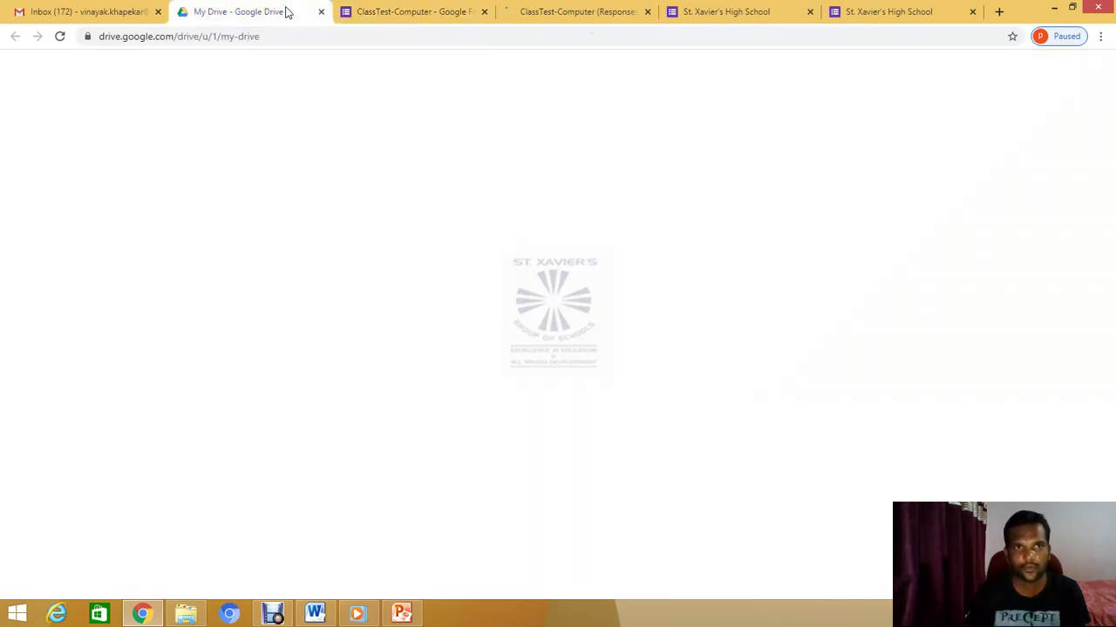
click(436, 13)
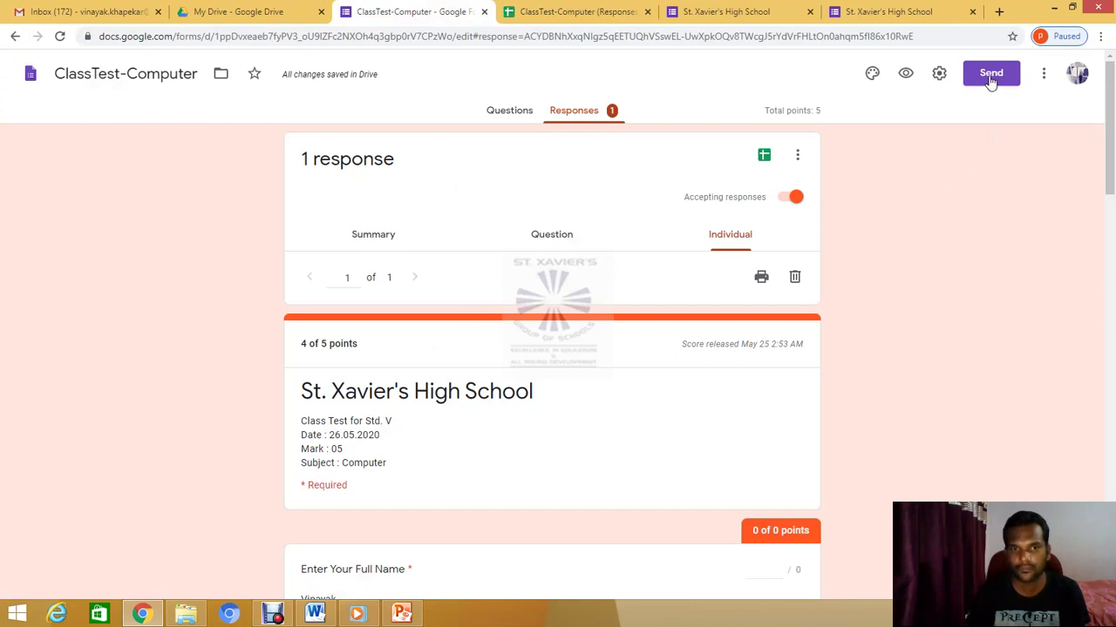
Copy the ClassTest-Computer form's shareable link from the Send dialog, then go to Gmail
click(991, 75)
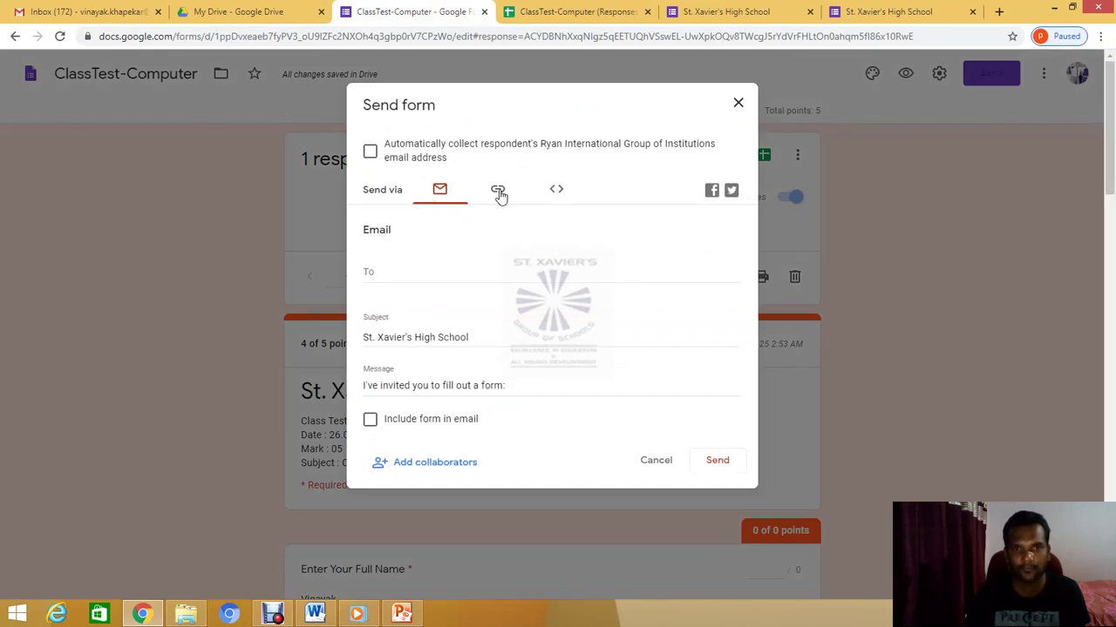
click(497, 190)
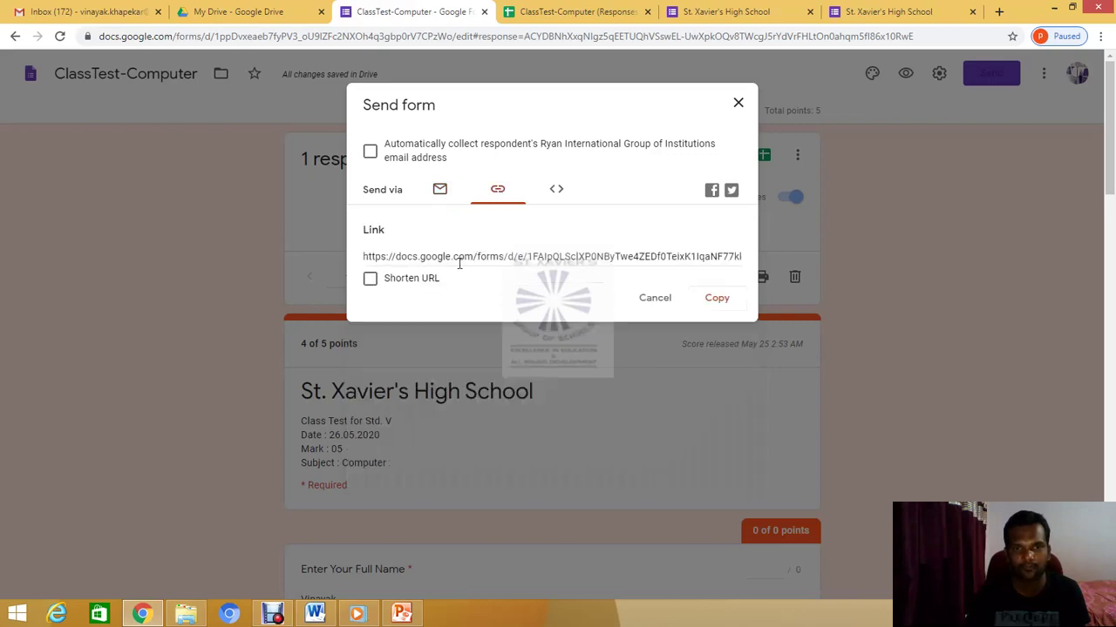
click(370, 258)
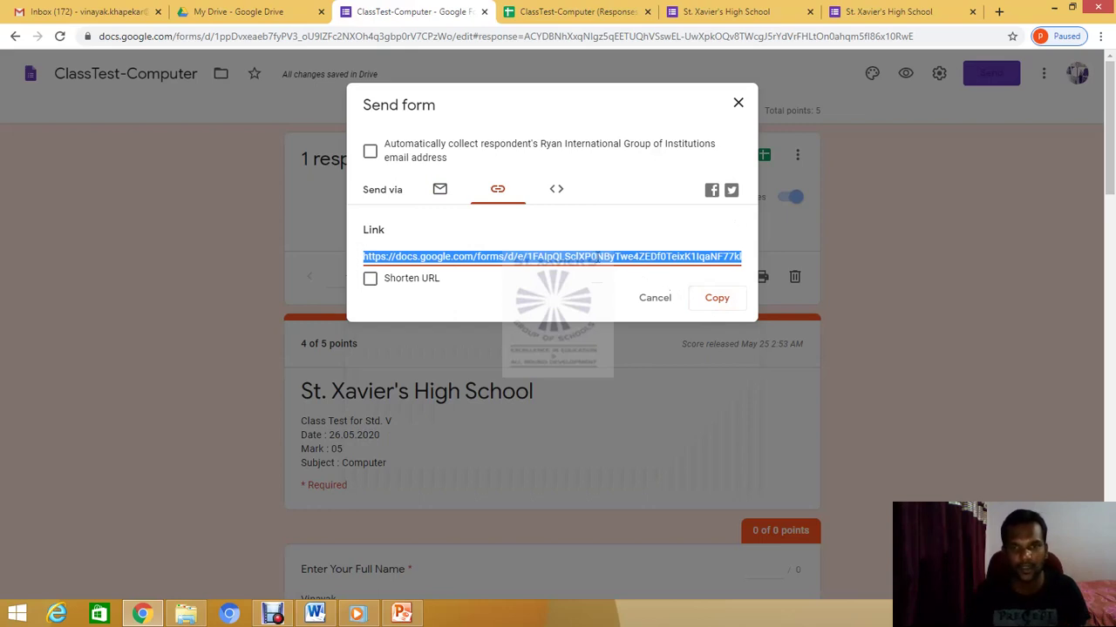
click(462, 254)
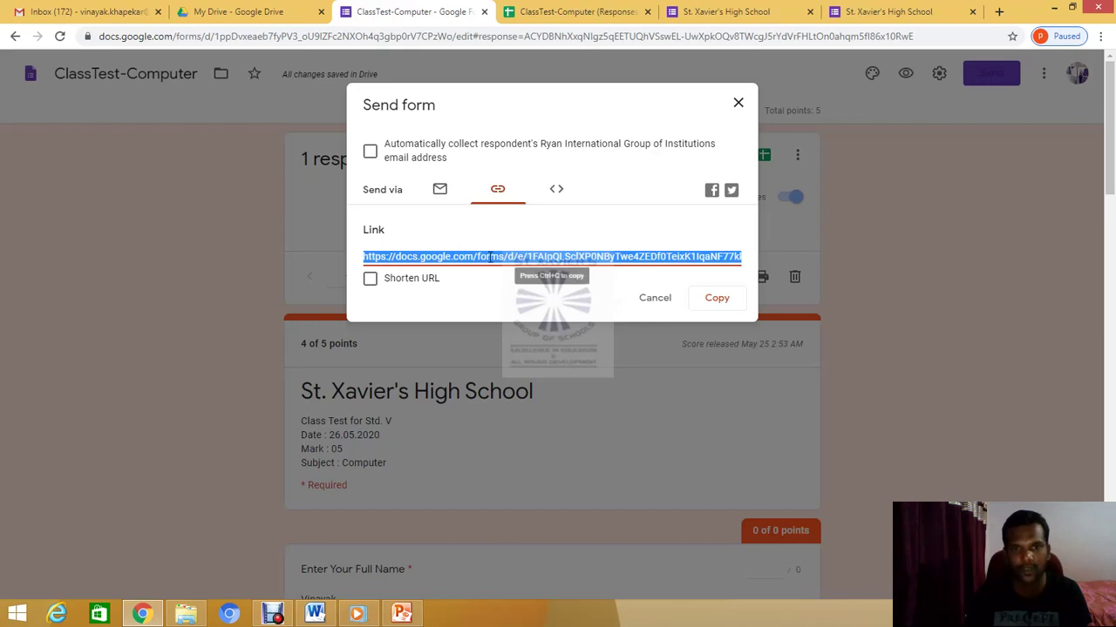
click(720, 299)
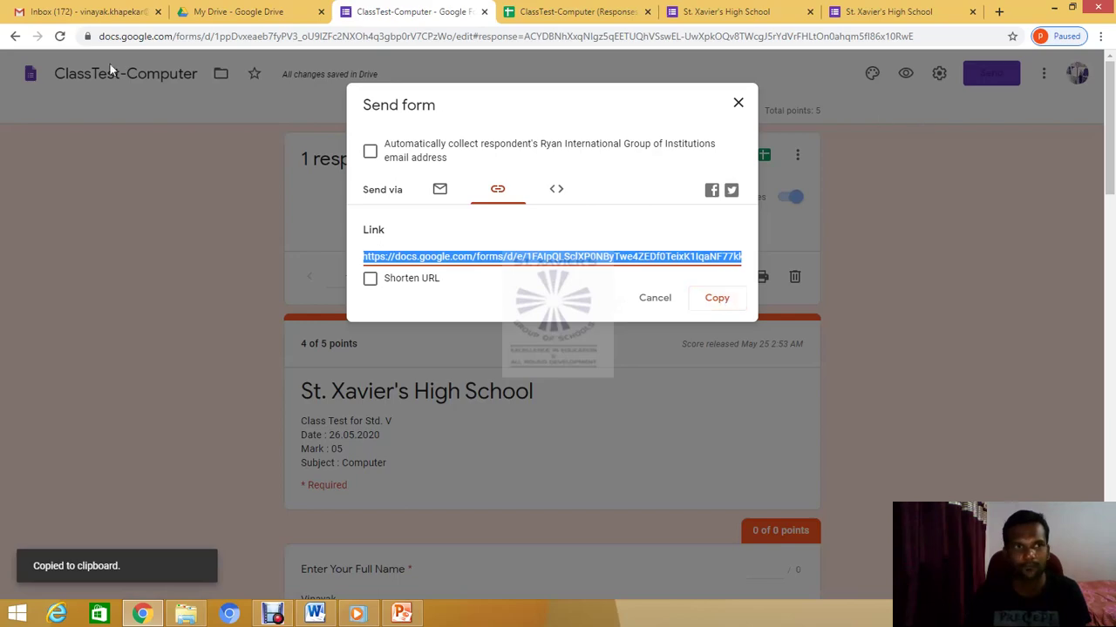
click(84, 12)
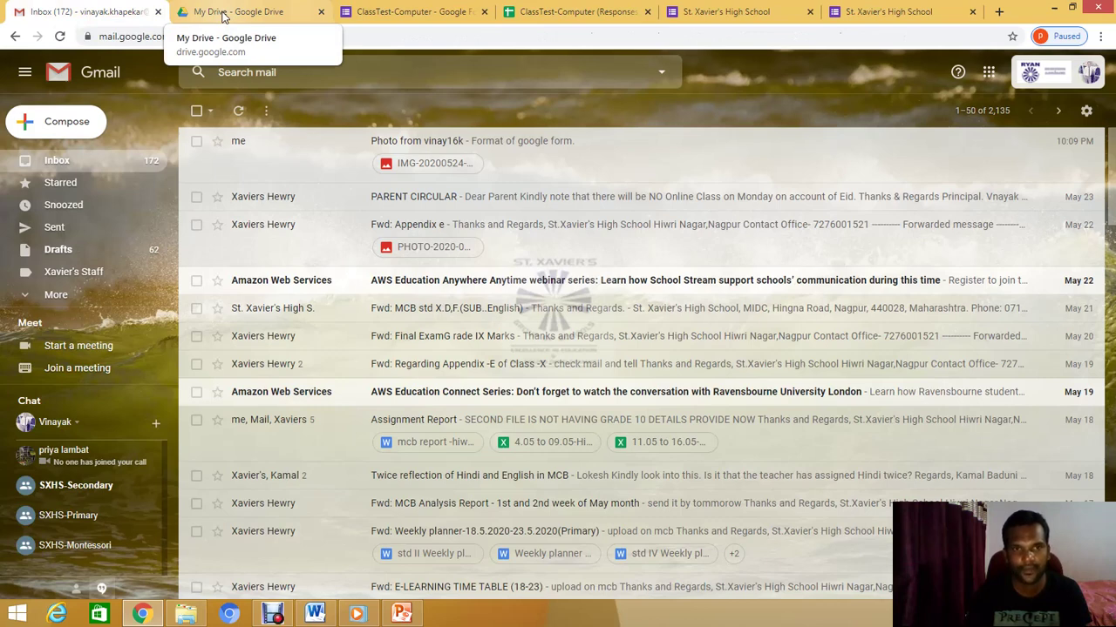
Start a new Gmail message addressed to your own contact
click(78, 133)
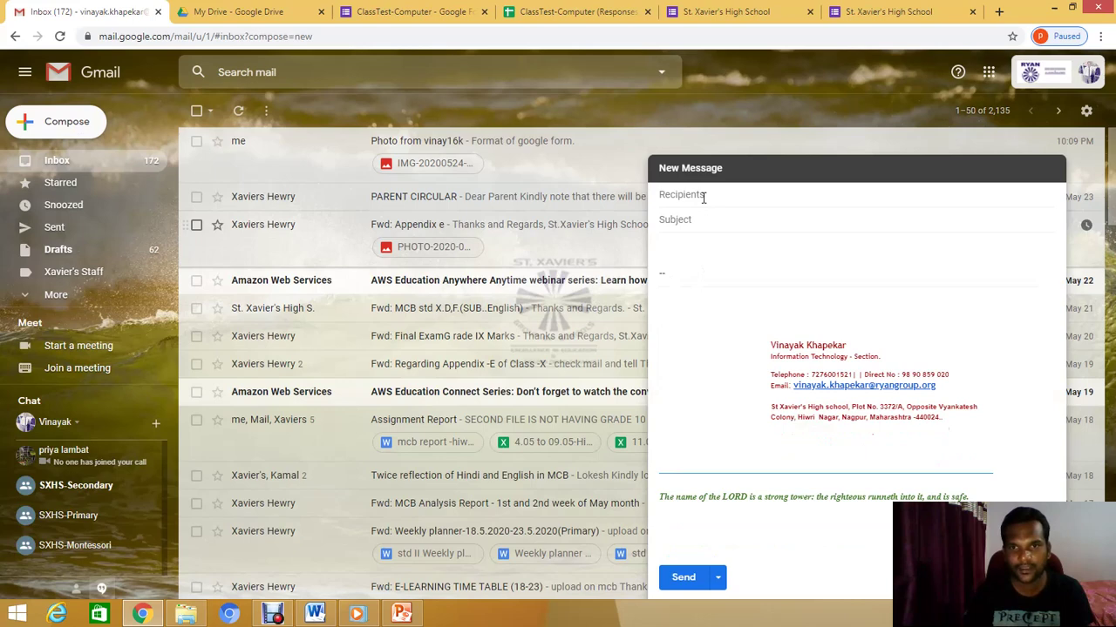
click(703, 195)
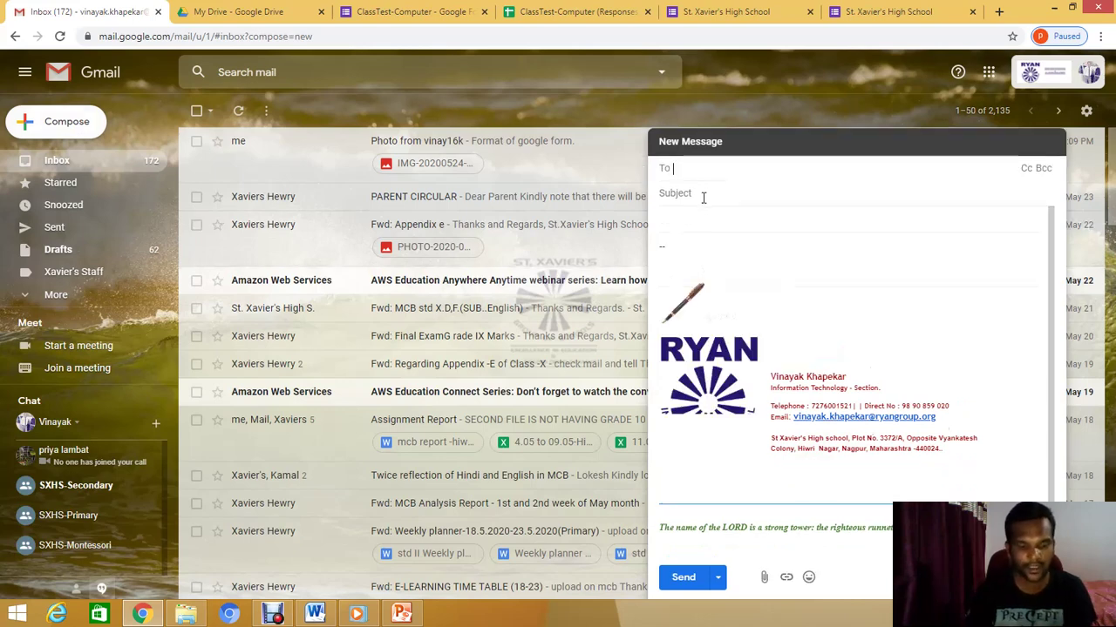
click(703, 194)
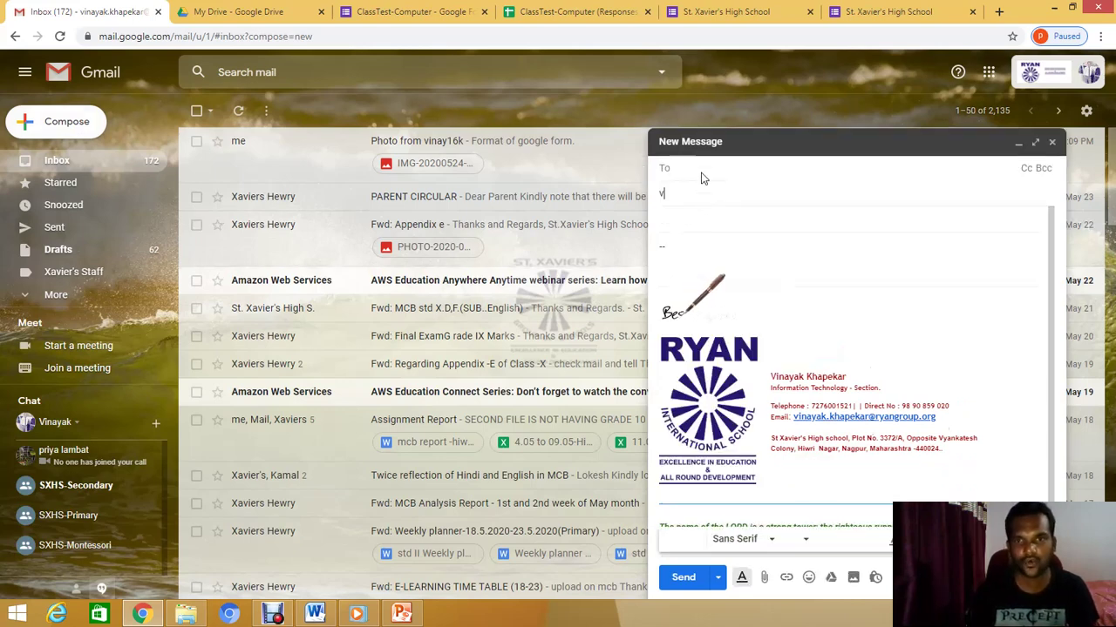
text(v)
click(701, 169)
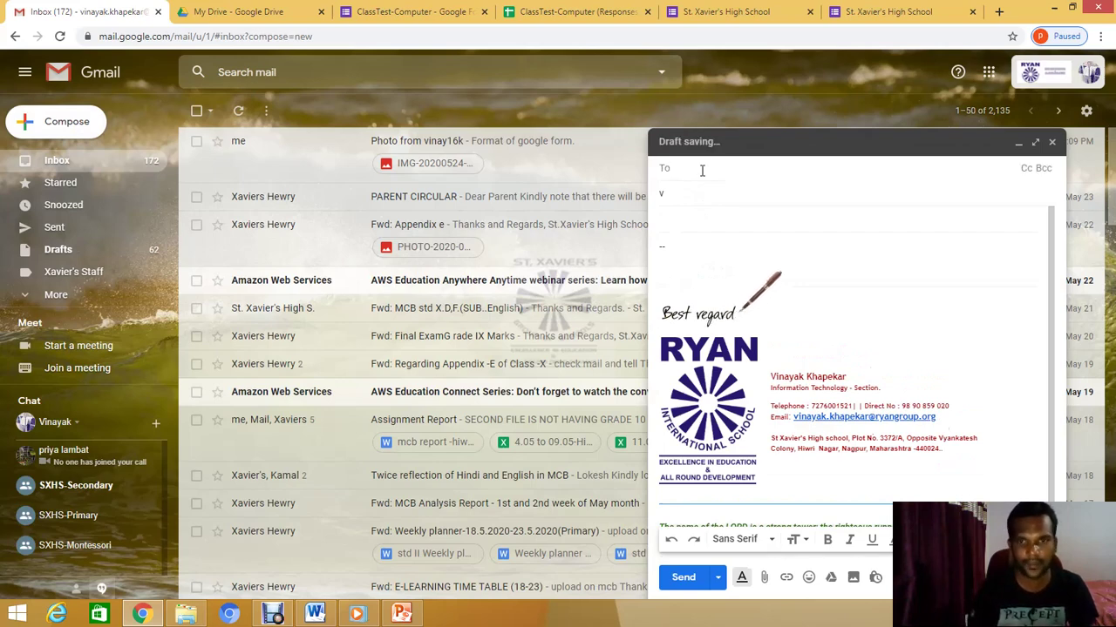
text(vi)
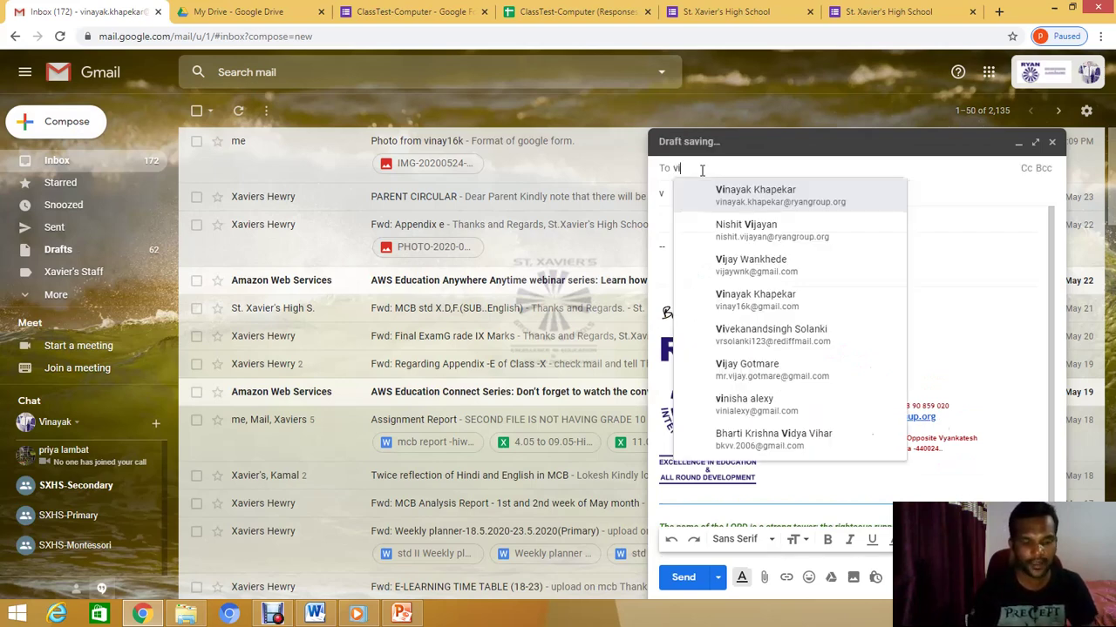
text(nay)
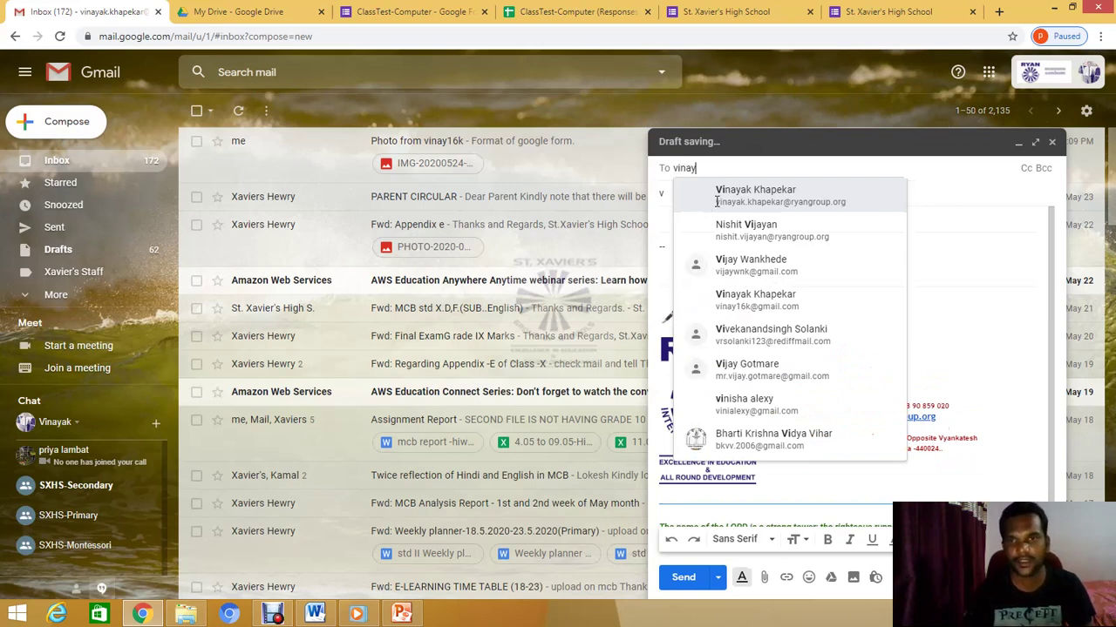
text(ak)
click(717, 202)
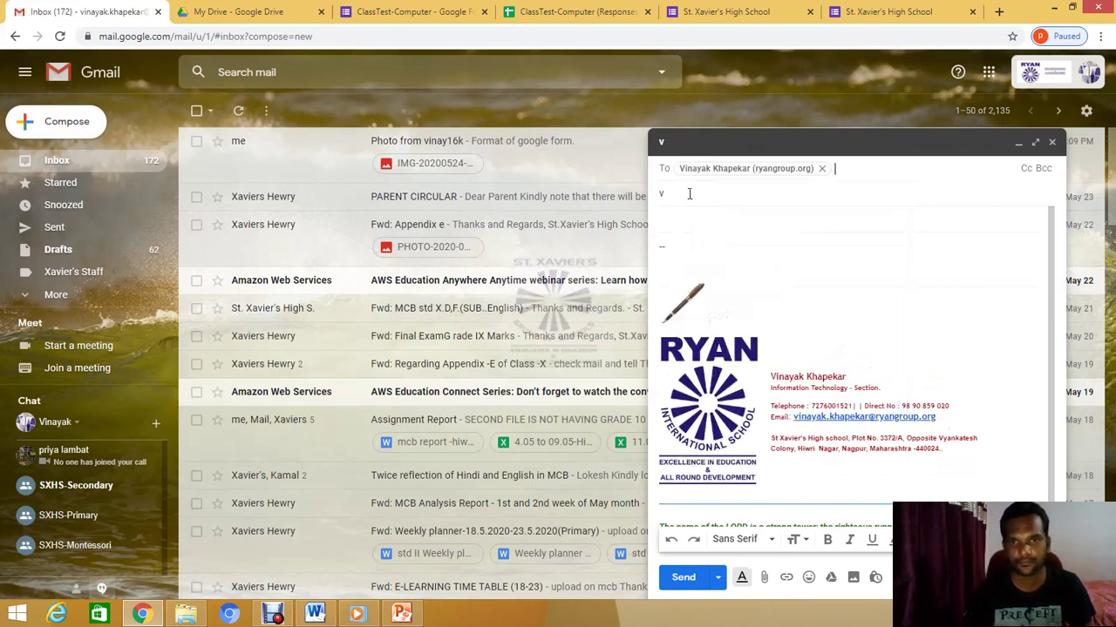
Send the email with subject 'link' and the pasted form URL, then open it
drag(689, 194, 652, 194)
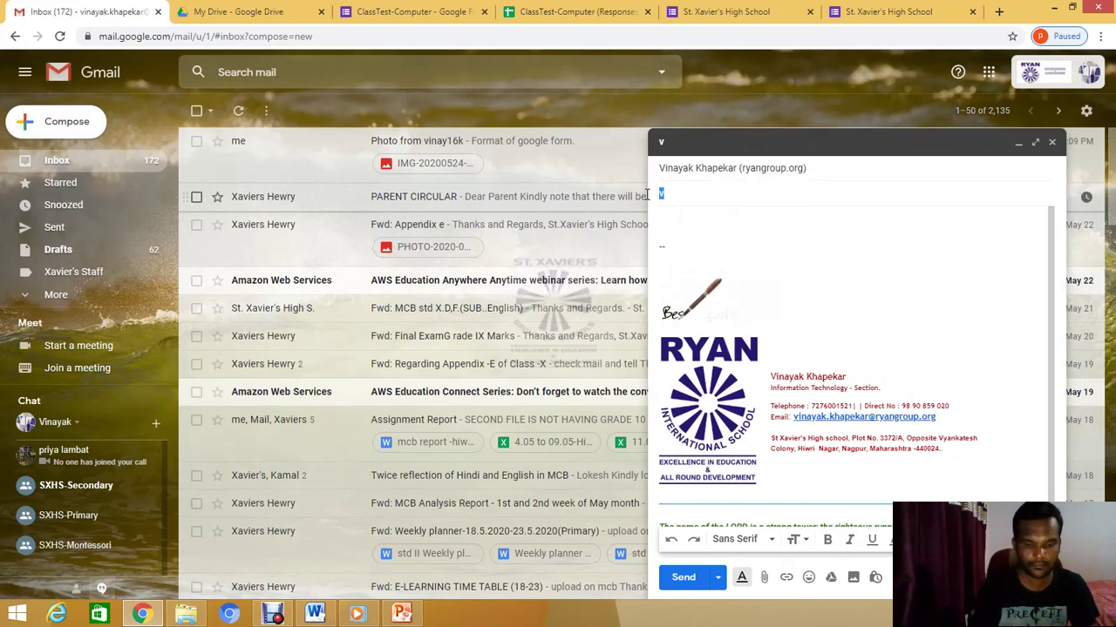
text(link)
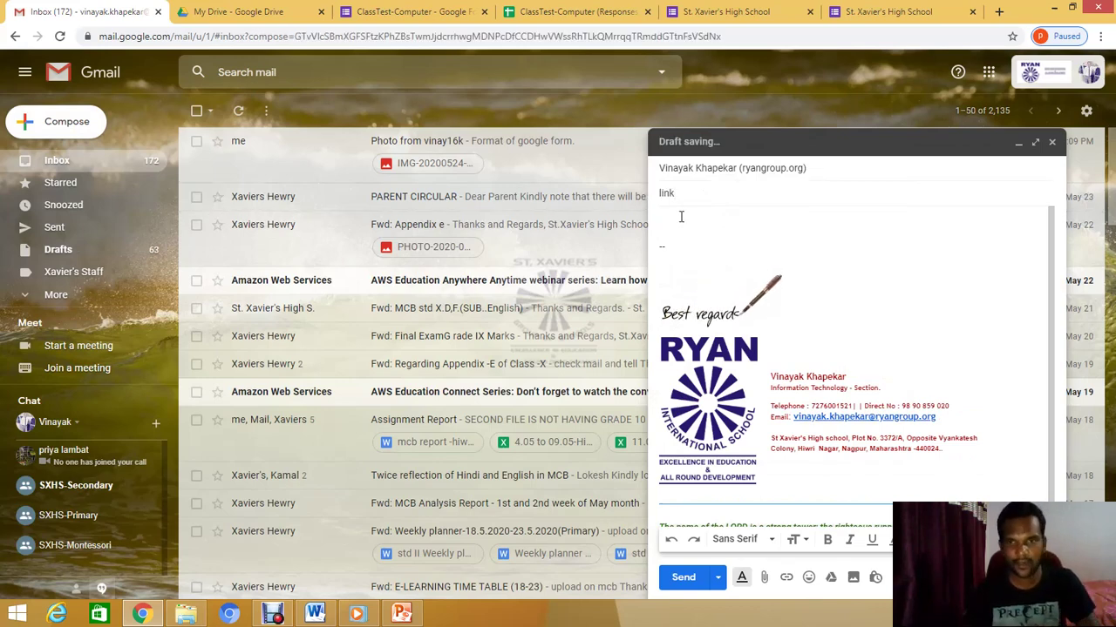
click(680, 217)
key(ctrl+v)
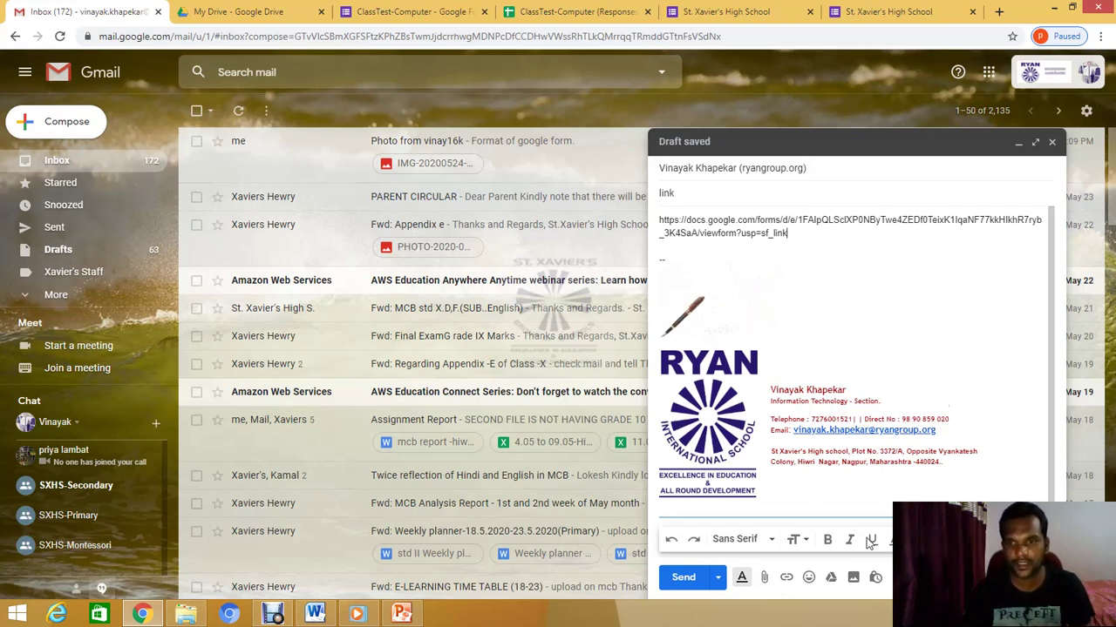
click(694, 585)
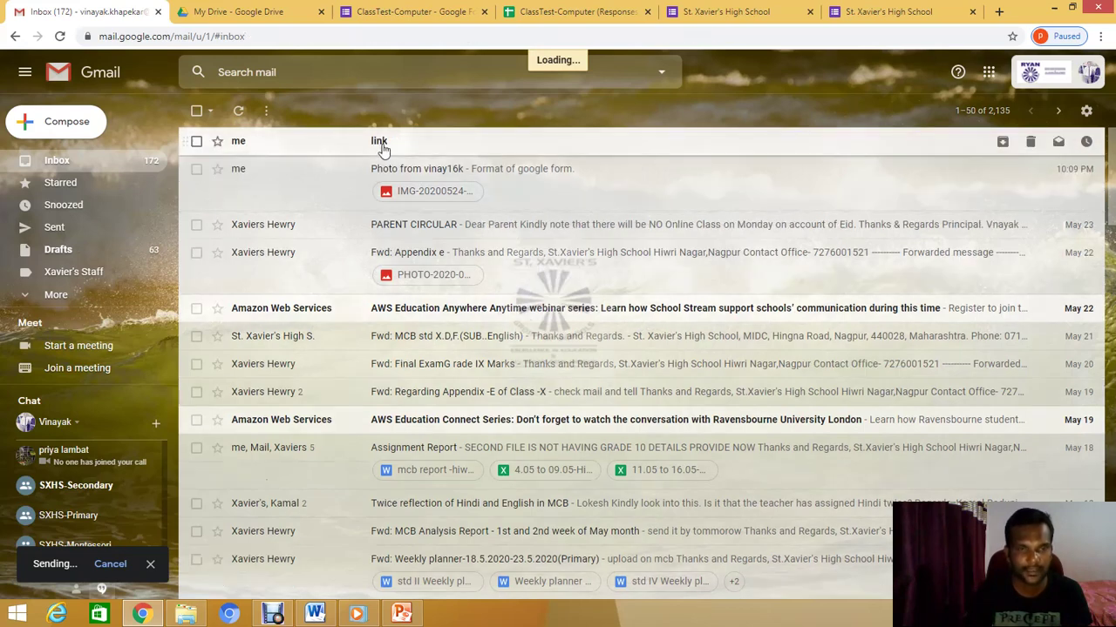
click(382, 147)
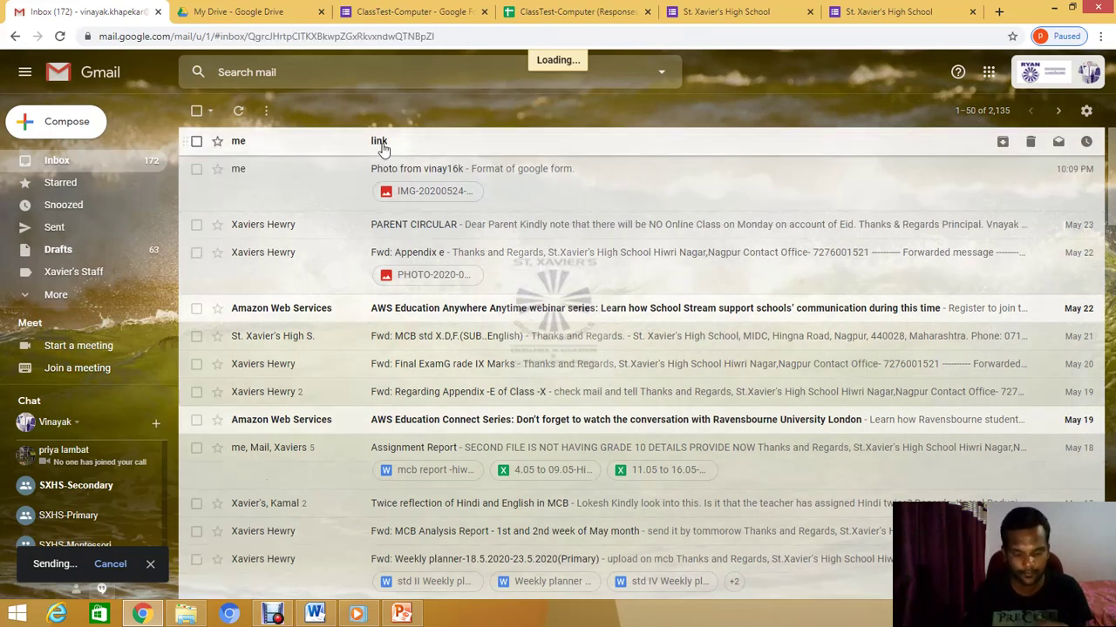